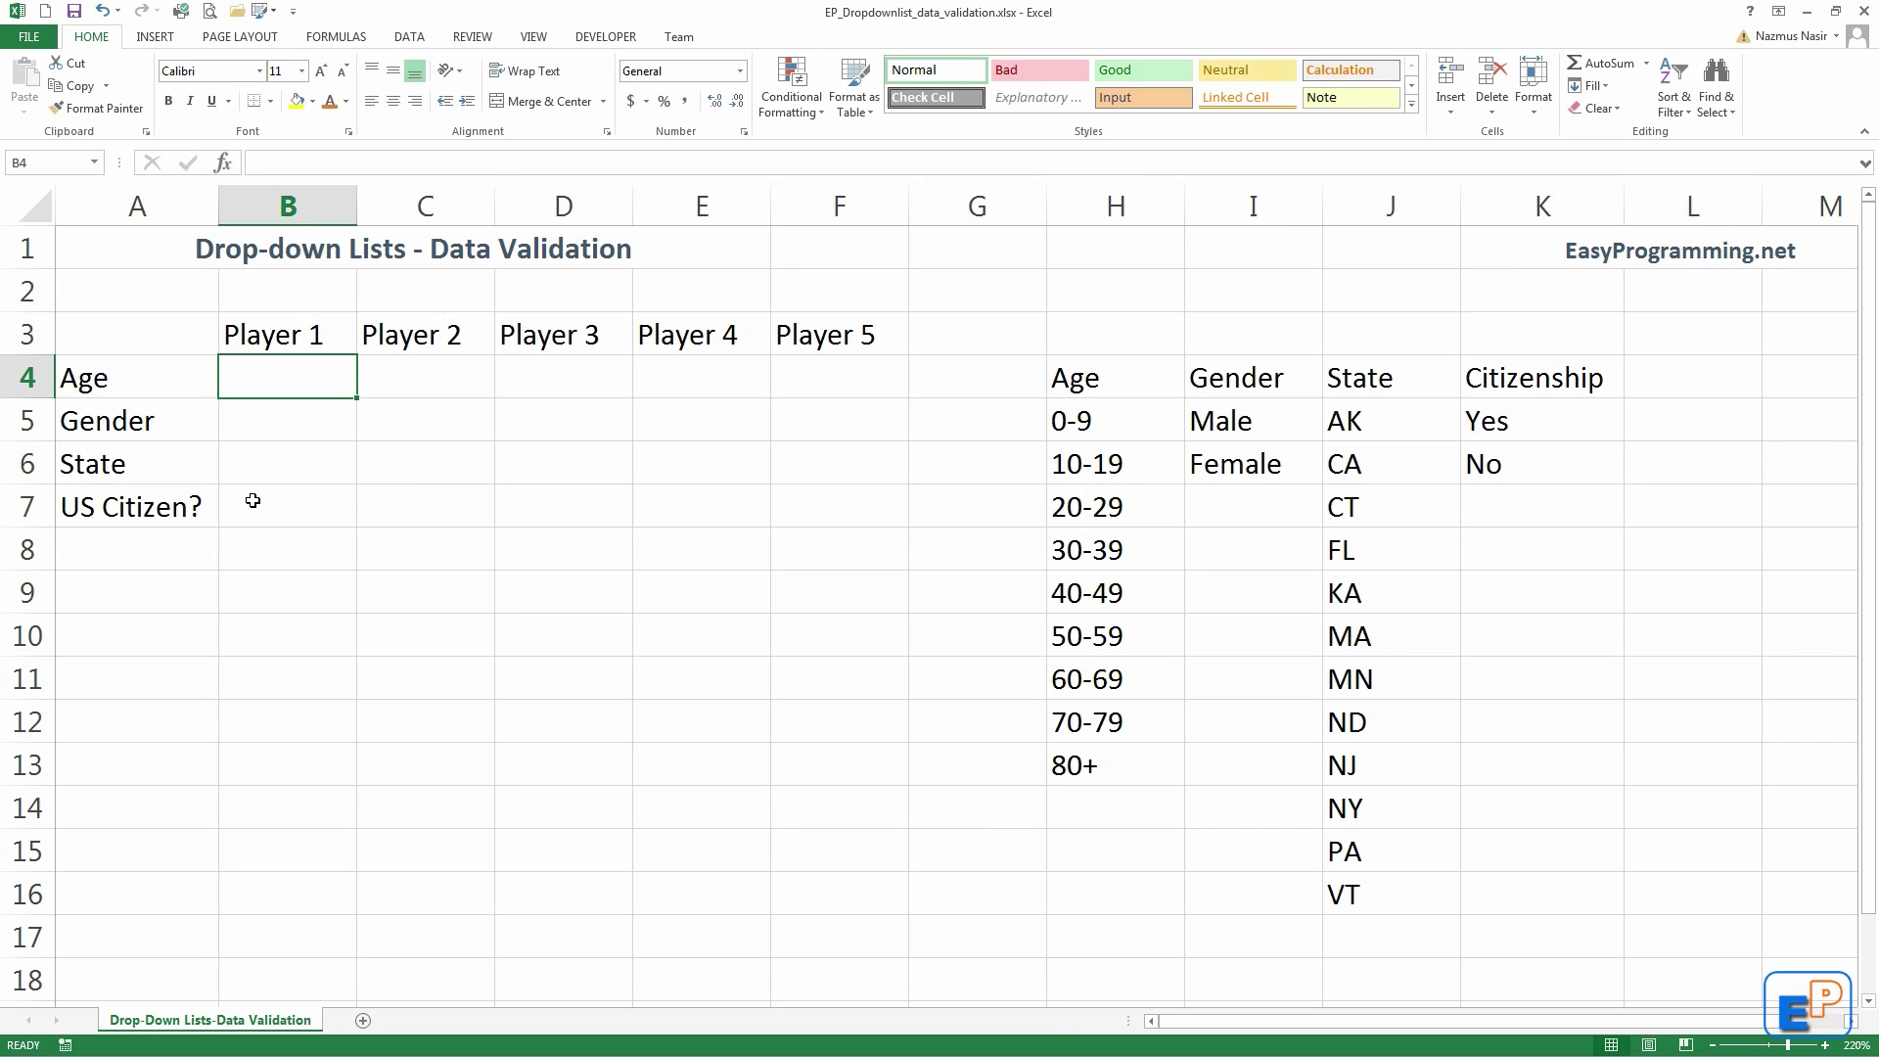
# Step: Review Player 1's chart cells and the state abbreviation list, pointing out NJ and NY
pyautogui.click(274, 491)
pyautogui.click(290, 466)
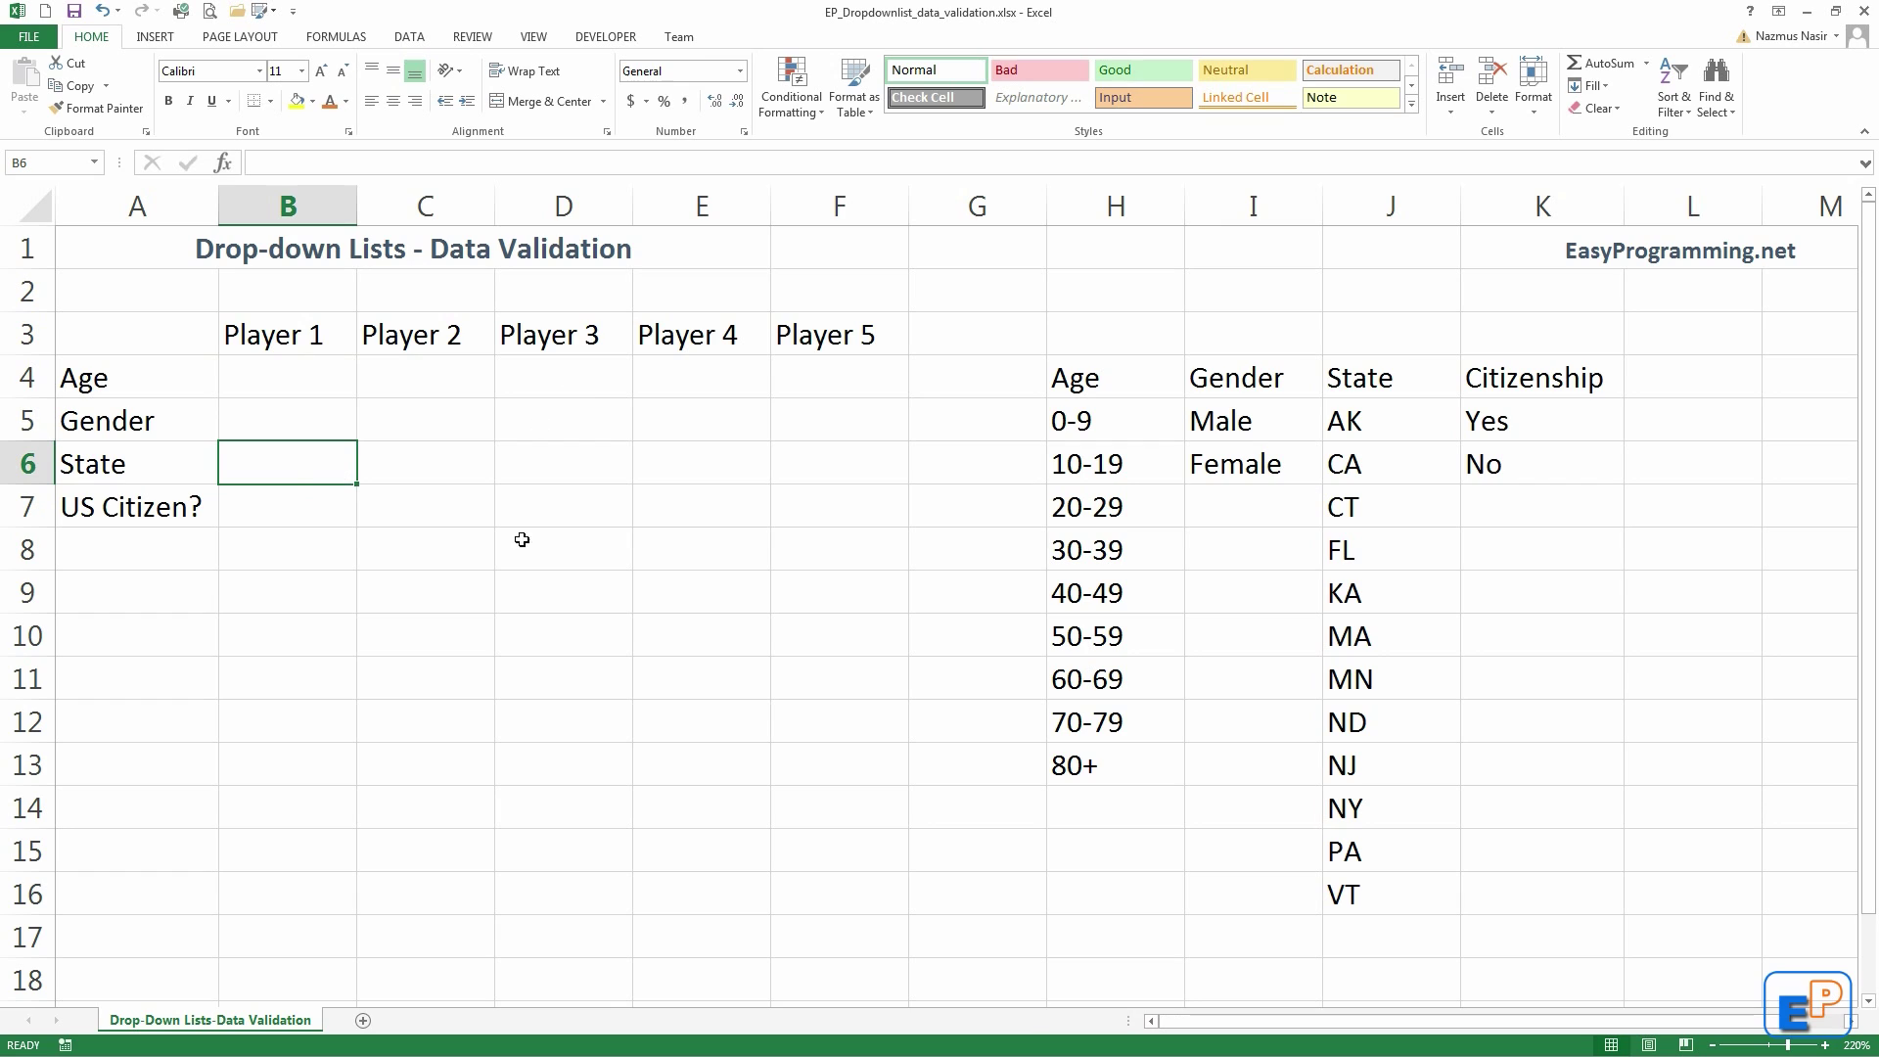
pyautogui.moveTo(1365, 421); pyautogui.dragTo(1380, 889)
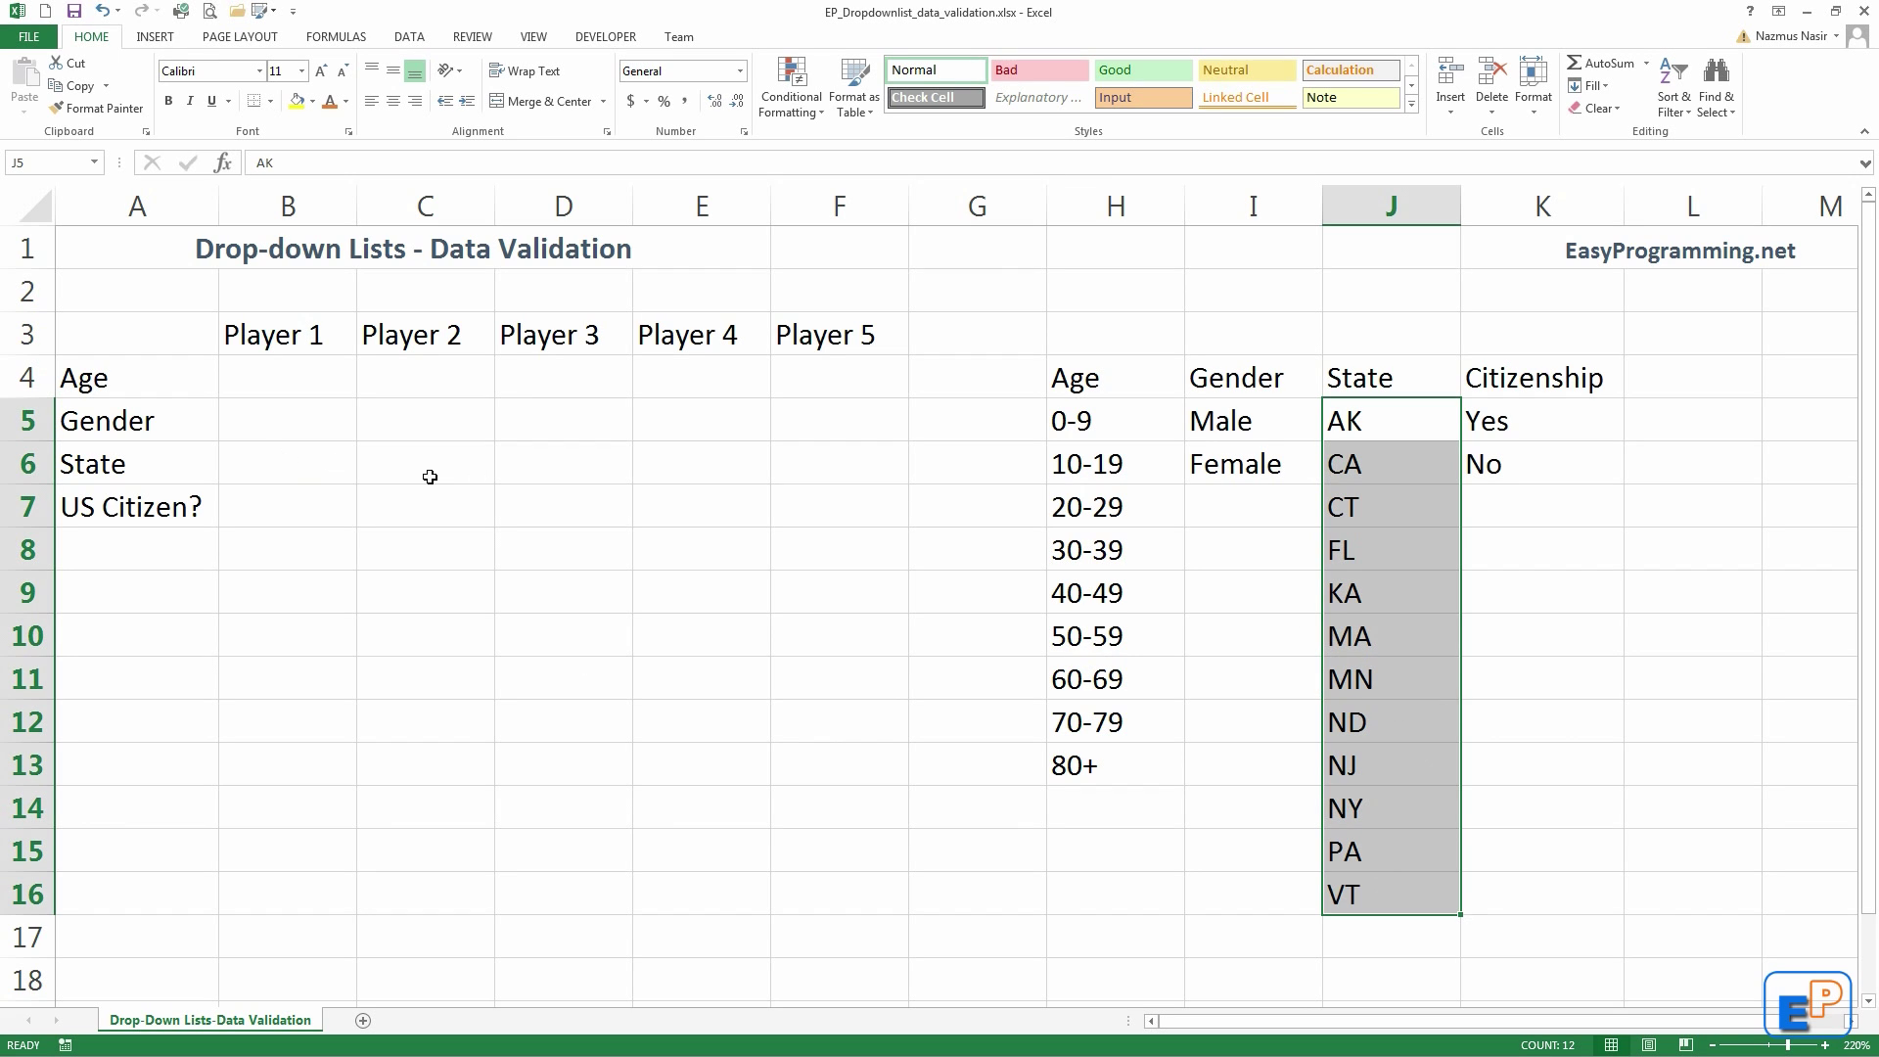
pyautogui.click(274, 477)
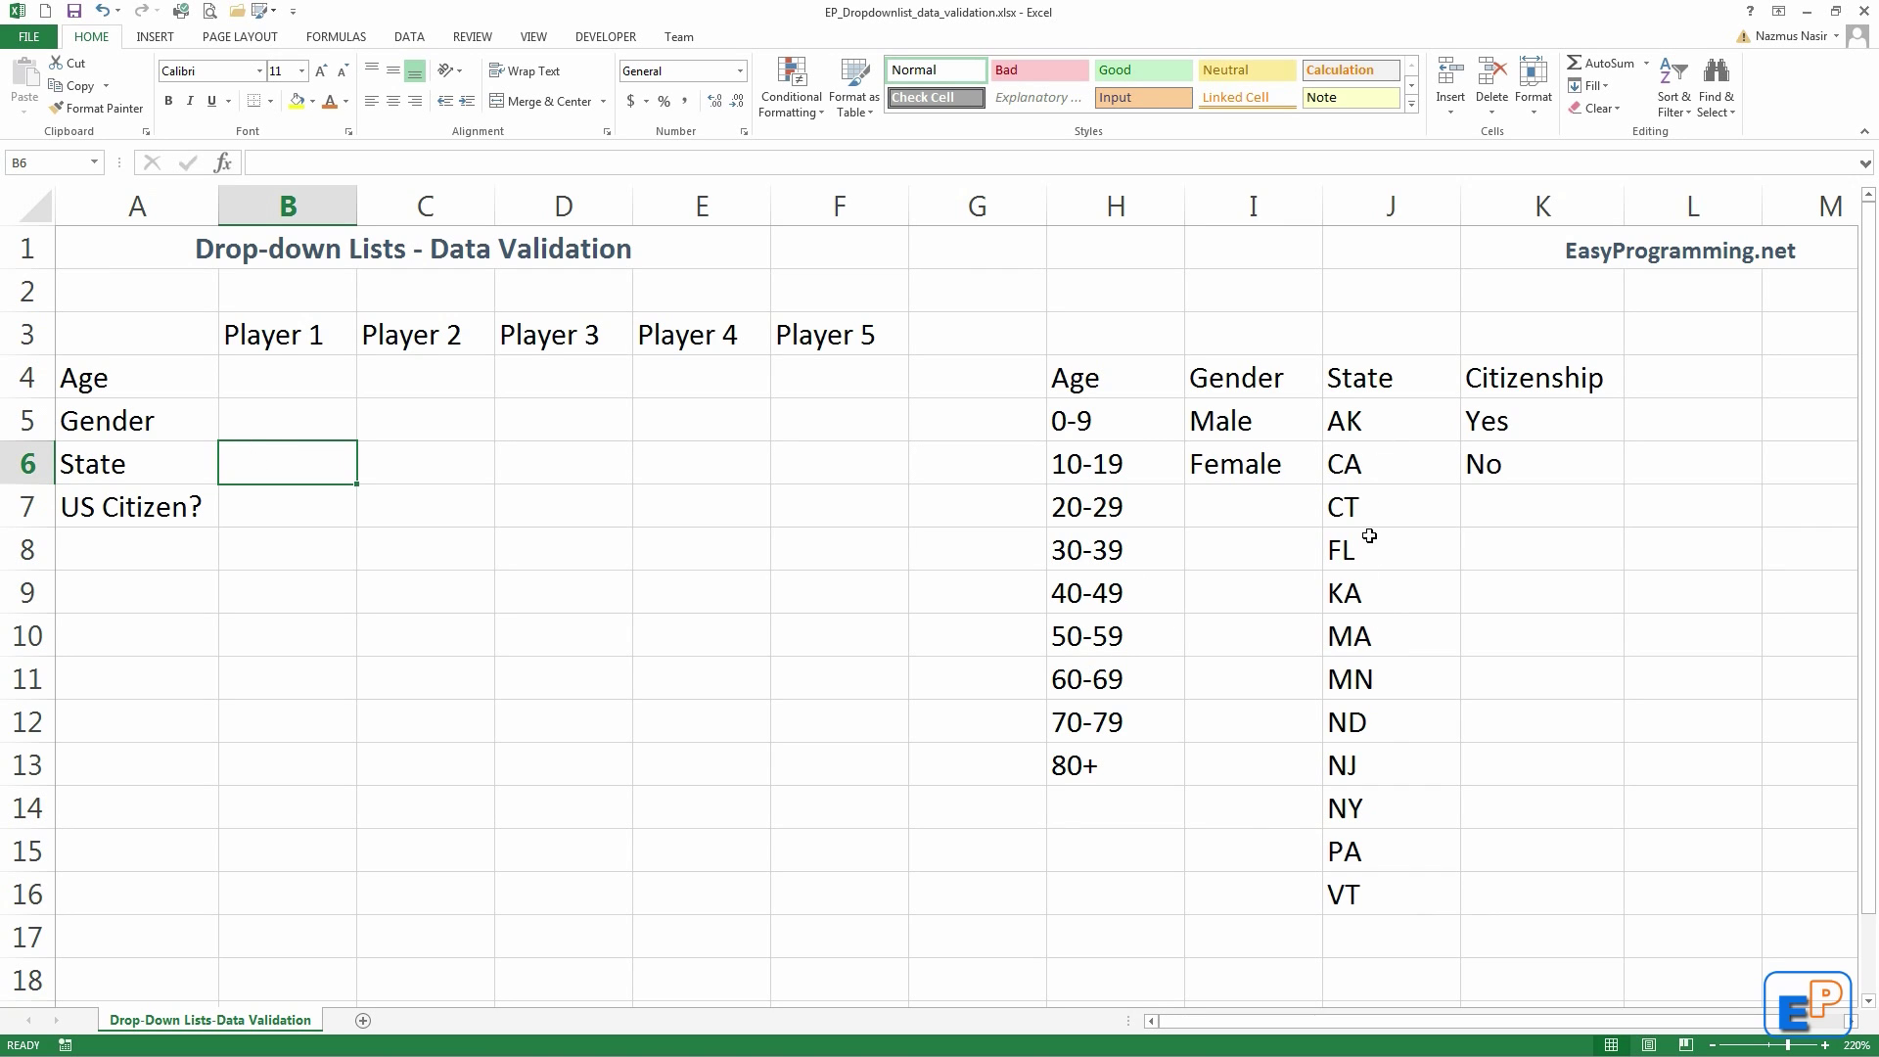
pyautogui.click(1379, 760)
pyautogui.click(1392, 808)
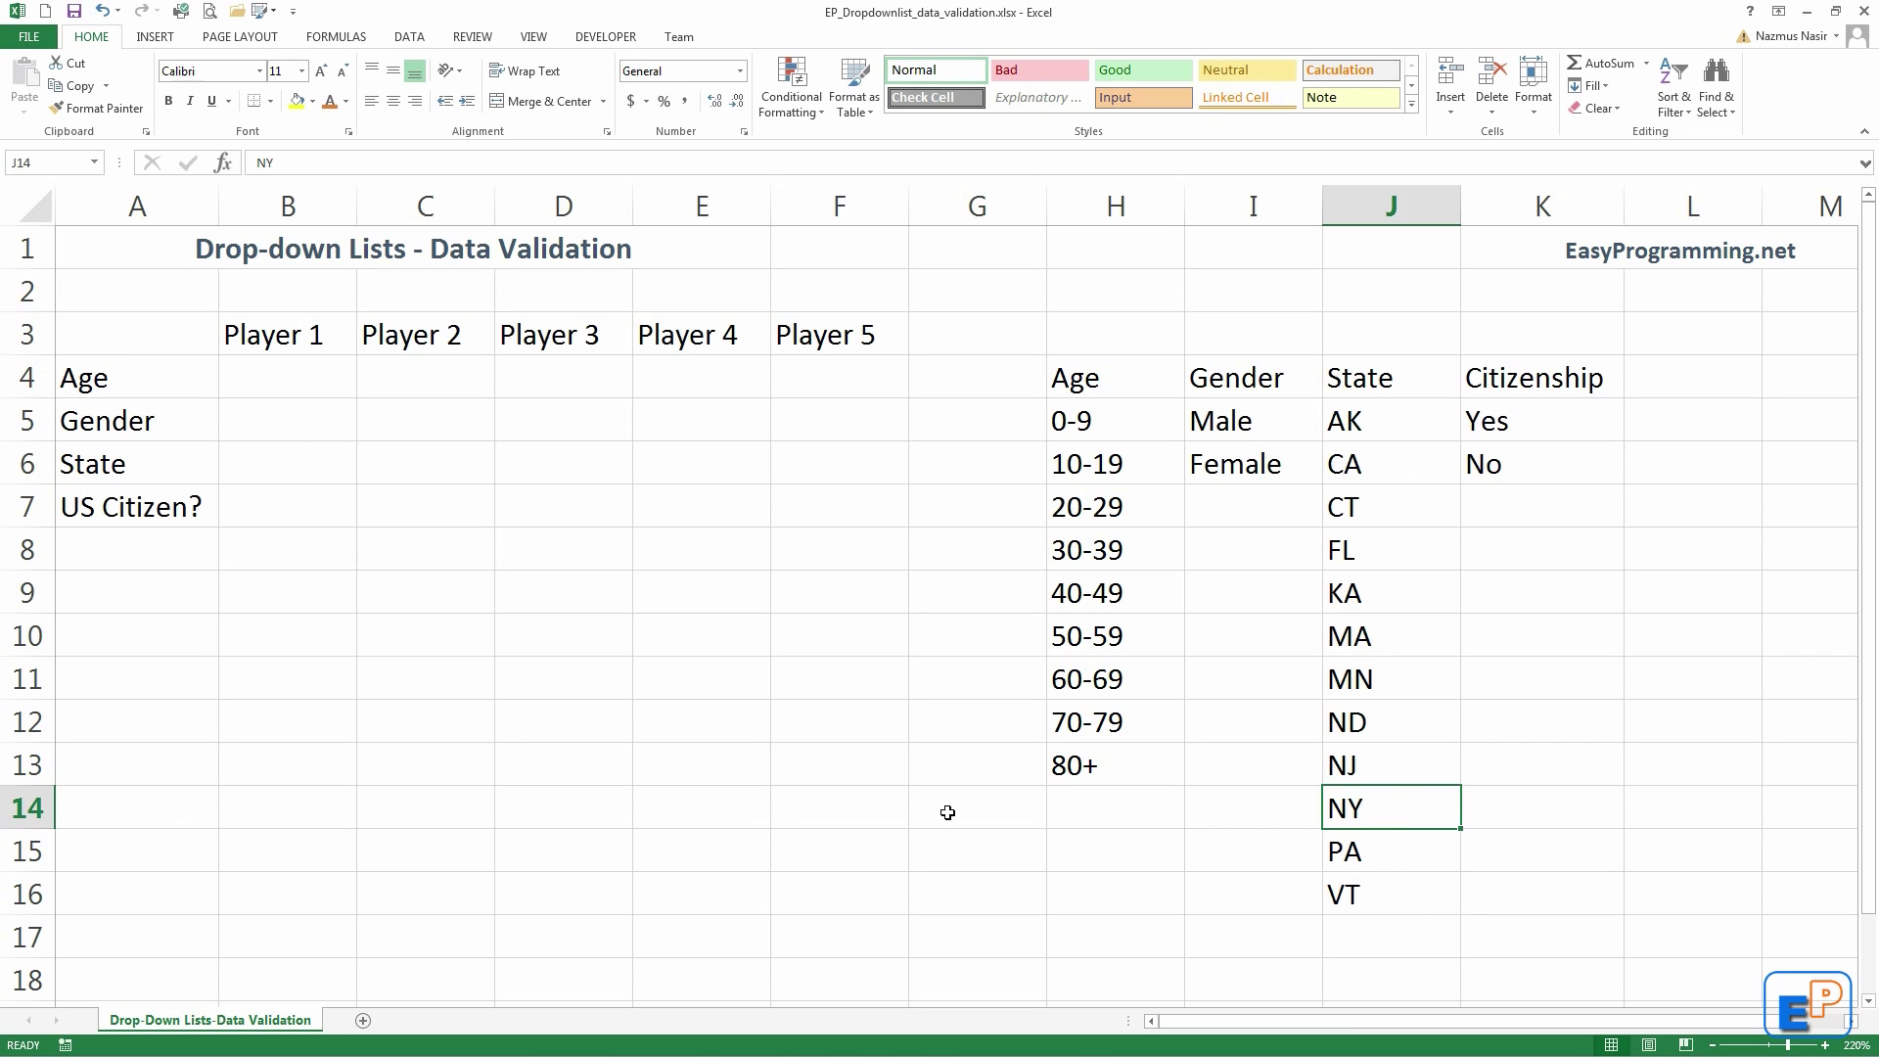
pyautogui.click(266, 464)
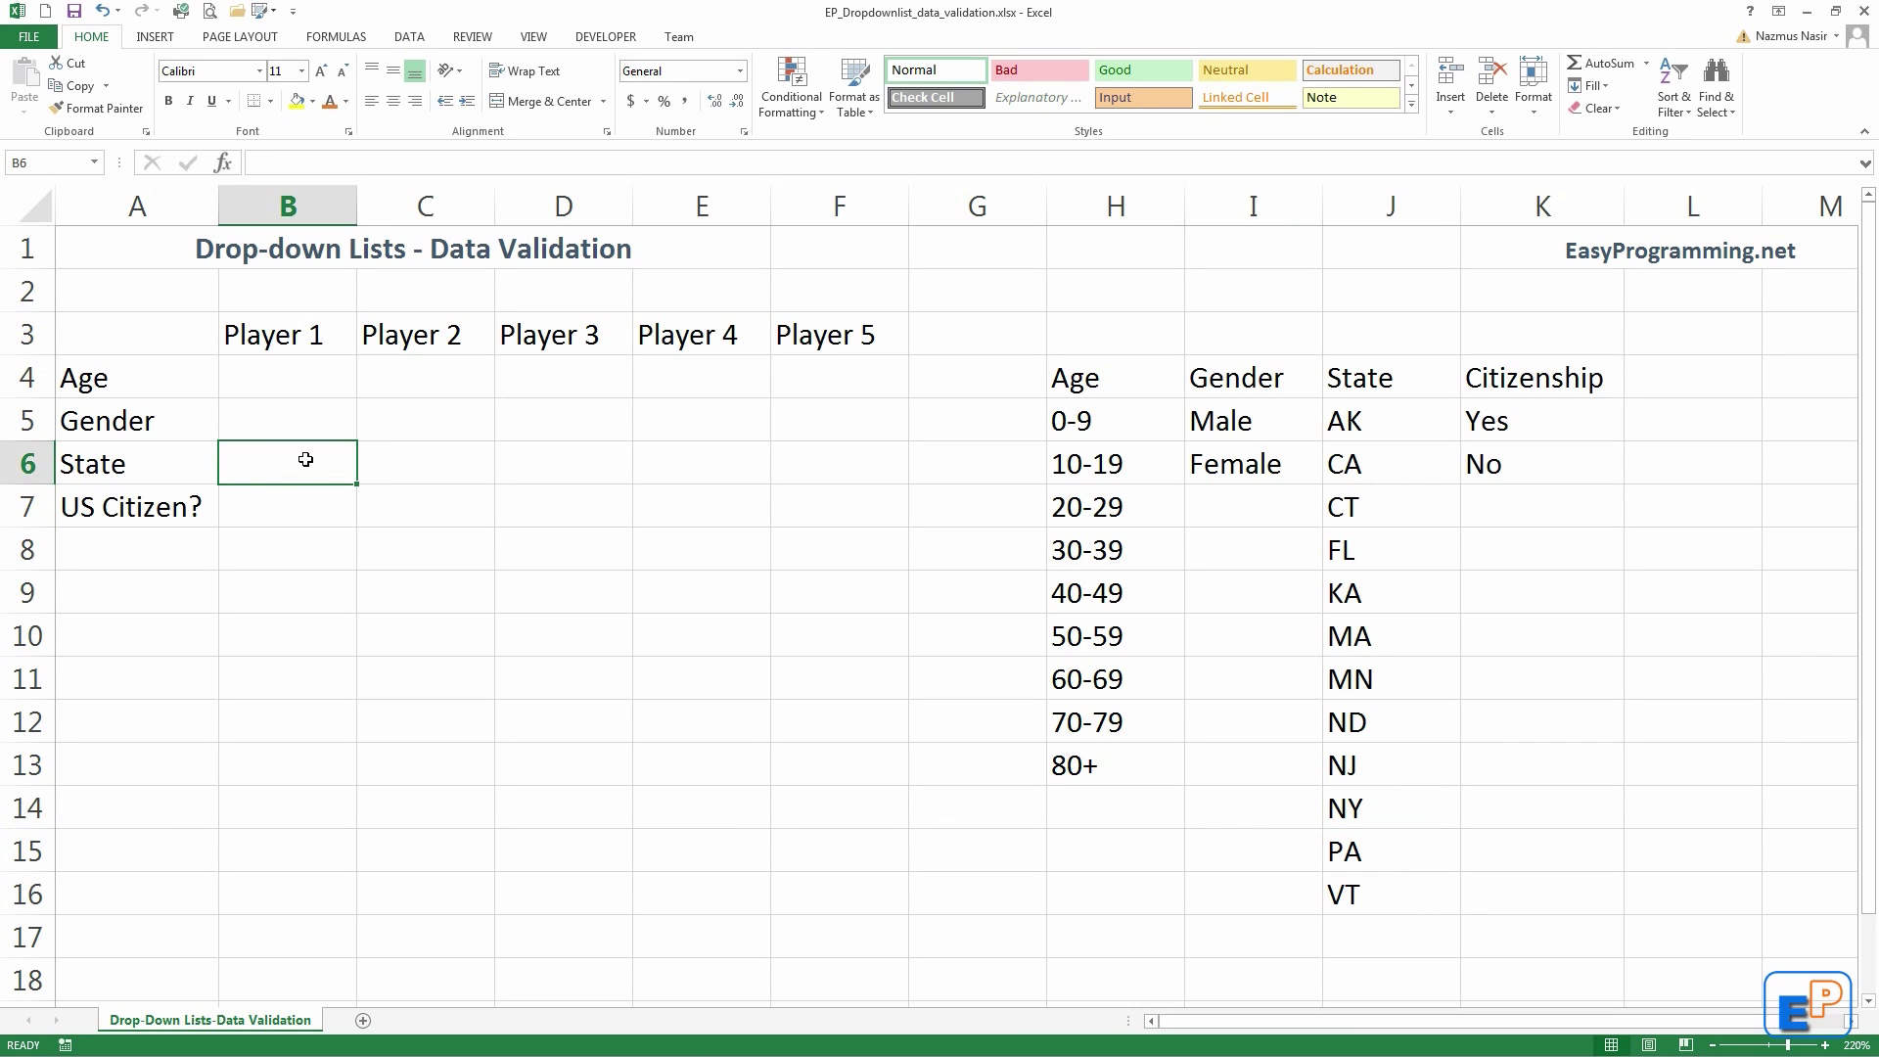
pyautogui.click(260, 516)
pyautogui.click(331, 403)
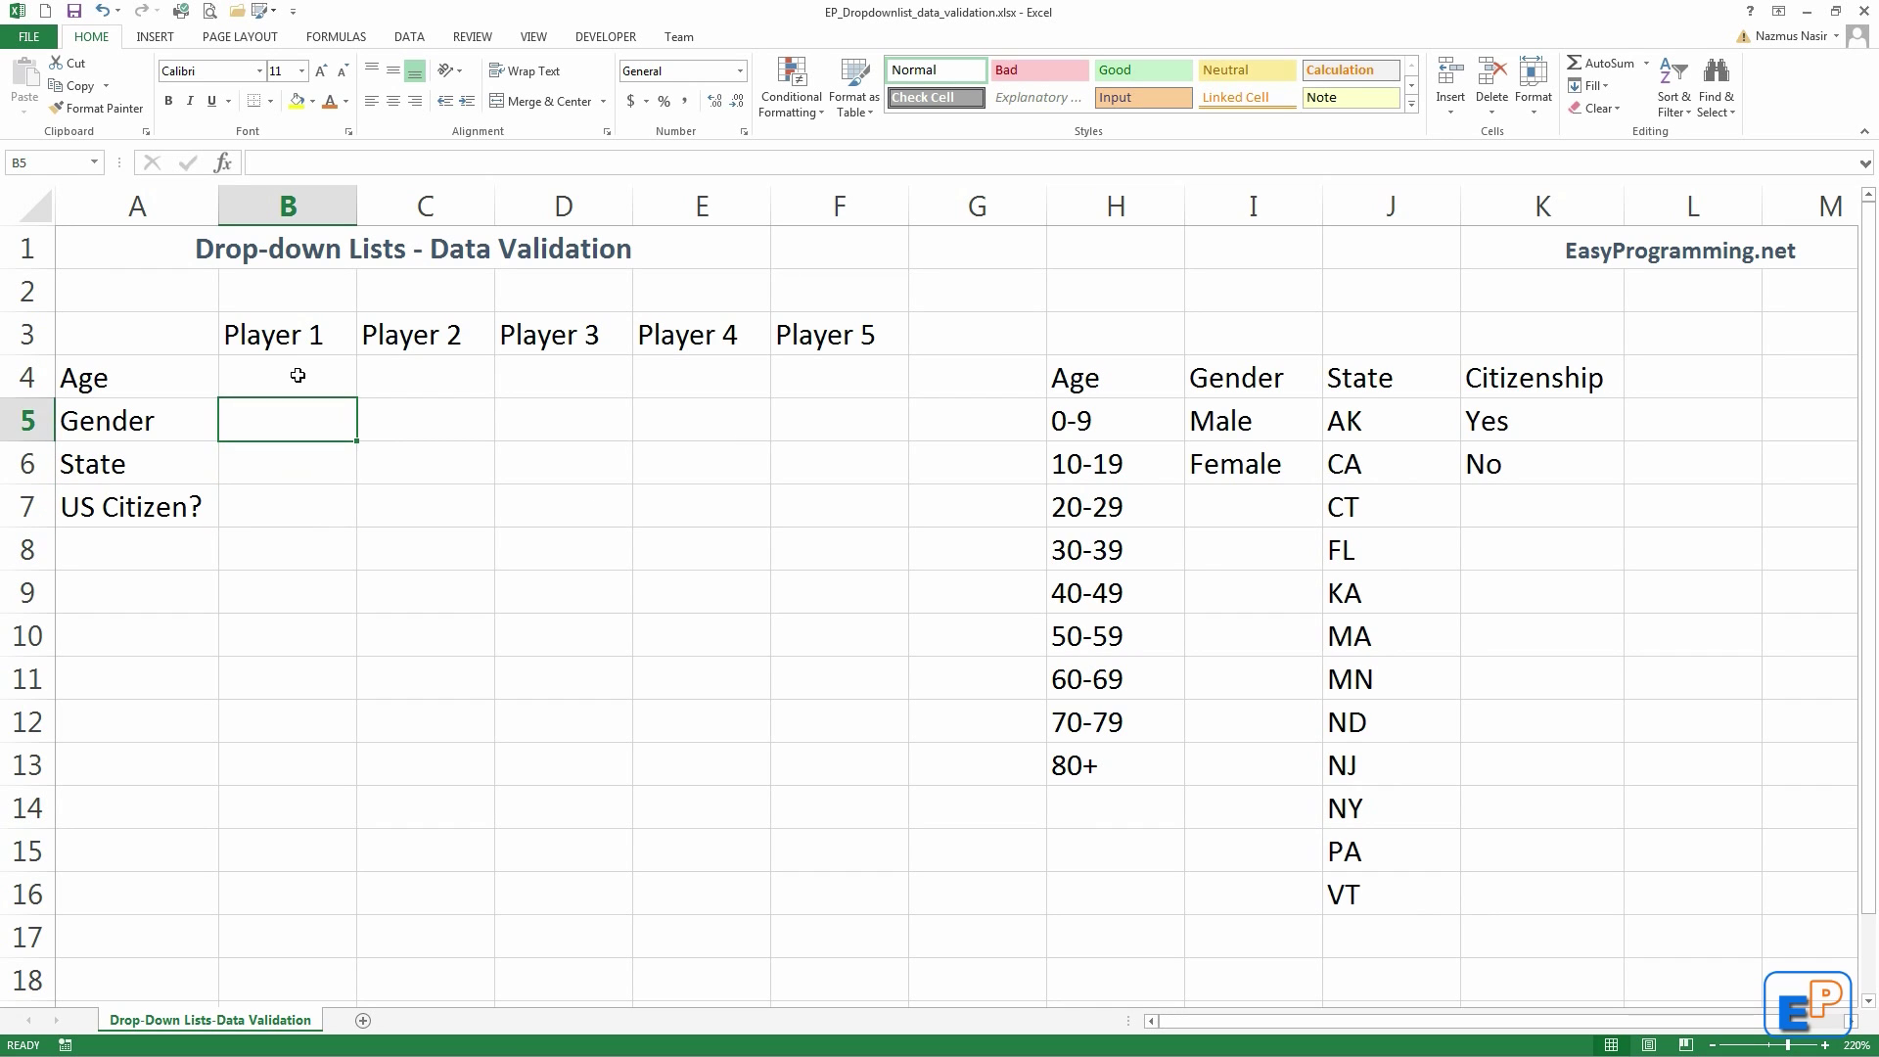
pyautogui.click(297, 374)
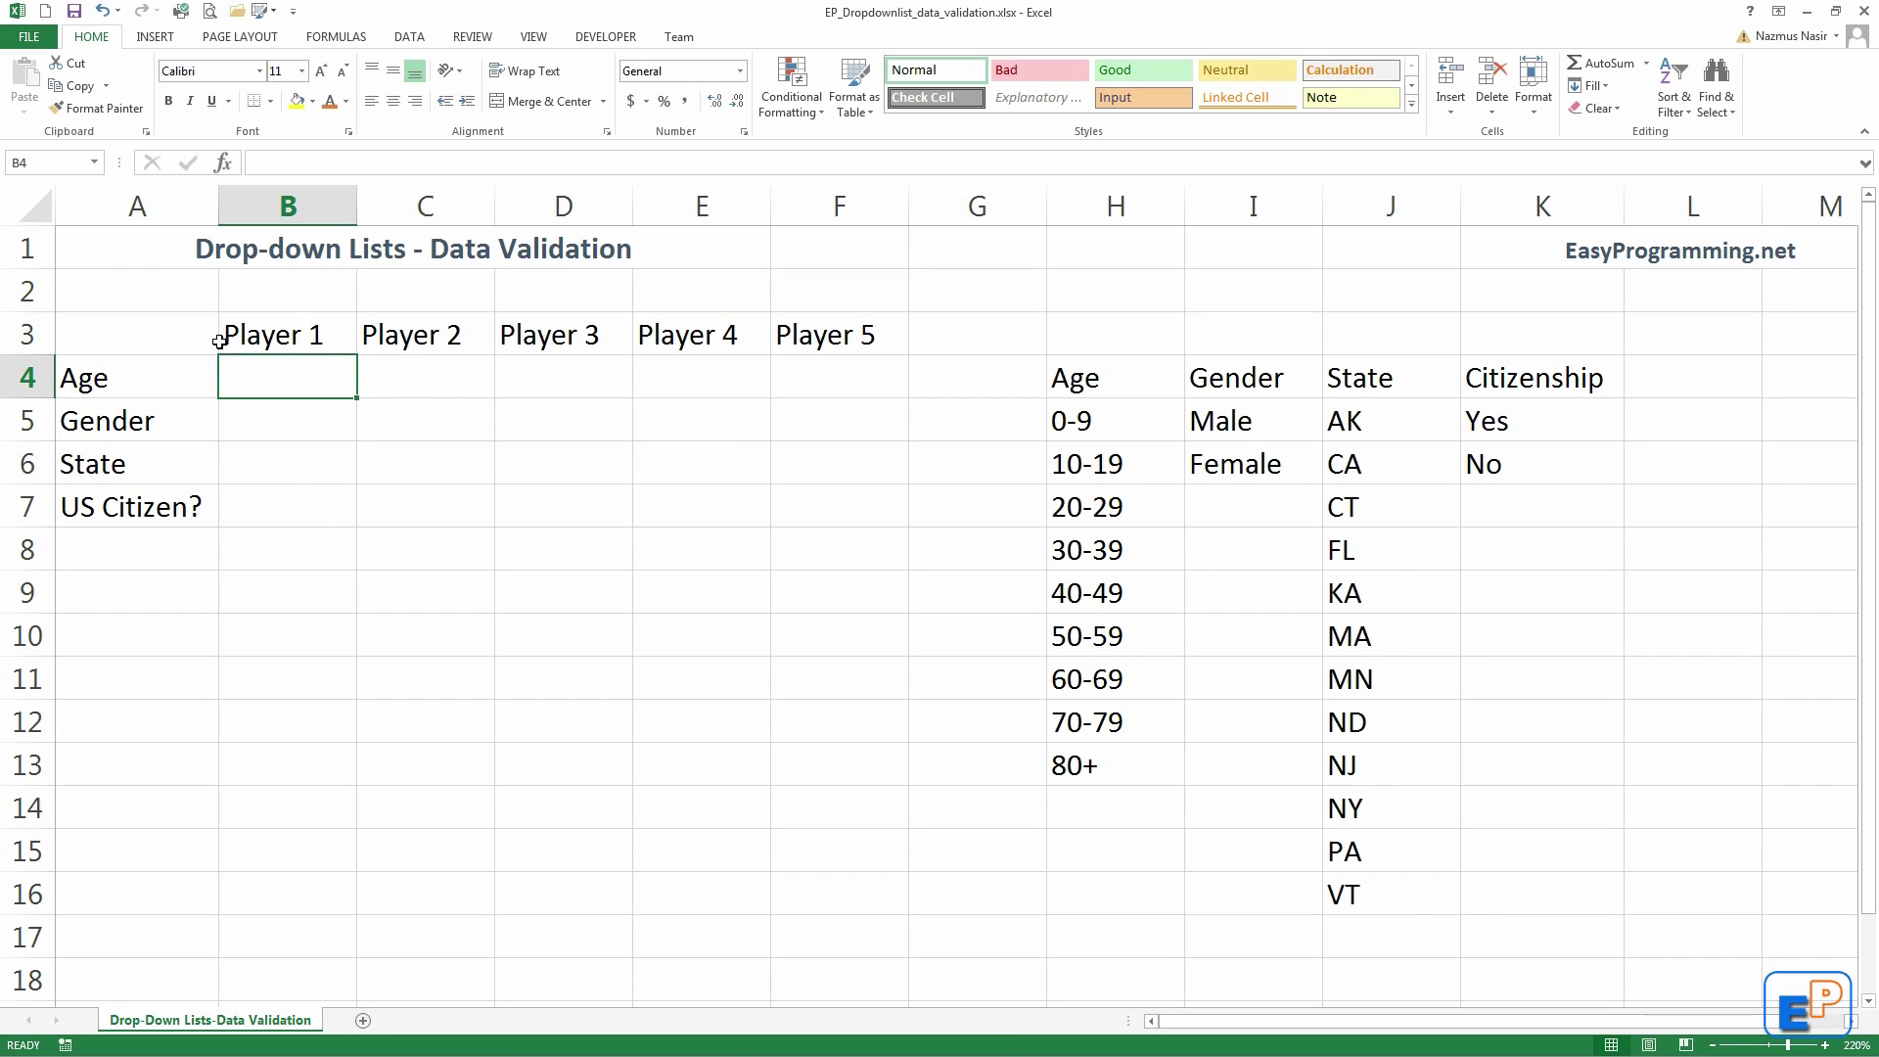
# Step: Highlight the player chart, the row labels Age through US Citizen?, and the allowed-value lists
pyautogui.moveTo(218, 340); pyautogui.dragTo(861, 507)
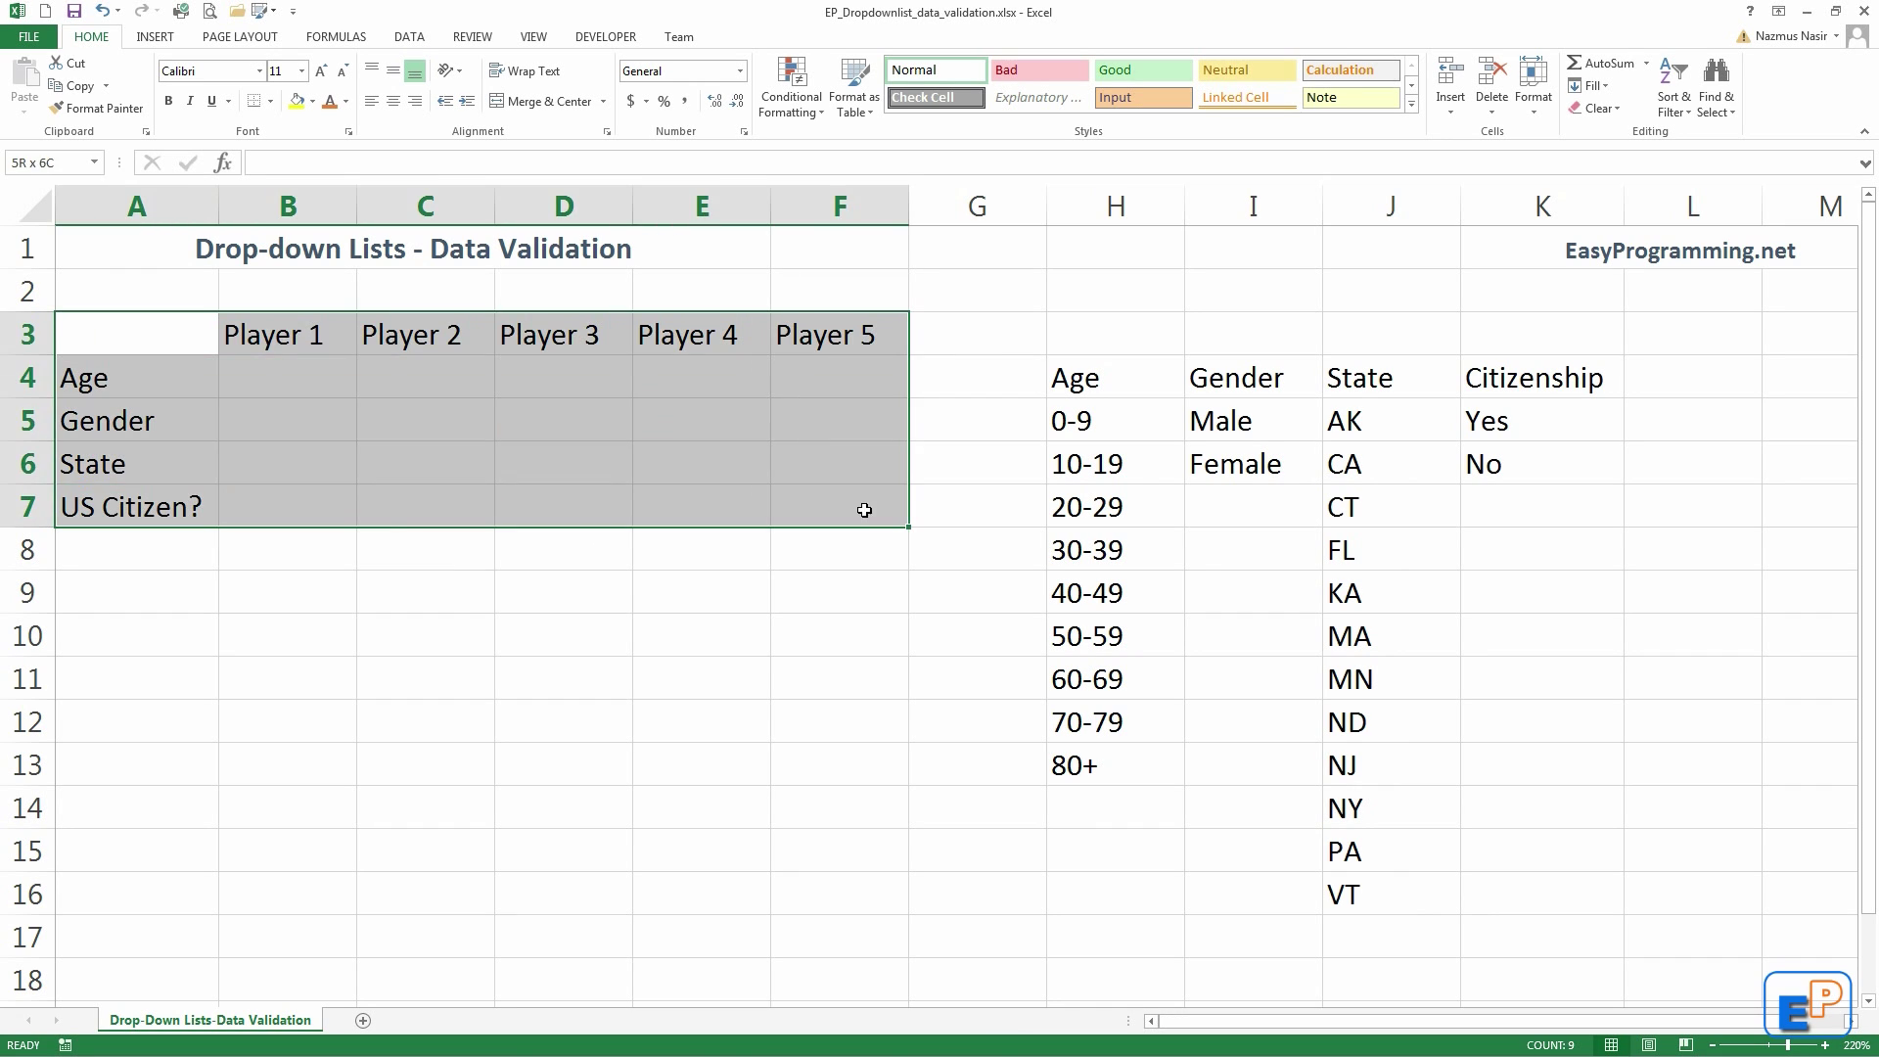
pyautogui.click(279, 309)
pyautogui.click(797, 331)
pyautogui.moveTo(167, 377); pyautogui.dragTo(174, 510)
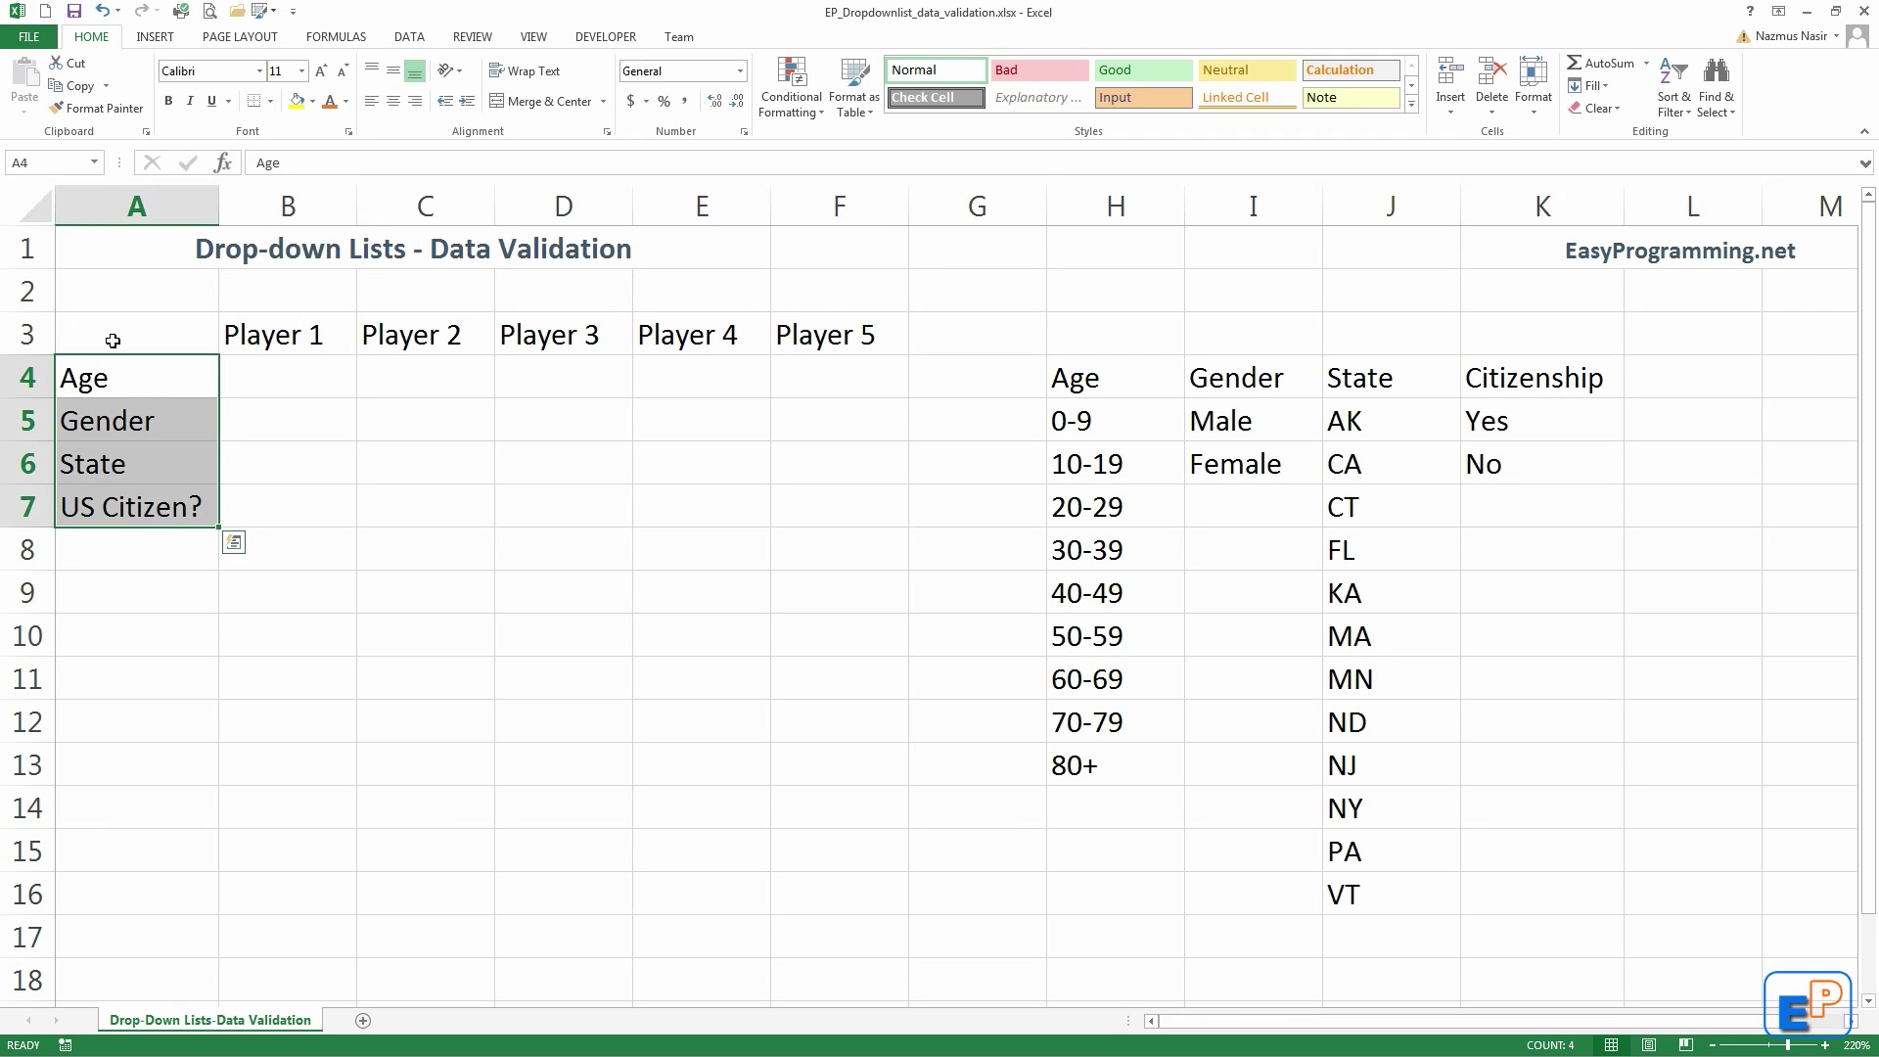
pyautogui.moveTo(1106, 379); pyautogui.dragTo(1500, 885)
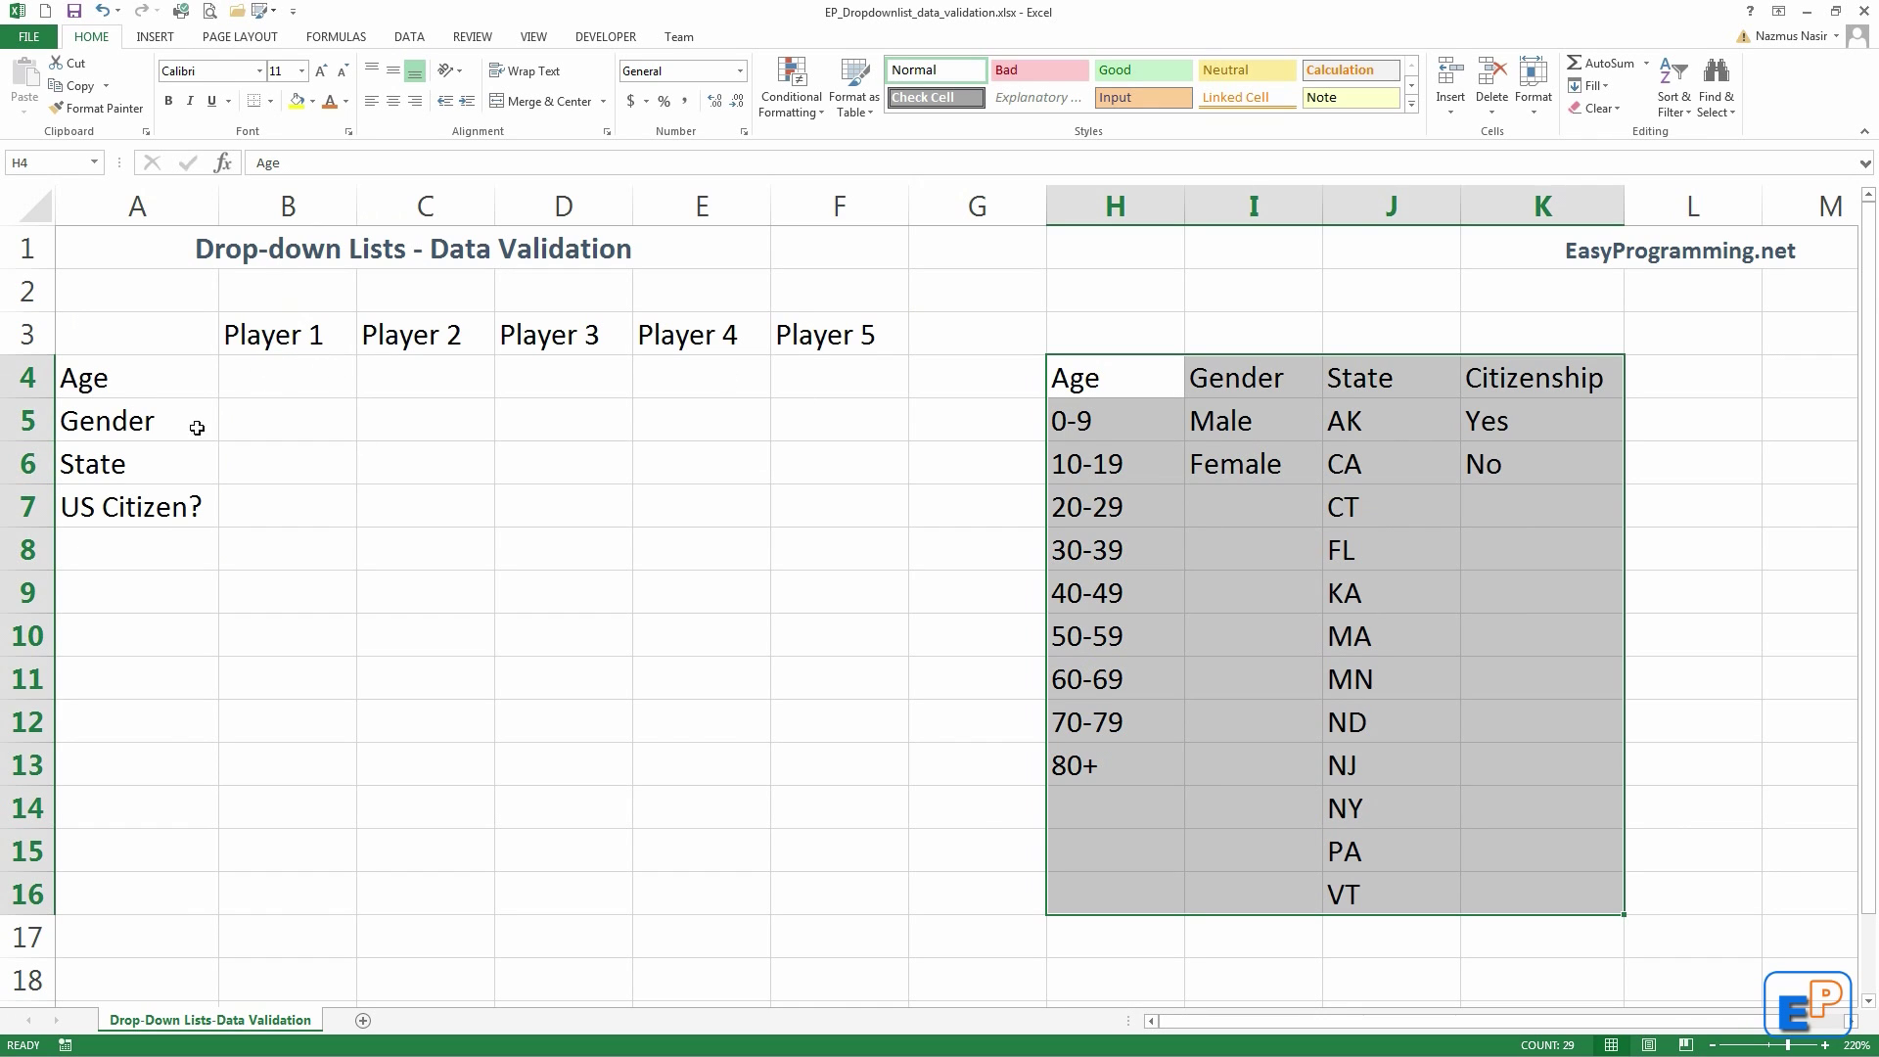
pyautogui.click(320, 379)
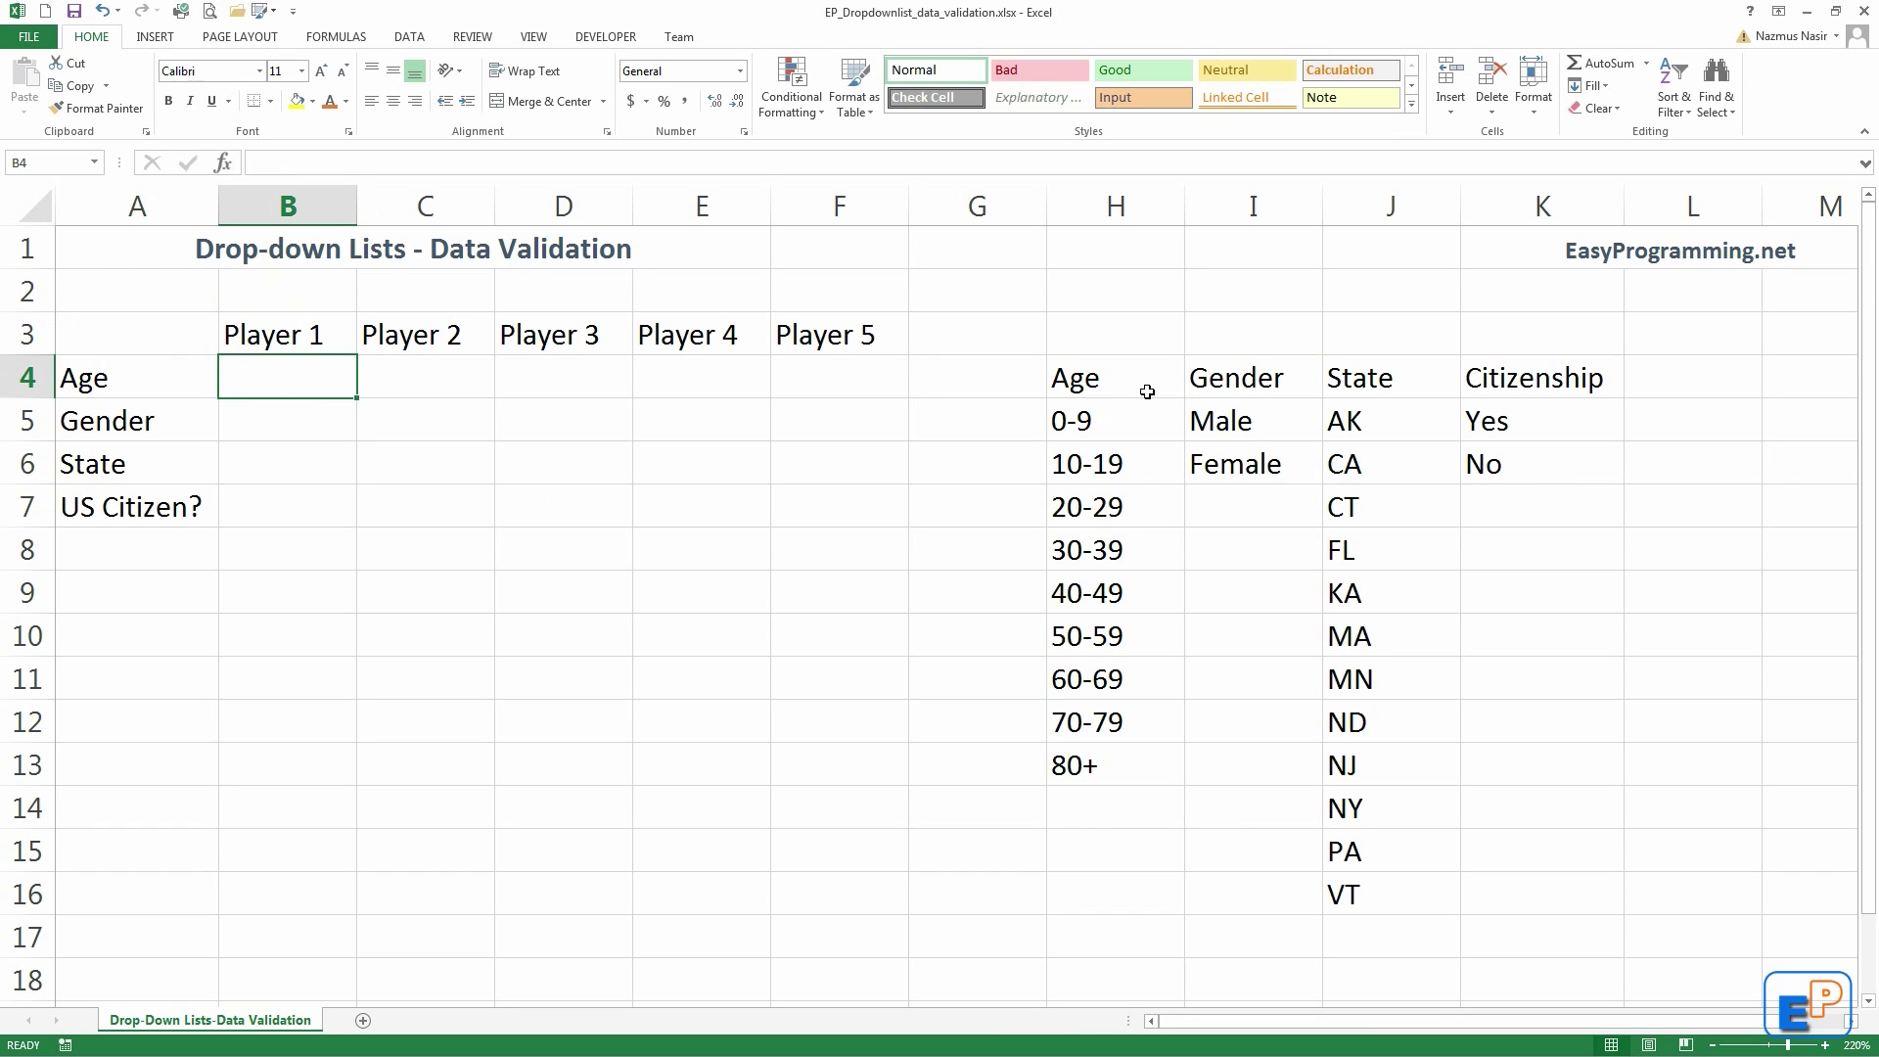
pyautogui.moveTo(1076, 411); pyautogui.dragTo(1513, 882)
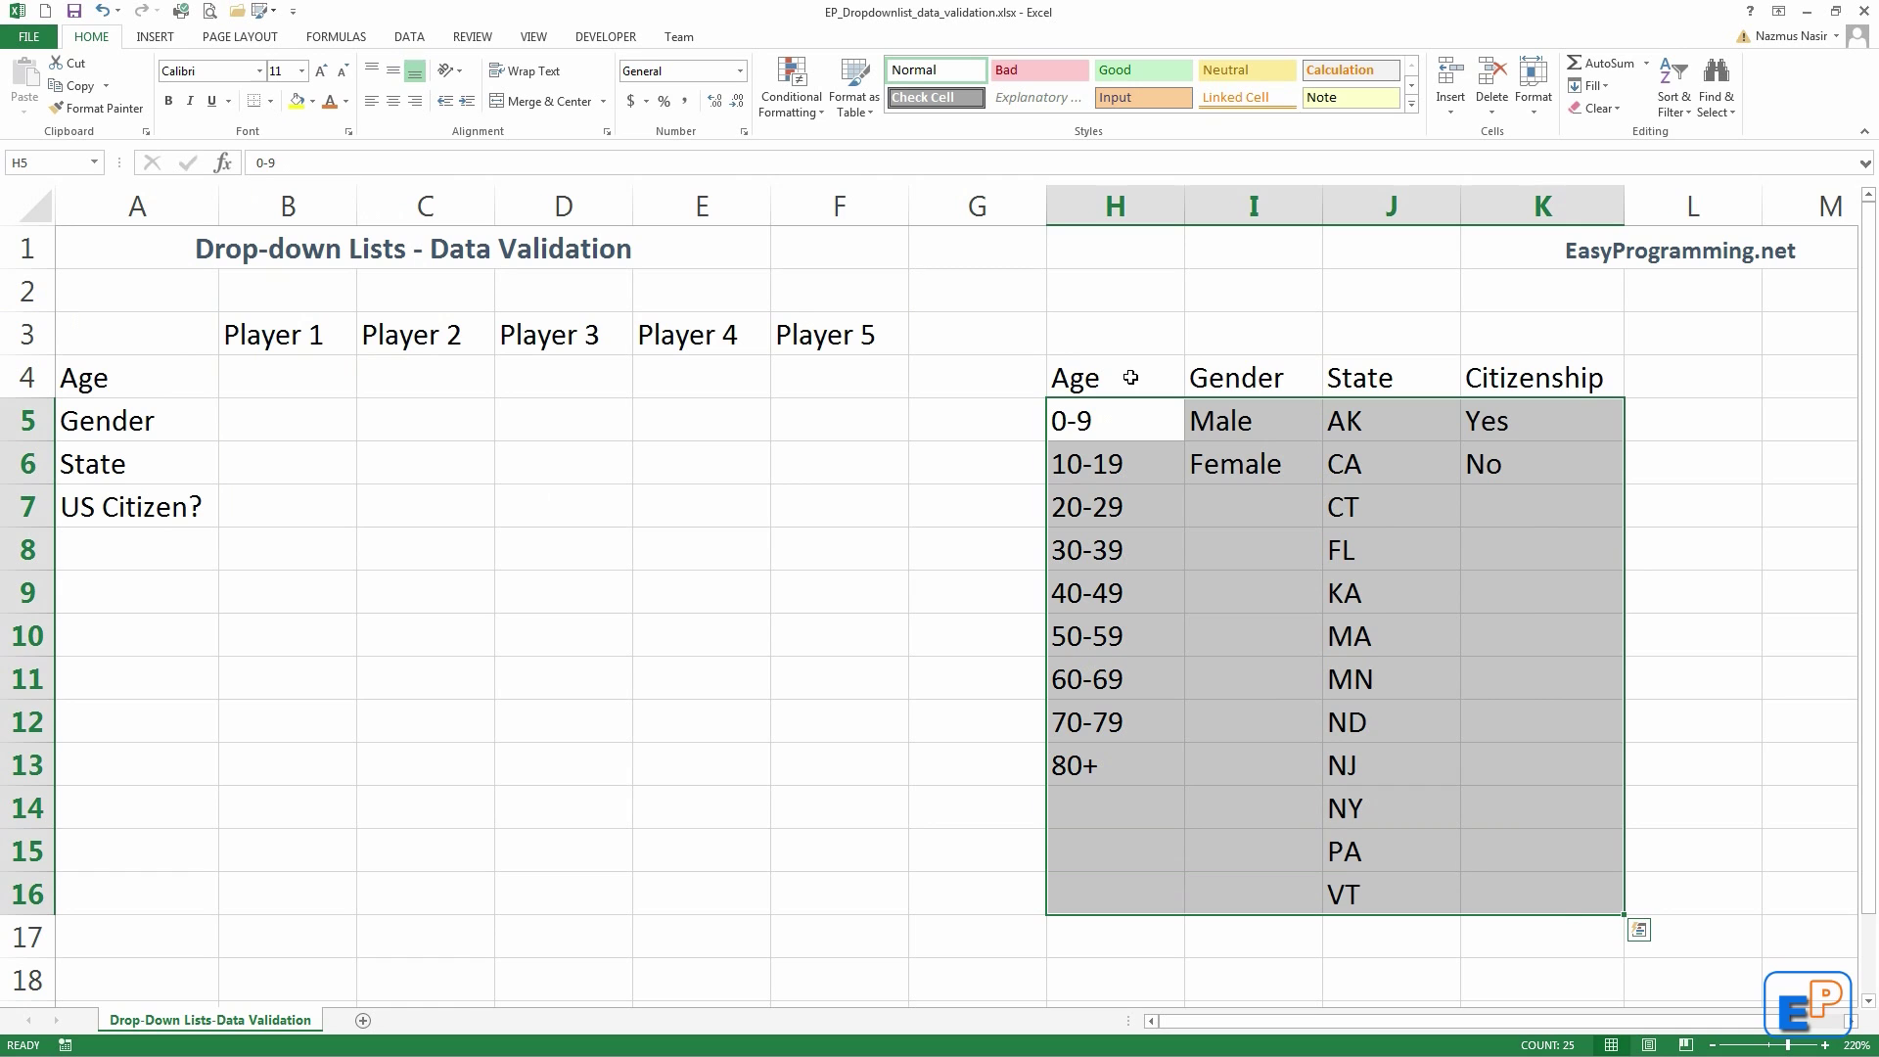
pyautogui.moveTo(1126, 381); pyautogui.dragTo(1501, 890)
pyautogui.click(273, 385)
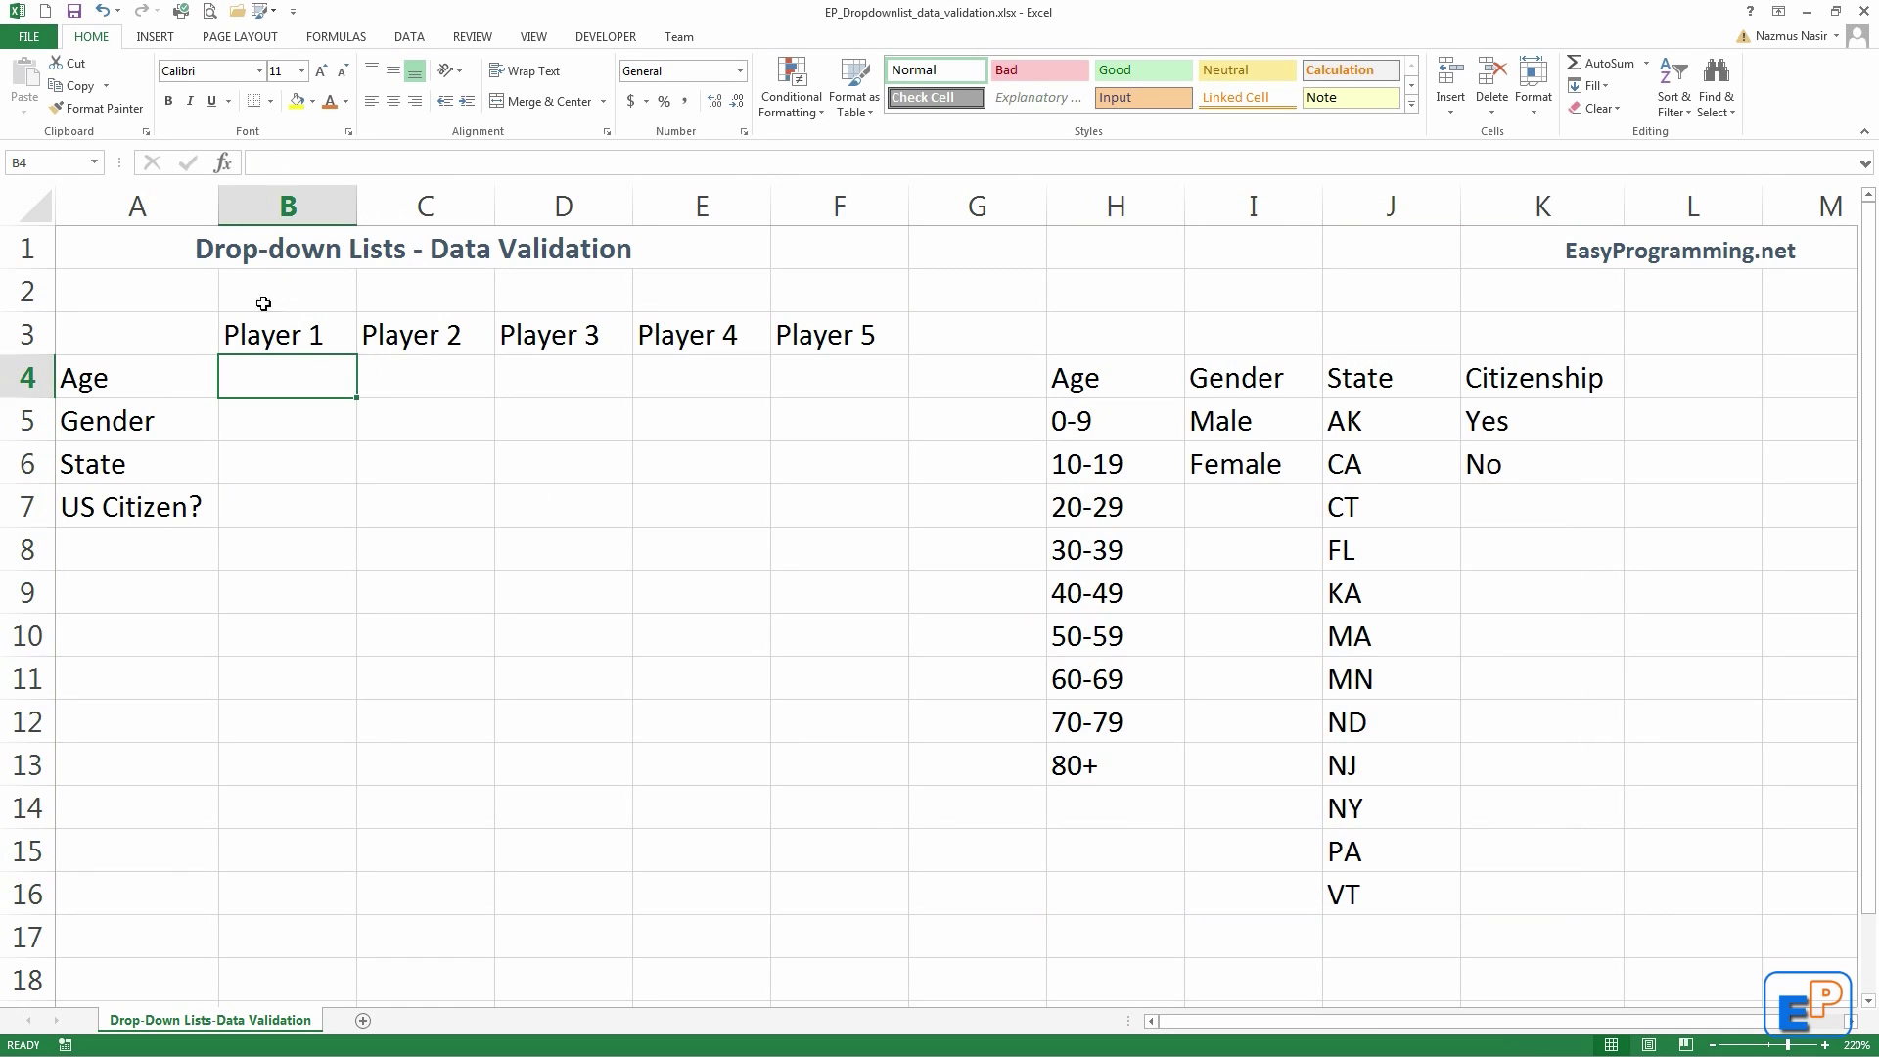
# Step: Give B4 a List data validation sourced from the age ranges in $H$5:$H$13
pyautogui.click(410, 39)
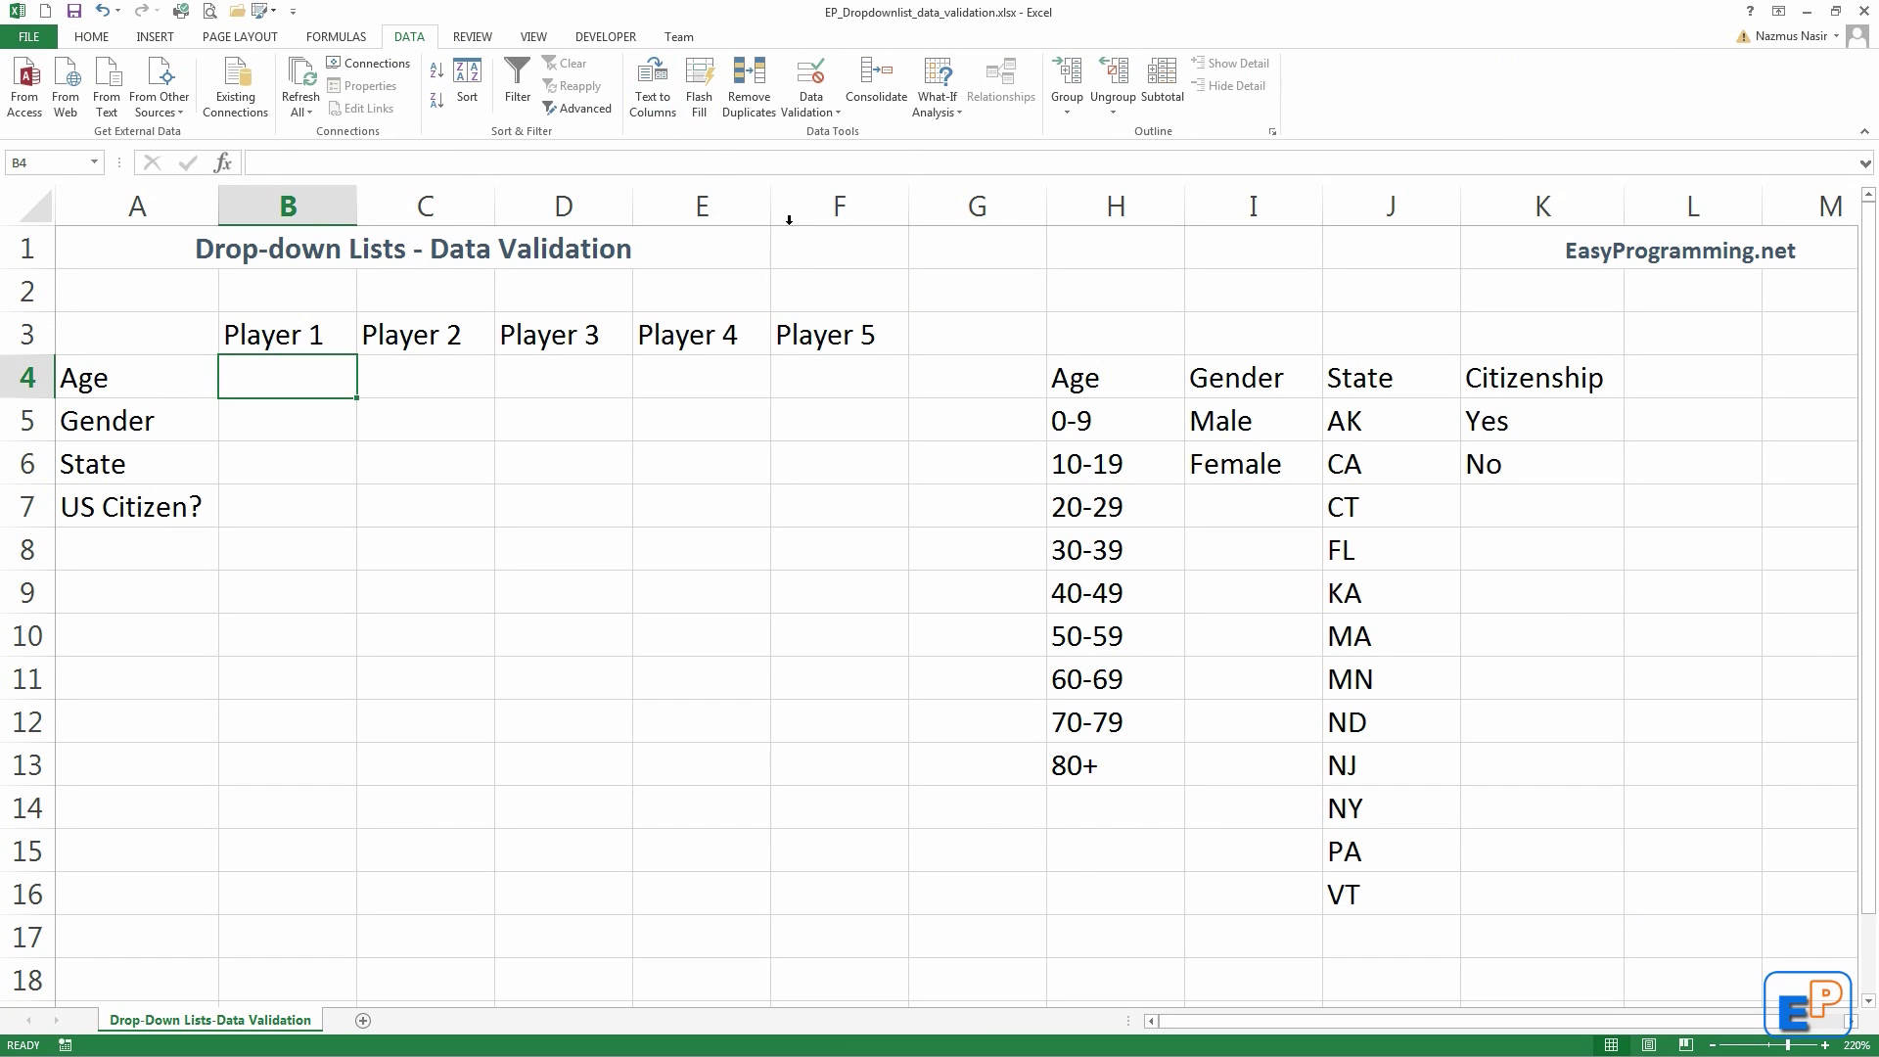
pyautogui.click(829, 116)
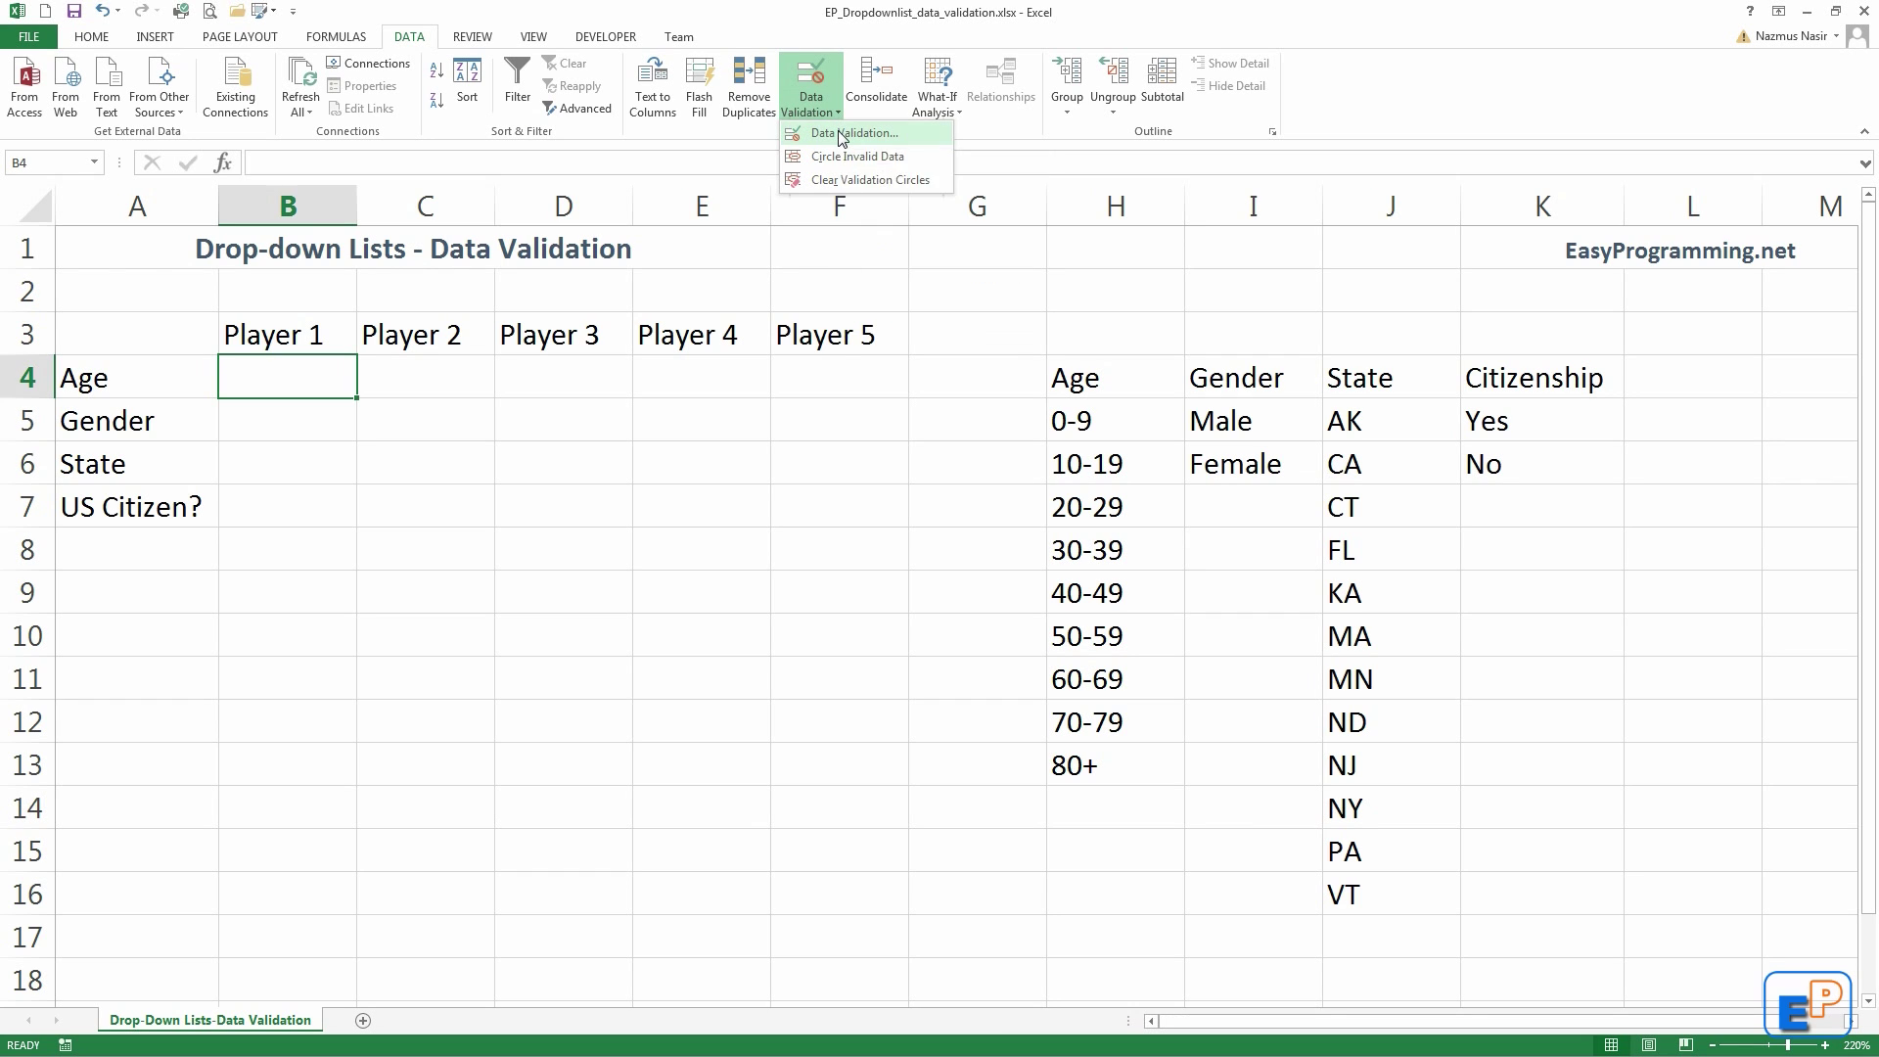
pyautogui.click(842, 134)
pyautogui.moveTo(736, 450); pyautogui.dragTo(756, 344)
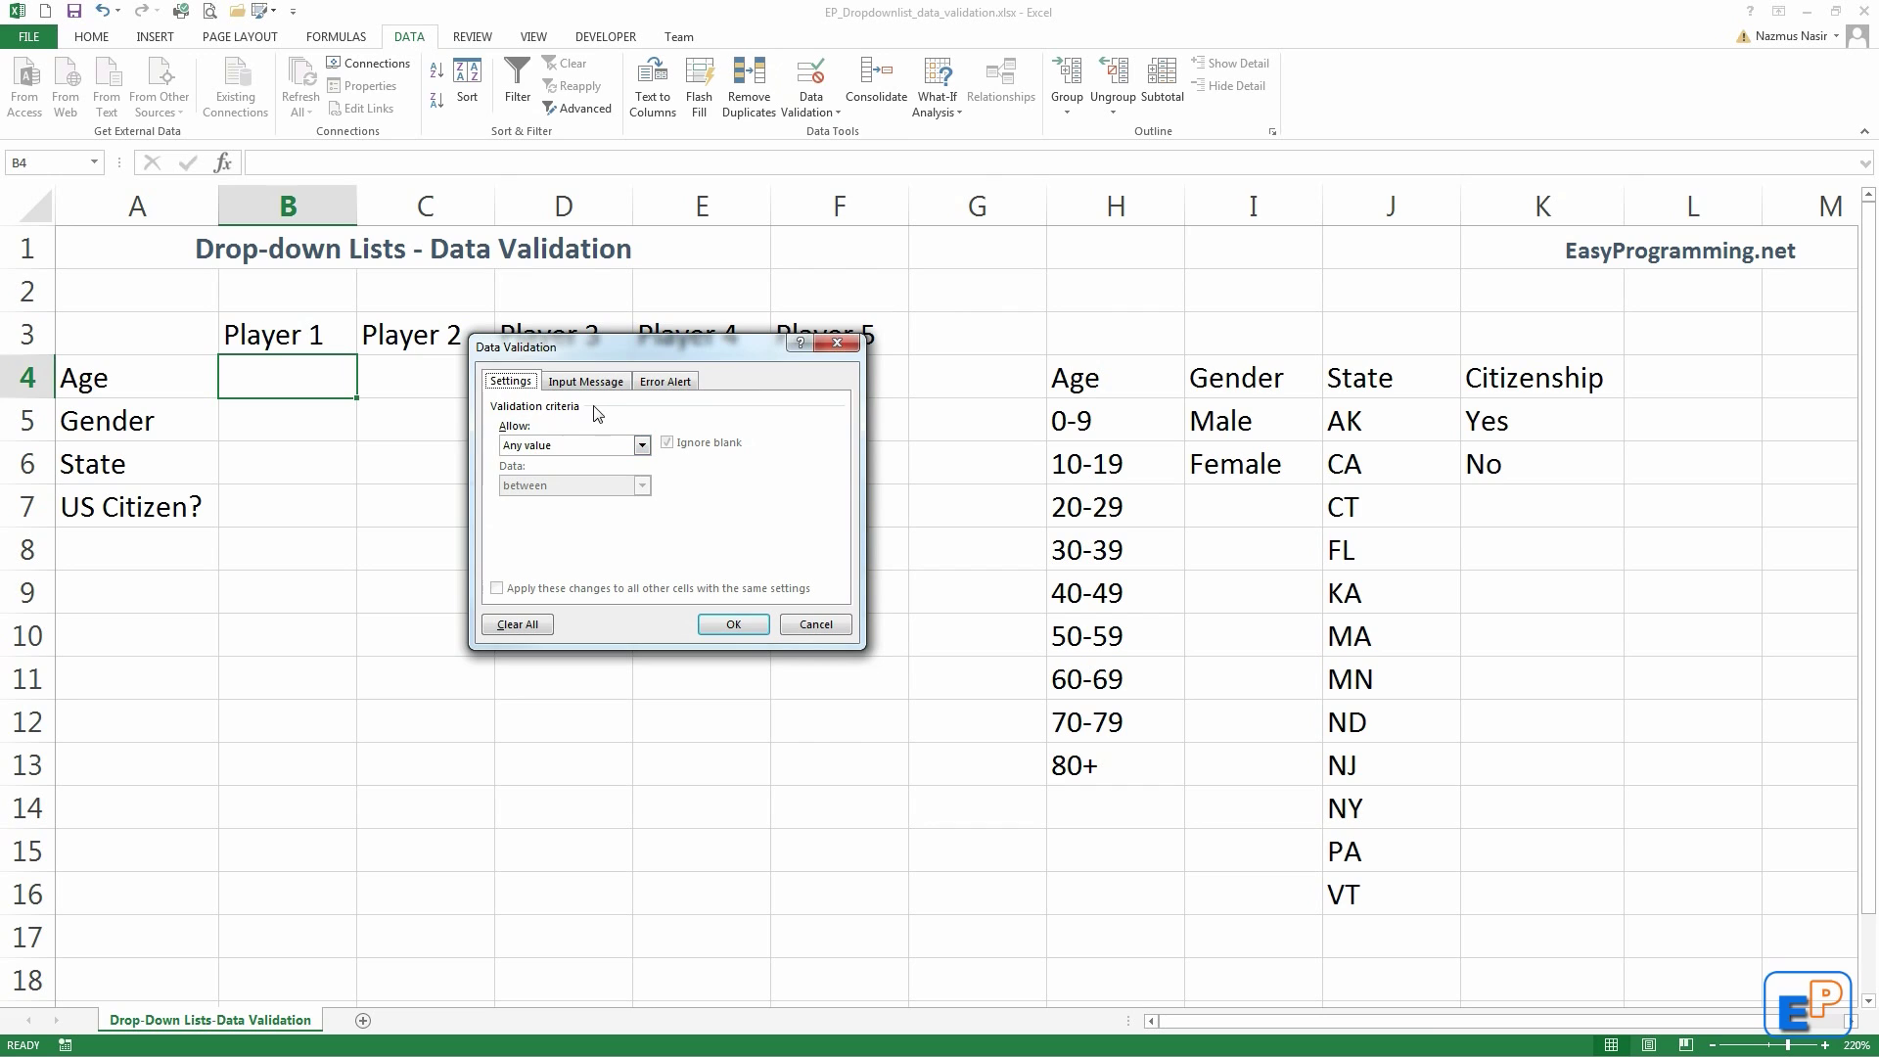
pyautogui.click(641, 447)
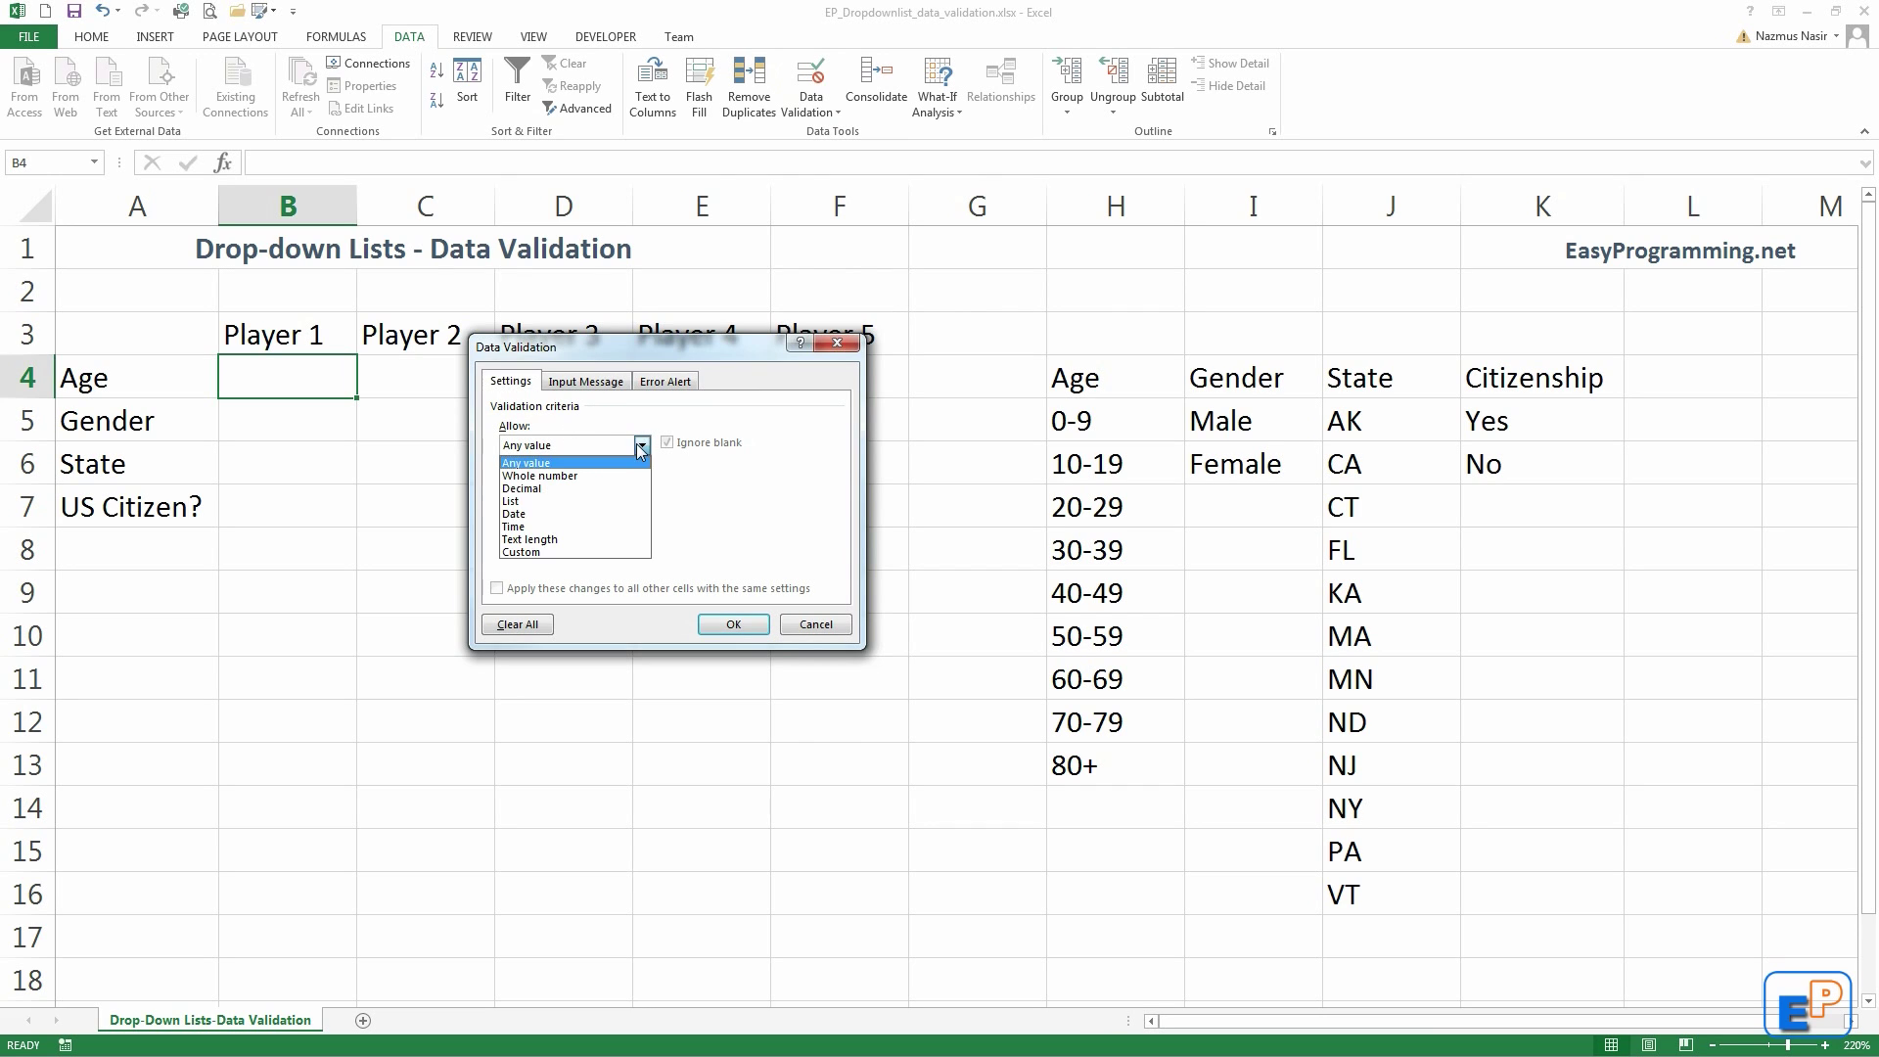
pyautogui.click(571, 503)
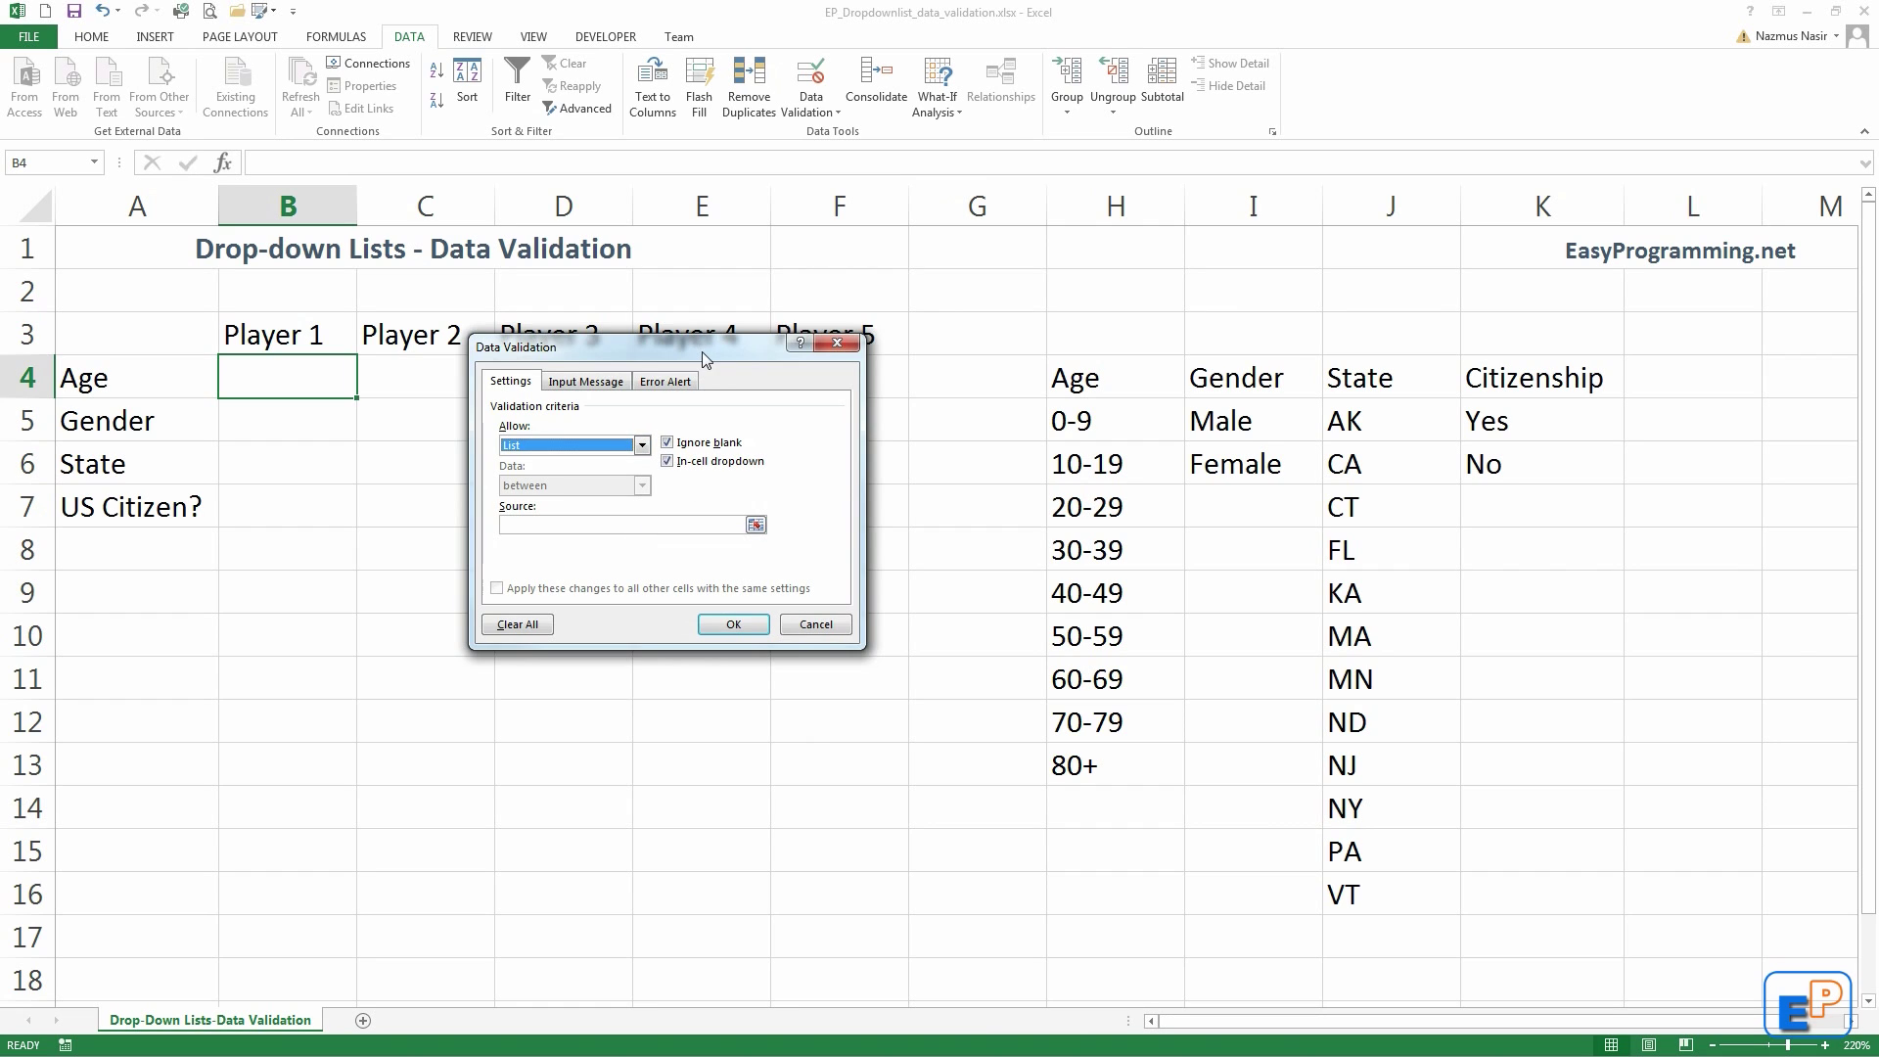
pyautogui.moveTo(702, 350); pyautogui.dragTo(824, 276)
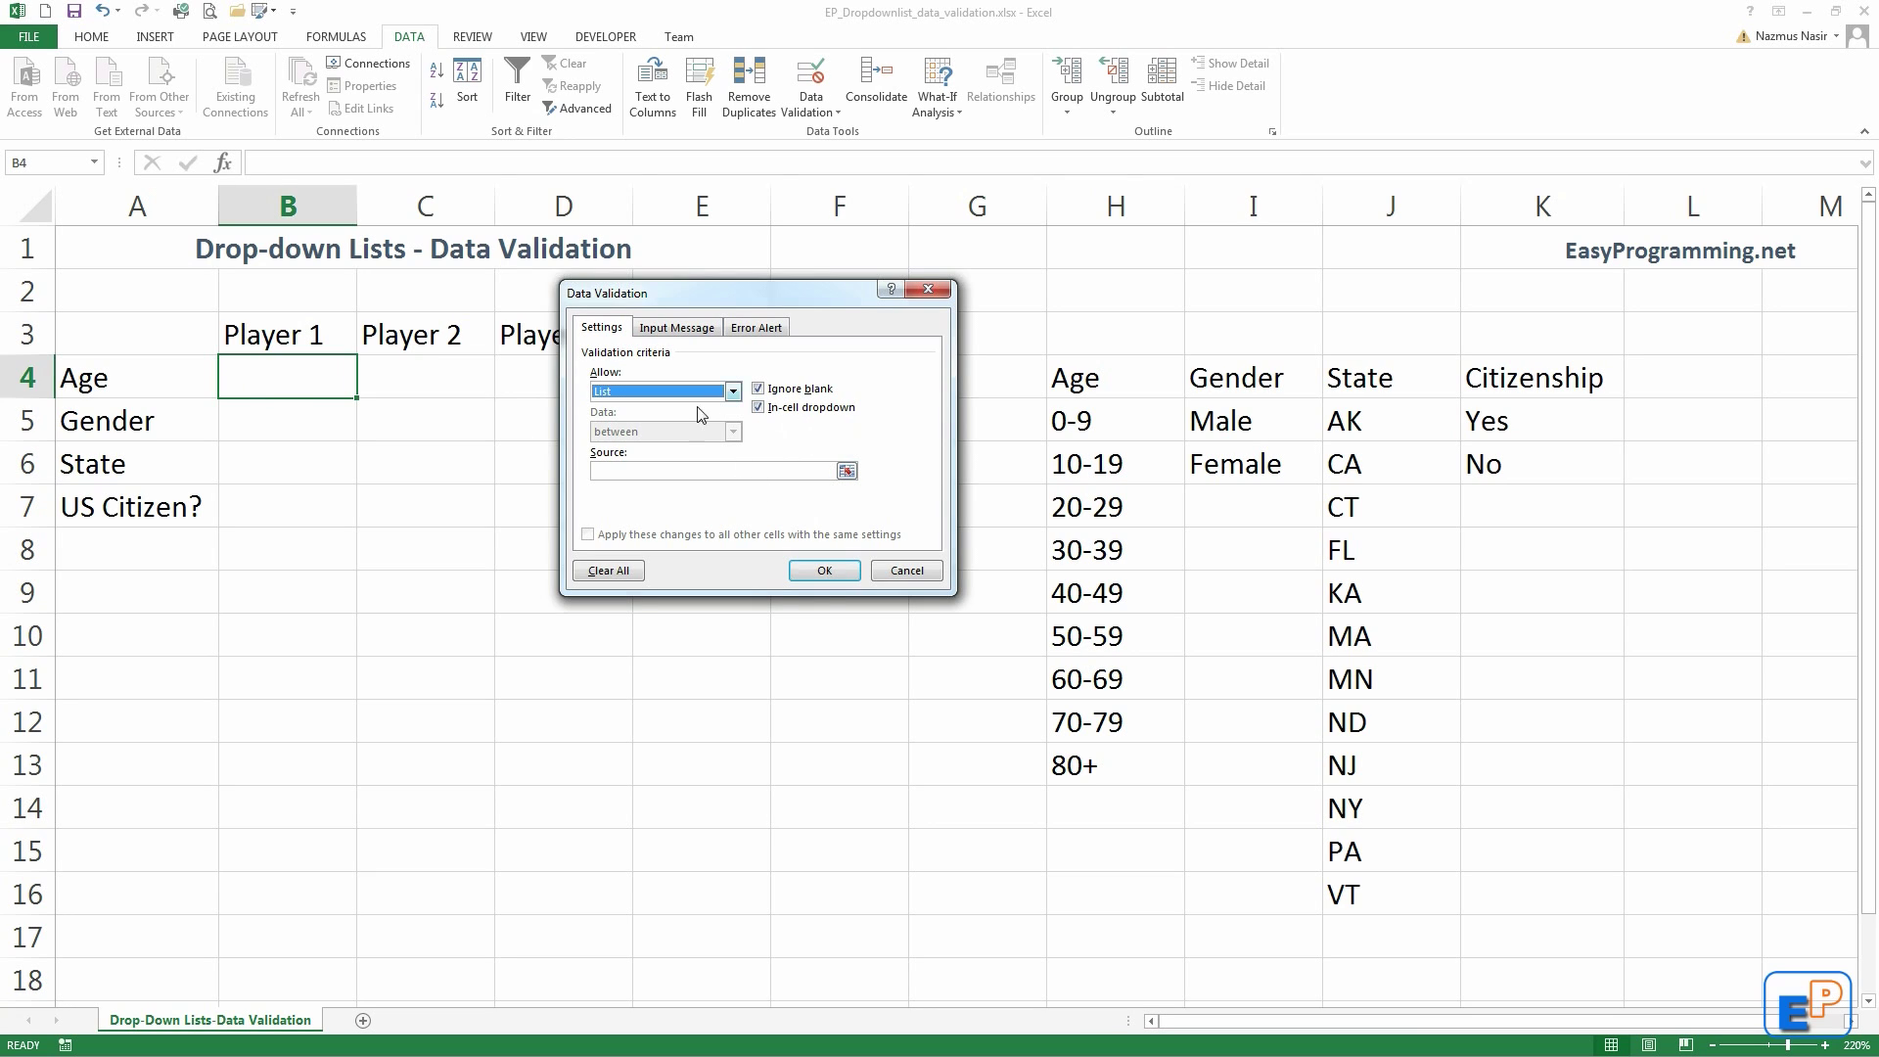
pyautogui.click(685, 470)
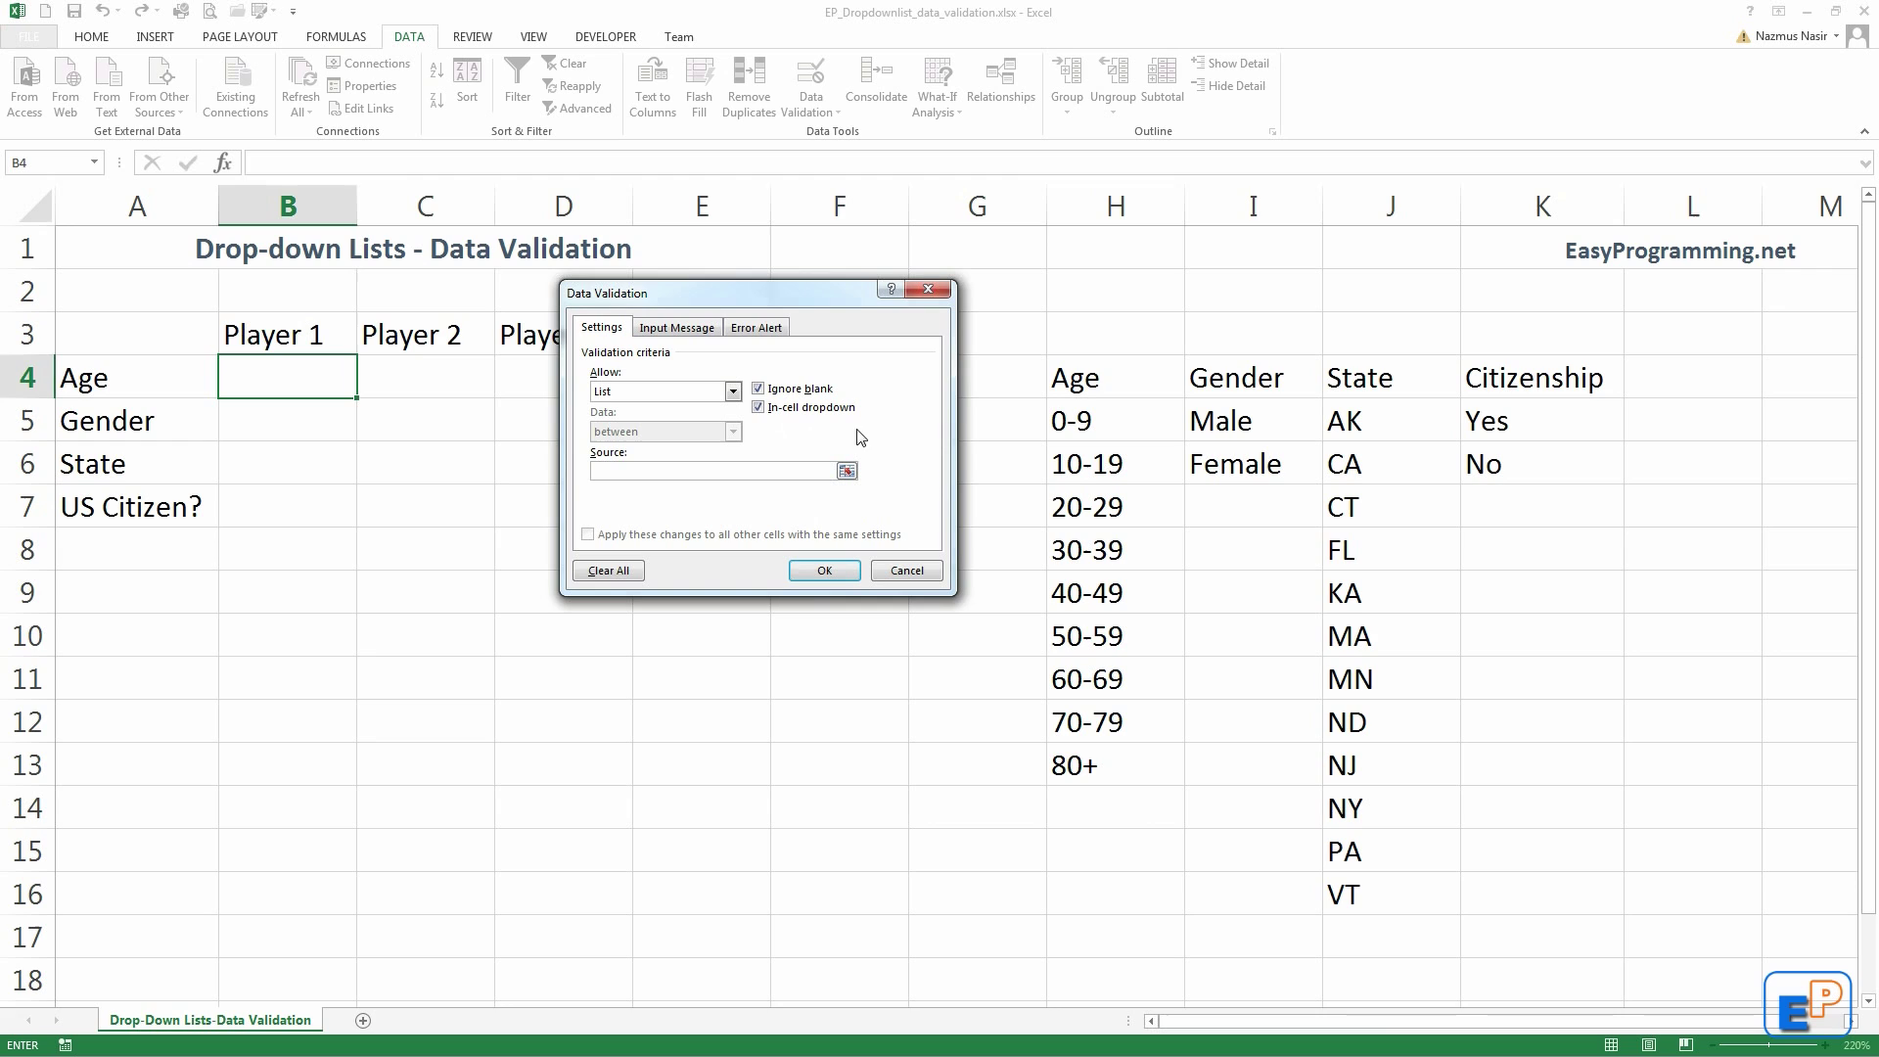
pyautogui.click(1101, 419)
pyautogui.moveTo(1101, 418); pyautogui.dragTo(1091, 767)
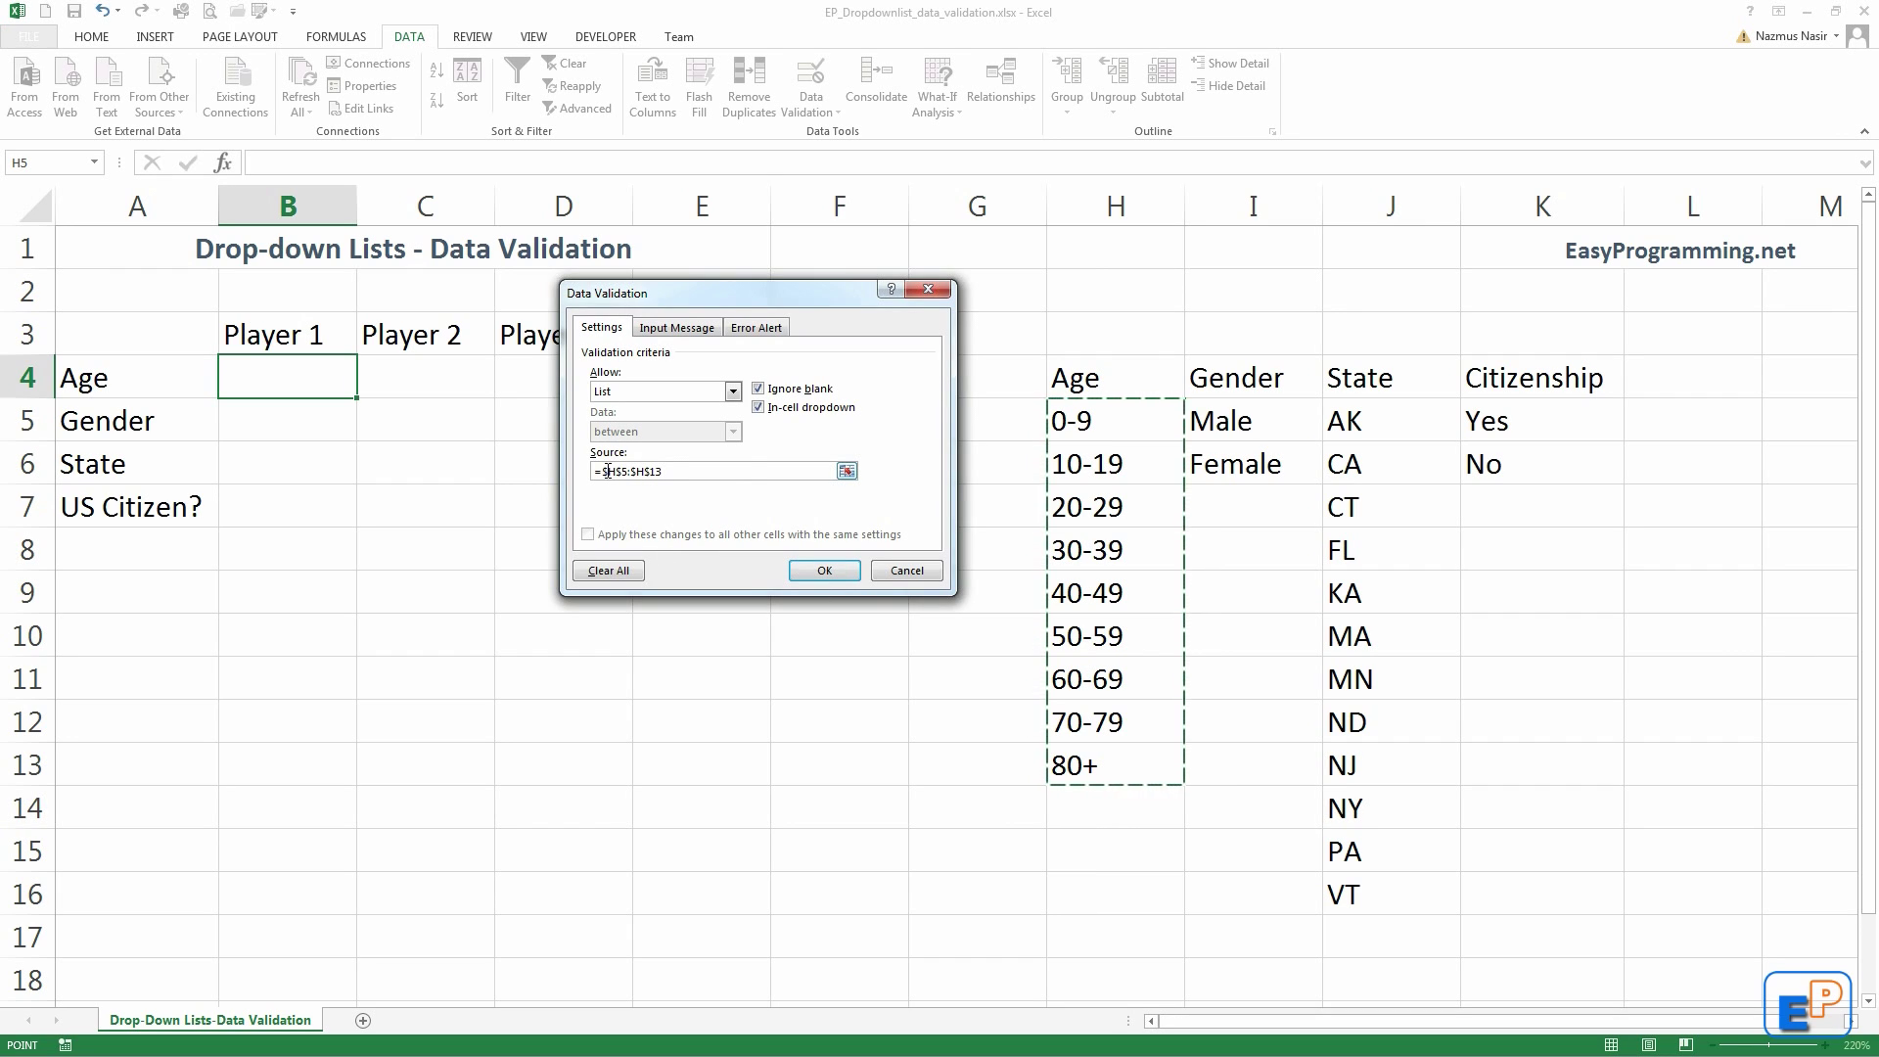
pyautogui.click(747, 471)
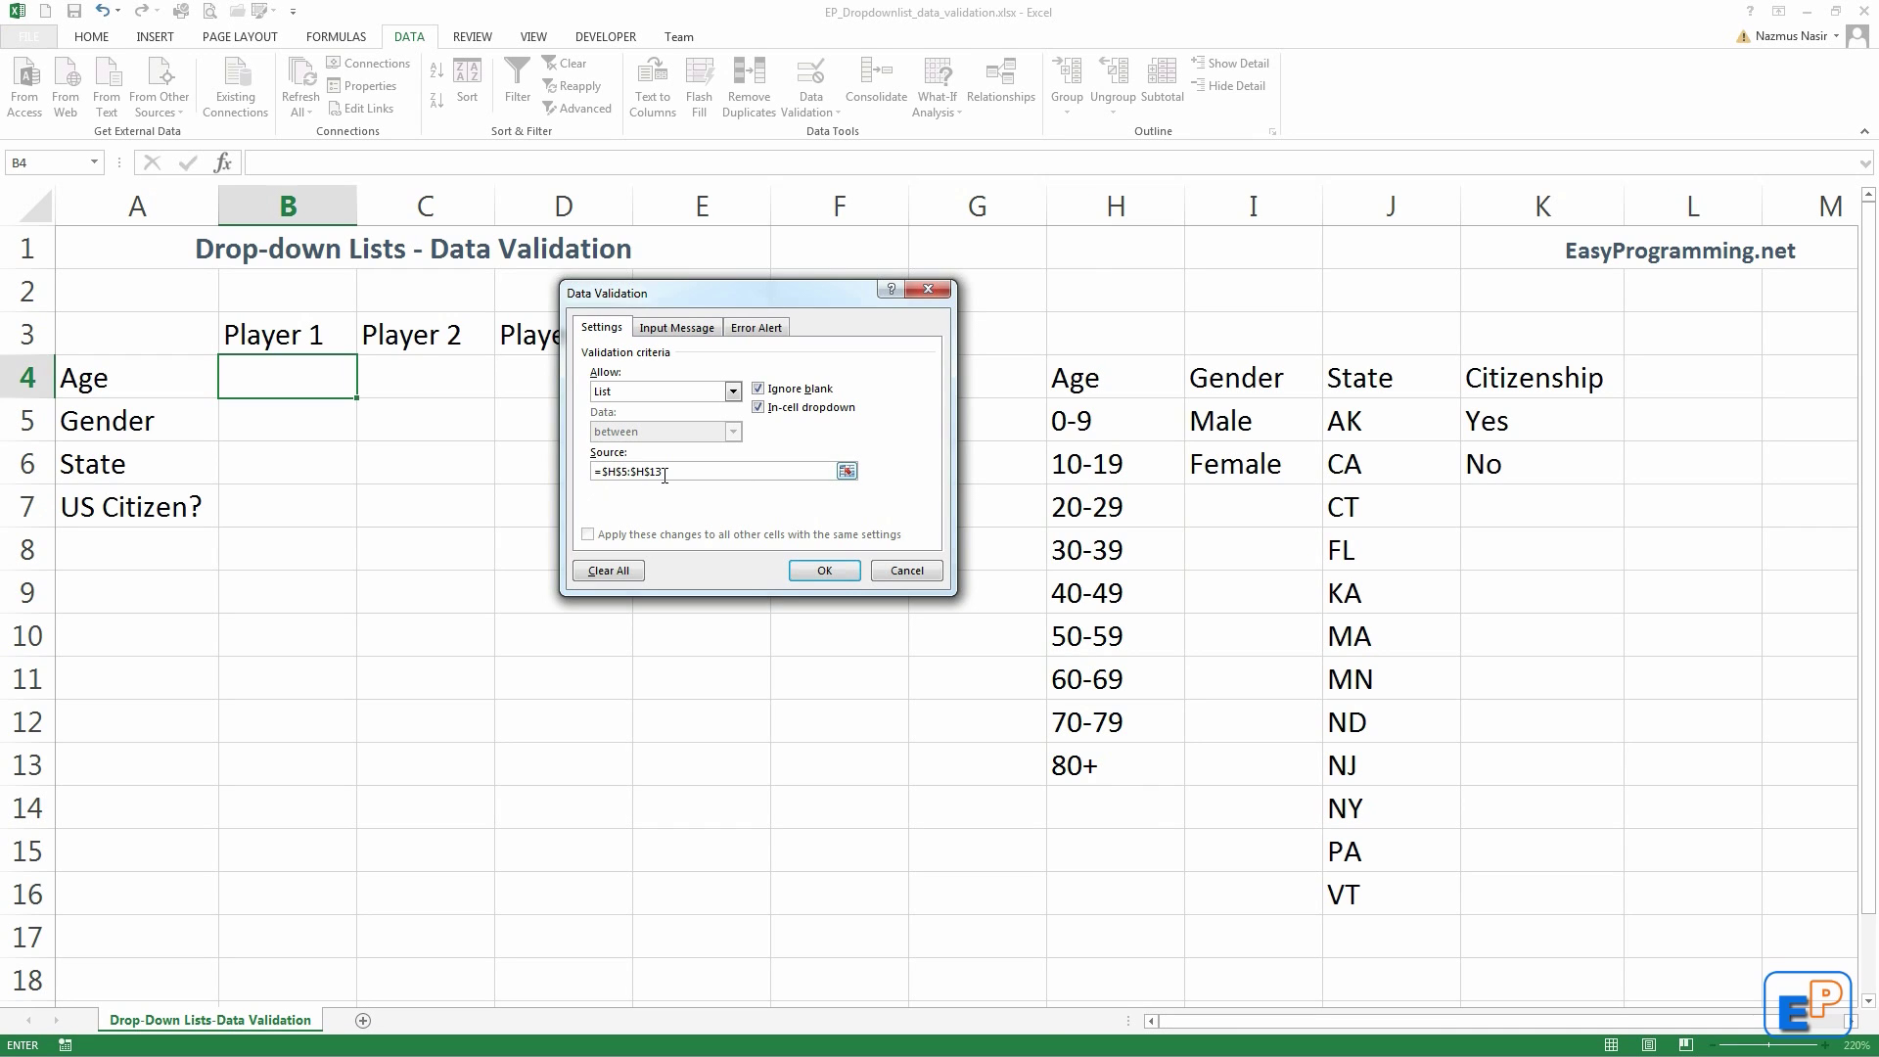
pyautogui.click(842, 573)
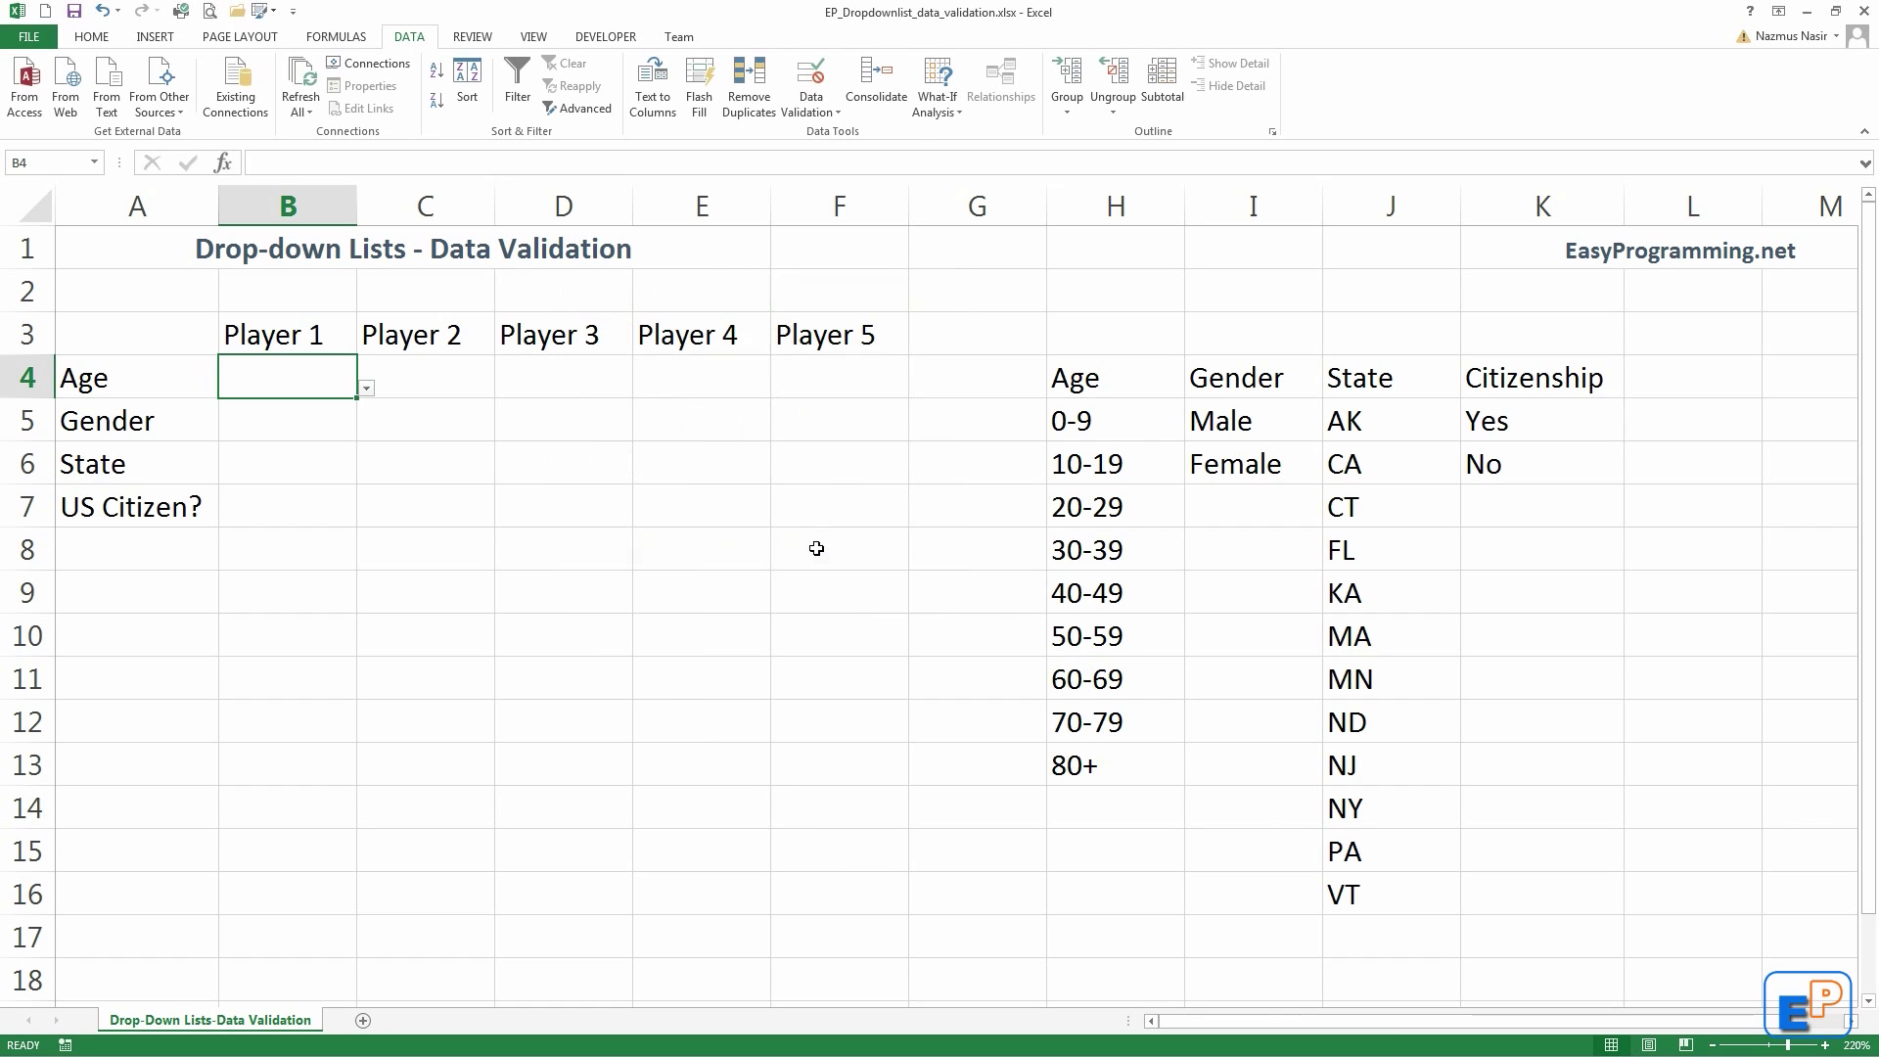
pyautogui.click(367, 393)
pyautogui.moveTo(363, 448); pyautogui.dragTo(359, 559)
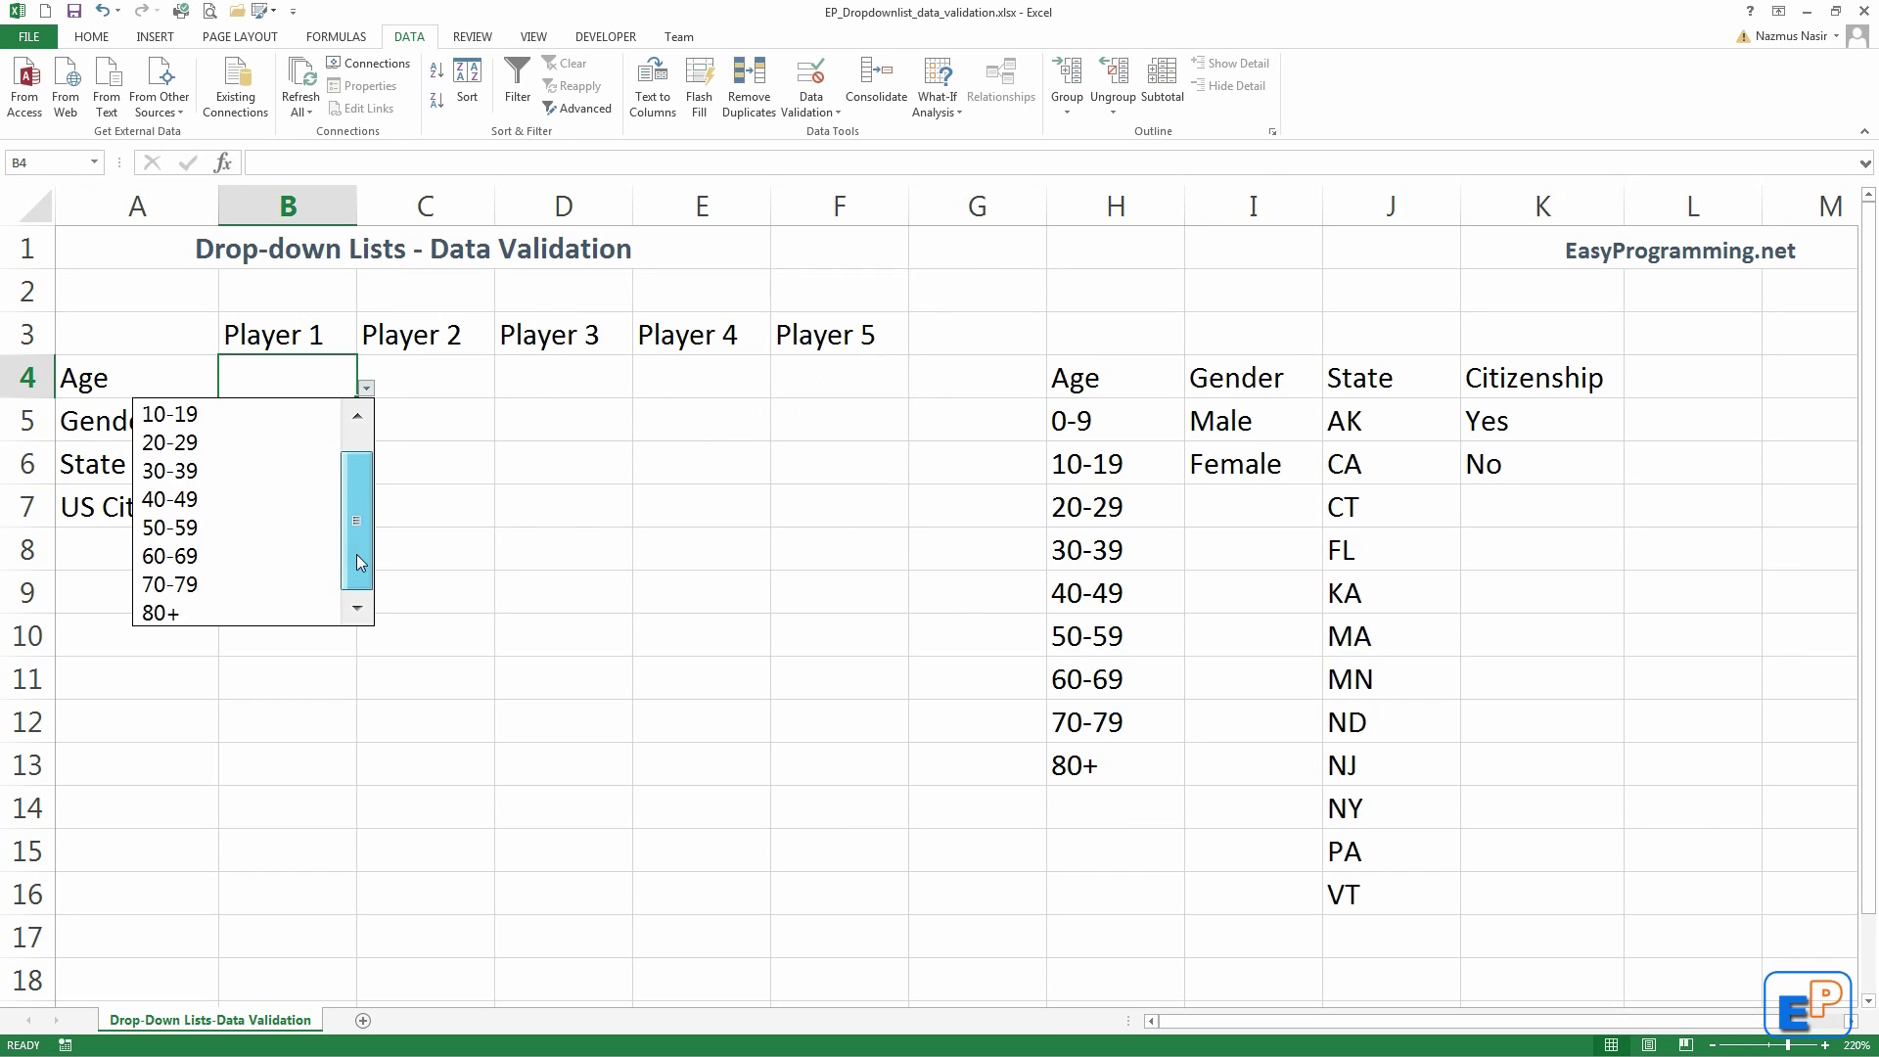
pyautogui.moveTo(360, 472); pyautogui.dragTo(232, 438)
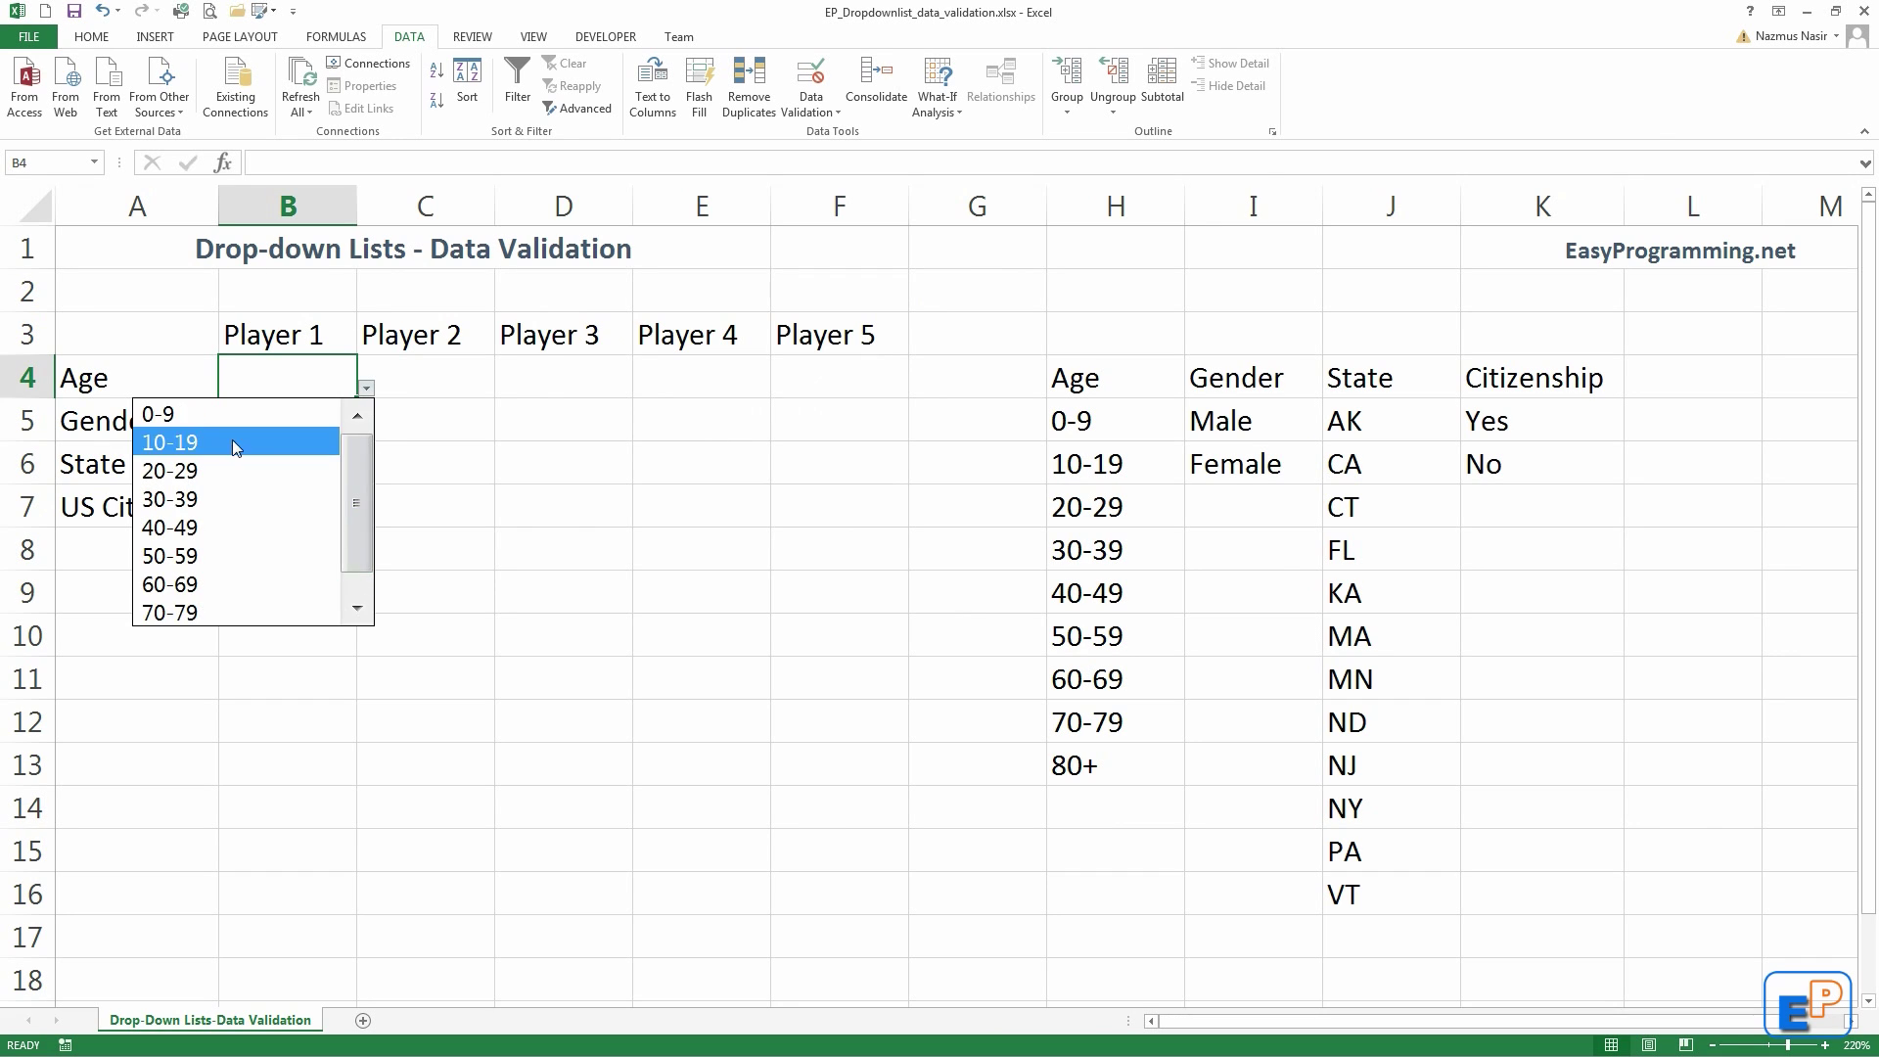
pyautogui.click(181, 584)
pyautogui.doubleClick(309, 378)
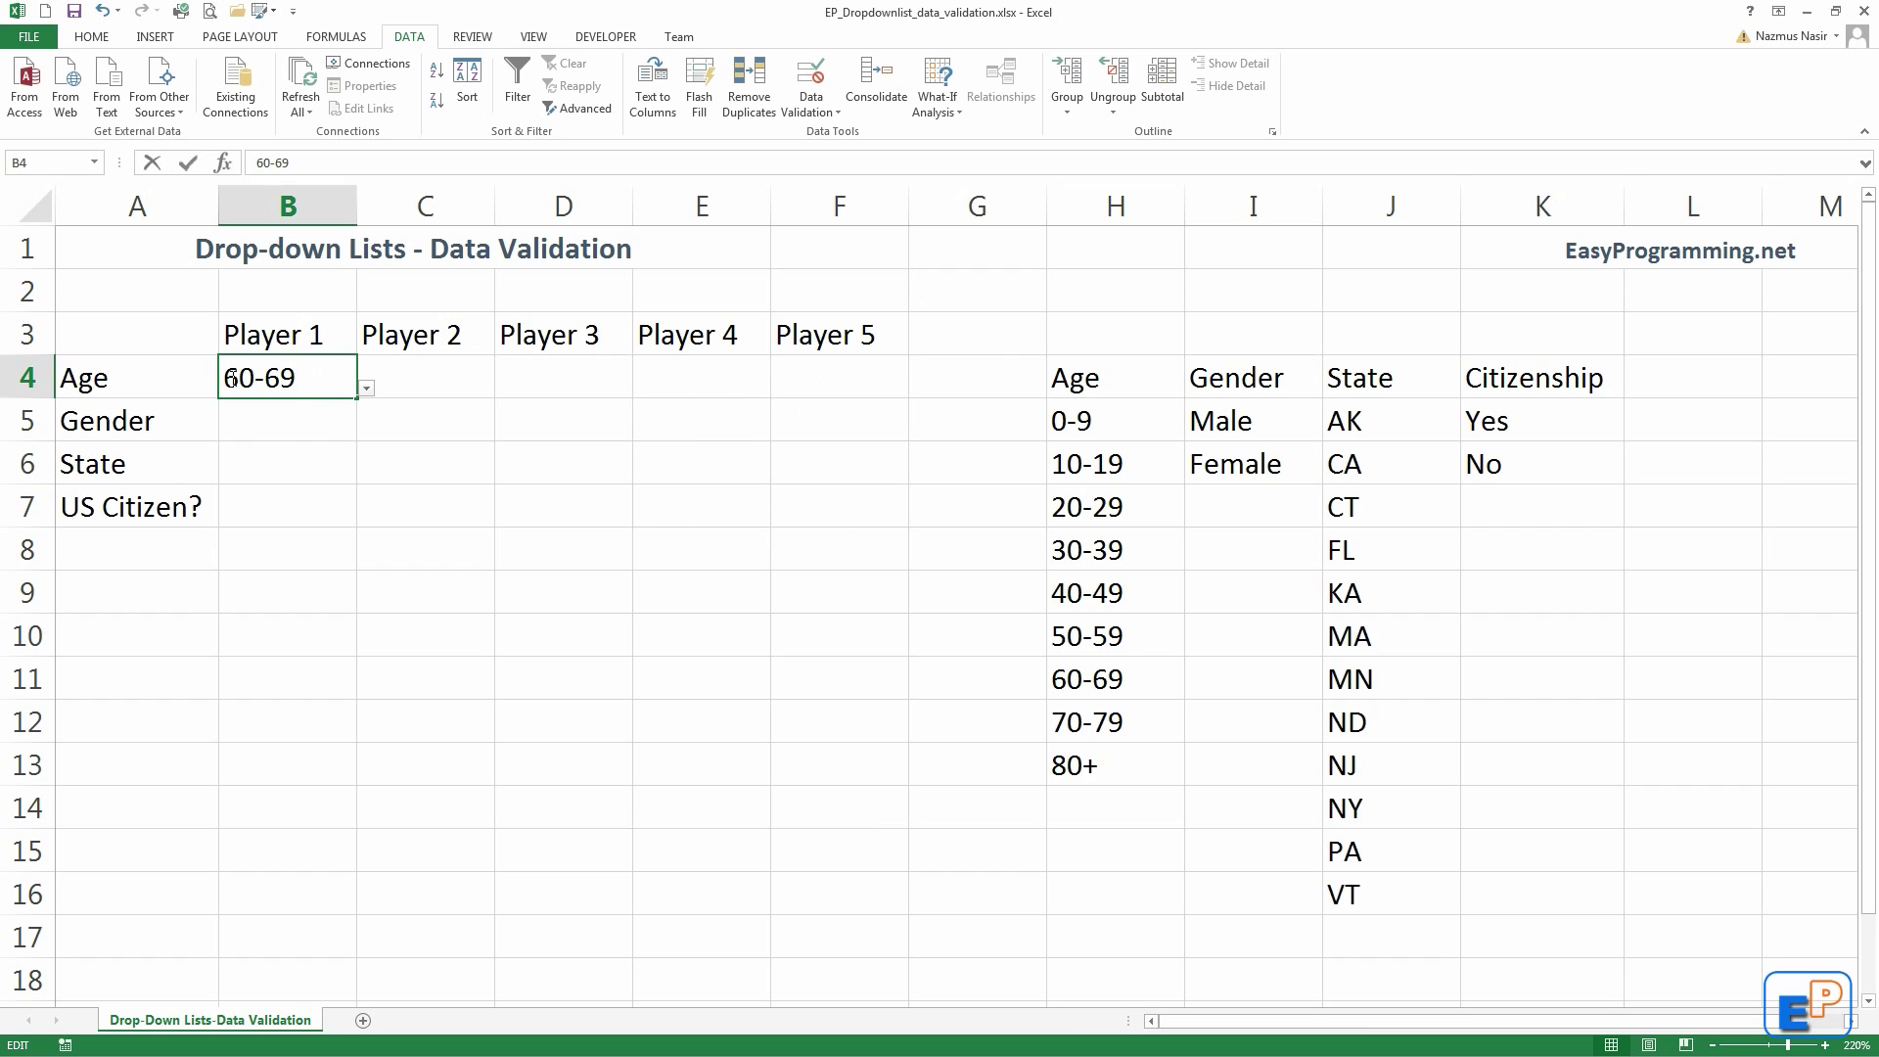
pyautogui.moveTo(308, 378); pyautogui.dragTo(168, 382)
pyautogui.press('Delete')
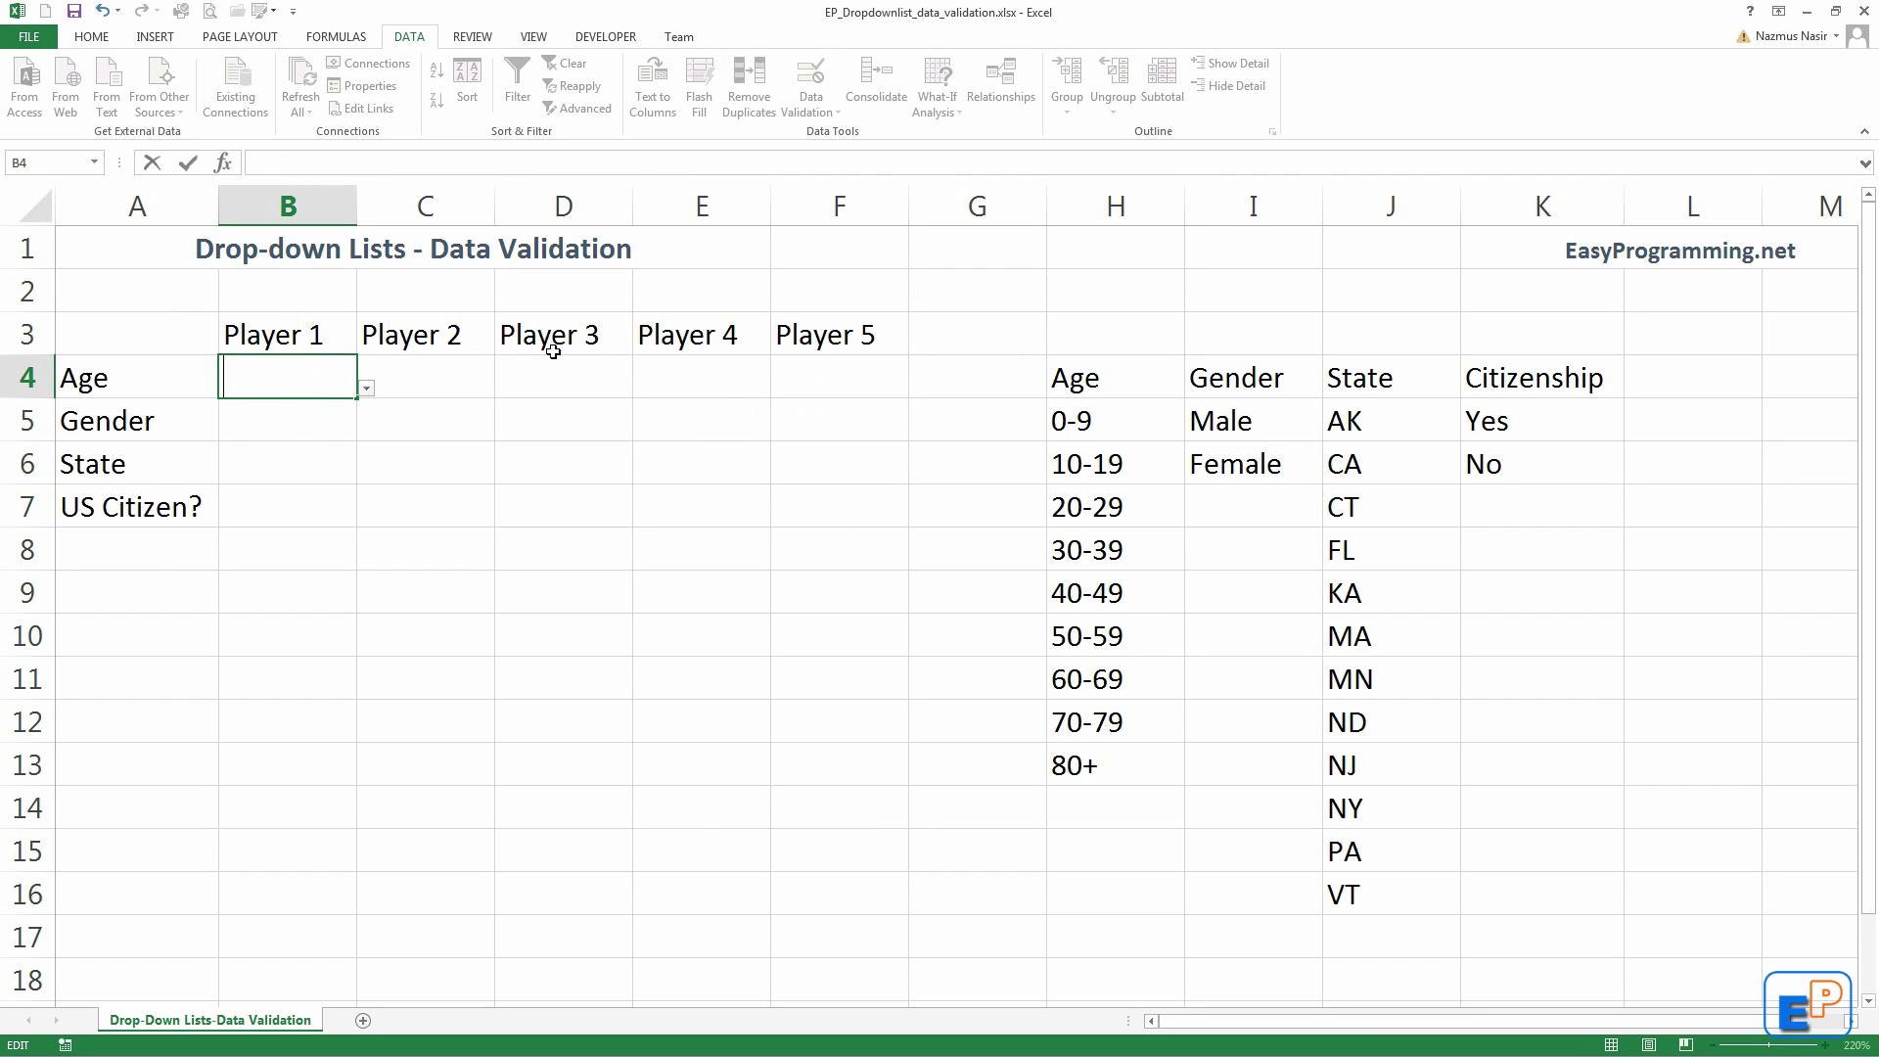
pyautogui.write('50')
pyautogui.press('Return')
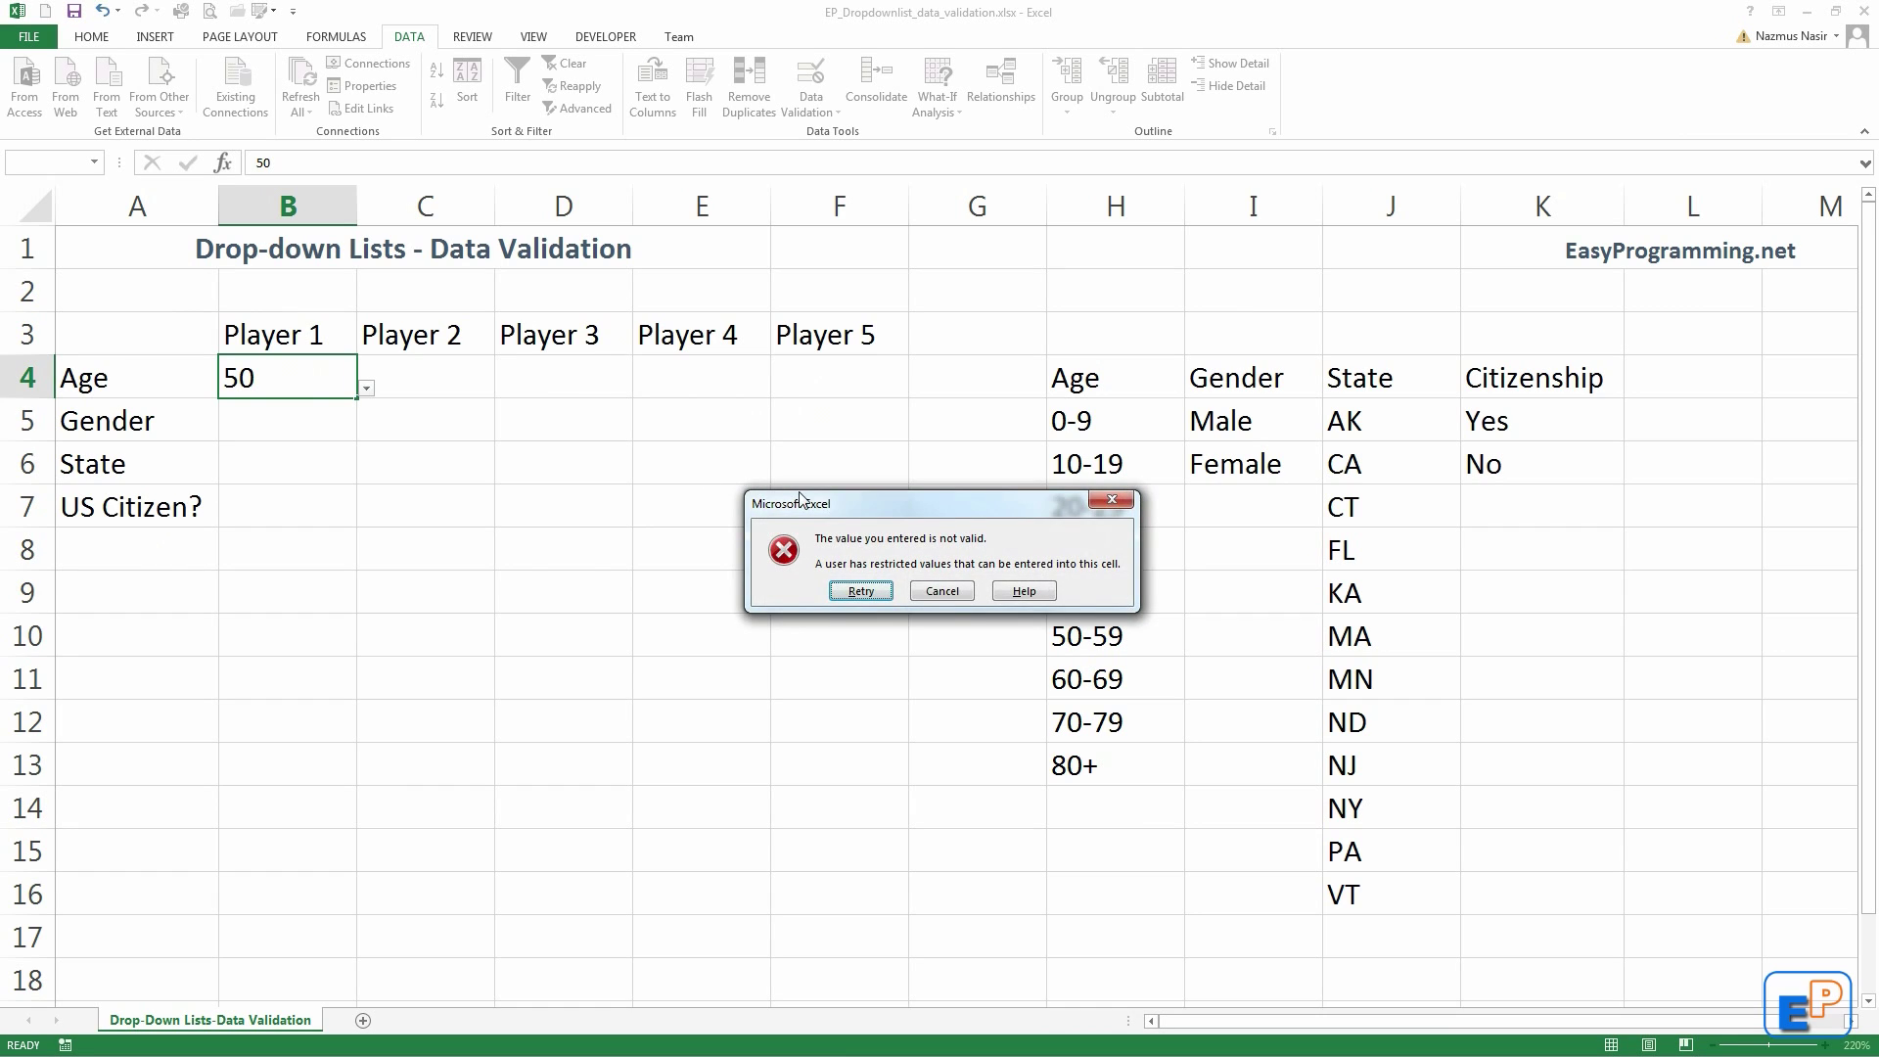
pyautogui.moveTo(801, 499); pyautogui.dragTo(510, 457)
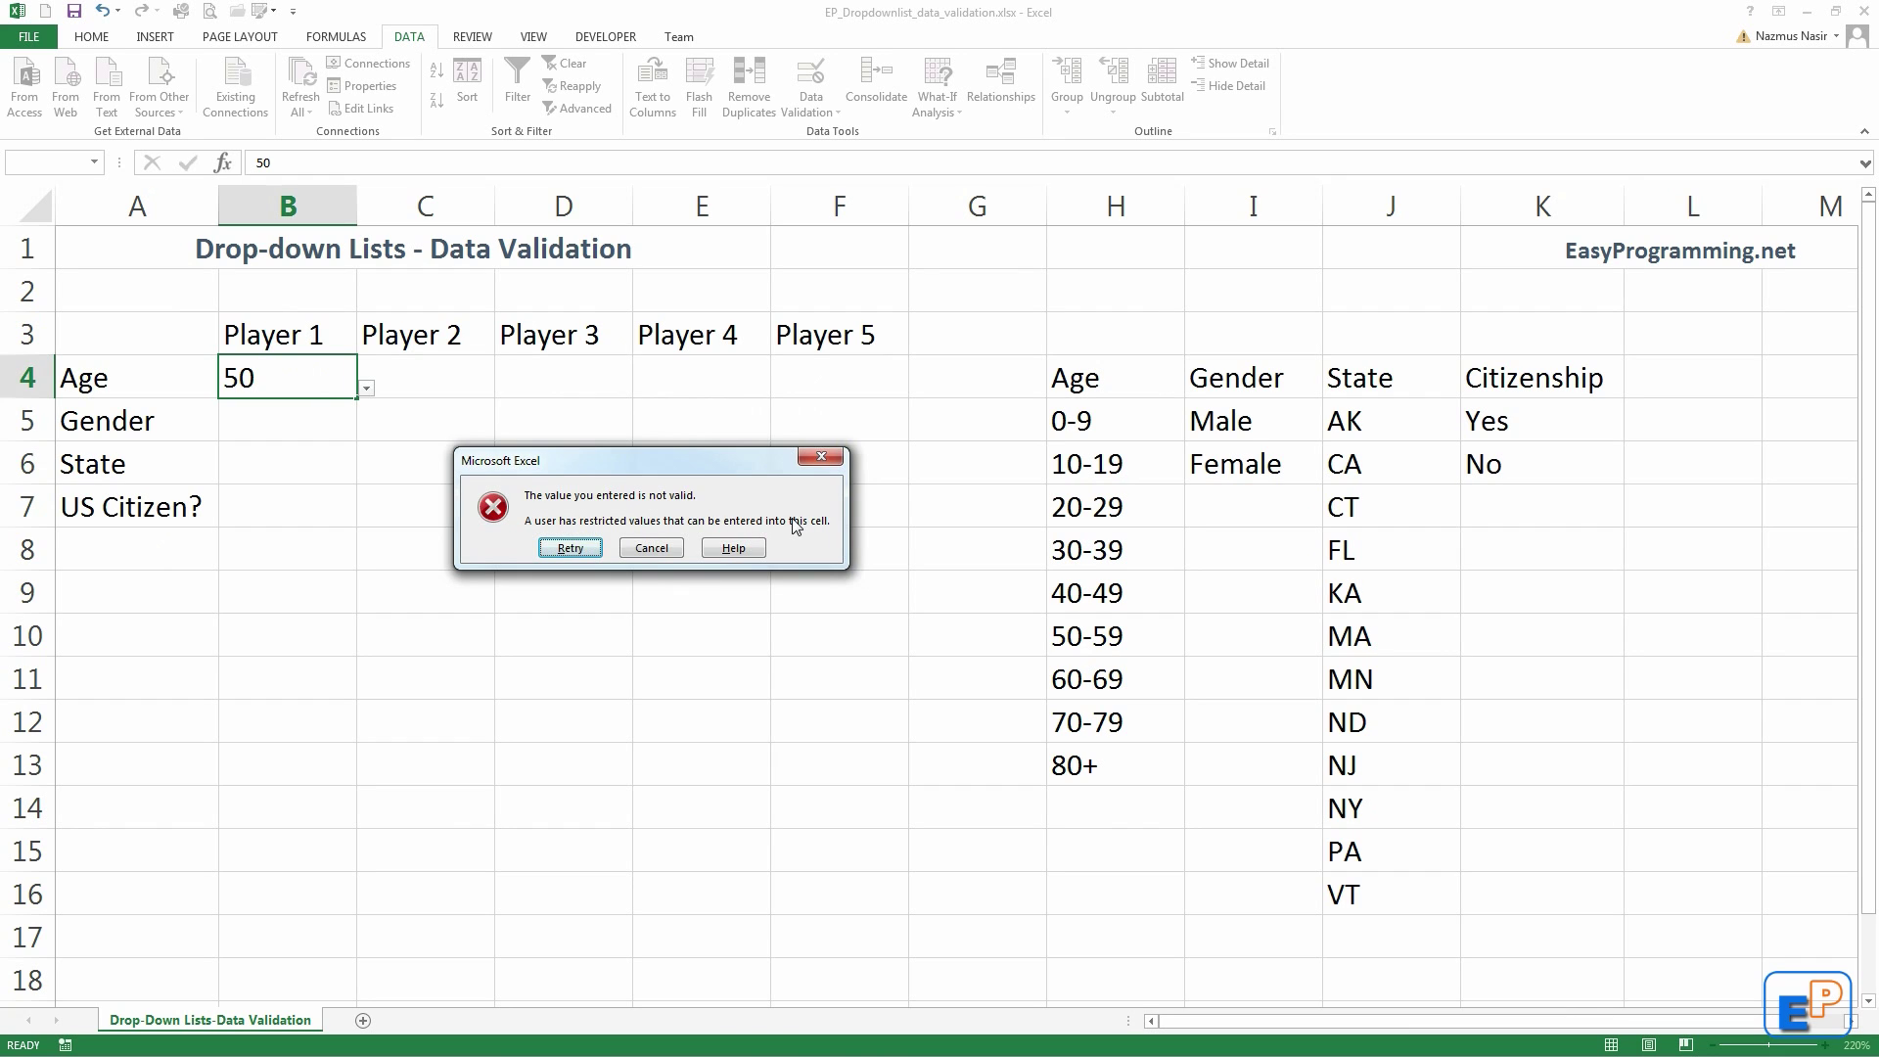
pyautogui.click(570, 549)
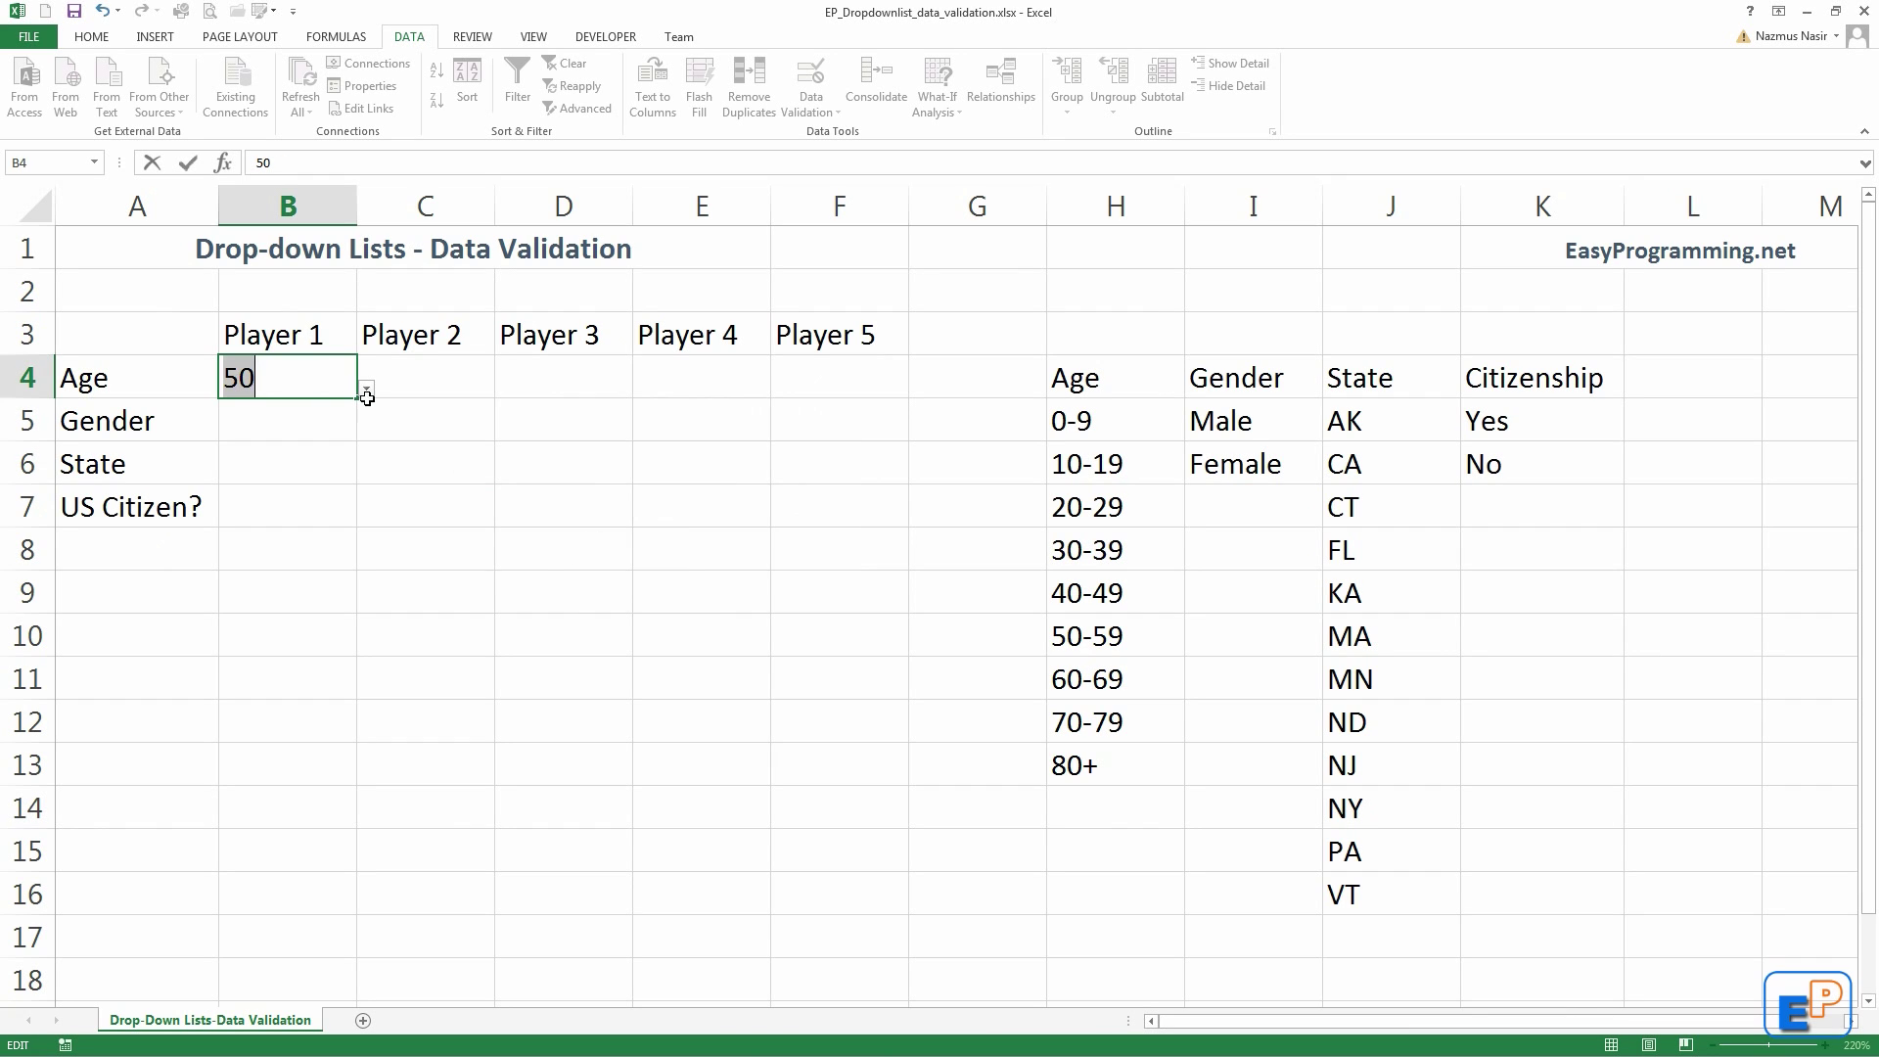
pyautogui.press('Return')
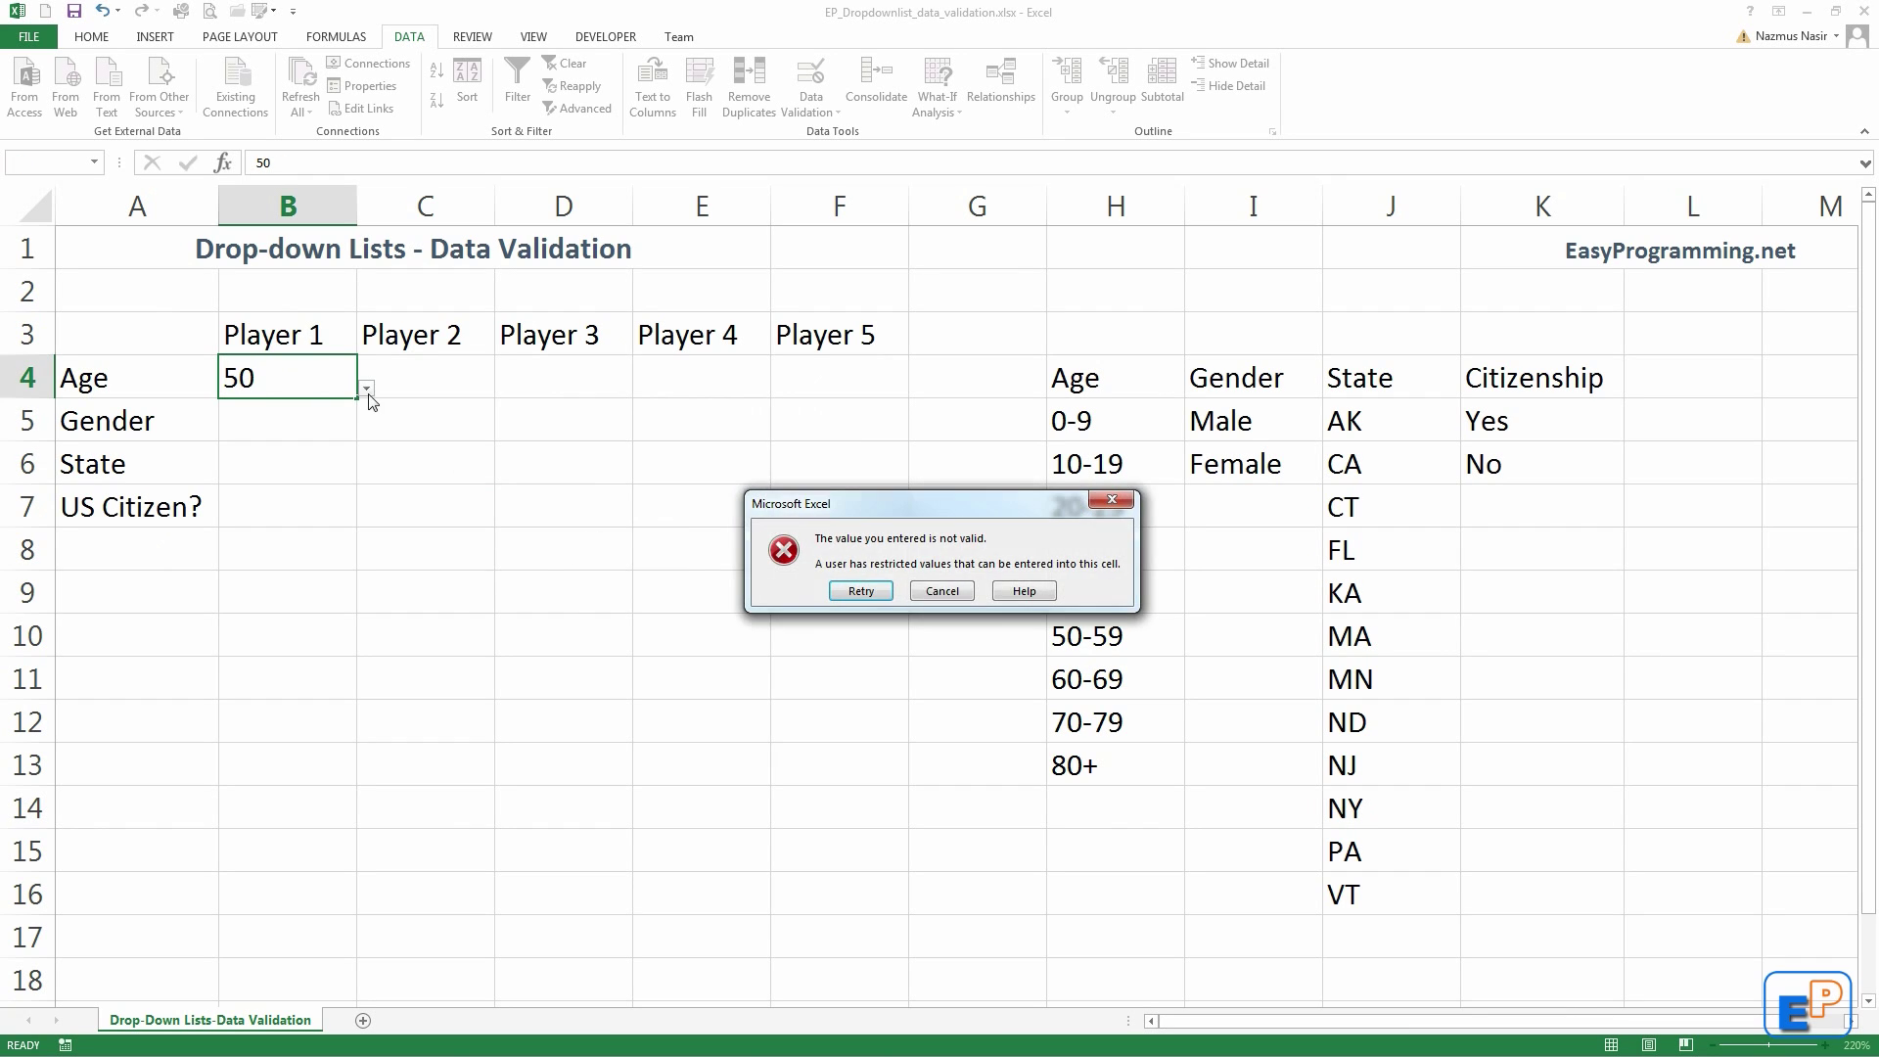
pyautogui.click(938, 594)
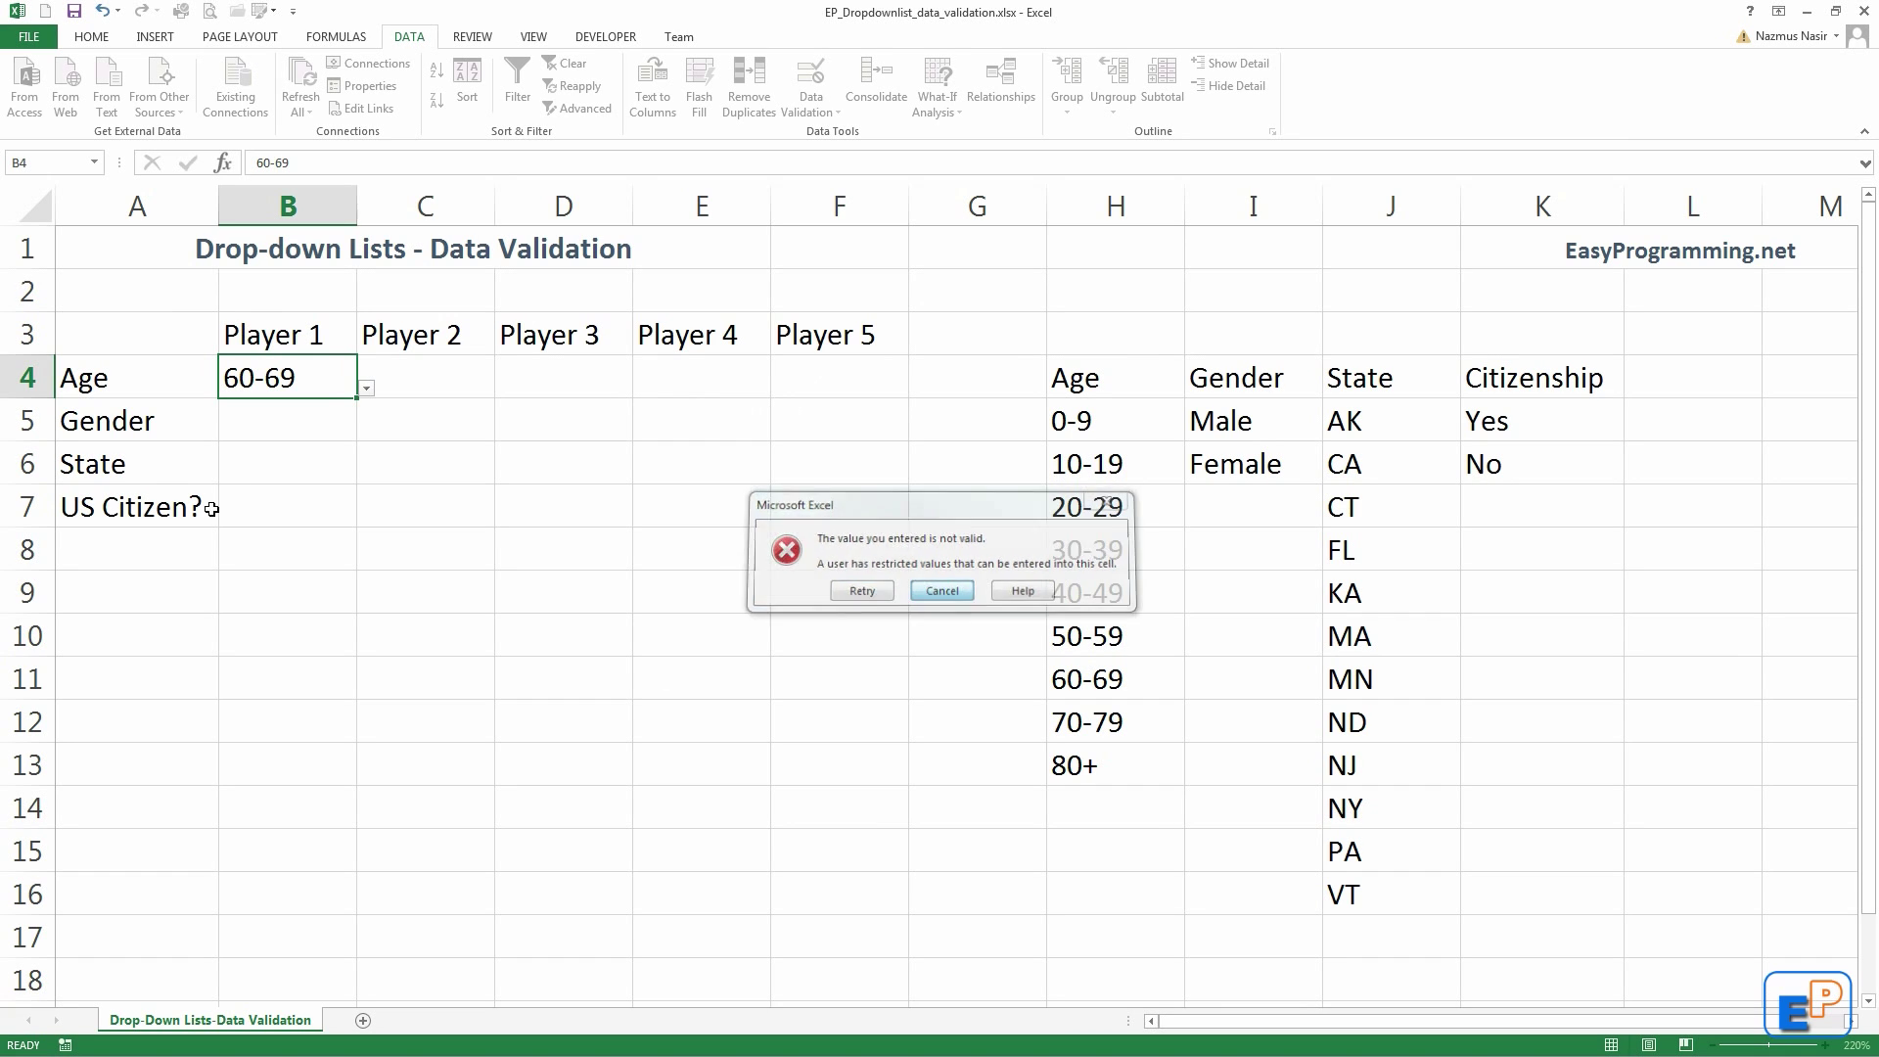
pyautogui.doubleClick(313, 376)
pyautogui.hotkey('shift', 'Home')
pyautogui.press('BackSpace')
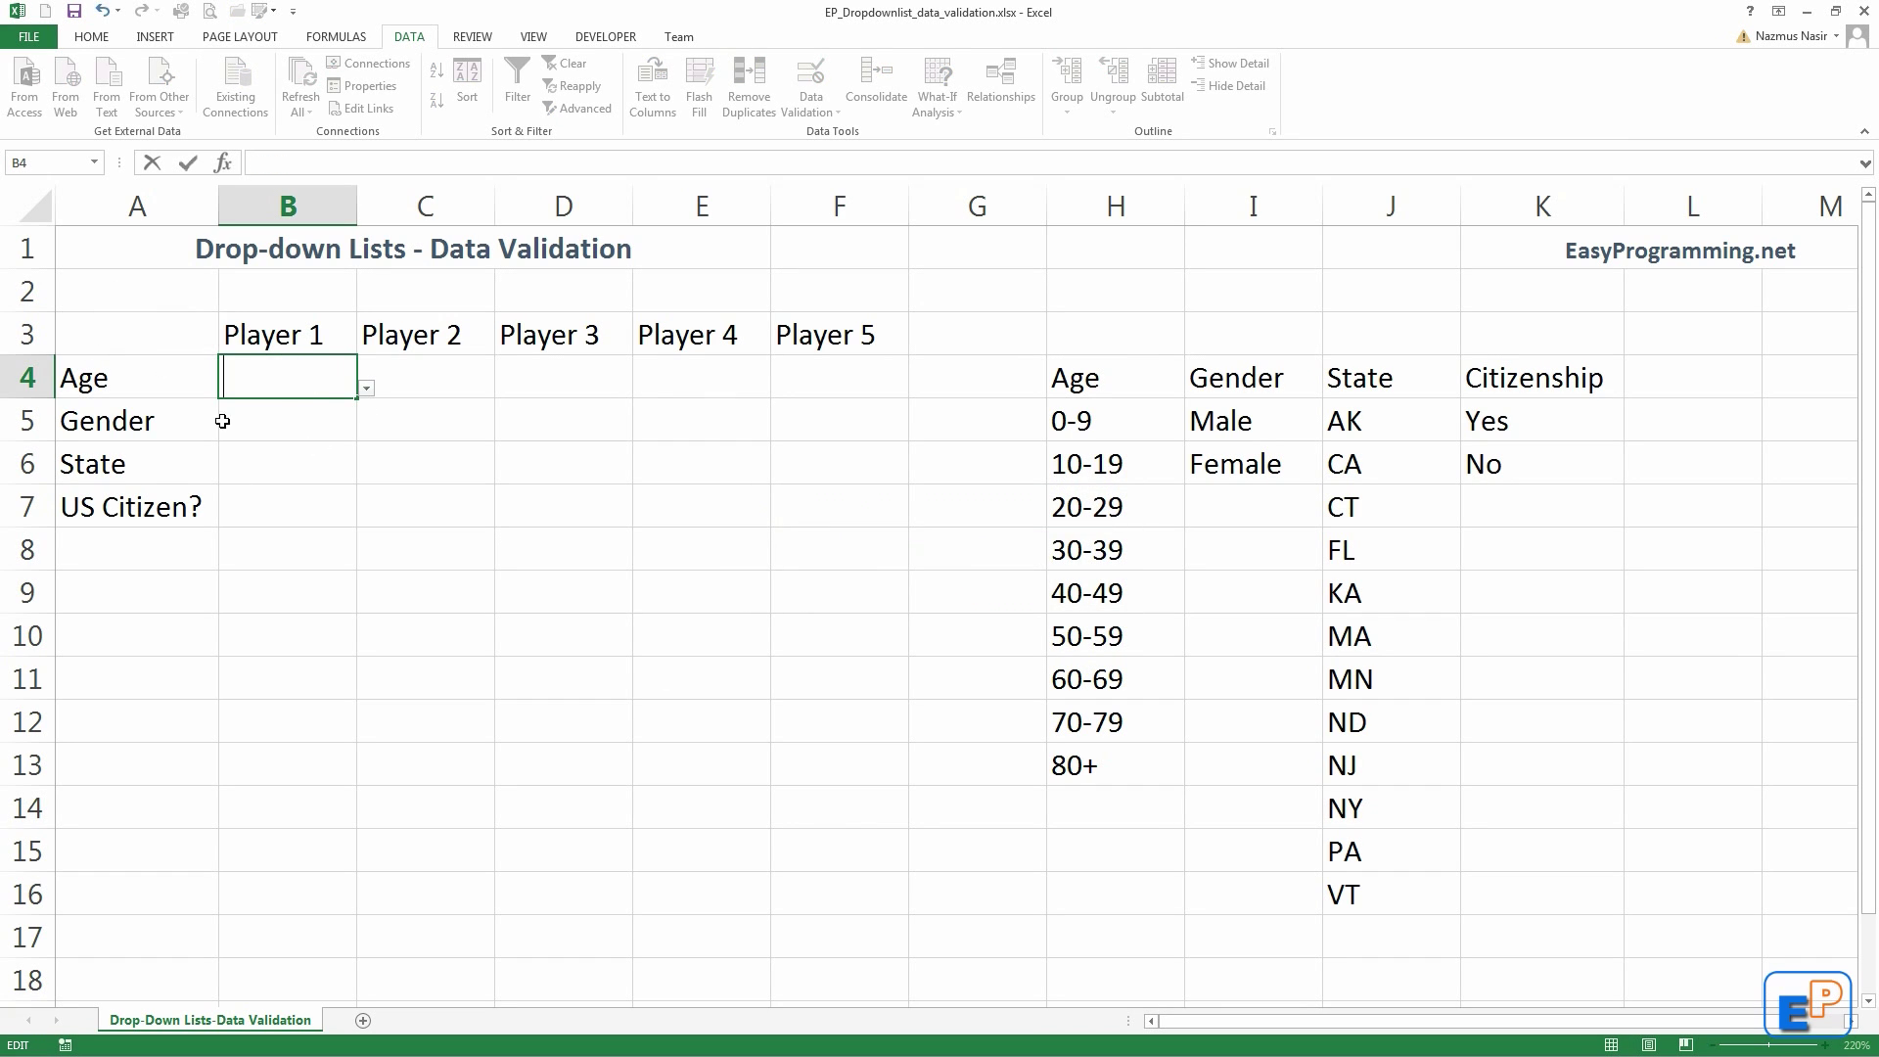
pyautogui.click(255, 446)
# Step: Test B4's drop-down by choosing 30-39 as Player 1's age
pyautogui.click(312, 388)
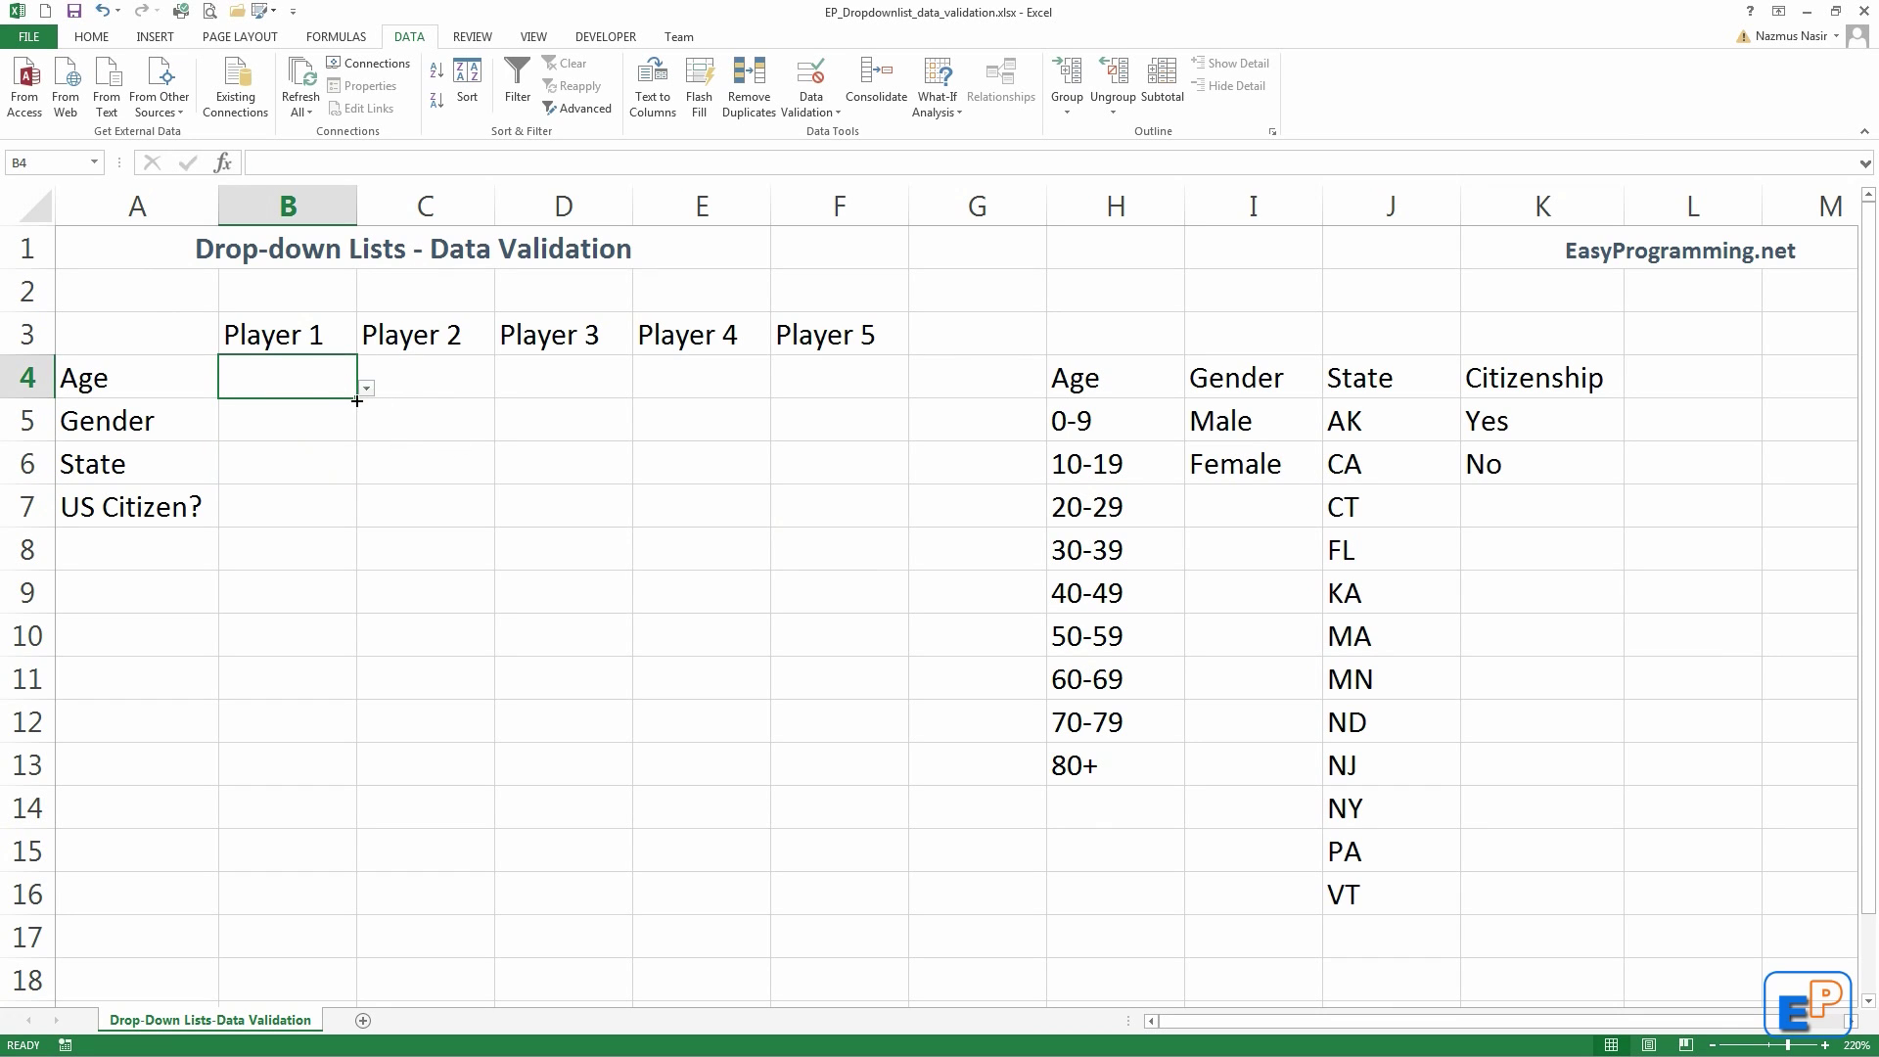
pyautogui.click(333, 421)
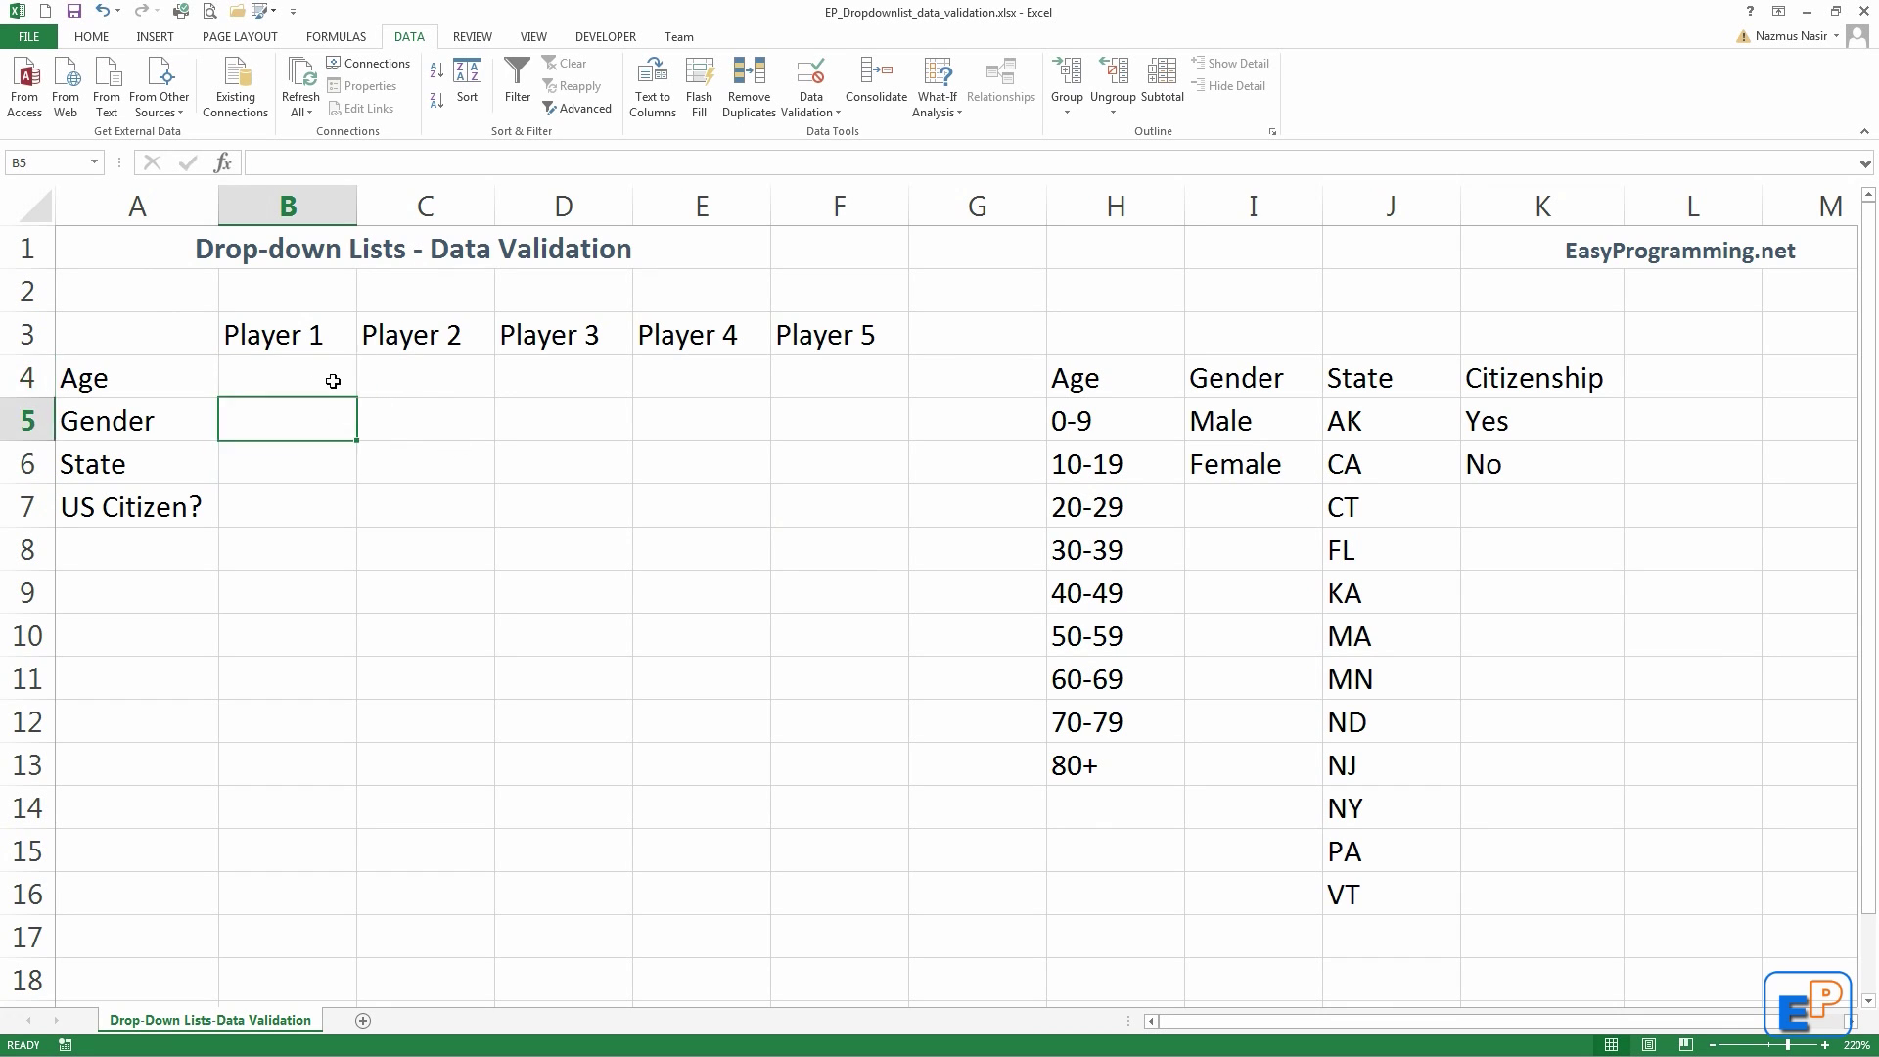
pyautogui.click(331, 378)
pyautogui.press('BackSpace')
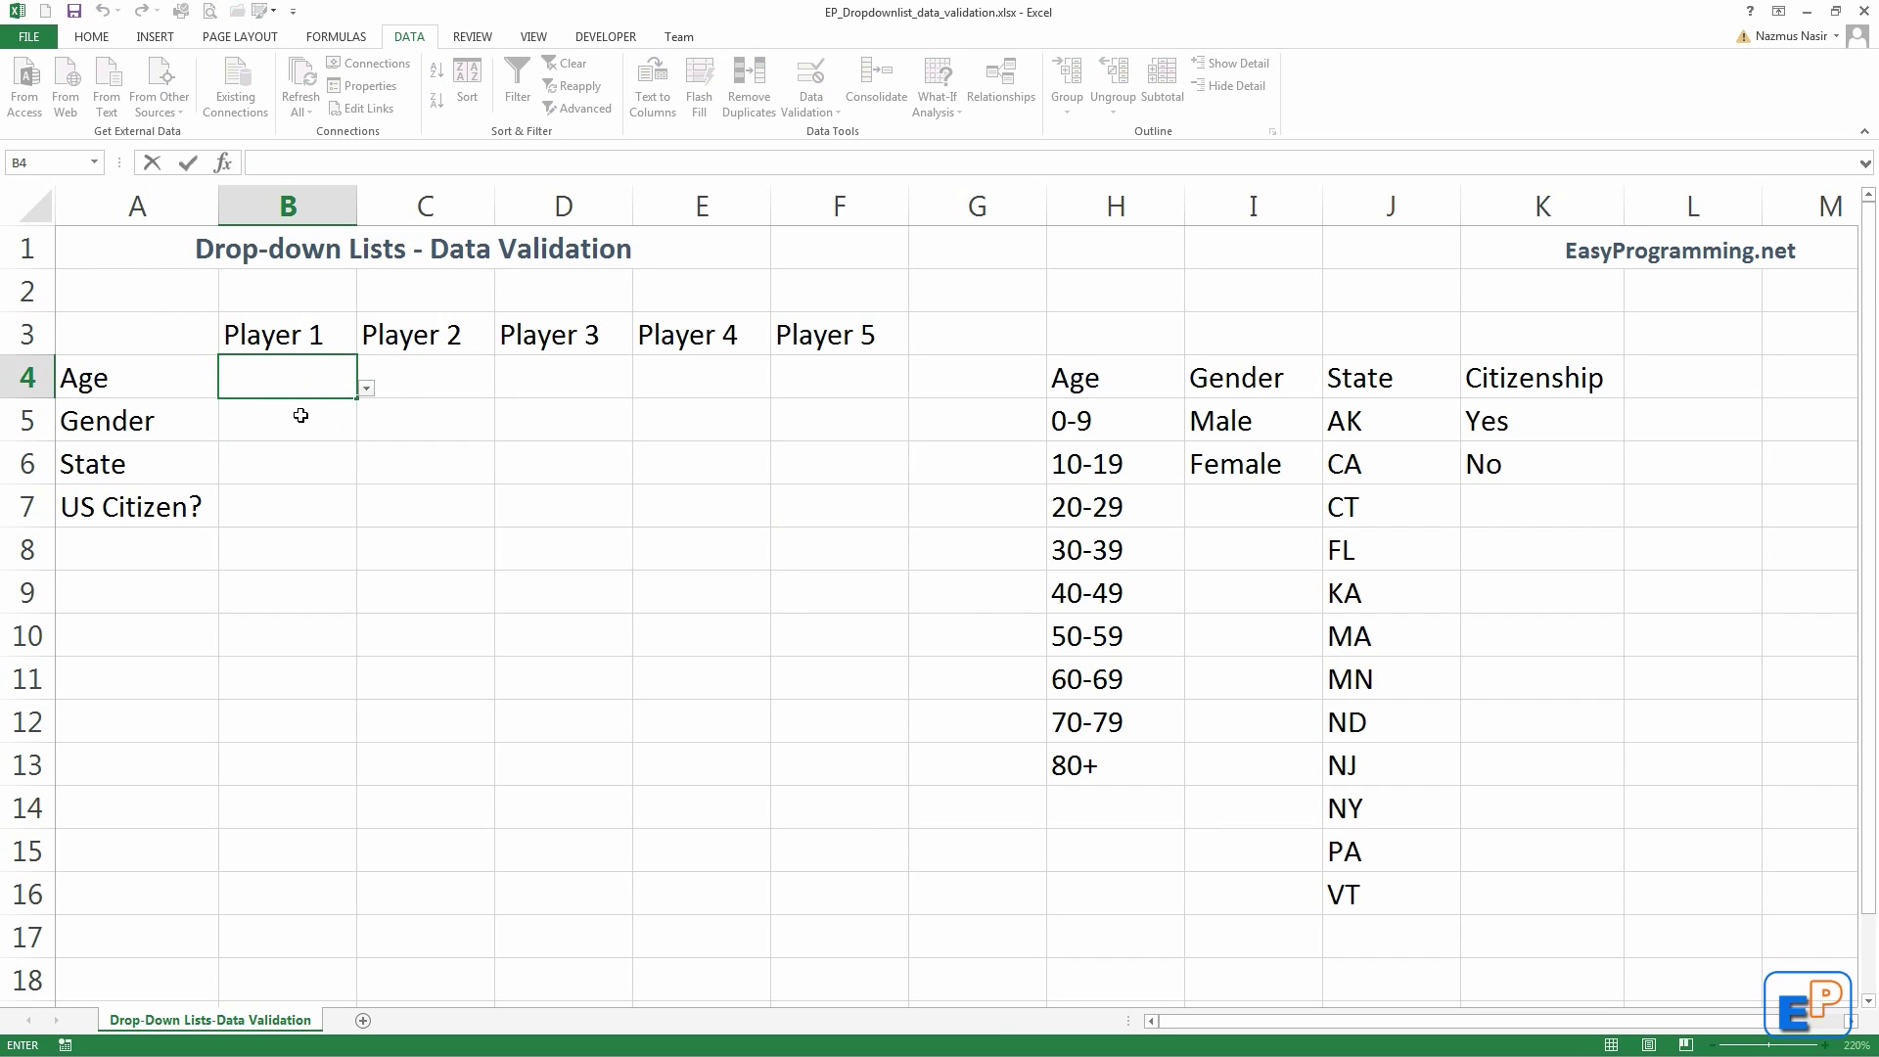
pyautogui.click(366, 388)
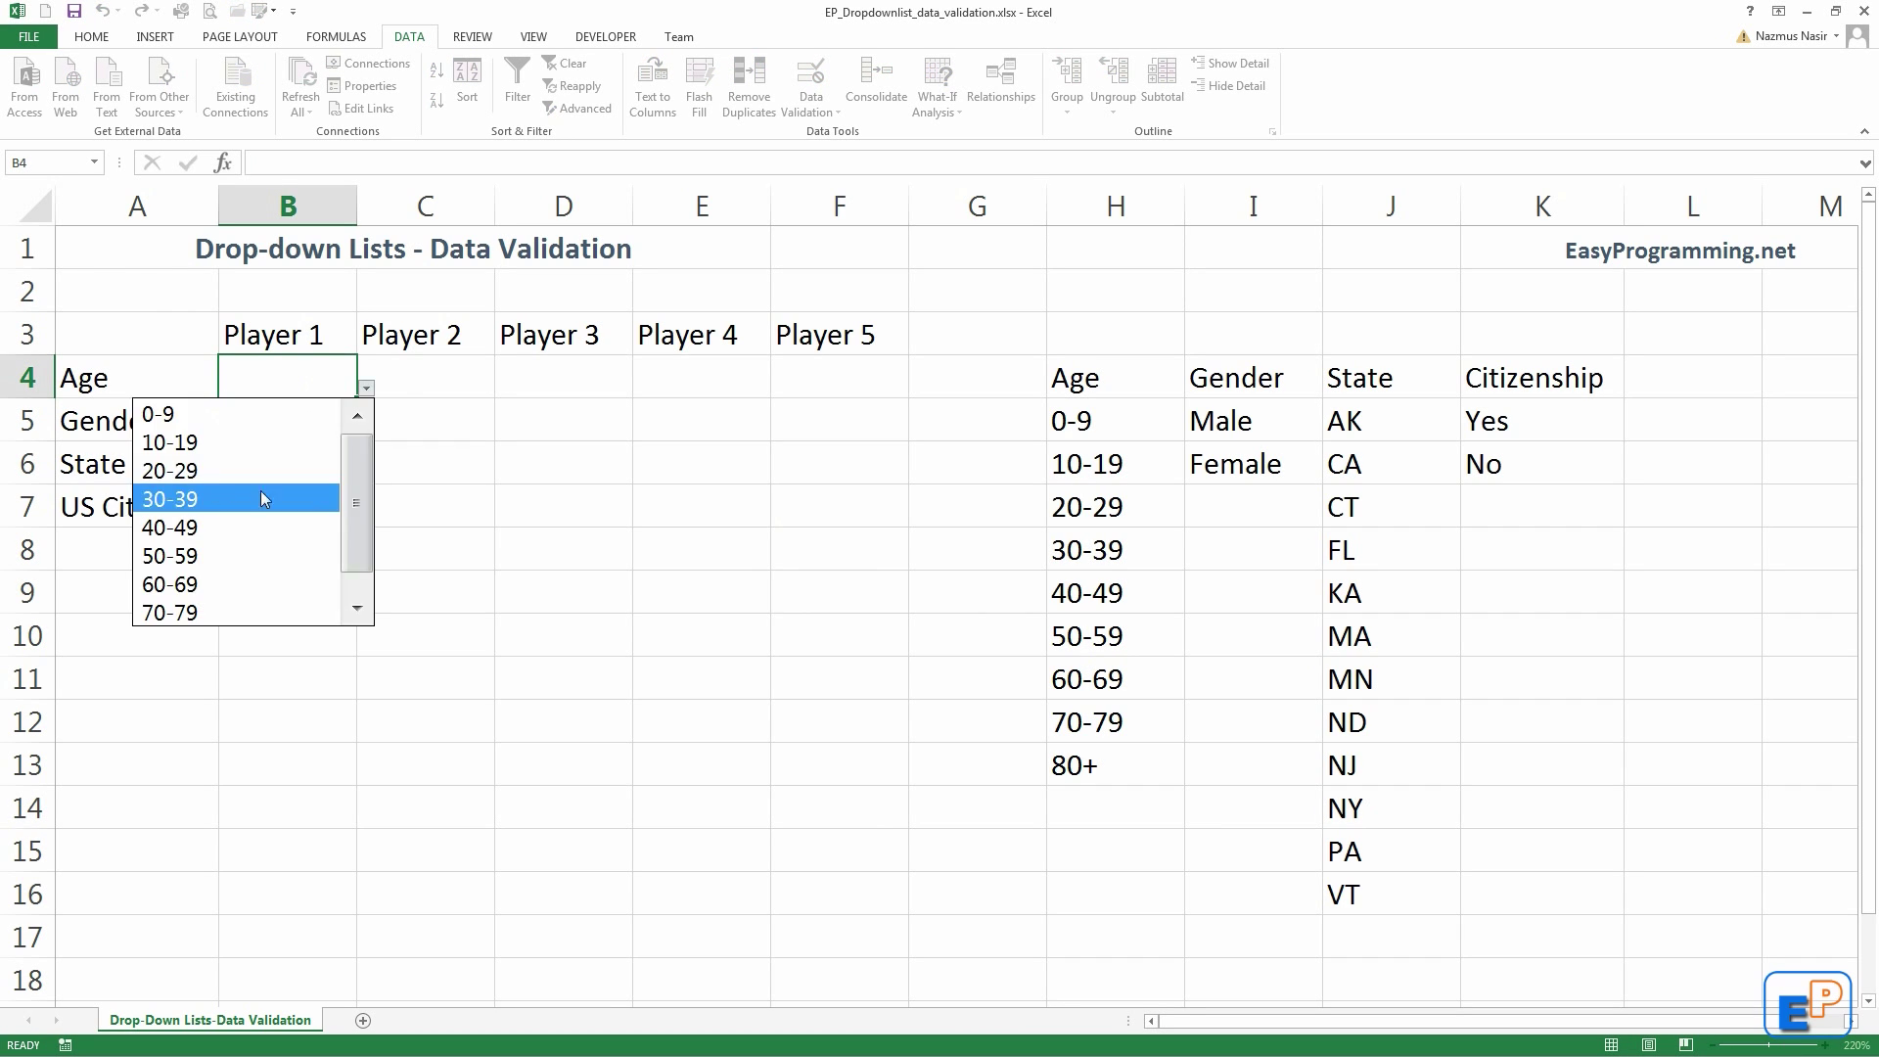
pyautogui.click(208, 491)
pyautogui.click(310, 407)
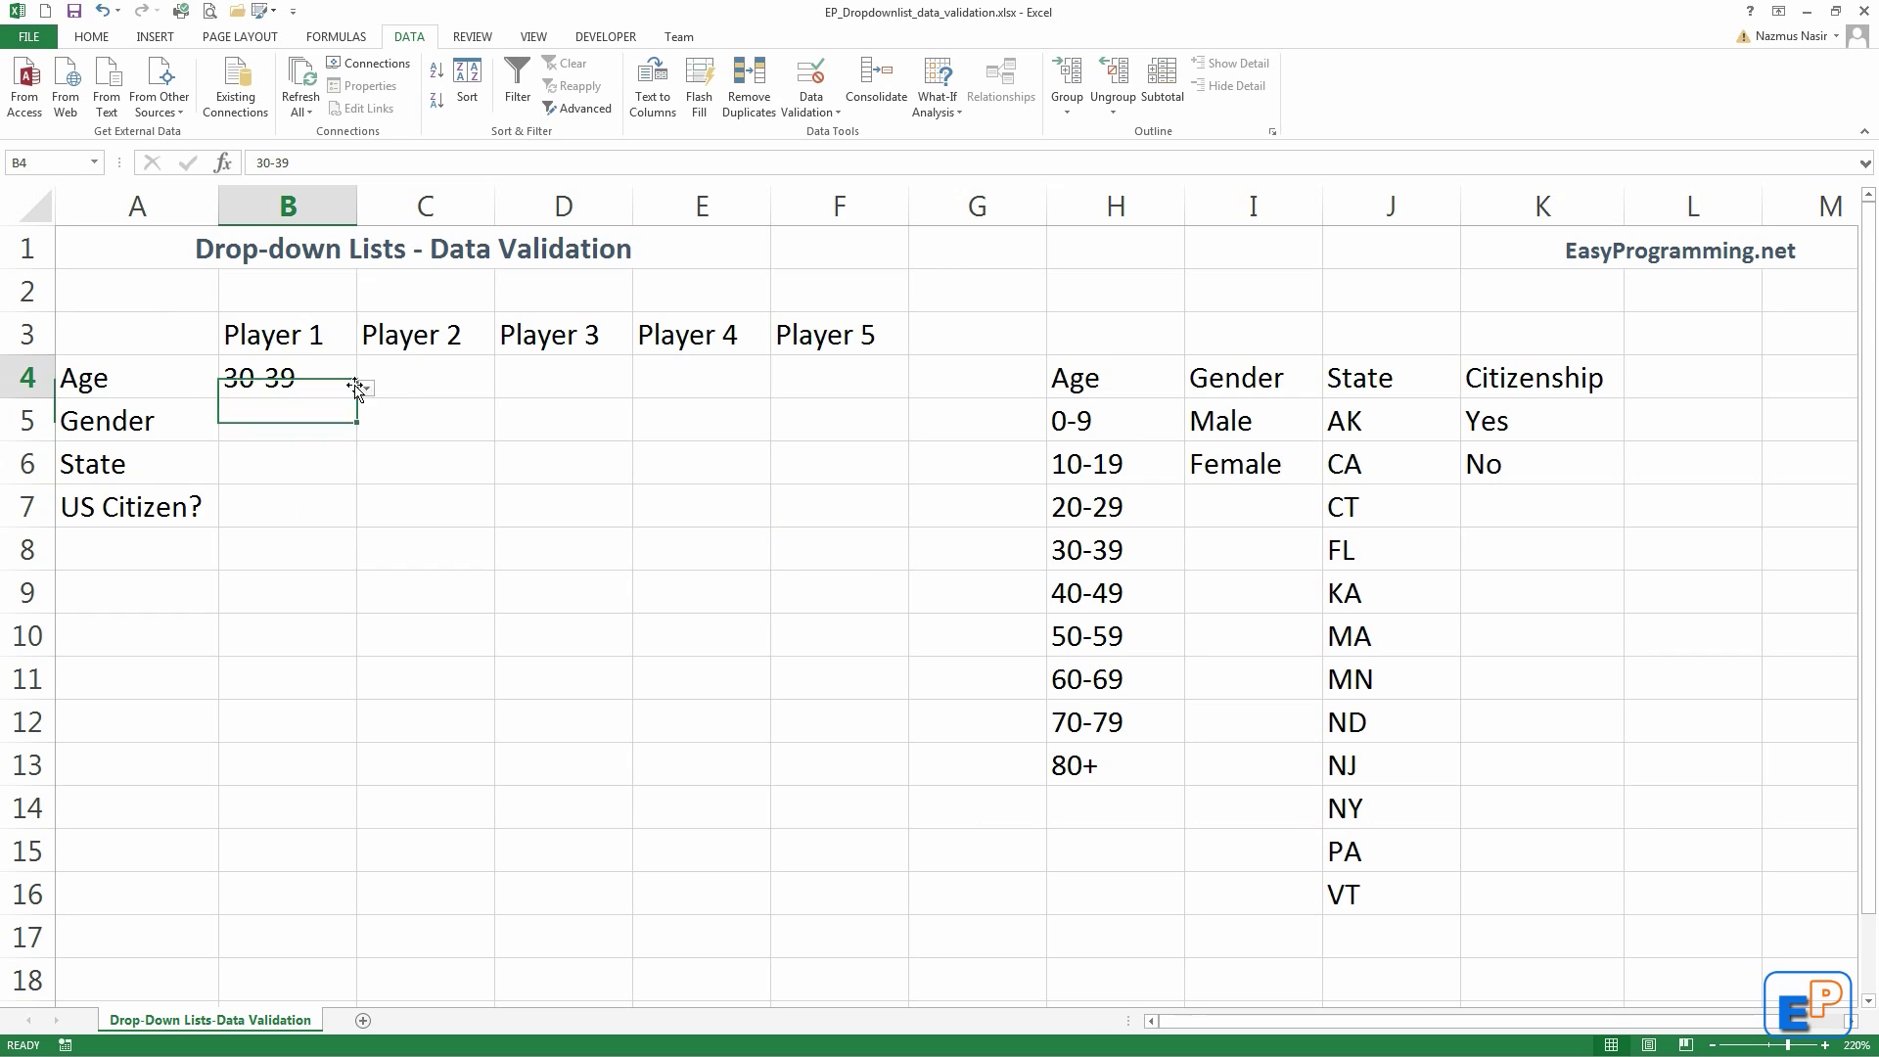
pyautogui.click(354, 388)
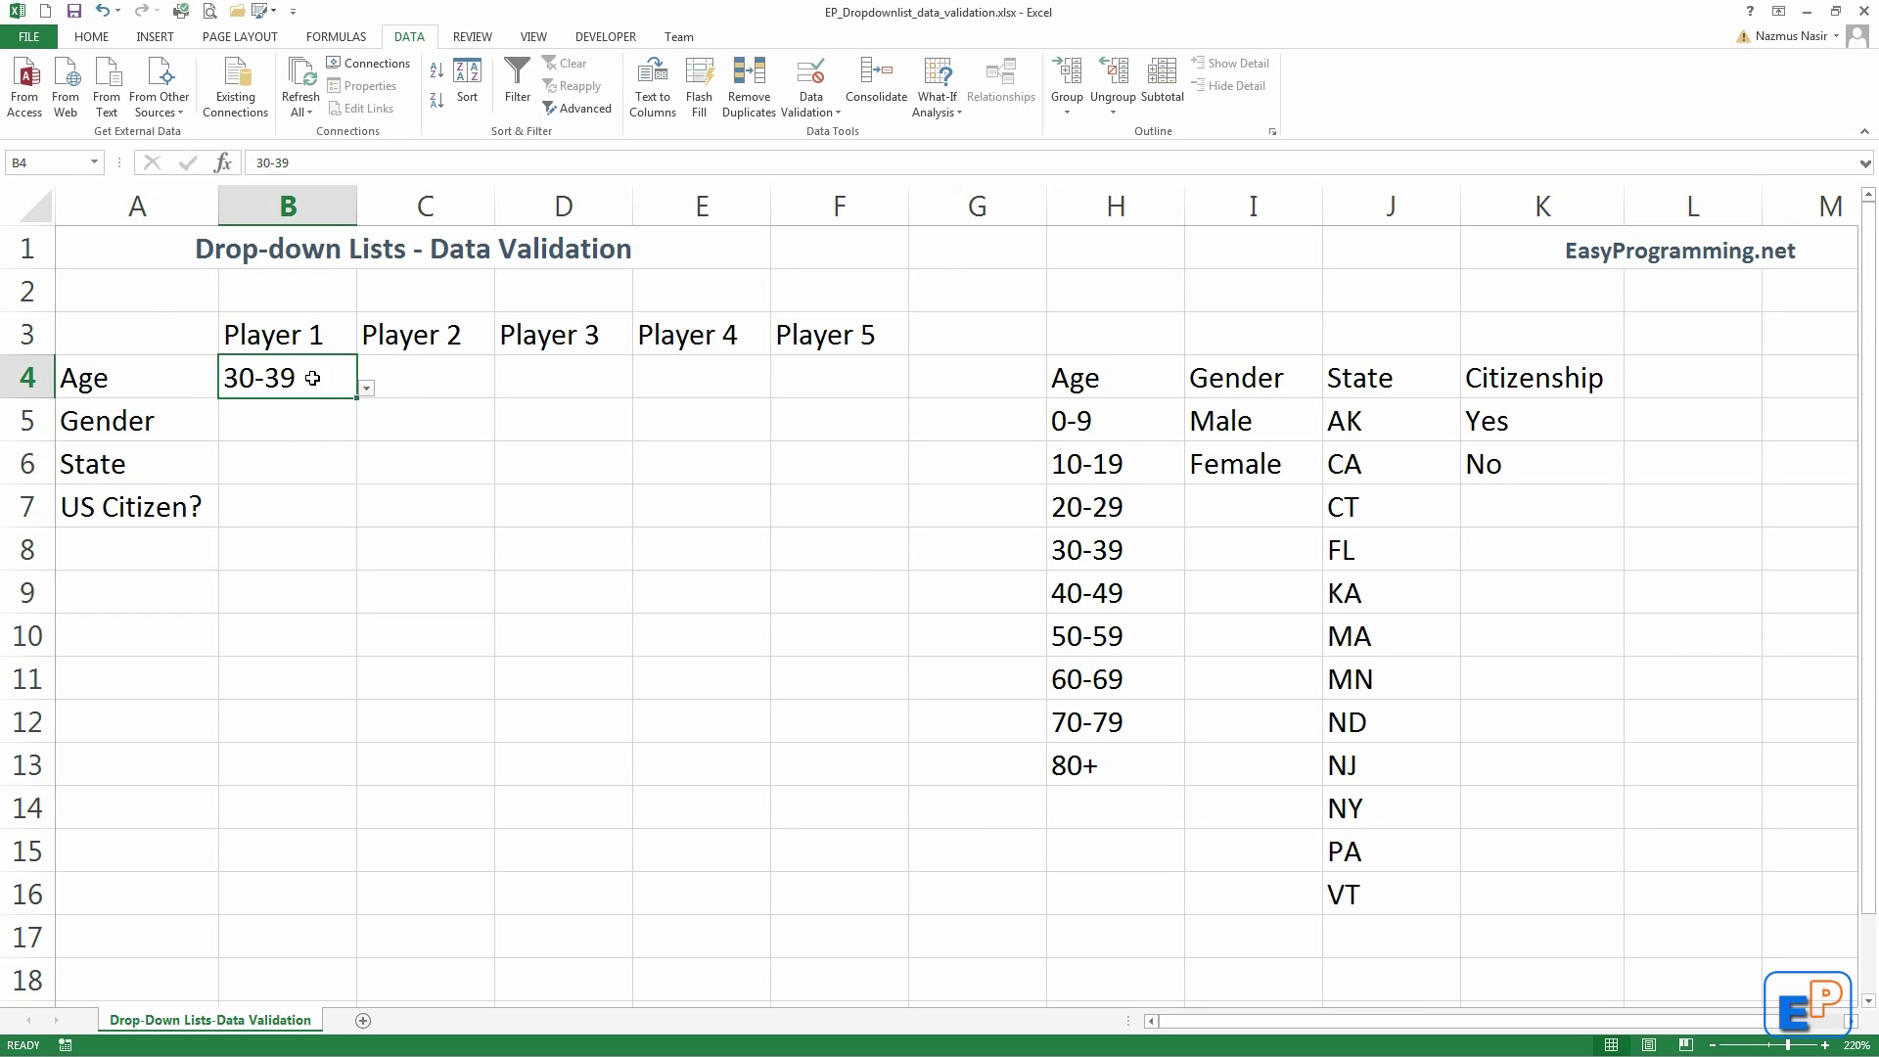
# Step: Fill B4's 30-39 across C4:F4 and inspect the filled values
pyautogui.moveTo(358, 398); pyautogui.dragTo(857, 392)
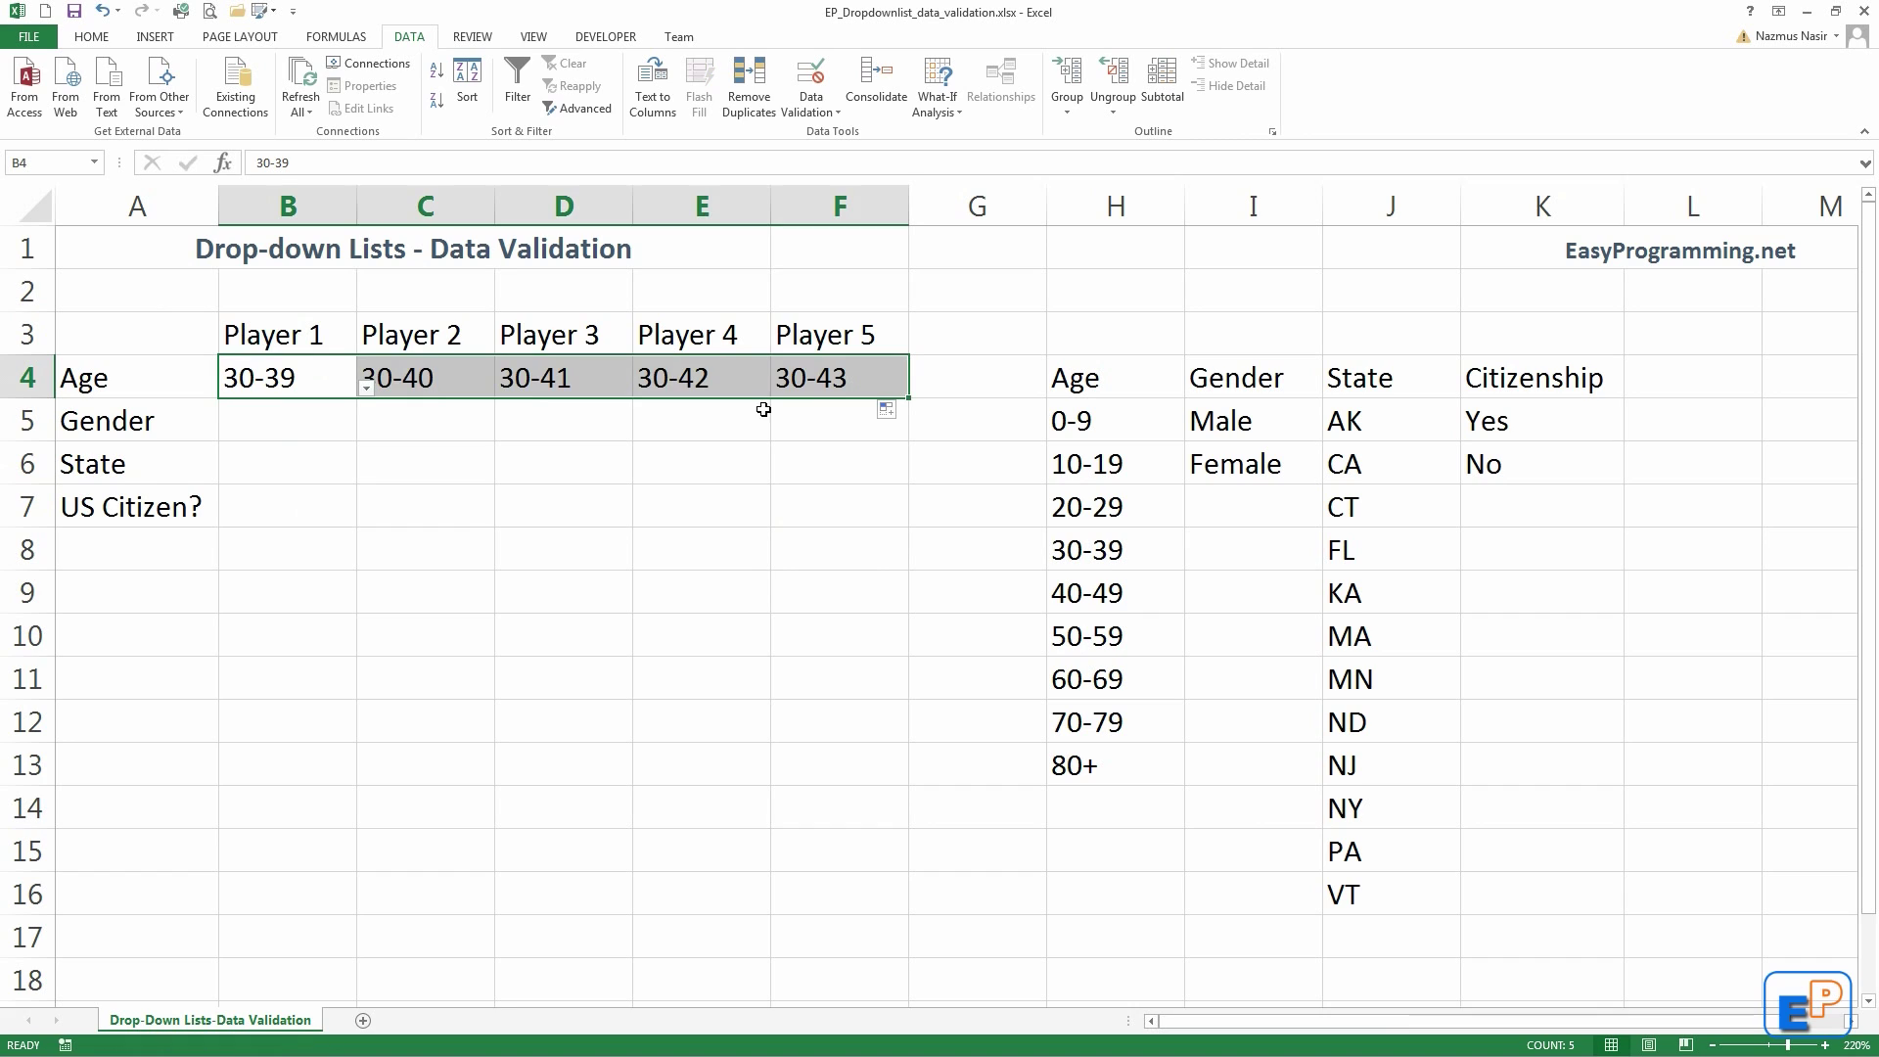
pyautogui.click(495, 384)
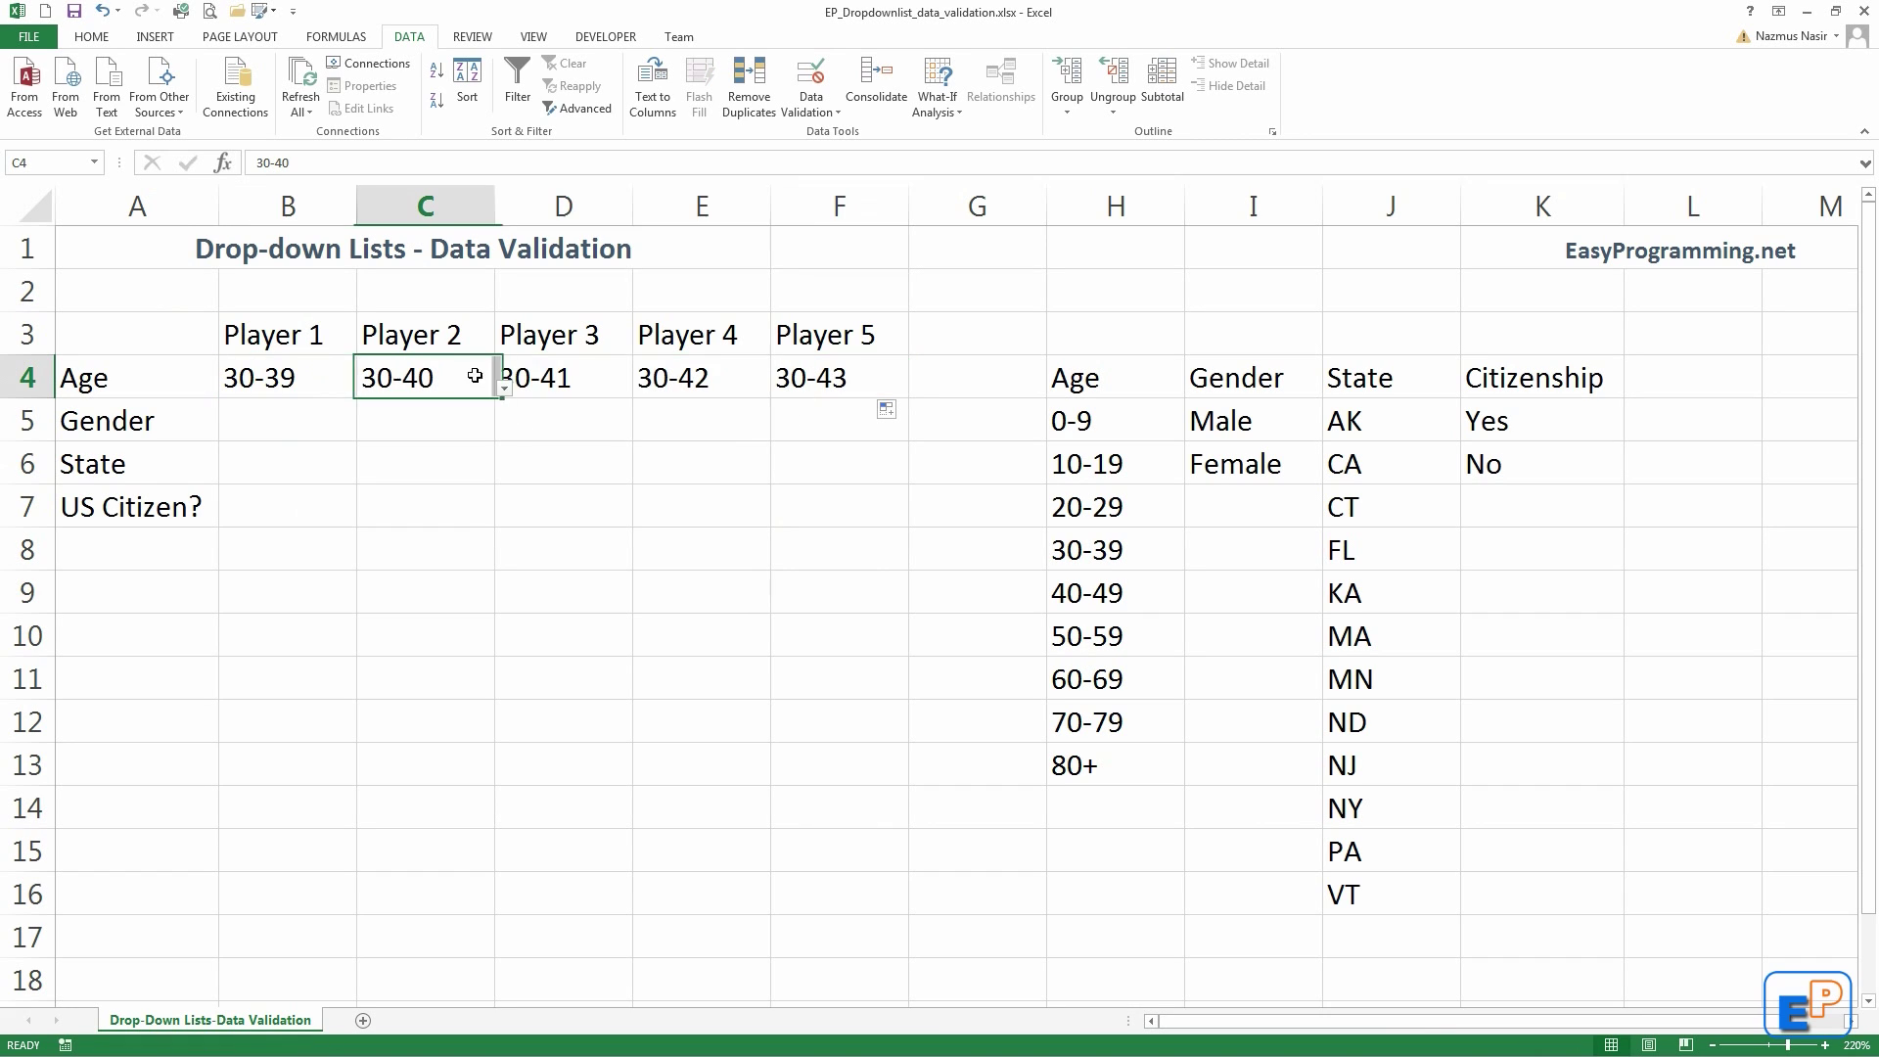
pyautogui.click(566, 386)
pyautogui.click(650, 379)
pyautogui.click(827, 374)
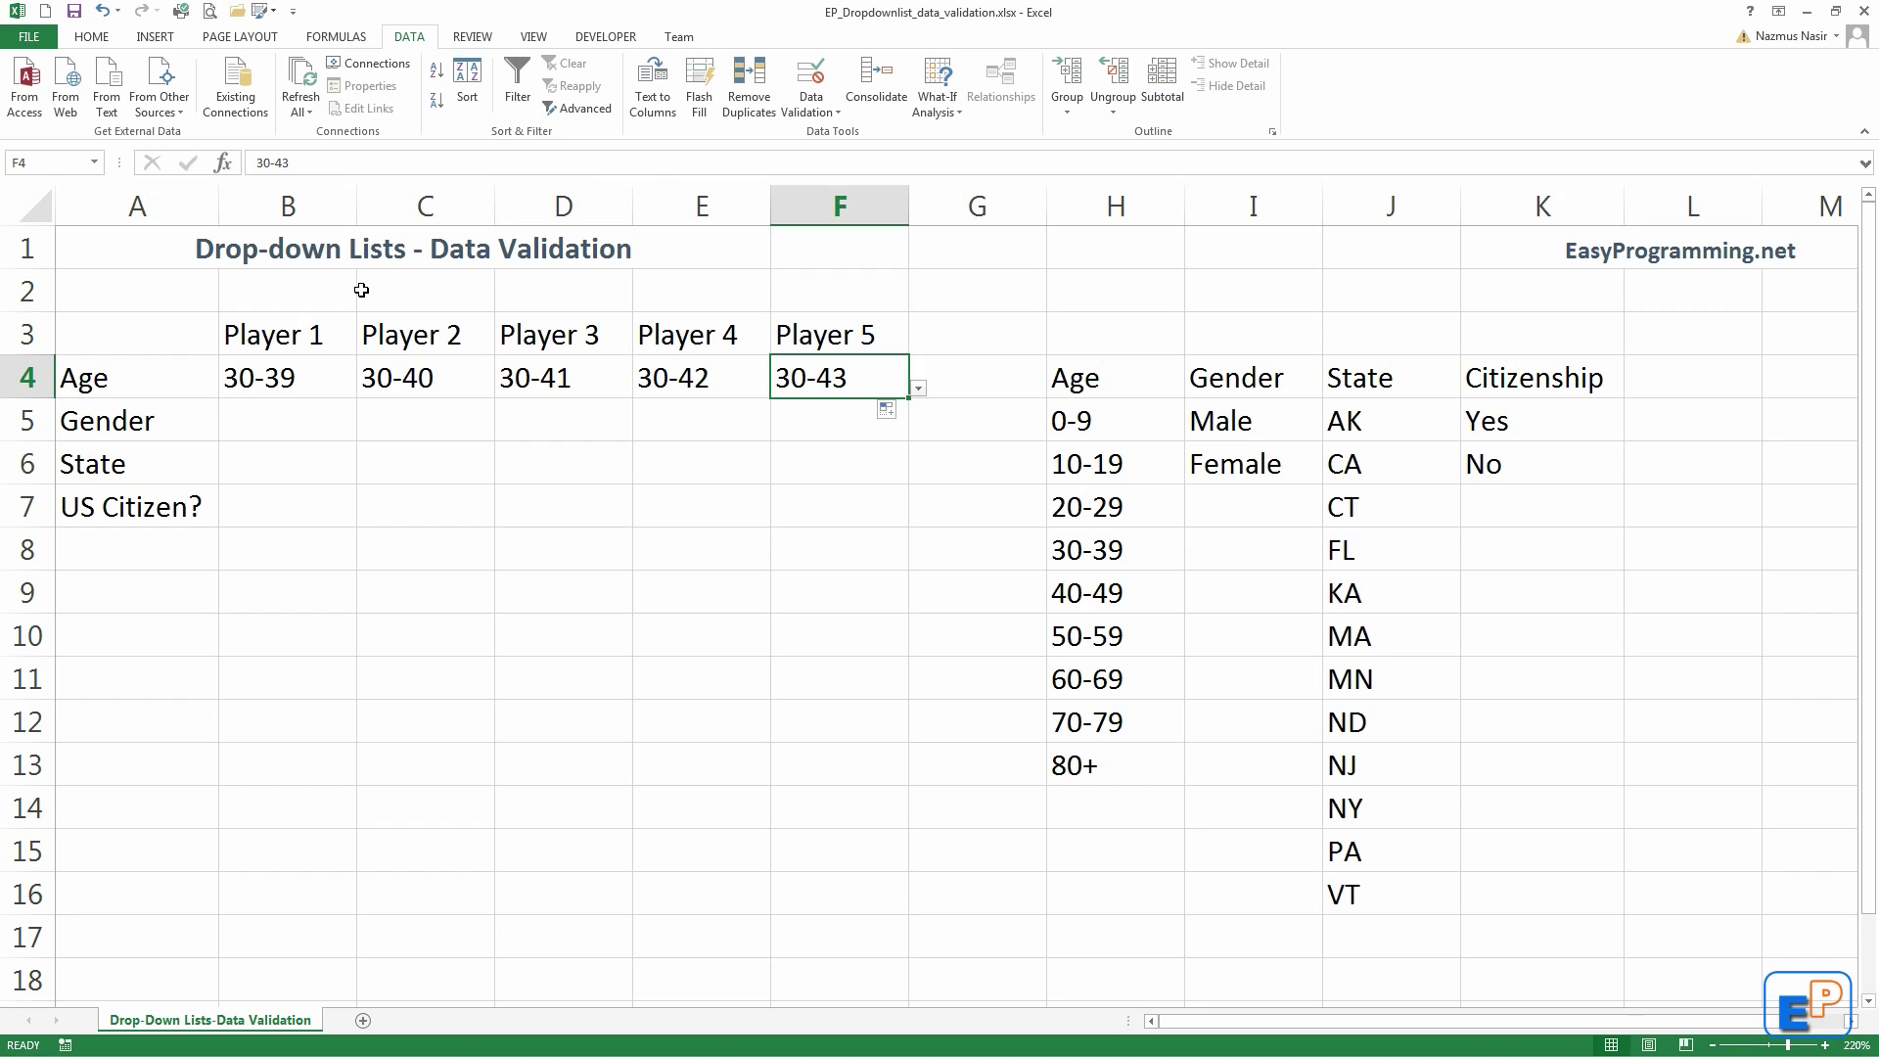
# Step: Undo the fill and delete 30-39 from B4, leaving it empty
pyautogui.click(102, 11)
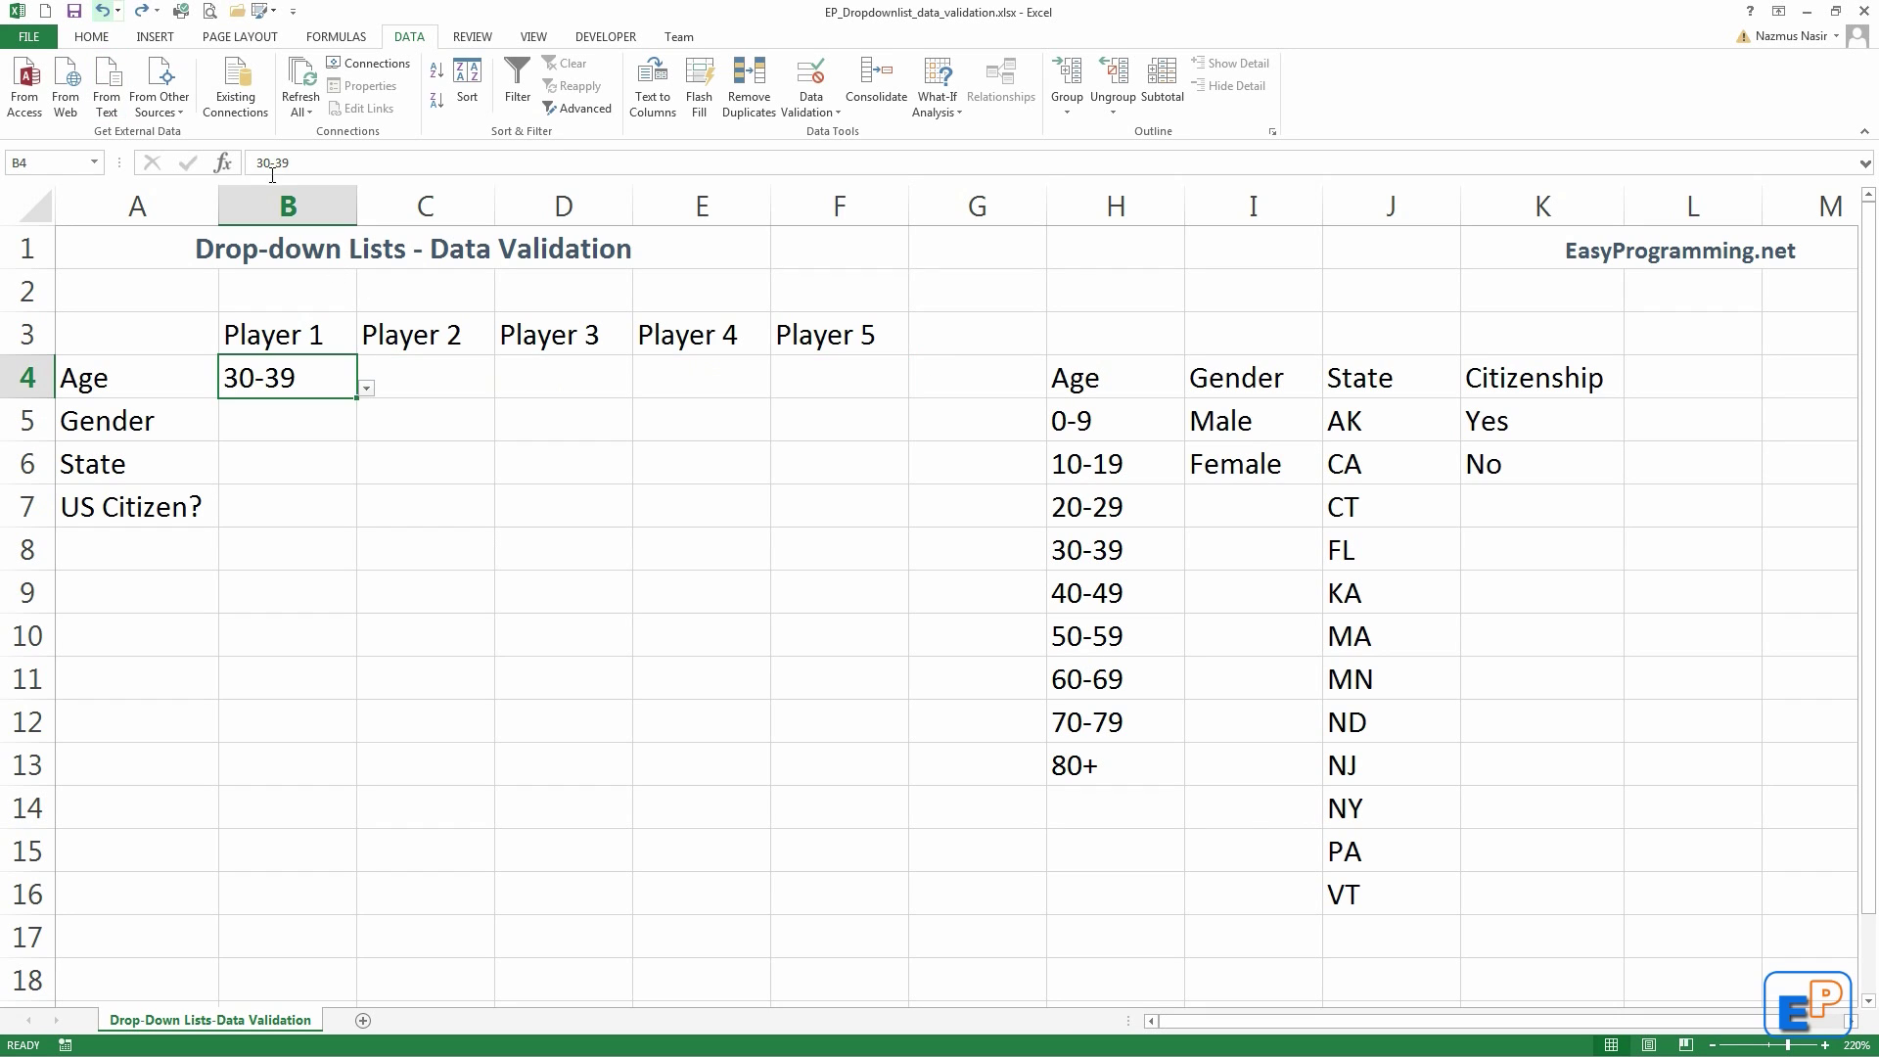
pyautogui.doubleClick(306, 379)
pyautogui.moveTo(306, 379); pyautogui.dragTo(5, 382)
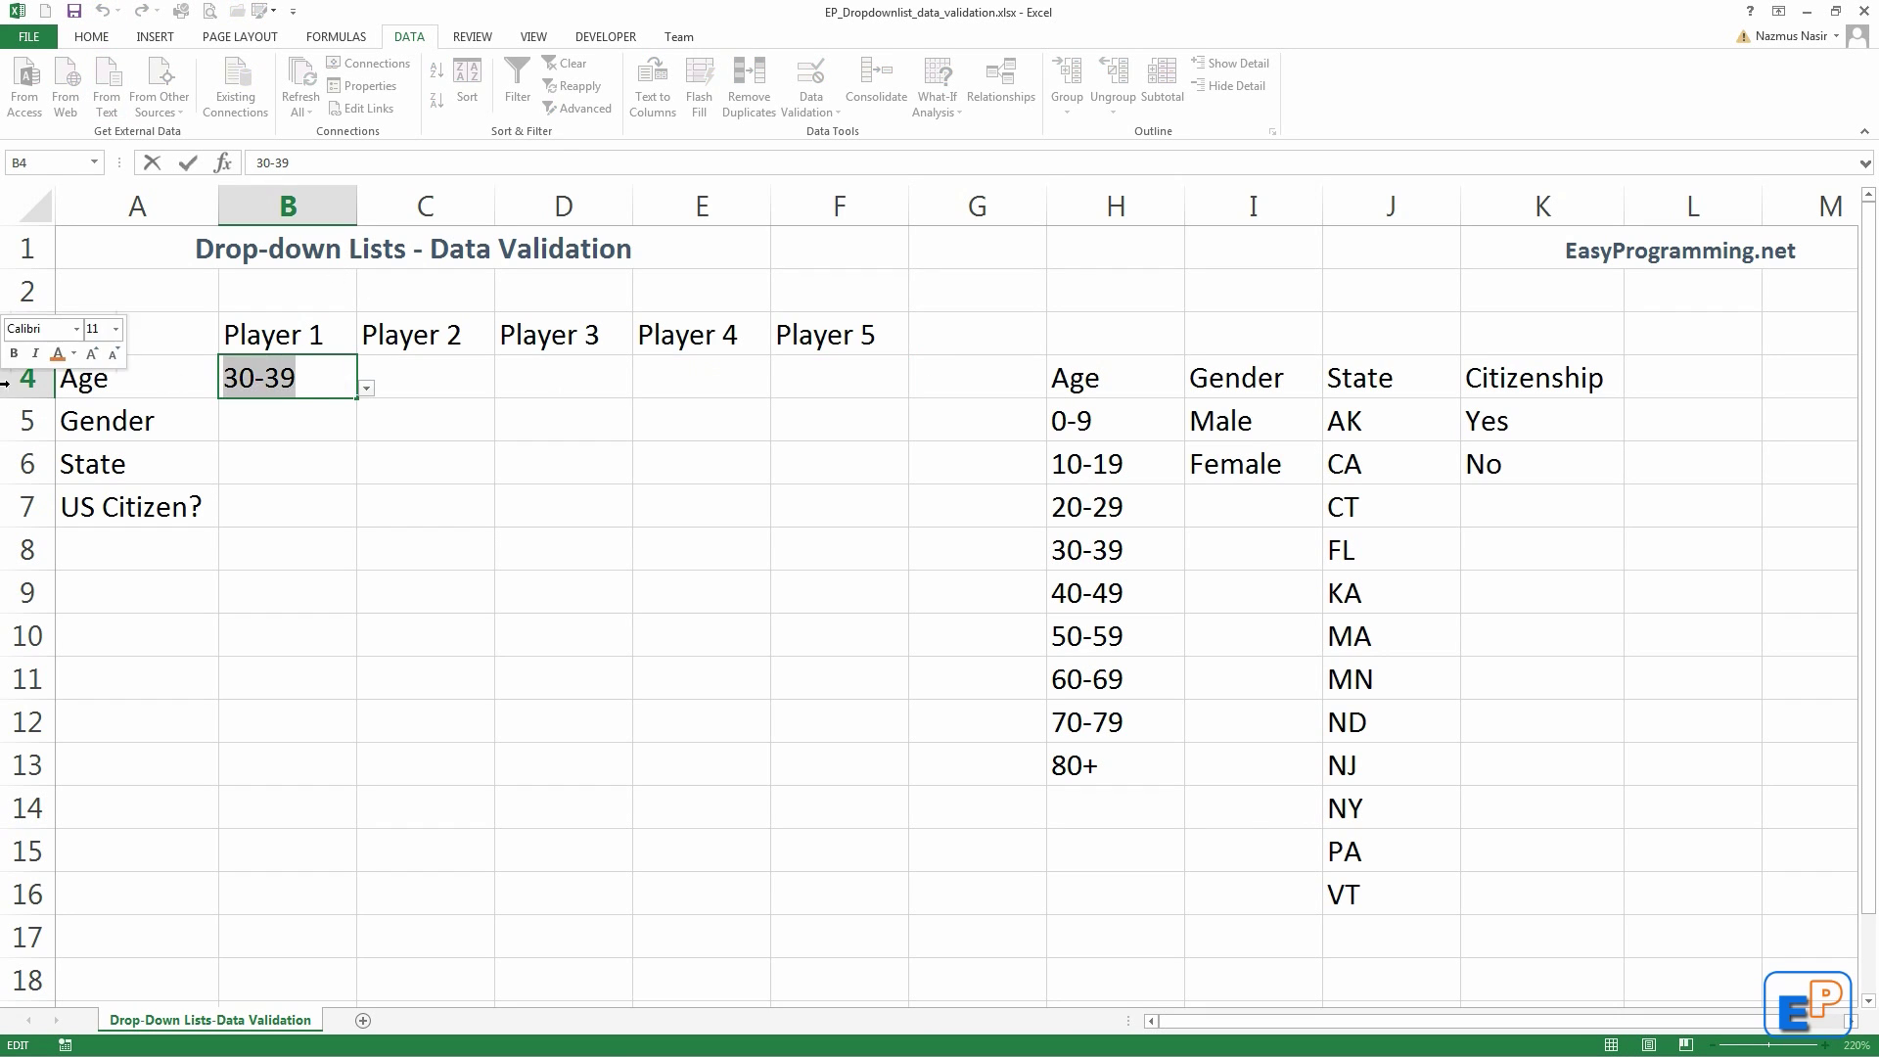
pyautogui.press('BackSpace')
pyautogui.press('Return')
pyautogui.click(260, 376)
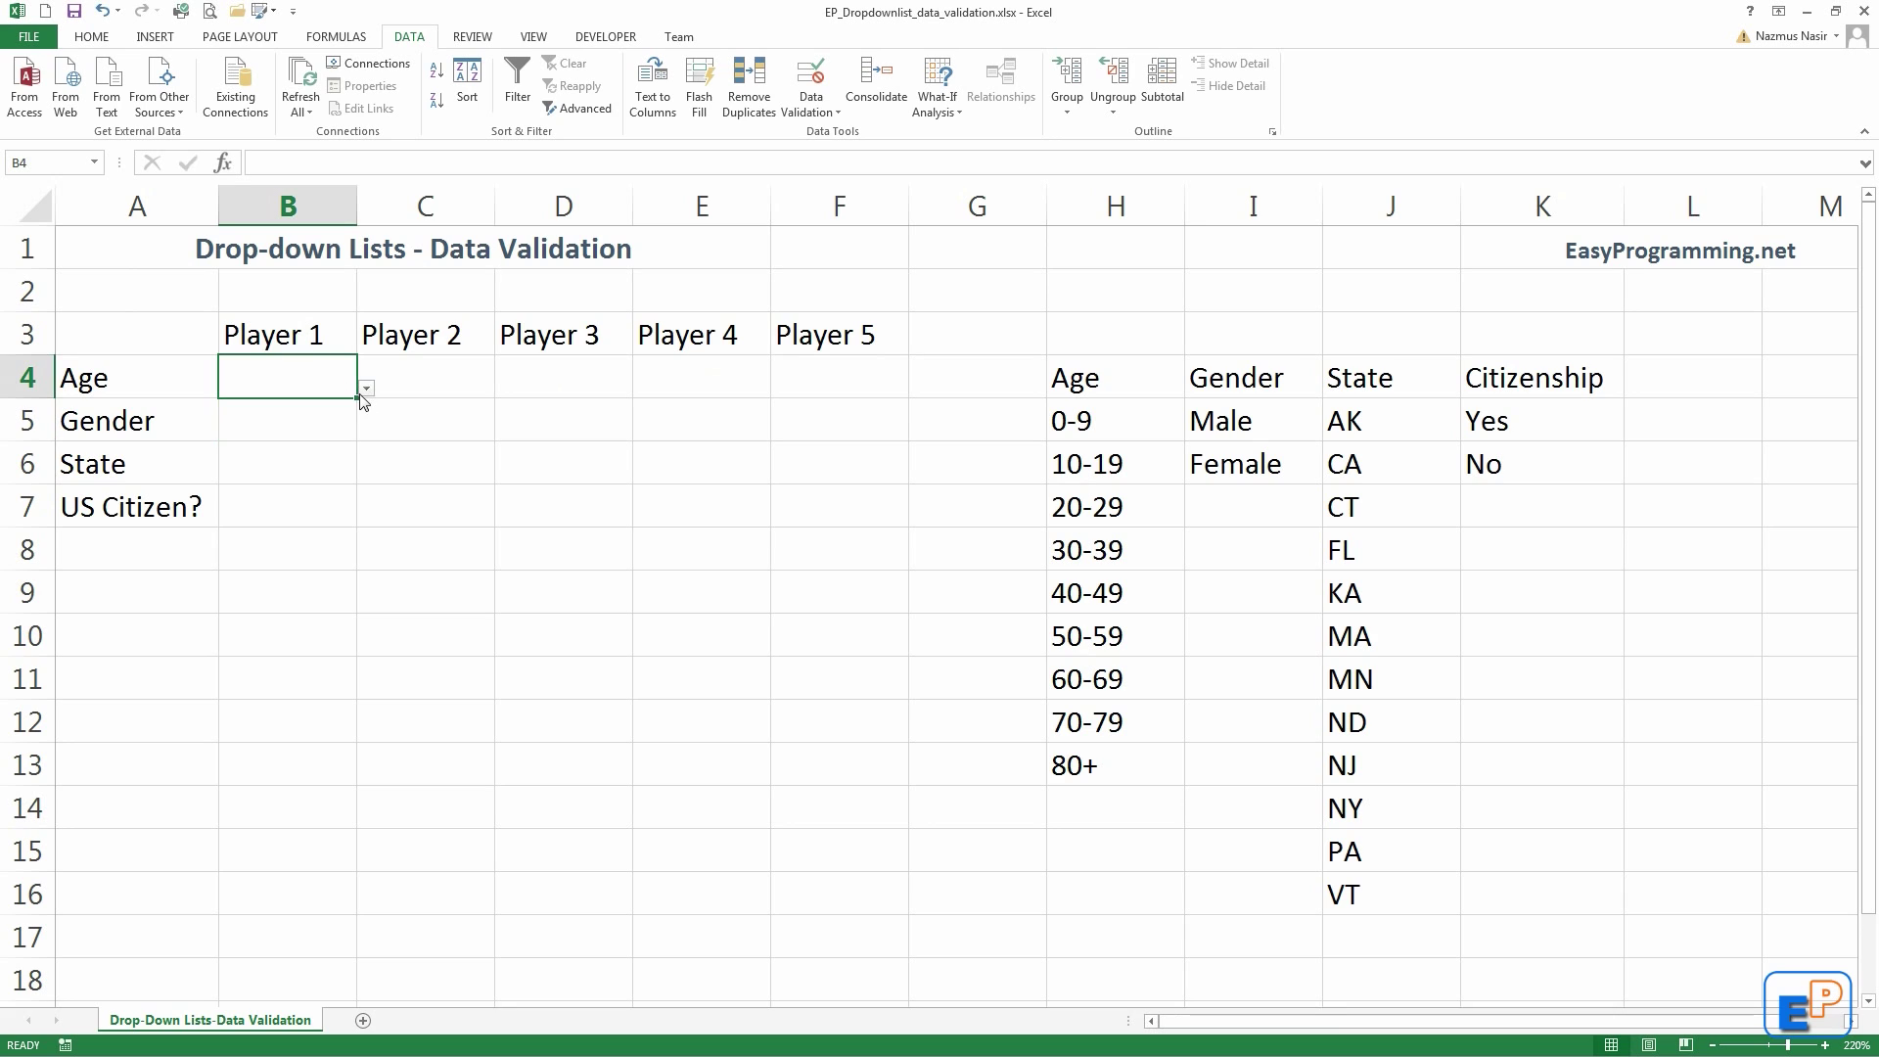
# Step: Copy the empty B4's age drop-down across to F4 and check each cell has it
pyautogui.moveTo(359, 397); pyautogui.dragTo(858, 398)
pyautogui.click(452, 391)
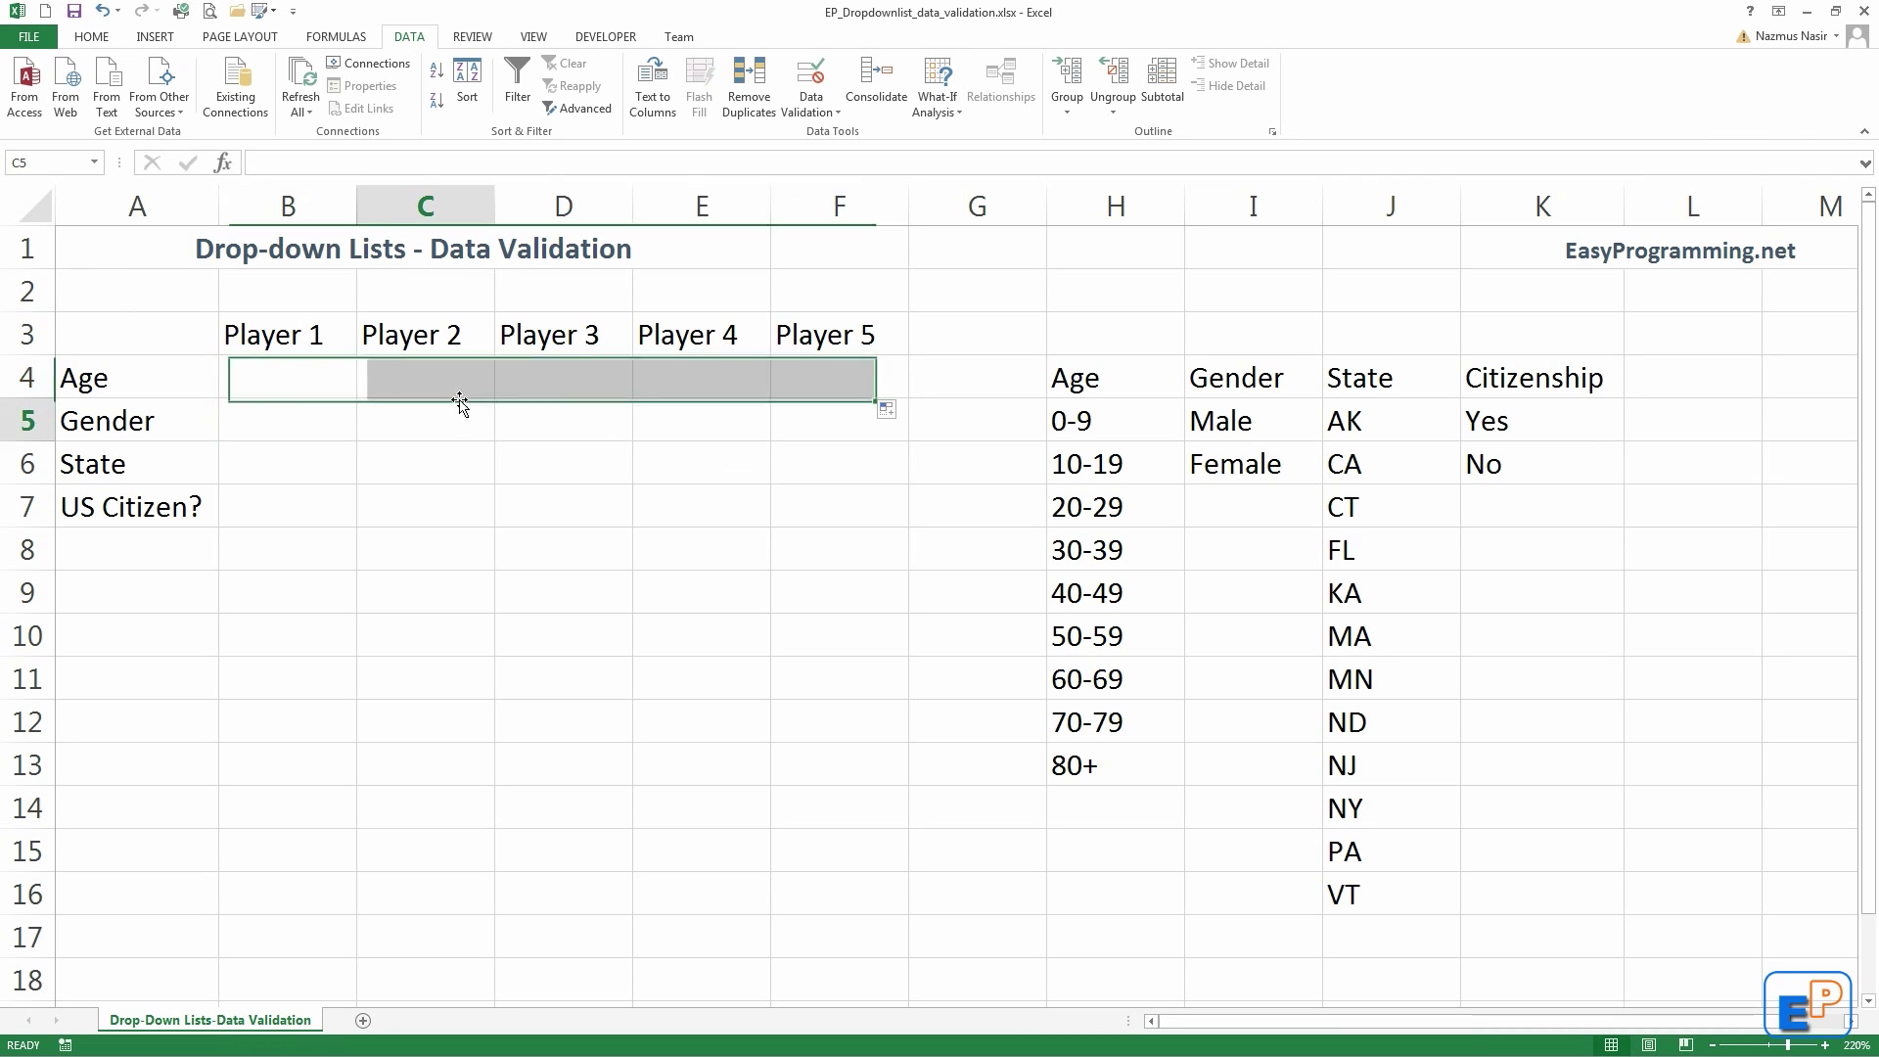
pyautogui.click(577, 384)
pyautogui.click(706, 381)
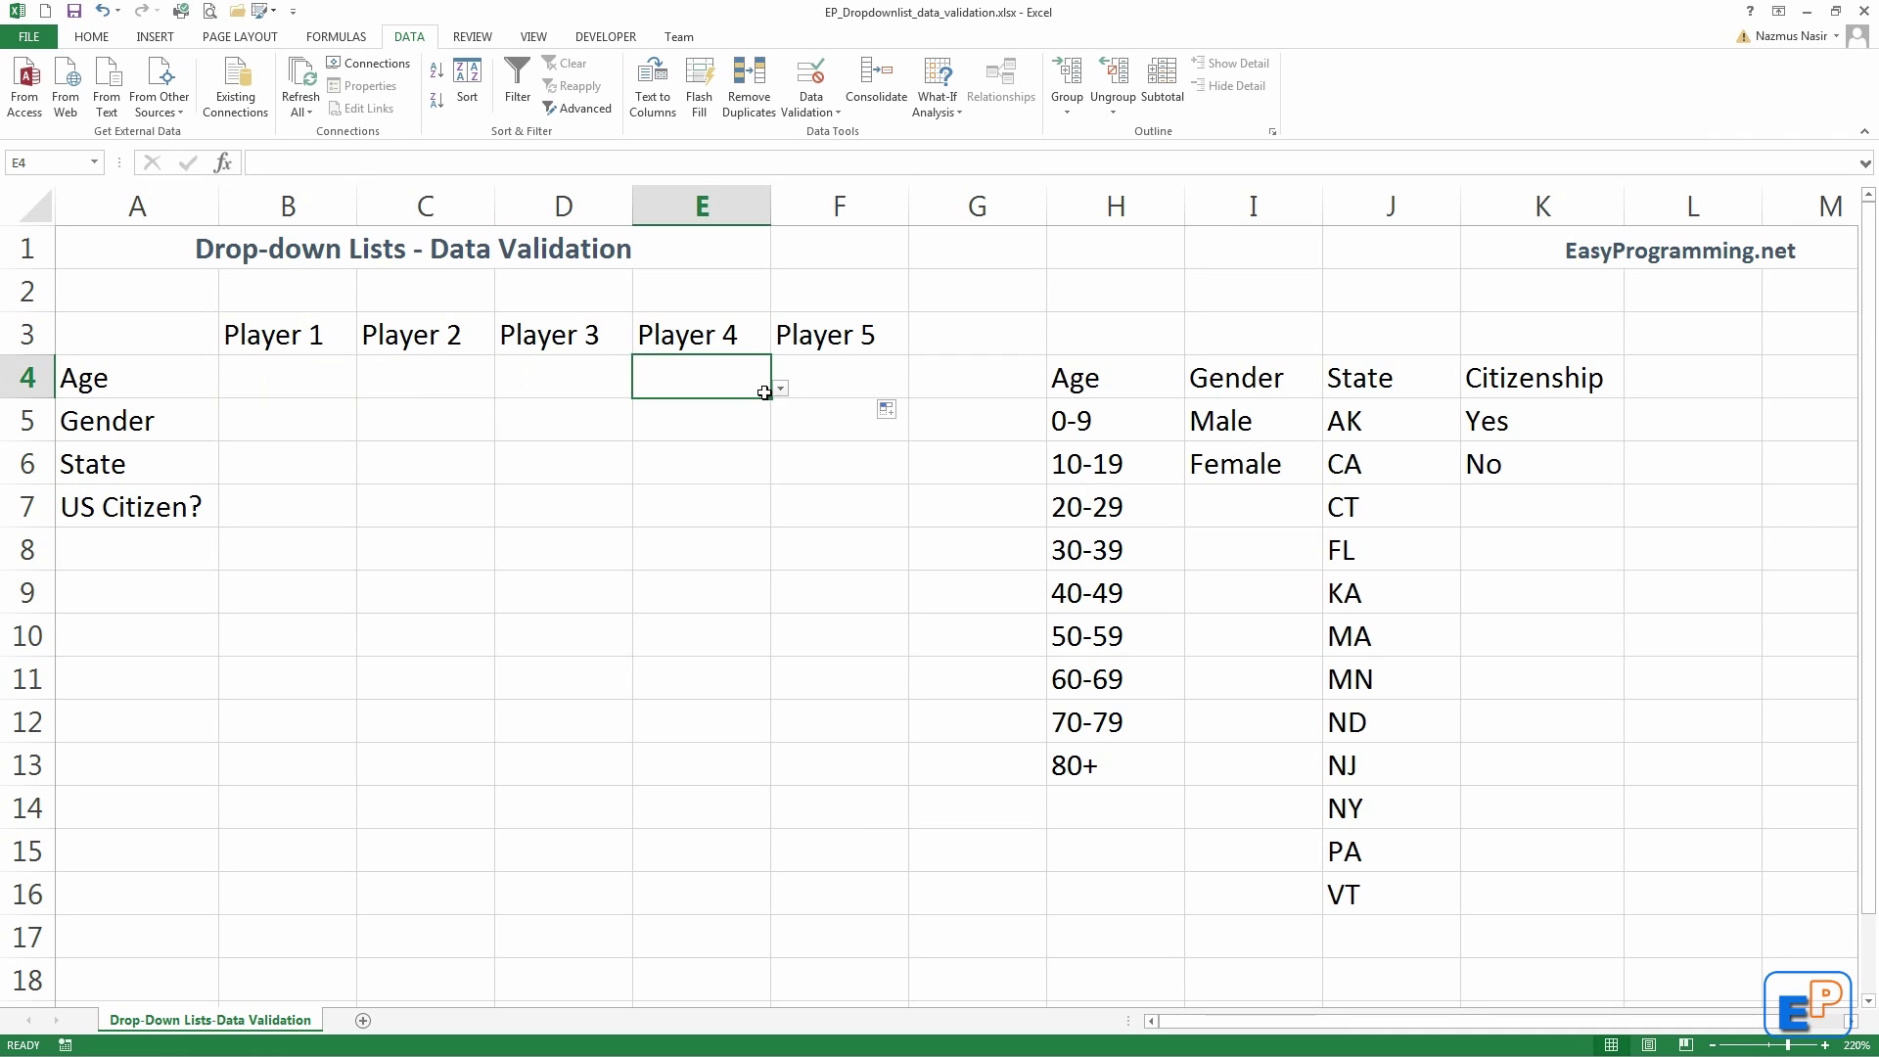
pyautogui.click(827, 364)
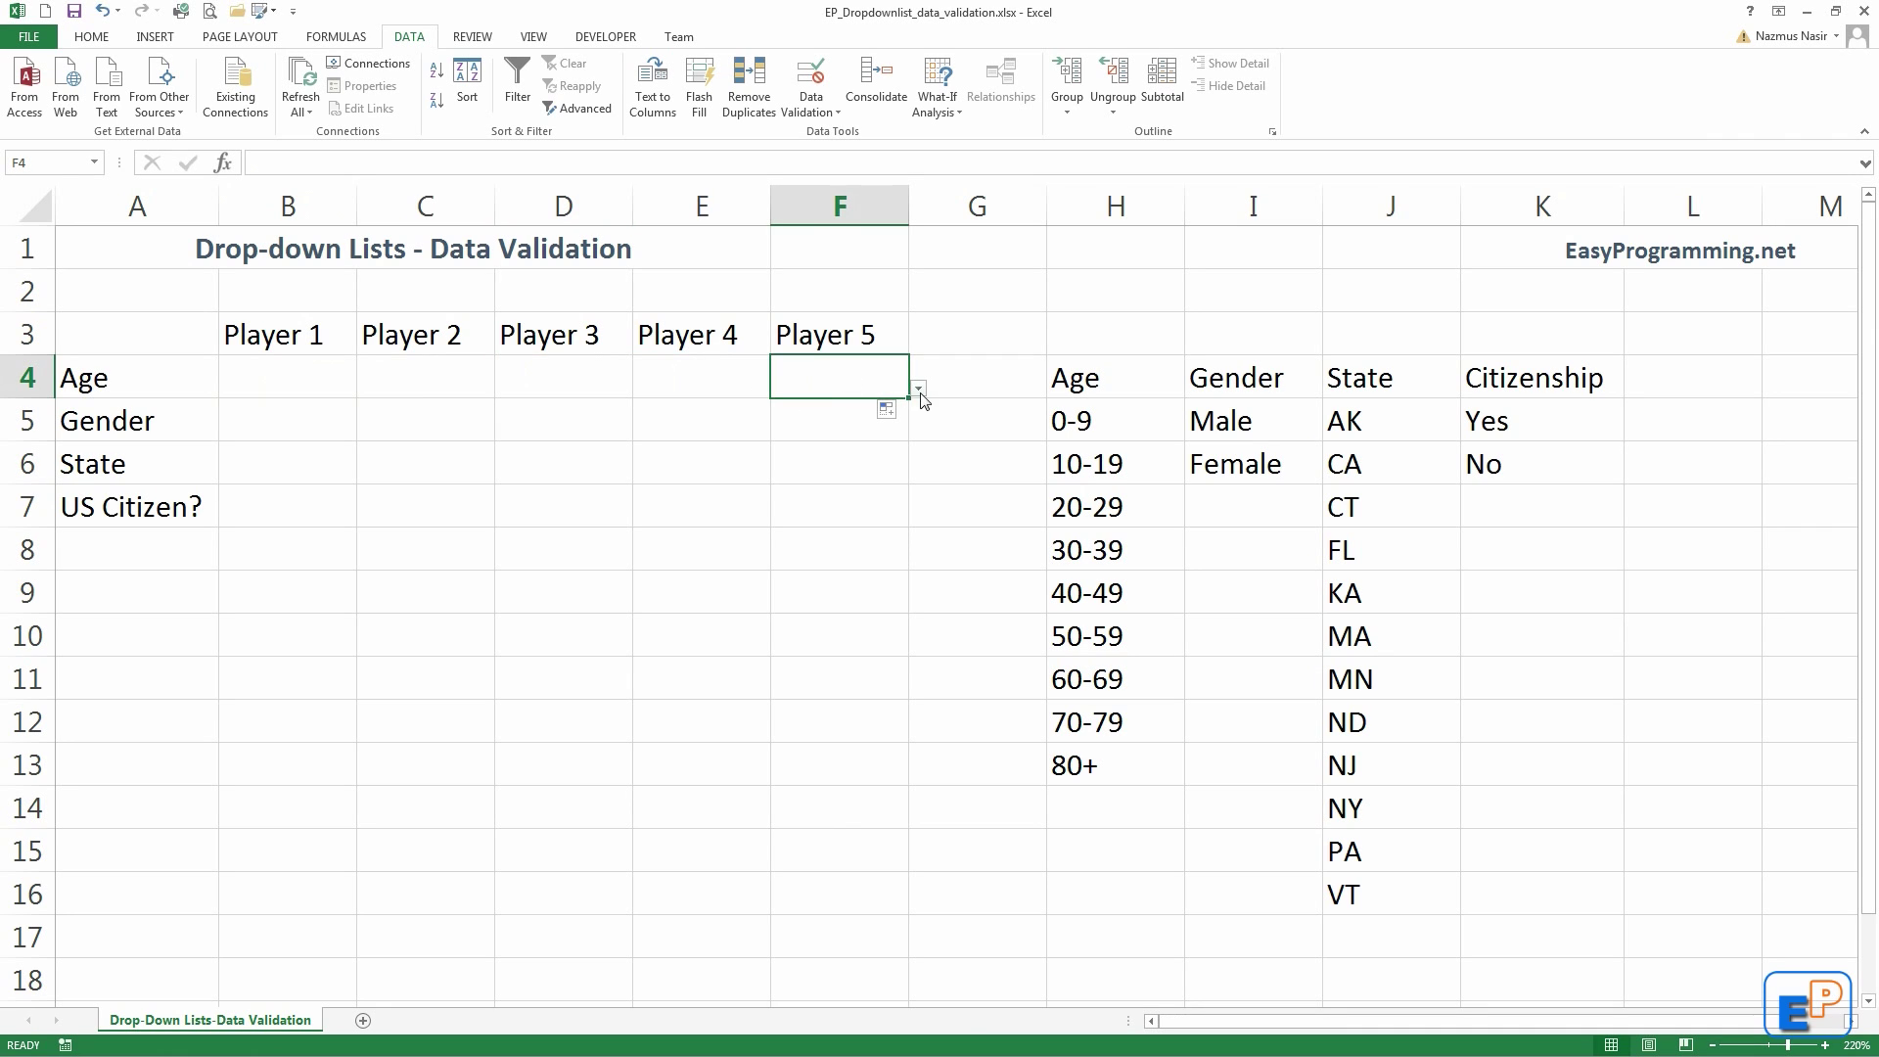
pyautogui.click(350, 386)
pyautogui.click(470, 382)
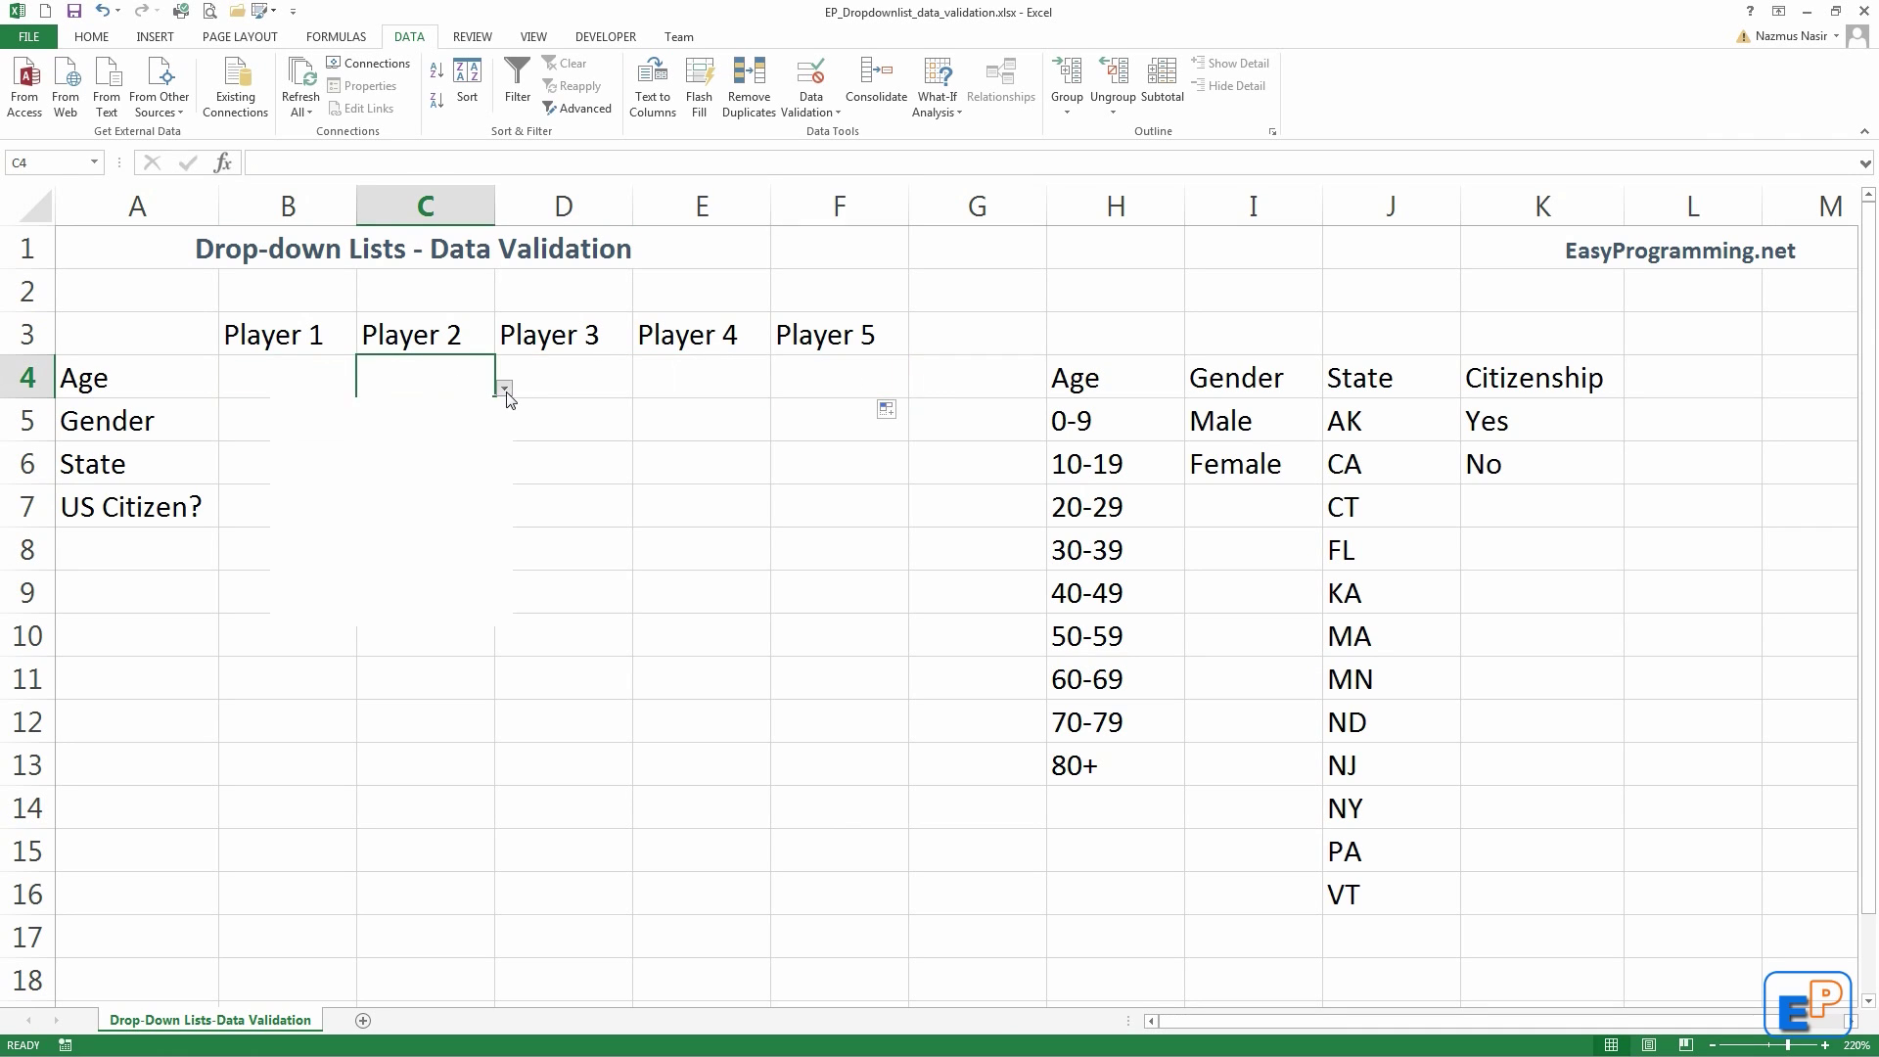
# Step: Choose ages 30-39, 20-29, 10-19 and 80+ for Players 2 through 5
pyautogui.click(504, 387)
pyautogui.click(350, 499)
pyautogui.click(587, 386)
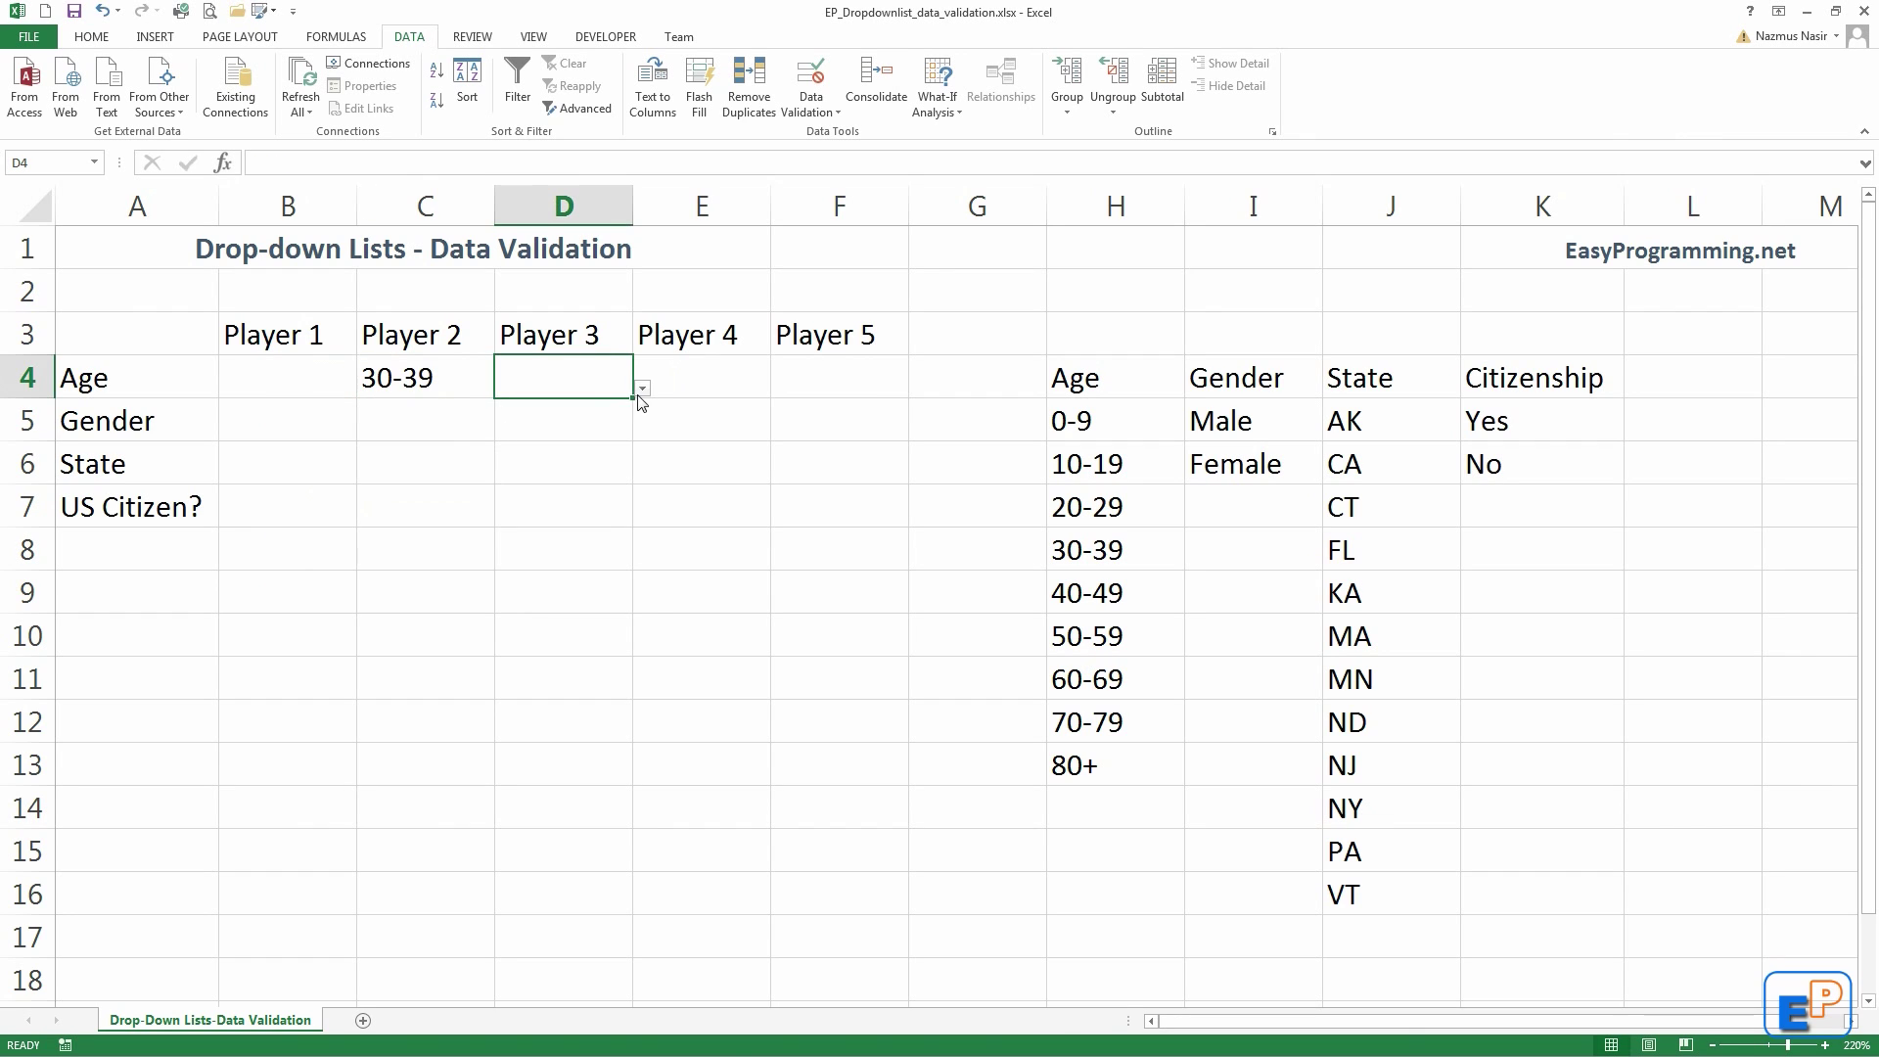
pyautogui.click(641, 388)
pyautogui.click(531, 484)
pyautogui.click(744, 390)
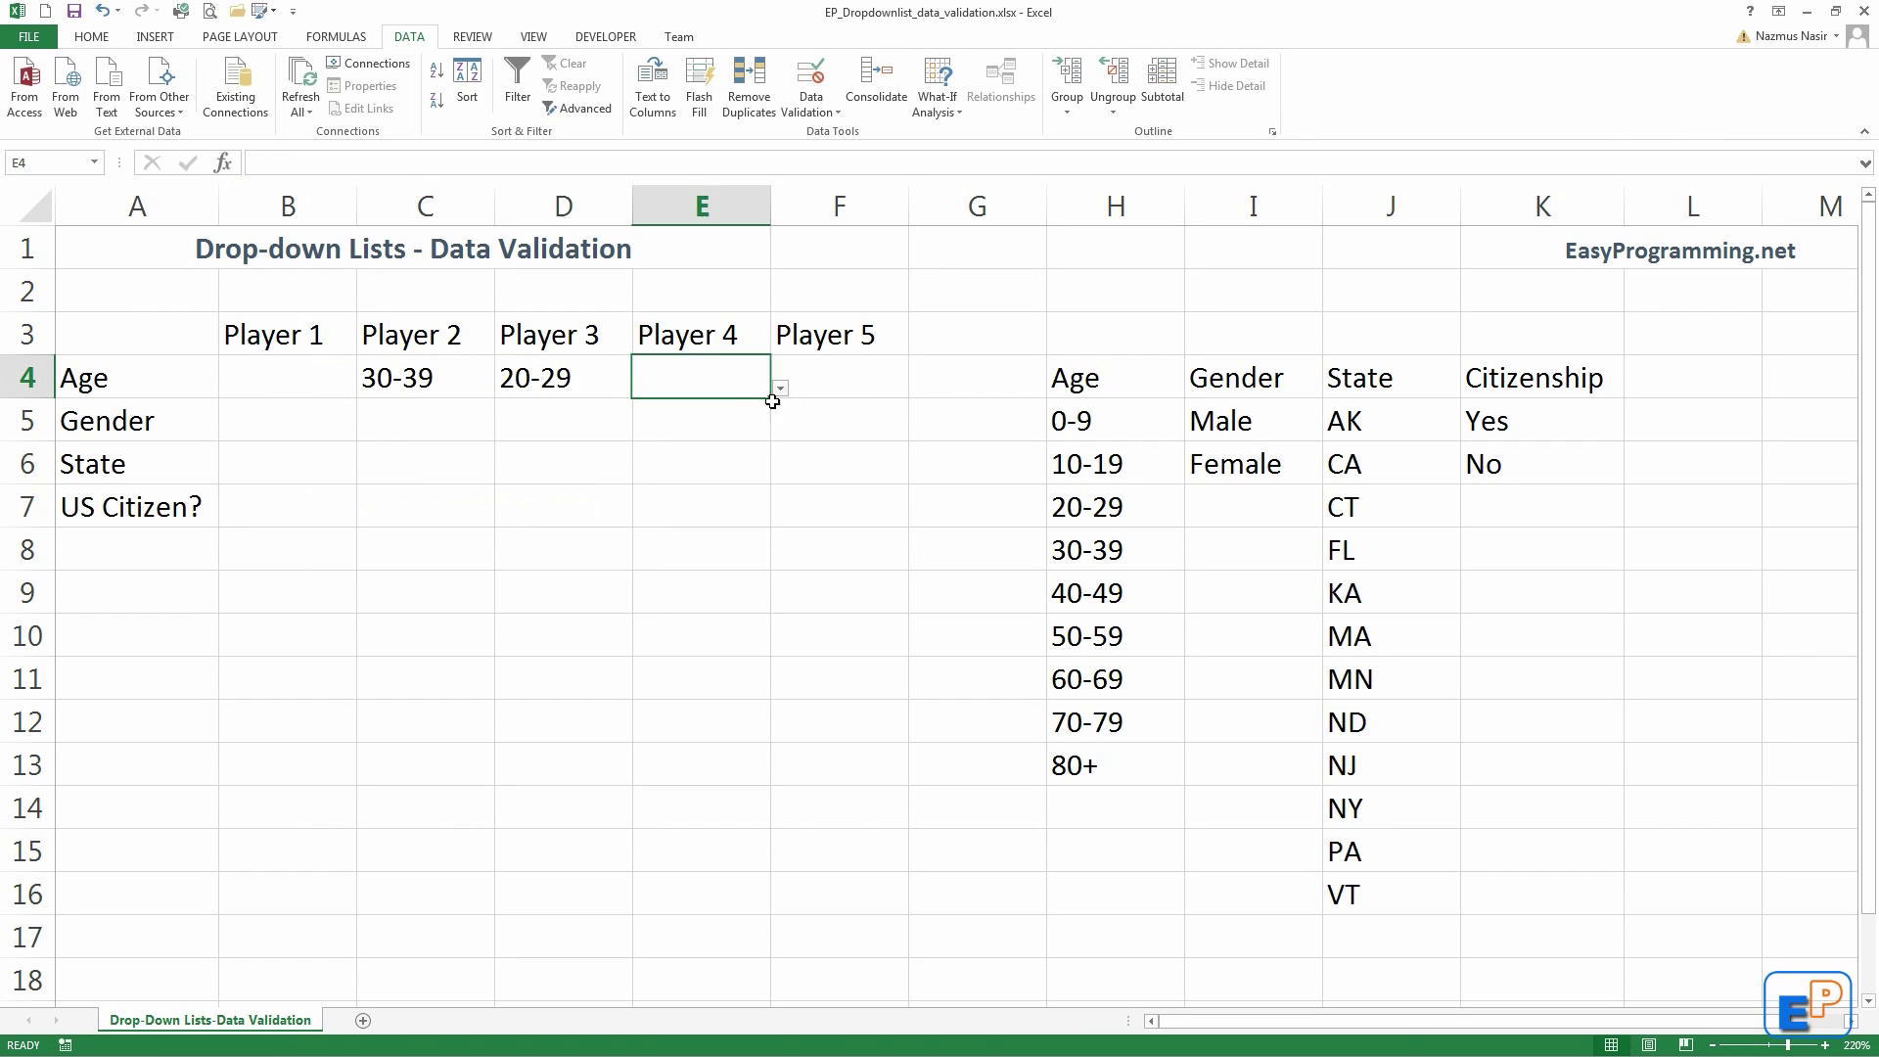
pyautogui.click(779, 388)
pyautogui.click(587, 442)
pyautogui.click(898, 388)
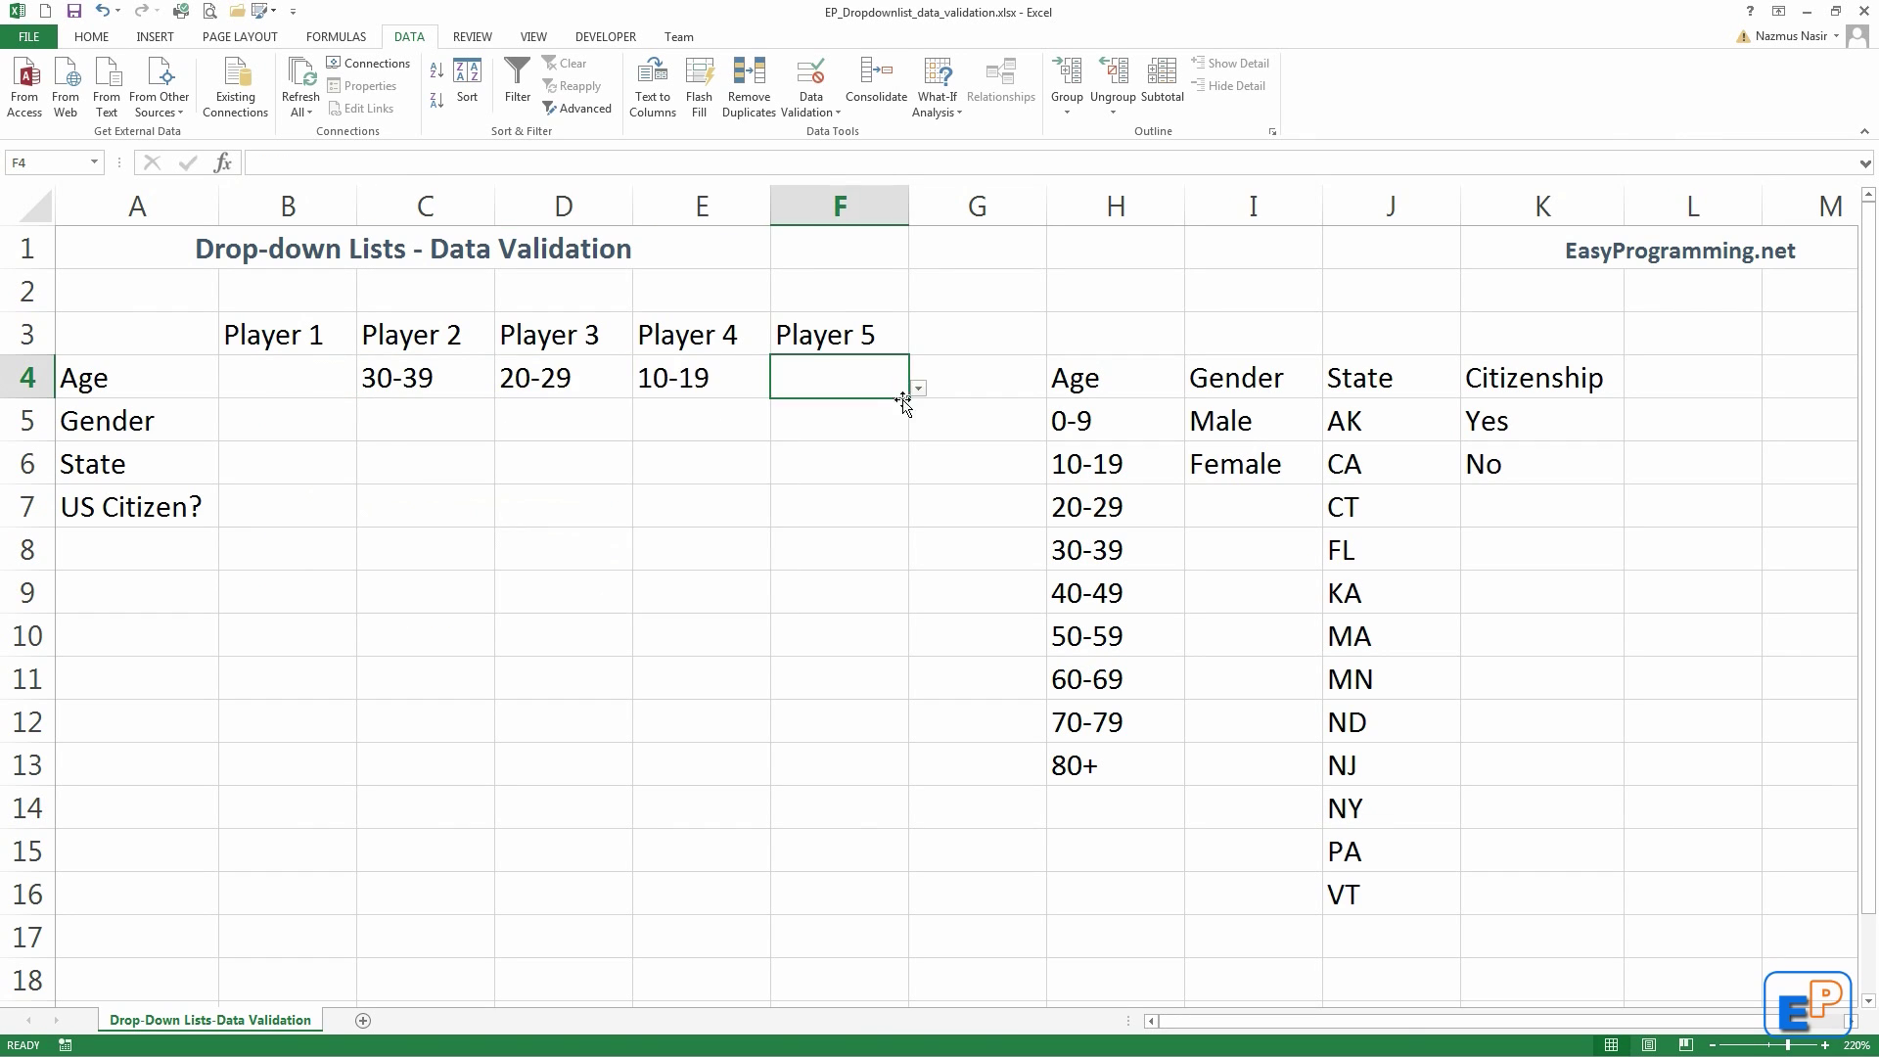
pyautogui.click(918, 387)
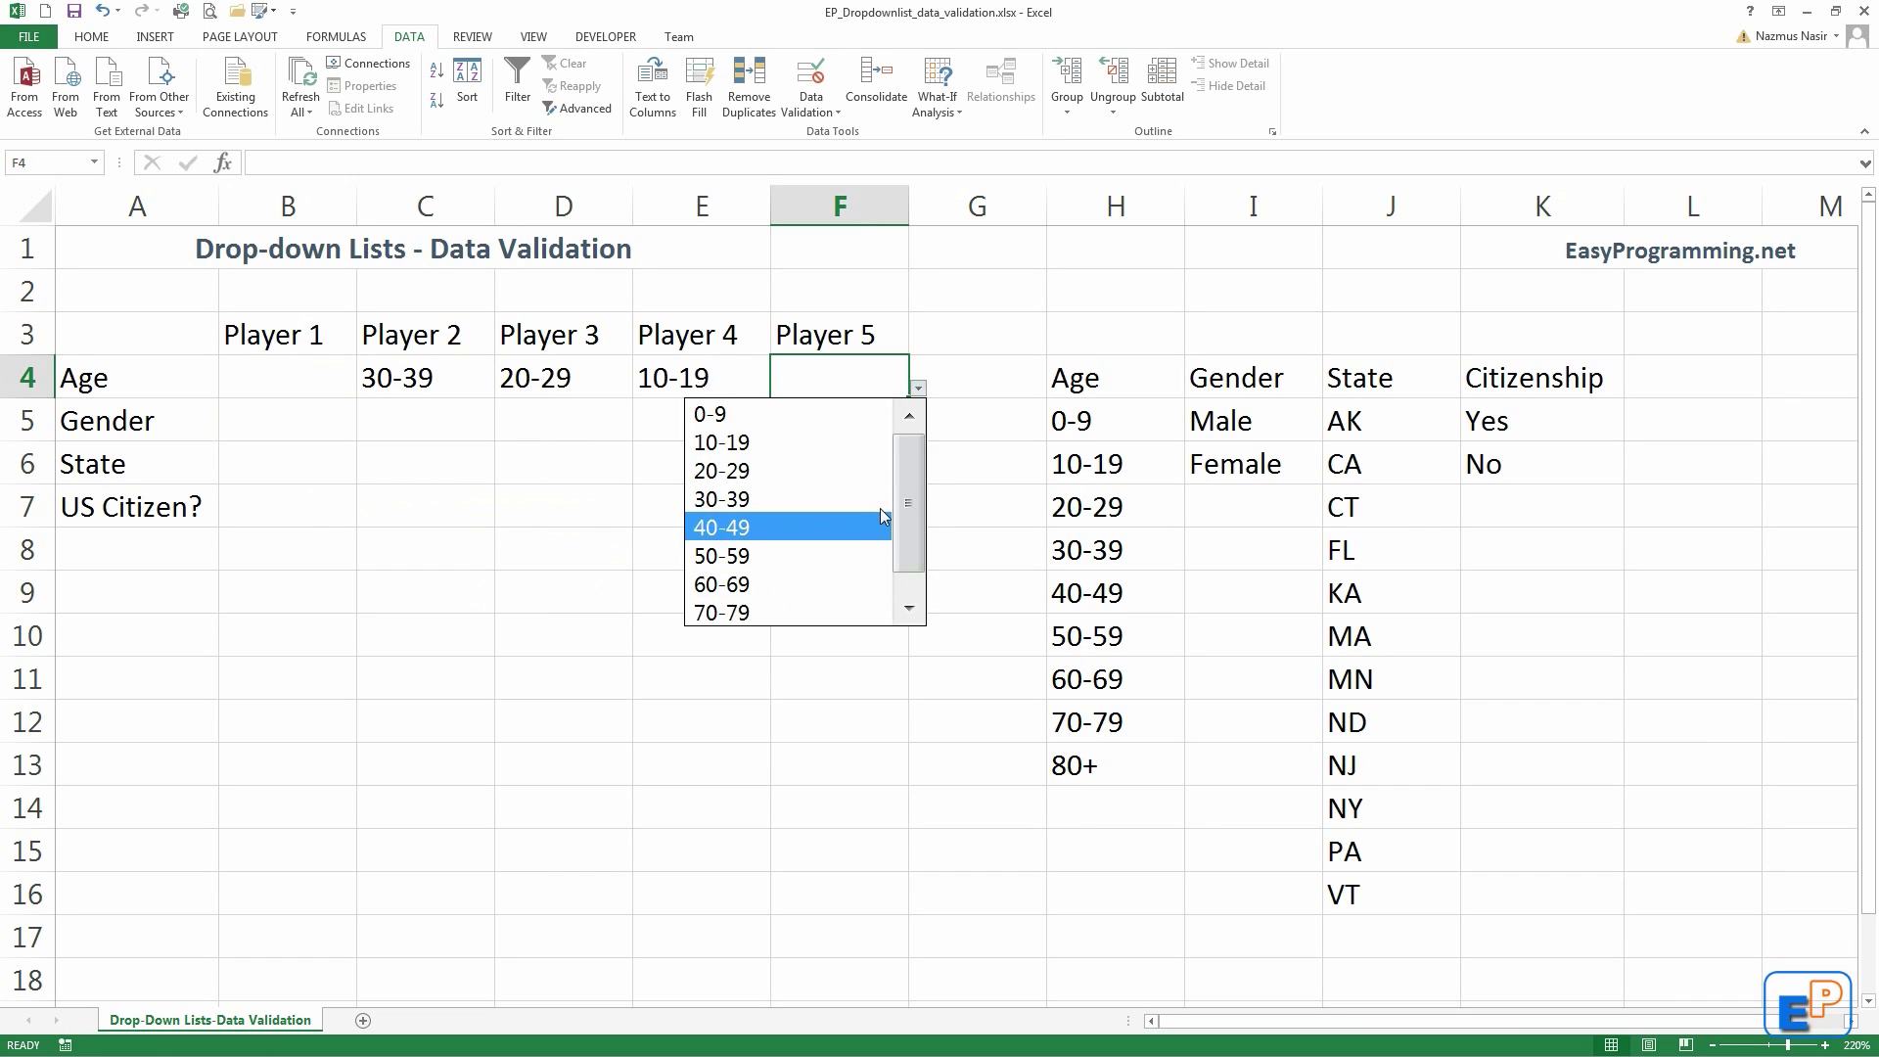
pyautogui.scroll(-1, 879, 508)
pyautogui.press('Escape')
# Step: Set Player 1's age to 50-59 and compare row 4 with the column H options
pyautogui.click(323, 384)
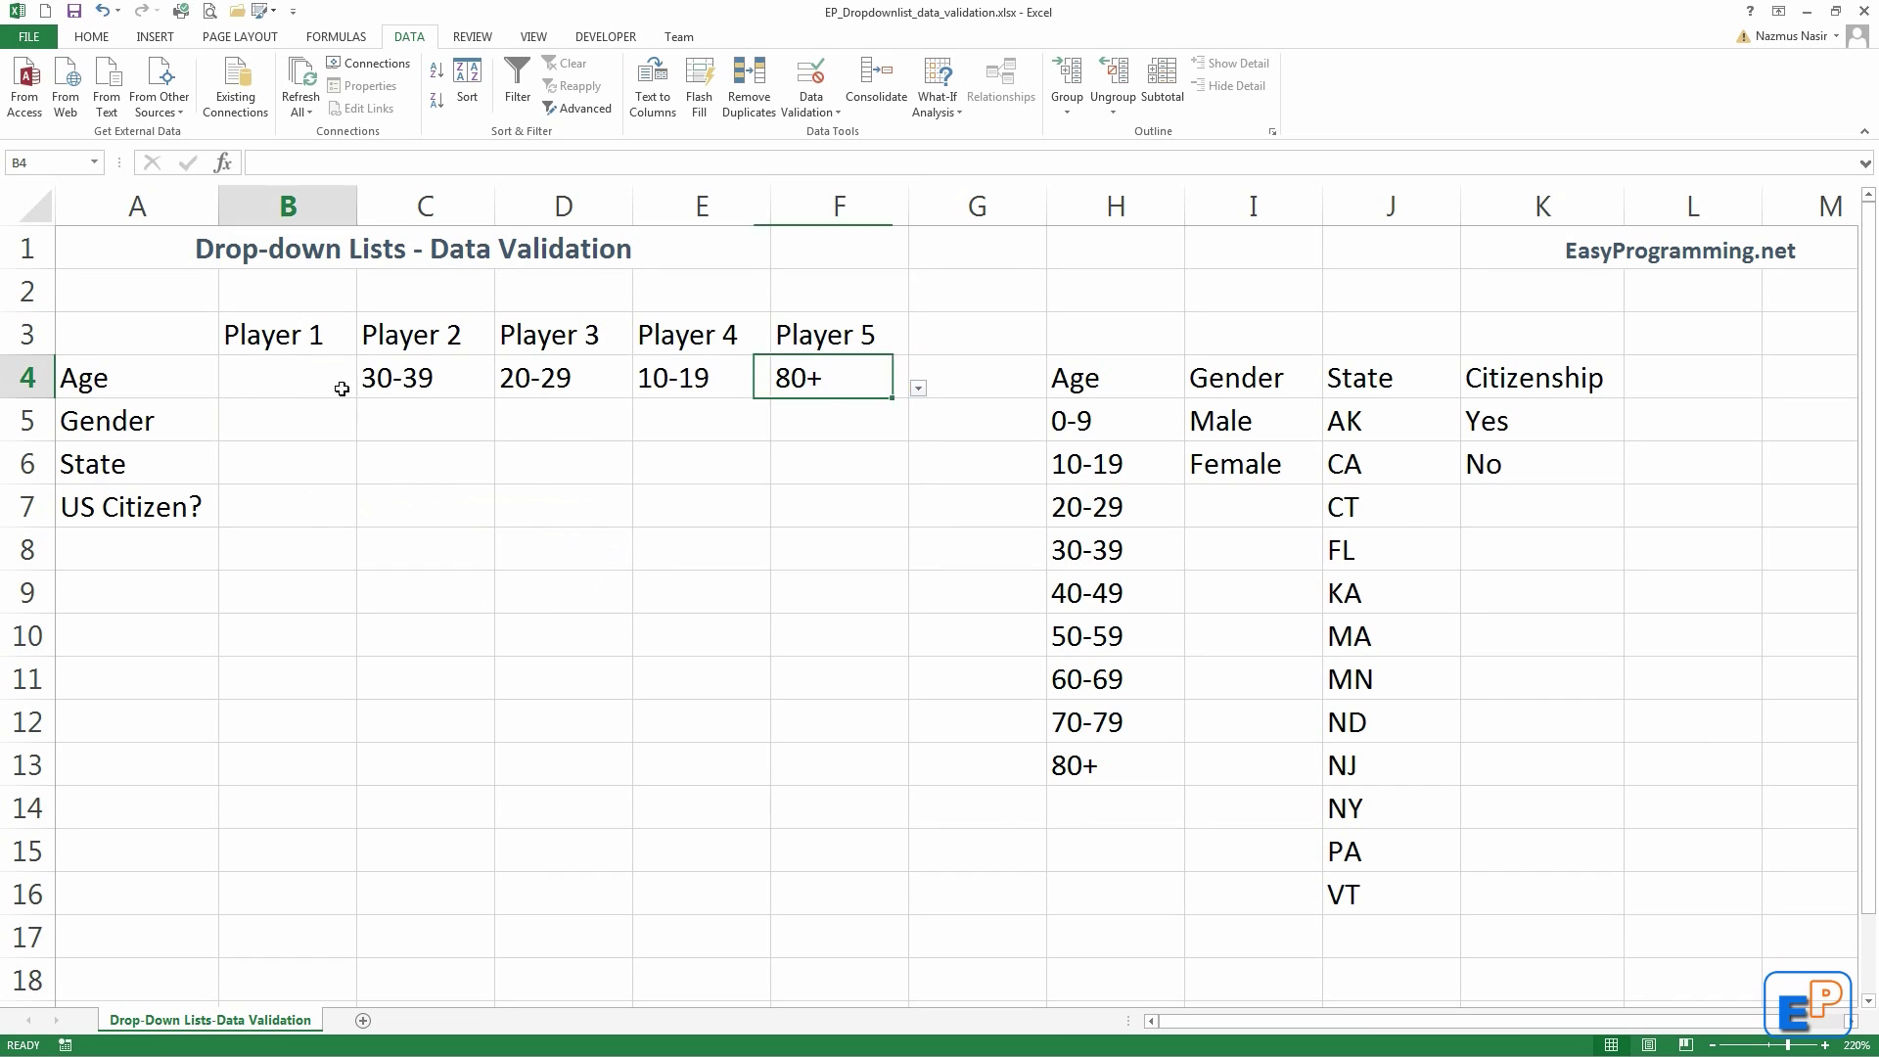
pyautogui.click(366, 389)
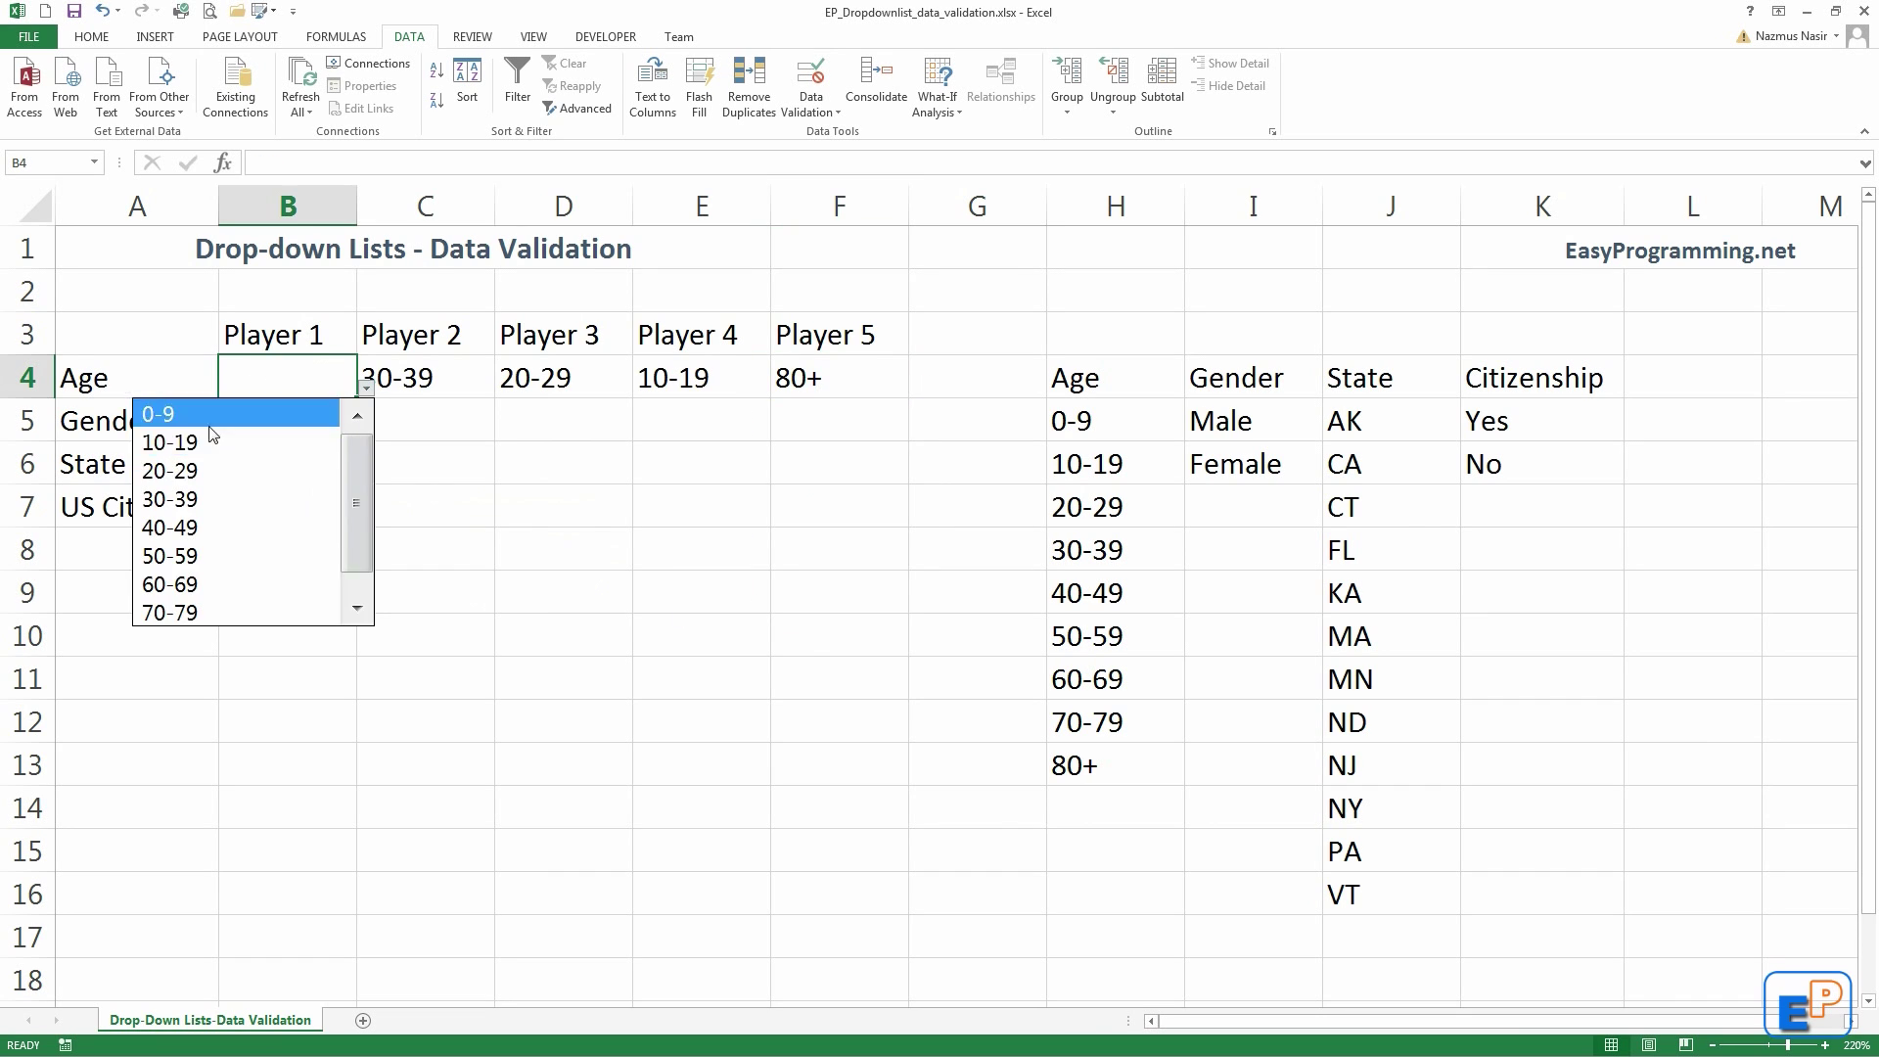
pyautogui.click(203, 556)
pyautogui.press('Return')
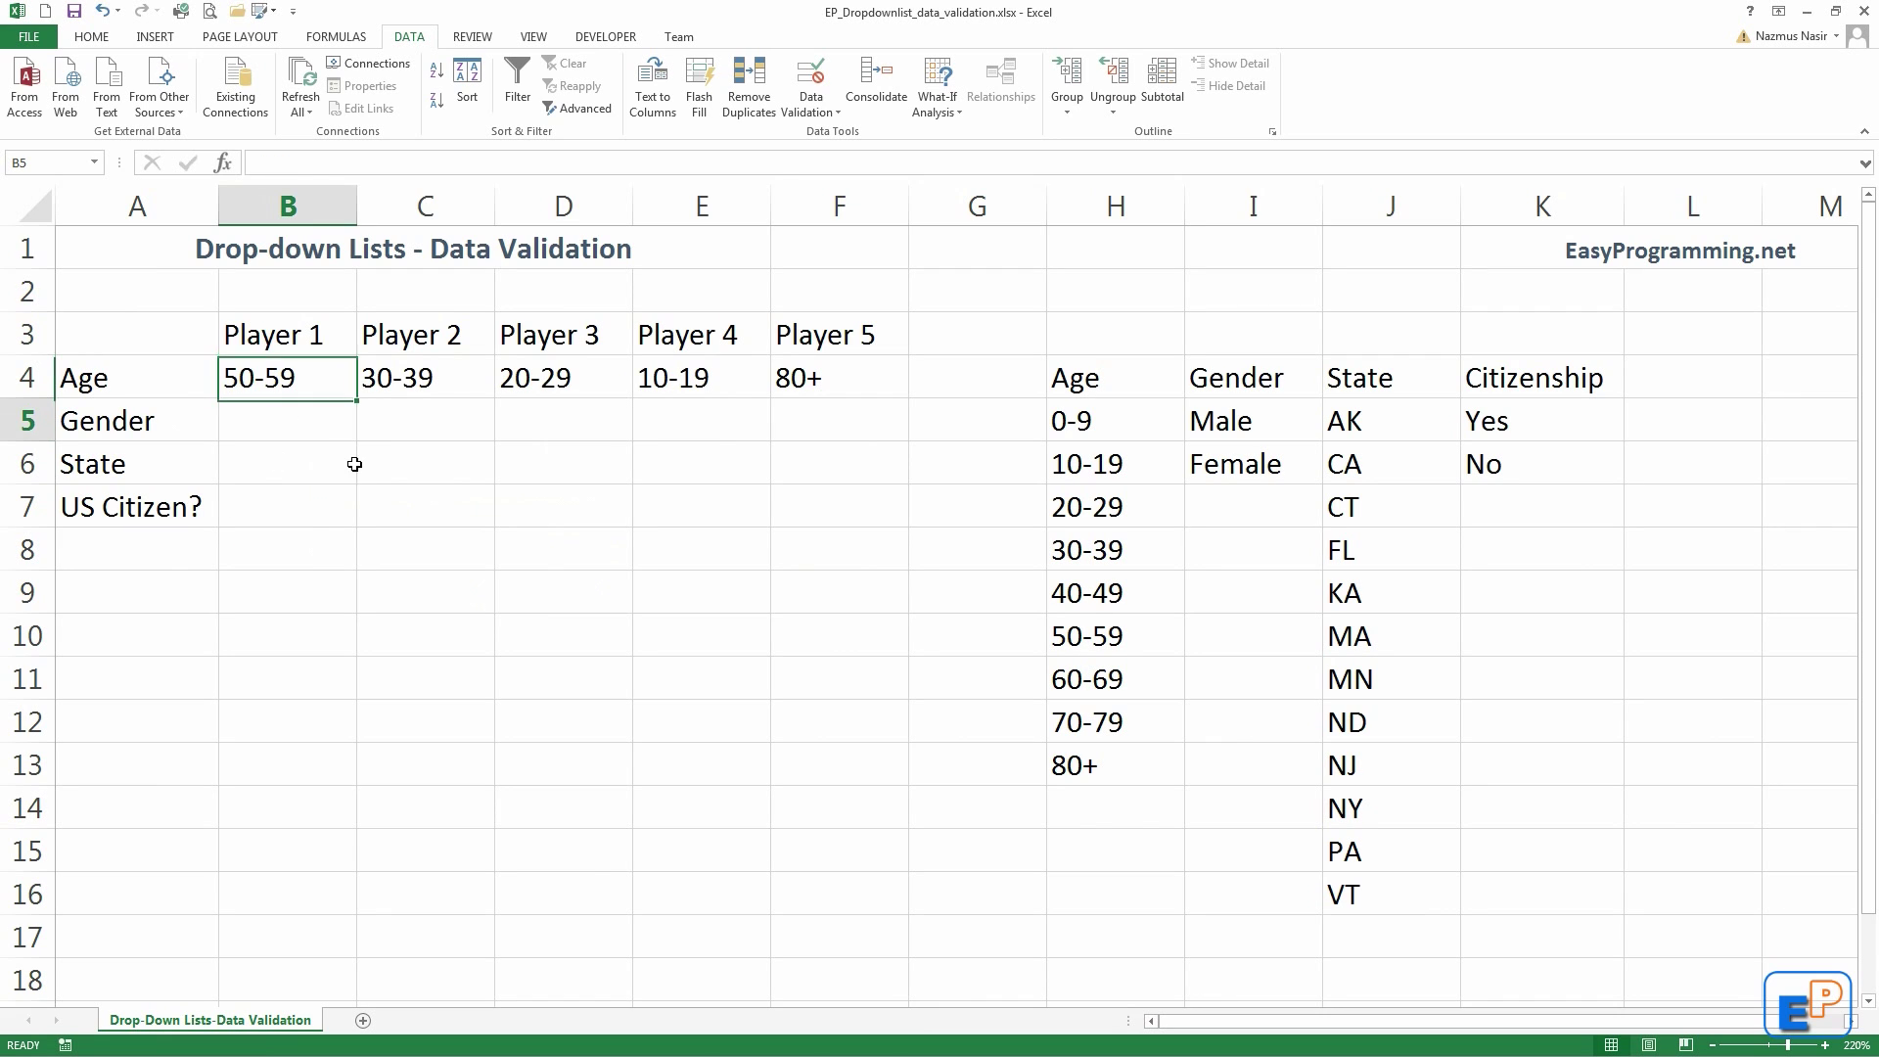
pyautogui.moveTo(313, 372); pyautogui.dragTo(891, 384)
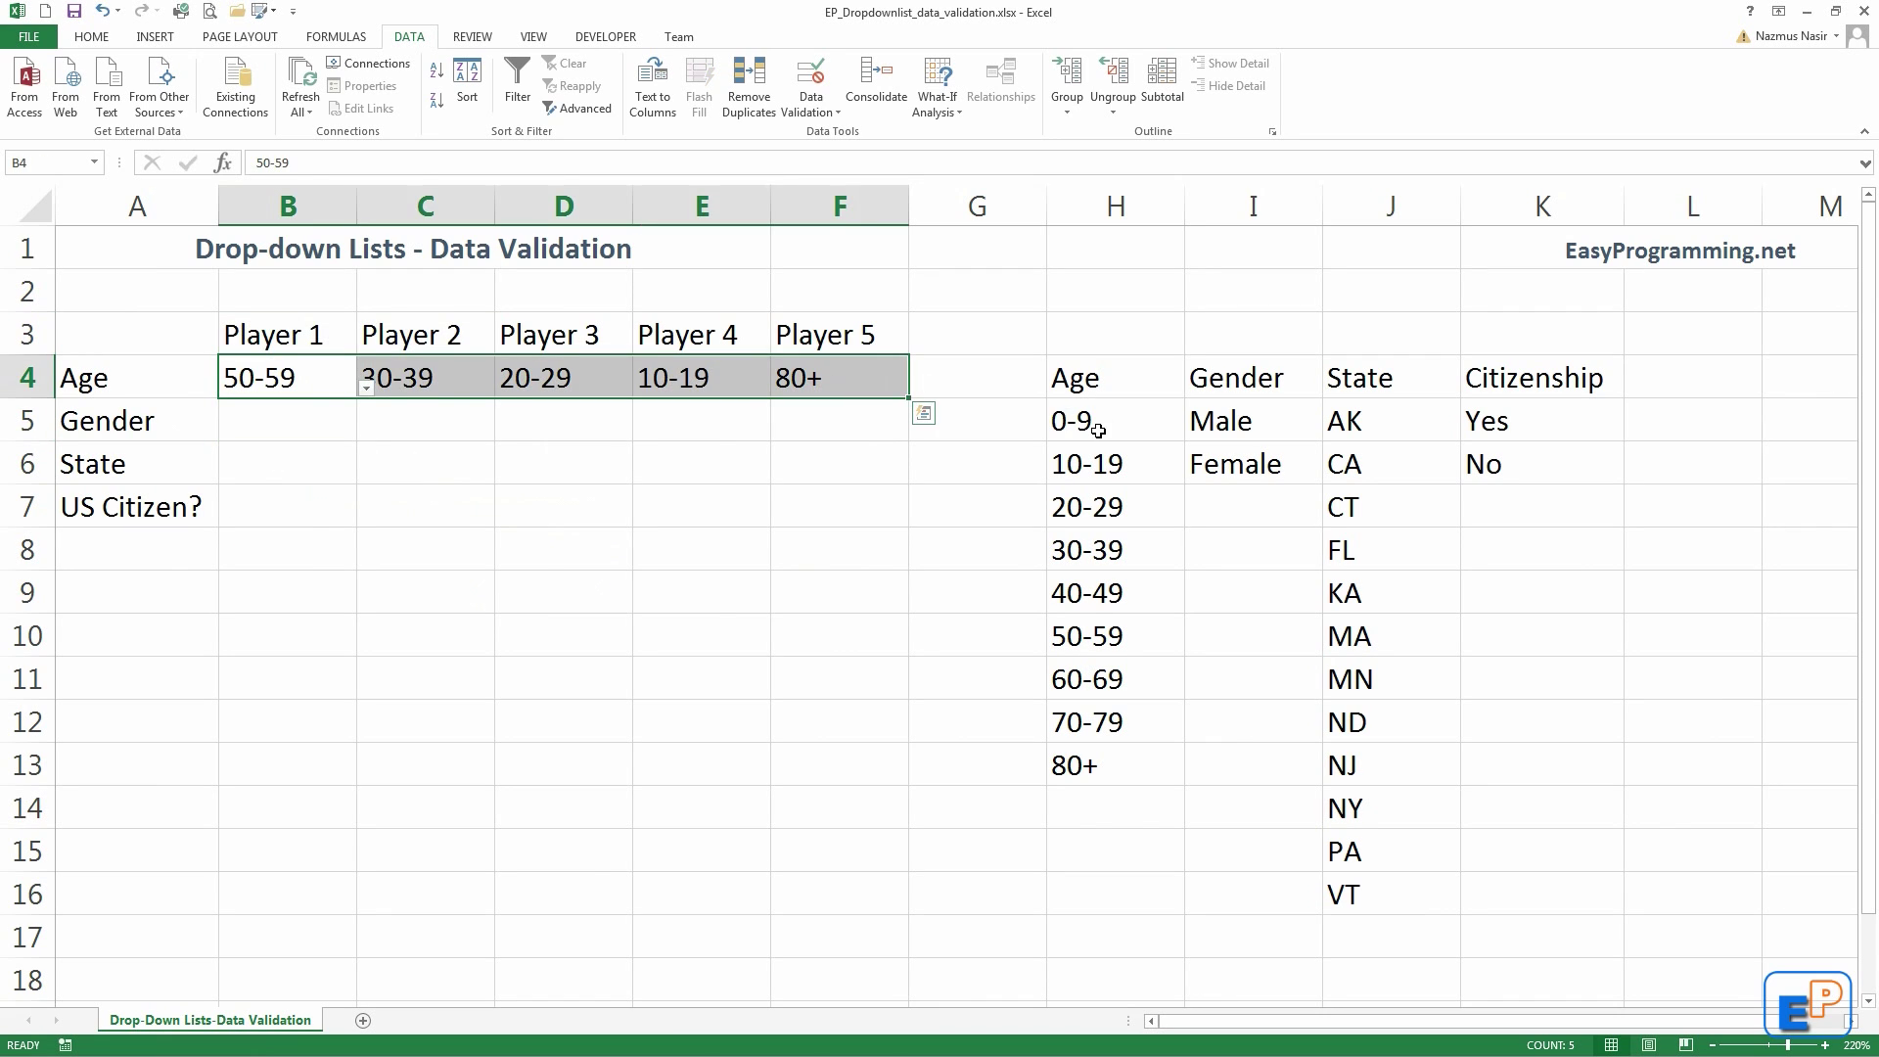
pyautogui.moveTo(1091, 419); pyautogui.dragTo(1093, 764)
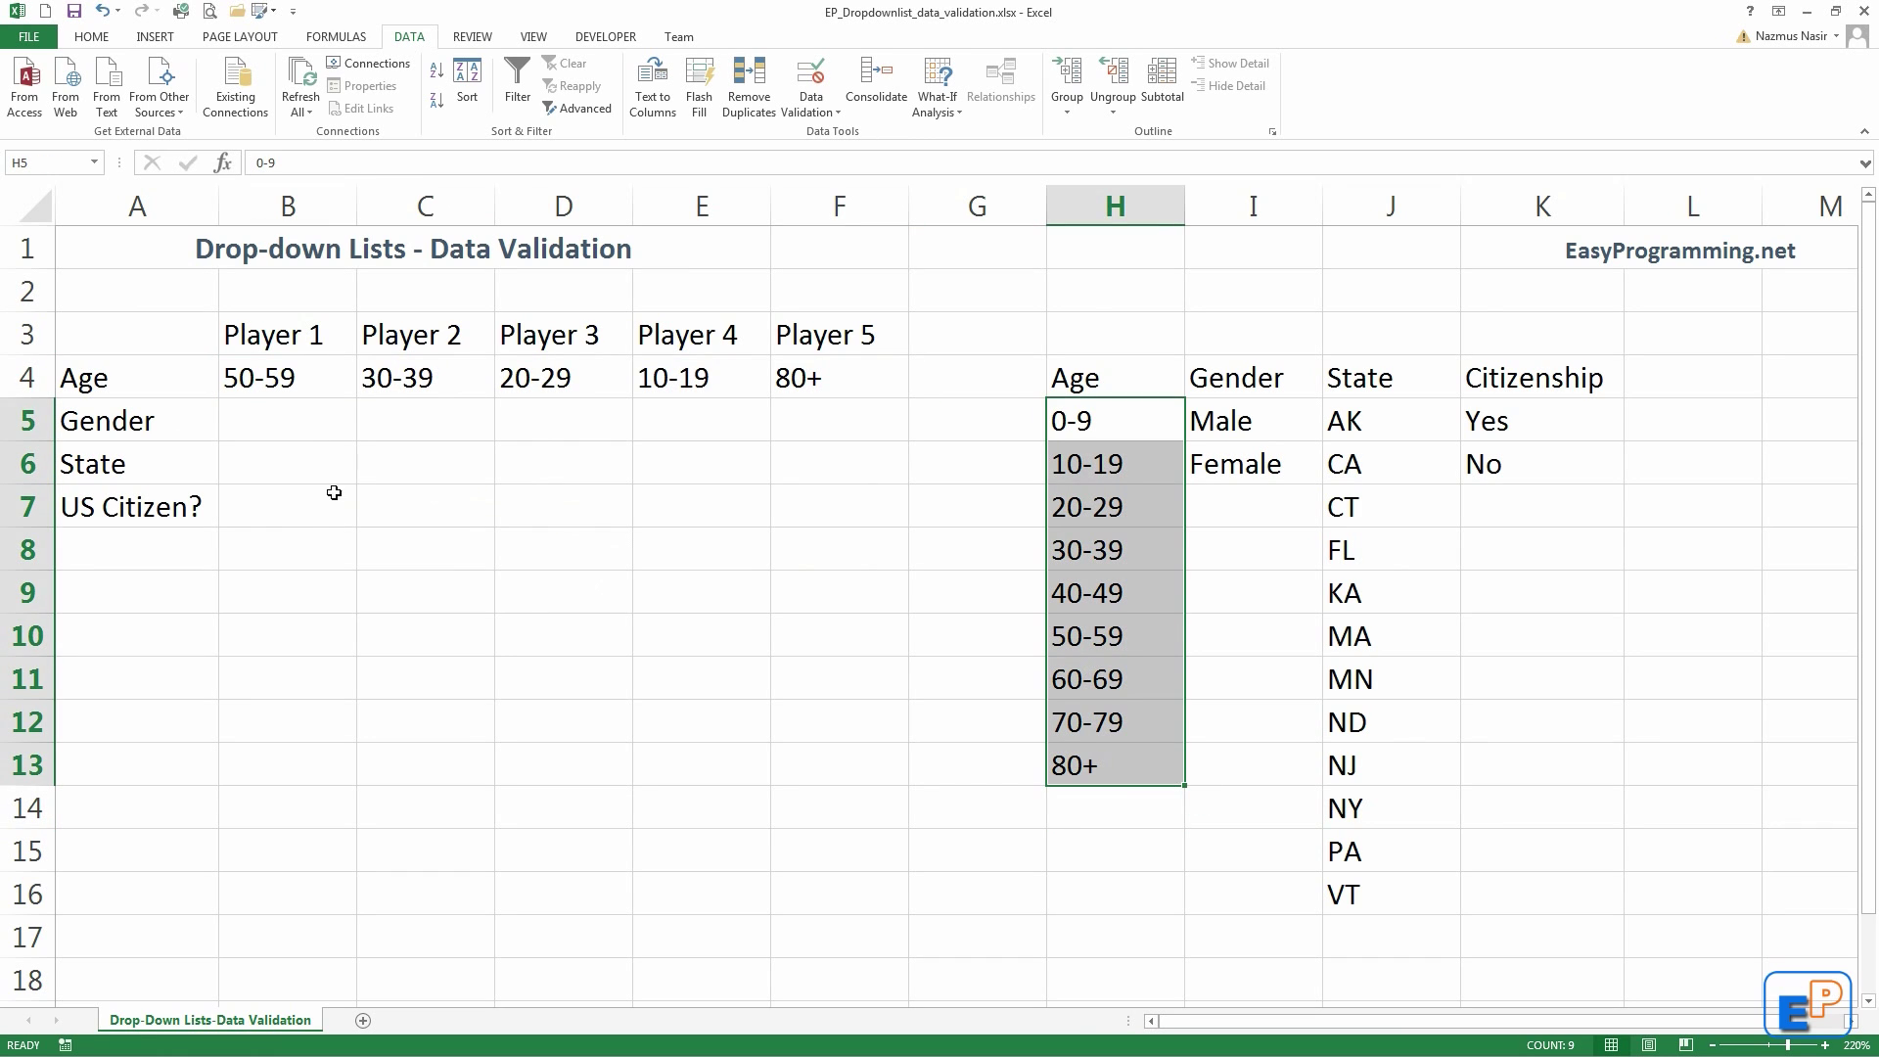
pyautogui.click(323, 431)
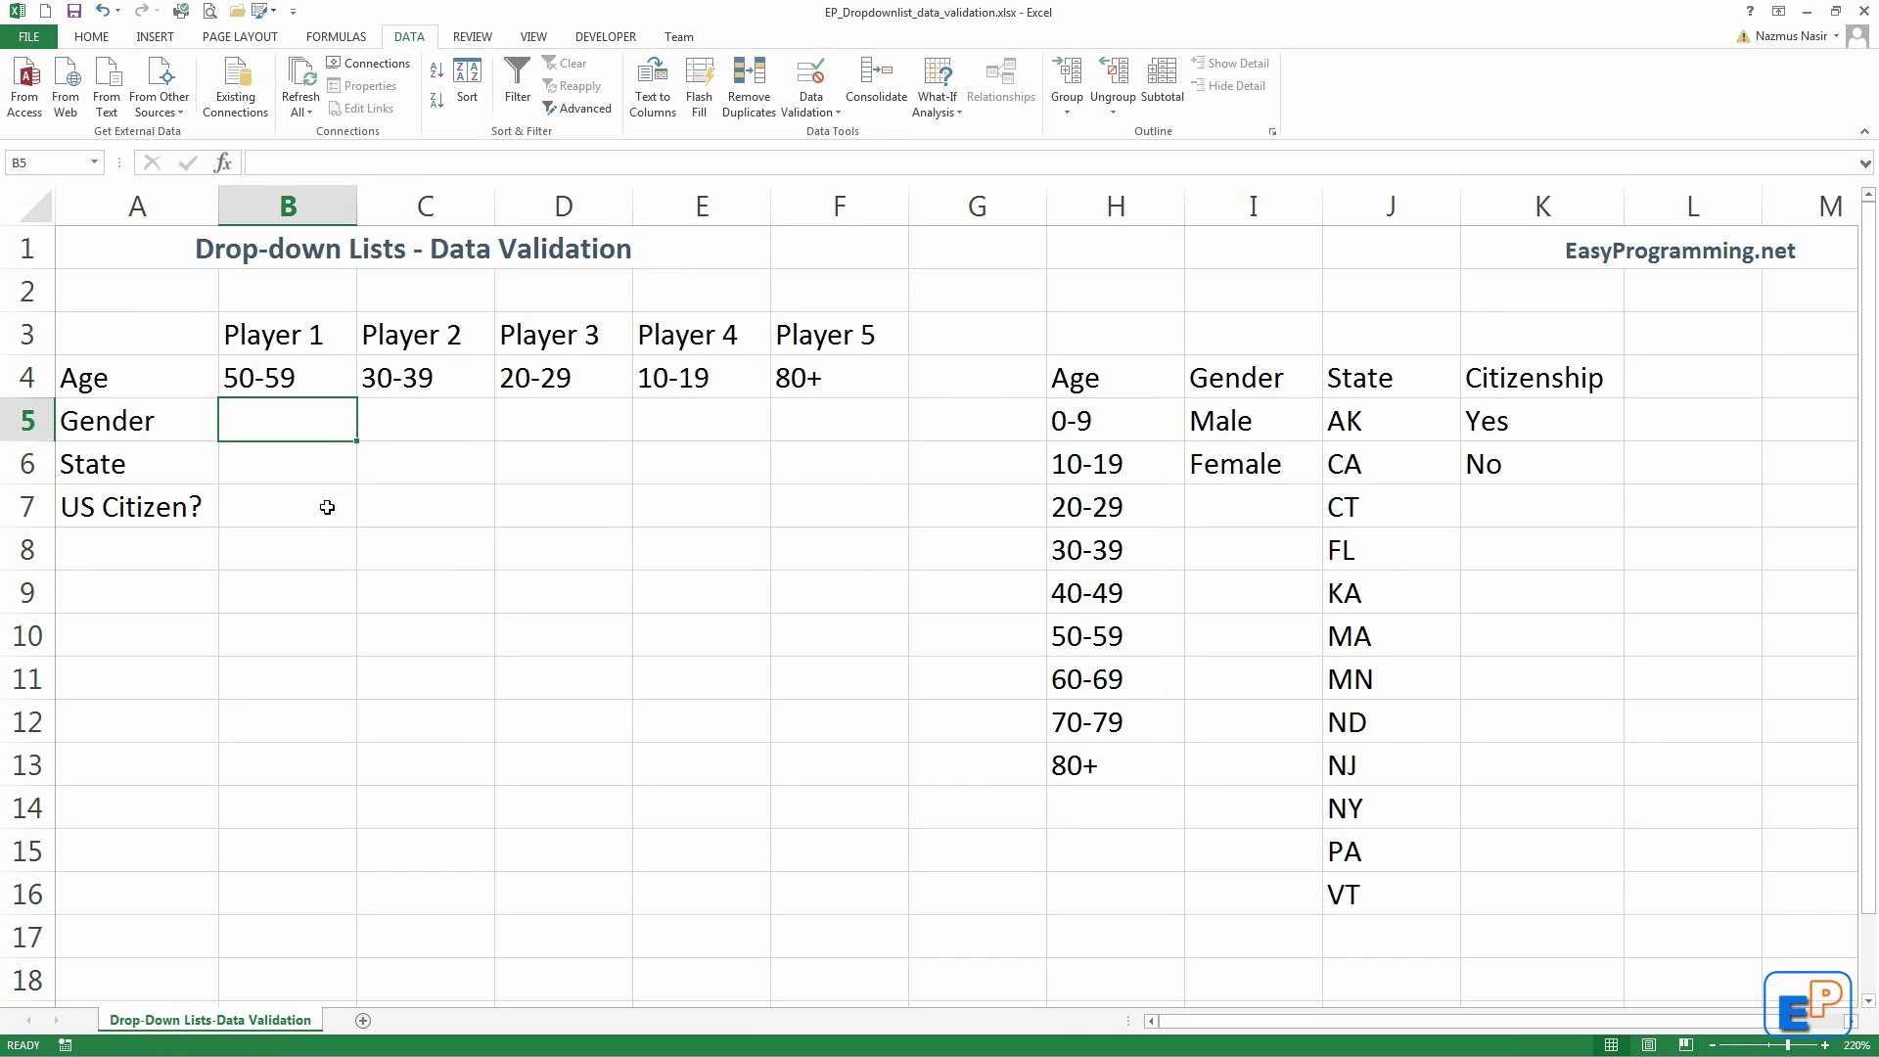
# Step: Give B5 a List validation from Male/Female in $I$5:$I$6 and fill it across to F5
pyautogui.click(811, 78)
pyautogui.click(704, 393)
pyautogui.click(666, 448)
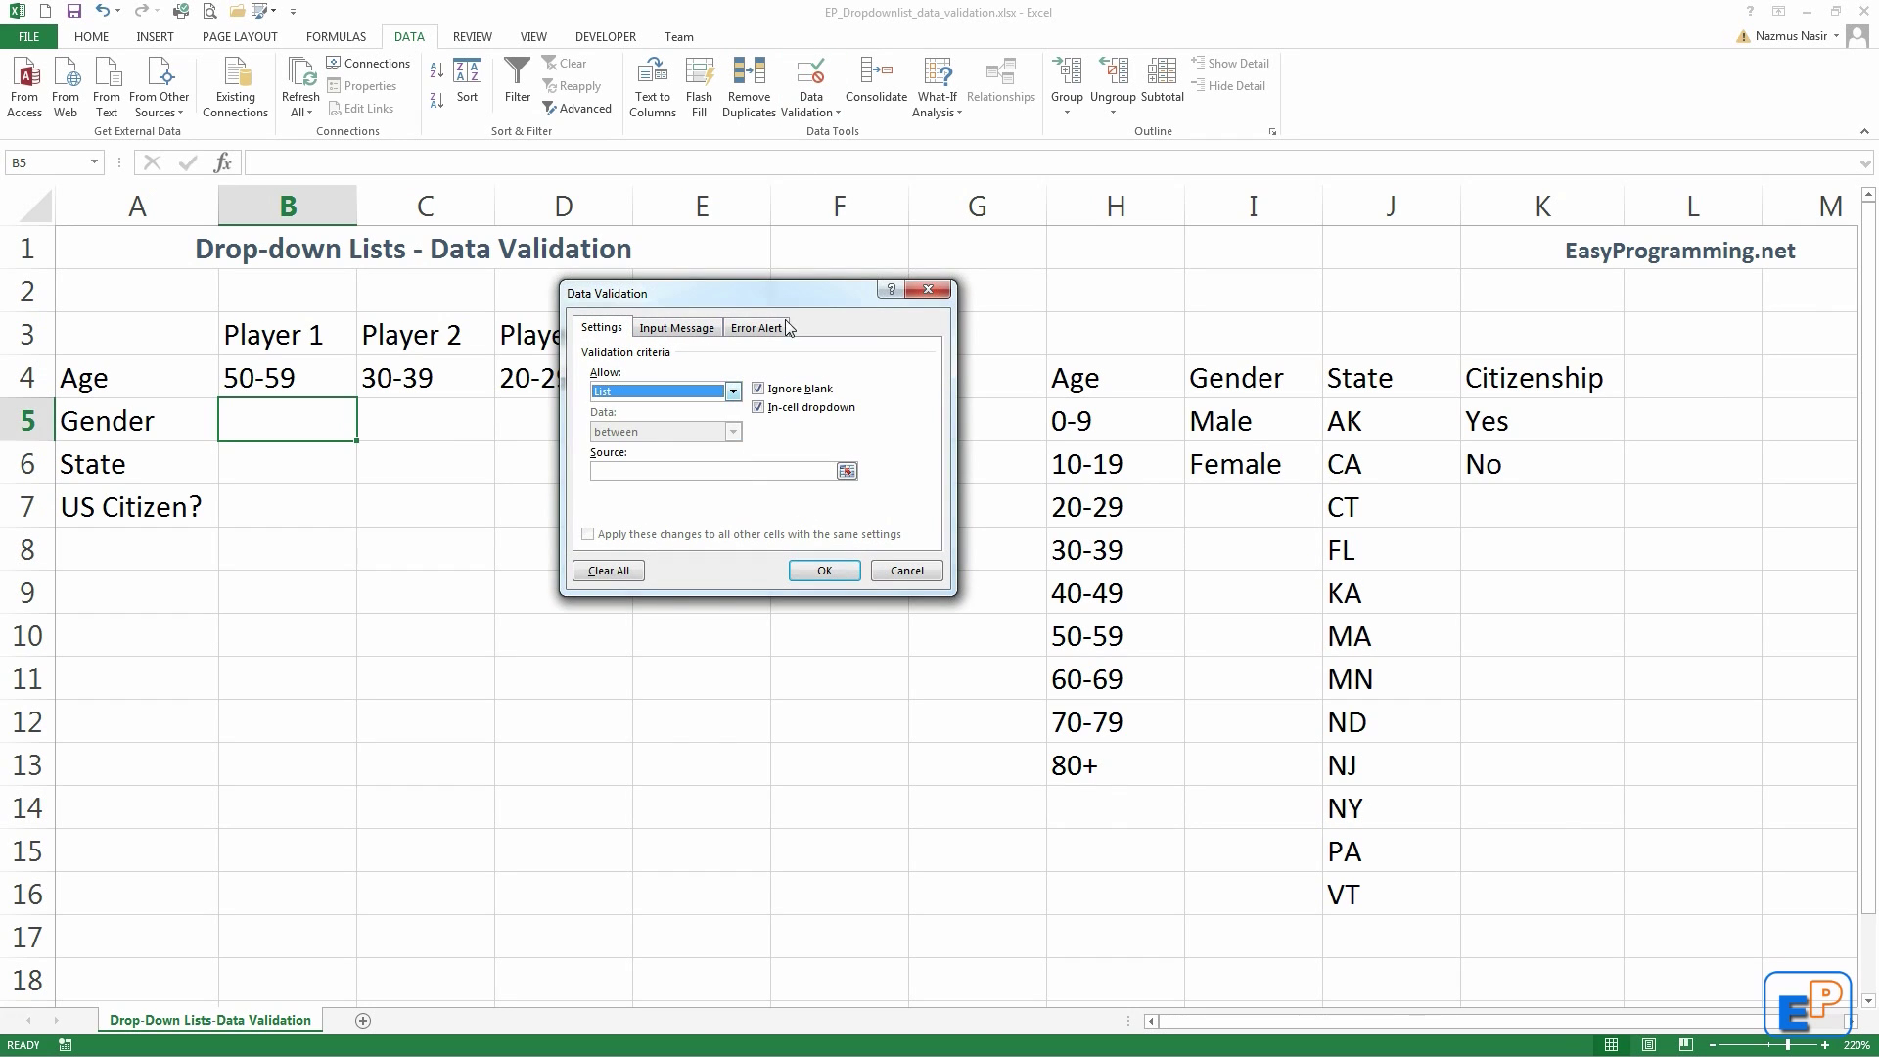
pyautogui.click(712, 471)
pyautogui.moveTo(1222, 426); pyautogui.dragTo(1226, 476)
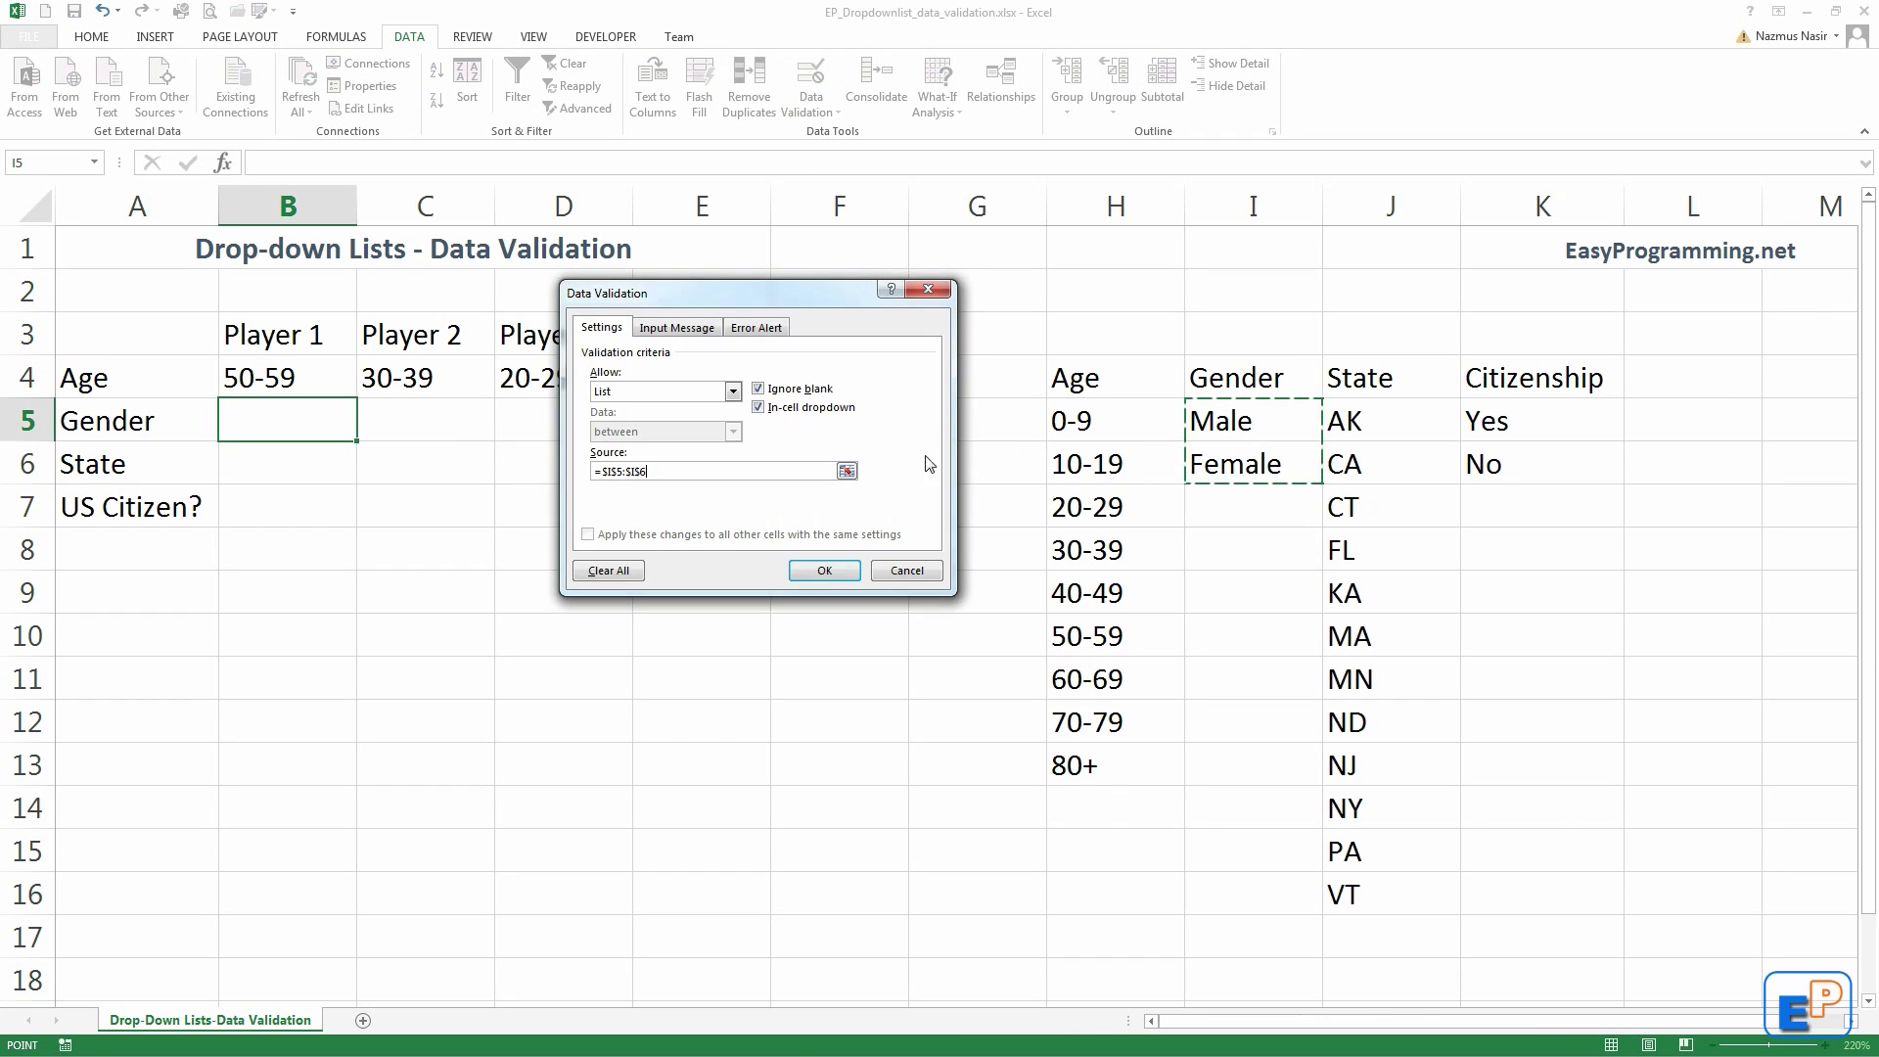
pyautogui.click(824, 570)
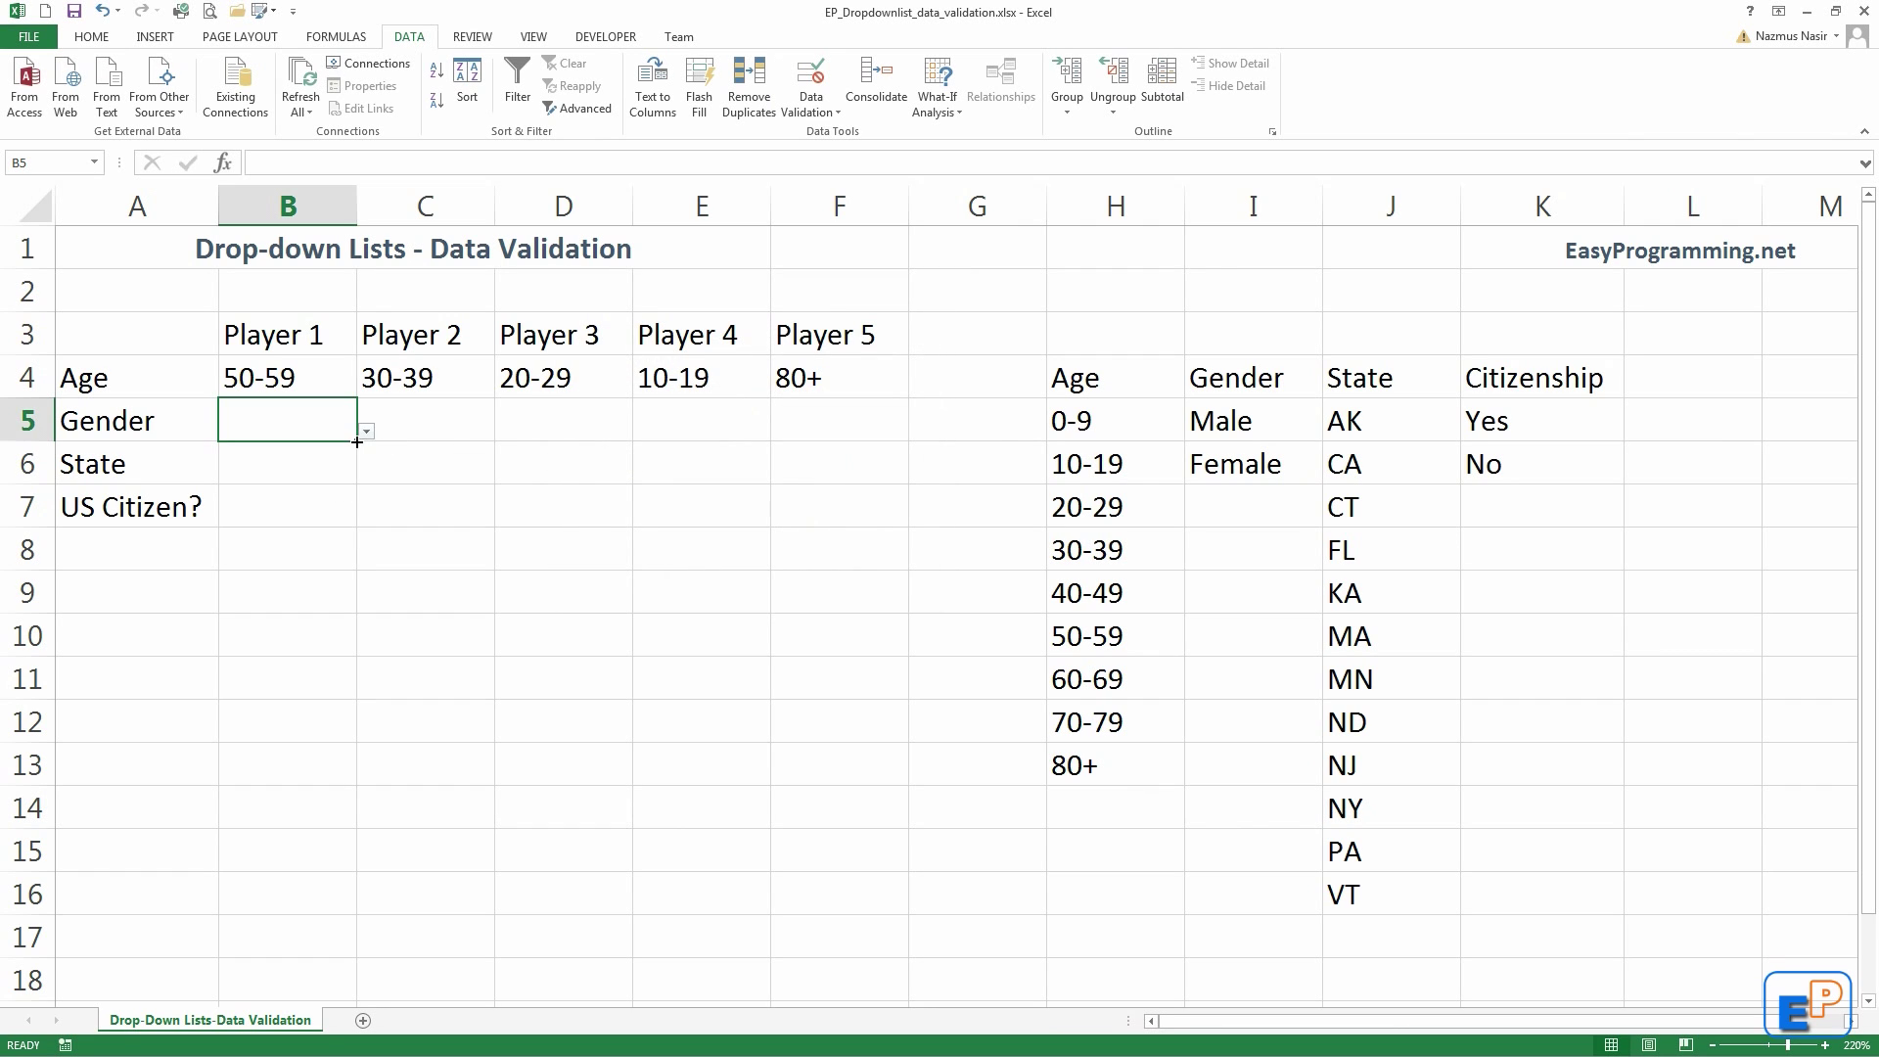
pyautogui.moveTo(357, 442); pyautogui.dragTo(886, 425)
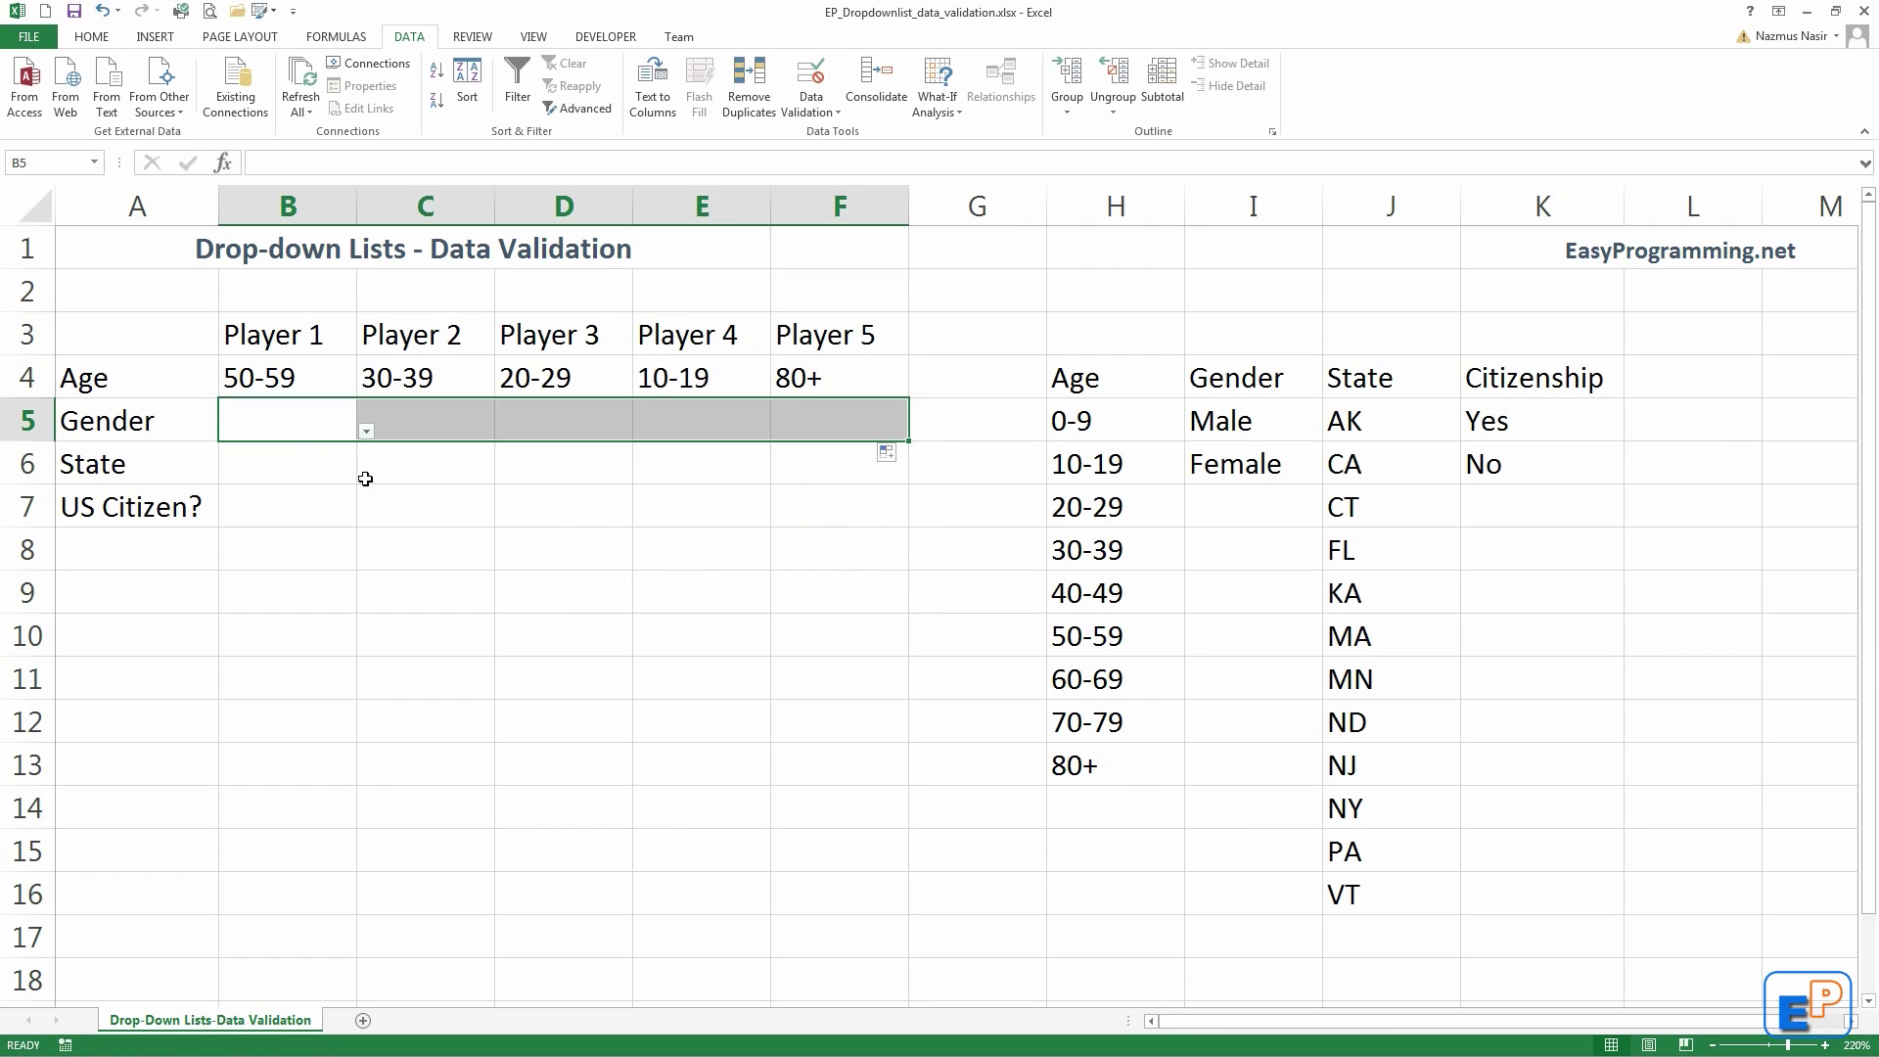
# Step: Set Player 2's gender to Male
pyautogui.click(352, 432)
pyautogui.click(366, 430)
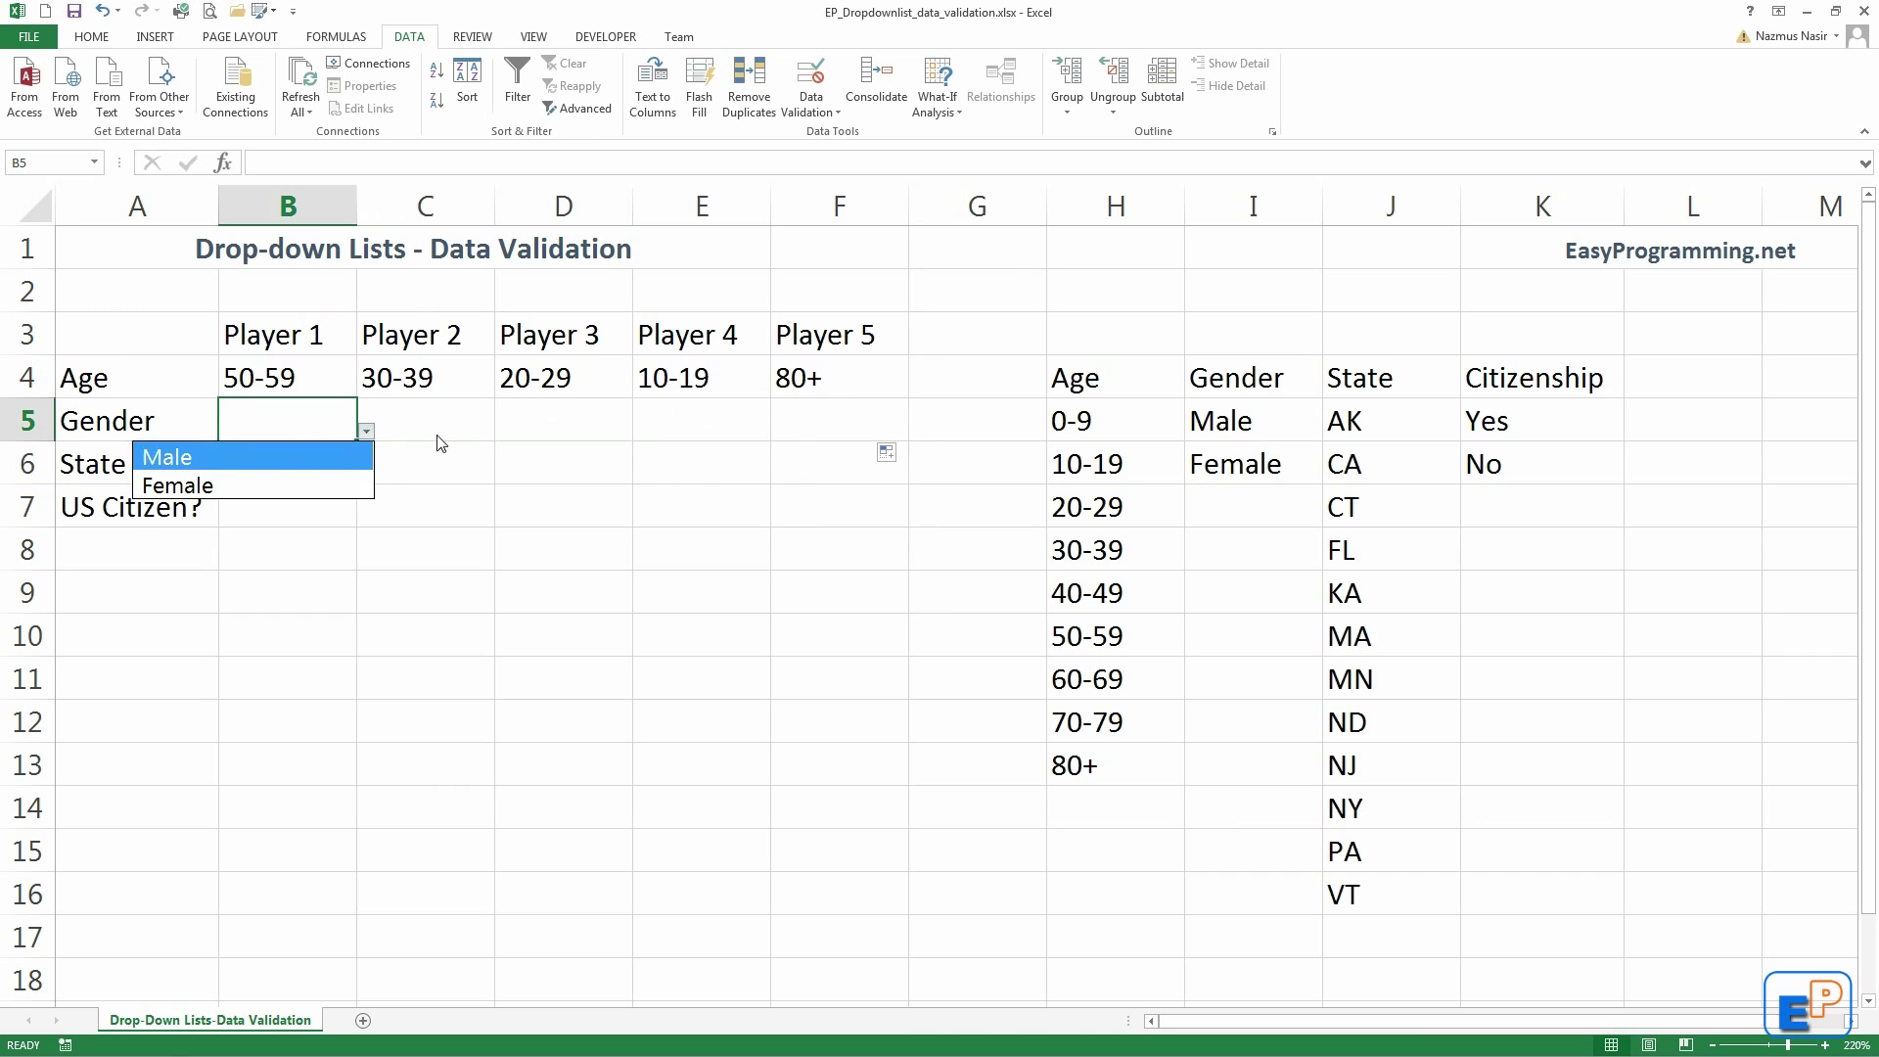
pyautogui.press('Escape')
pyautogui.press('Right')
# Step: Set Players 3, 4 and 5 to Female, Male and Male
pyautogui.press('Right')
pyautogui.press('Left')
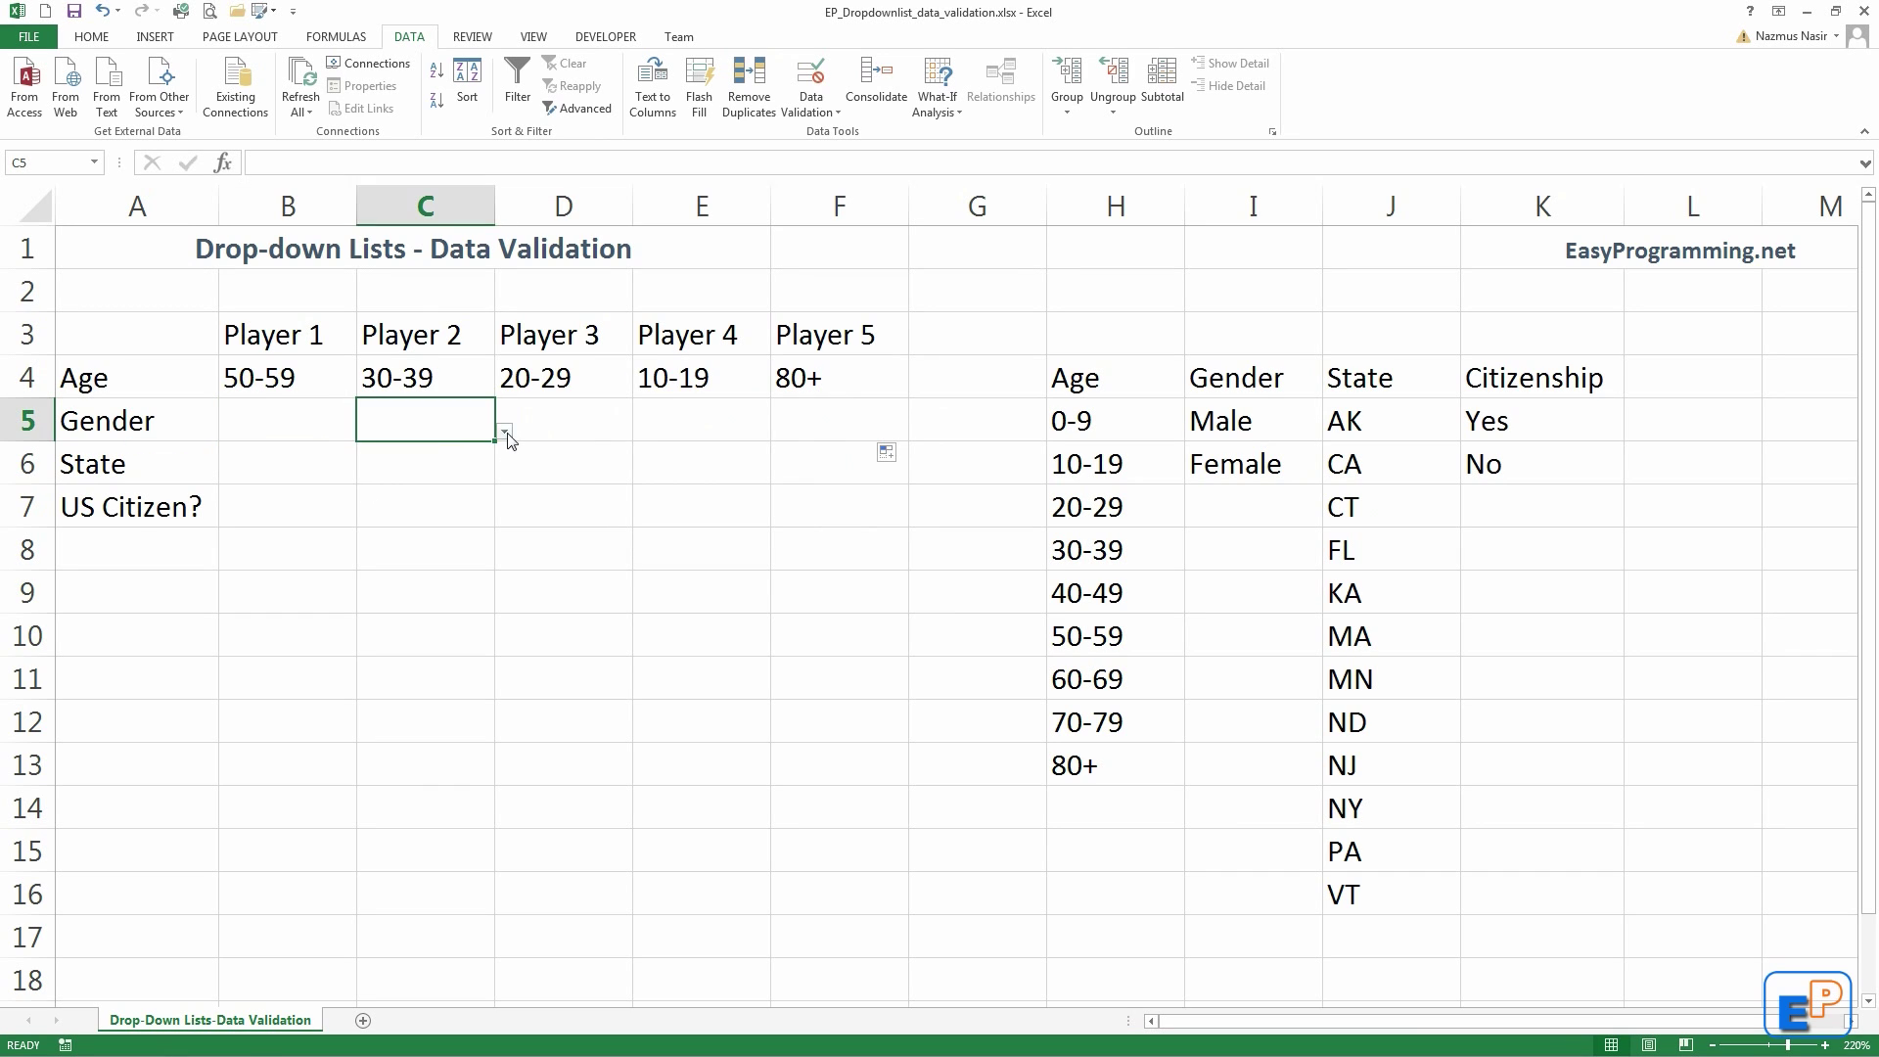
pyautogui.click(505, 432)
pyautogui.press('Down')
pyautogui.press('Return')
pyautogui.press('Right')
pyautogui.press('Right')
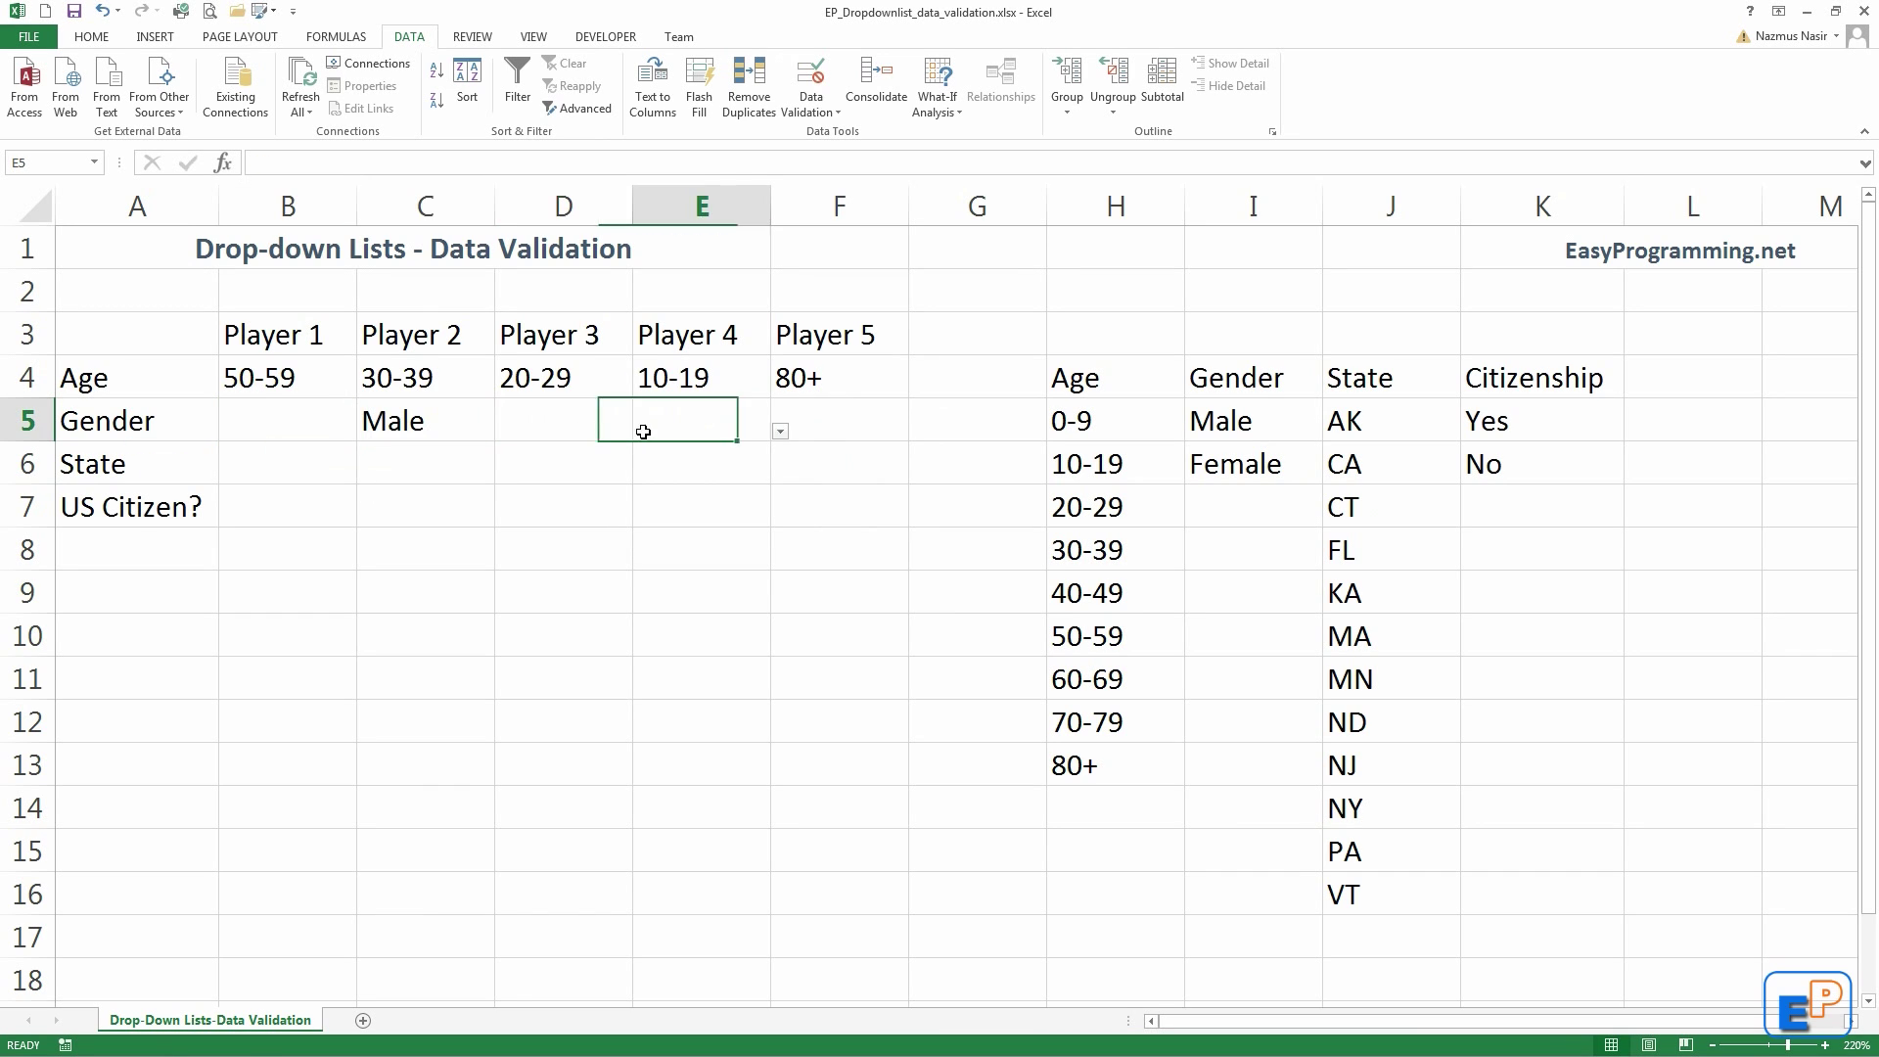
pyautogui.press('Left')
pyautogui.click(642, 435)
pyautogui.click(607, 489)
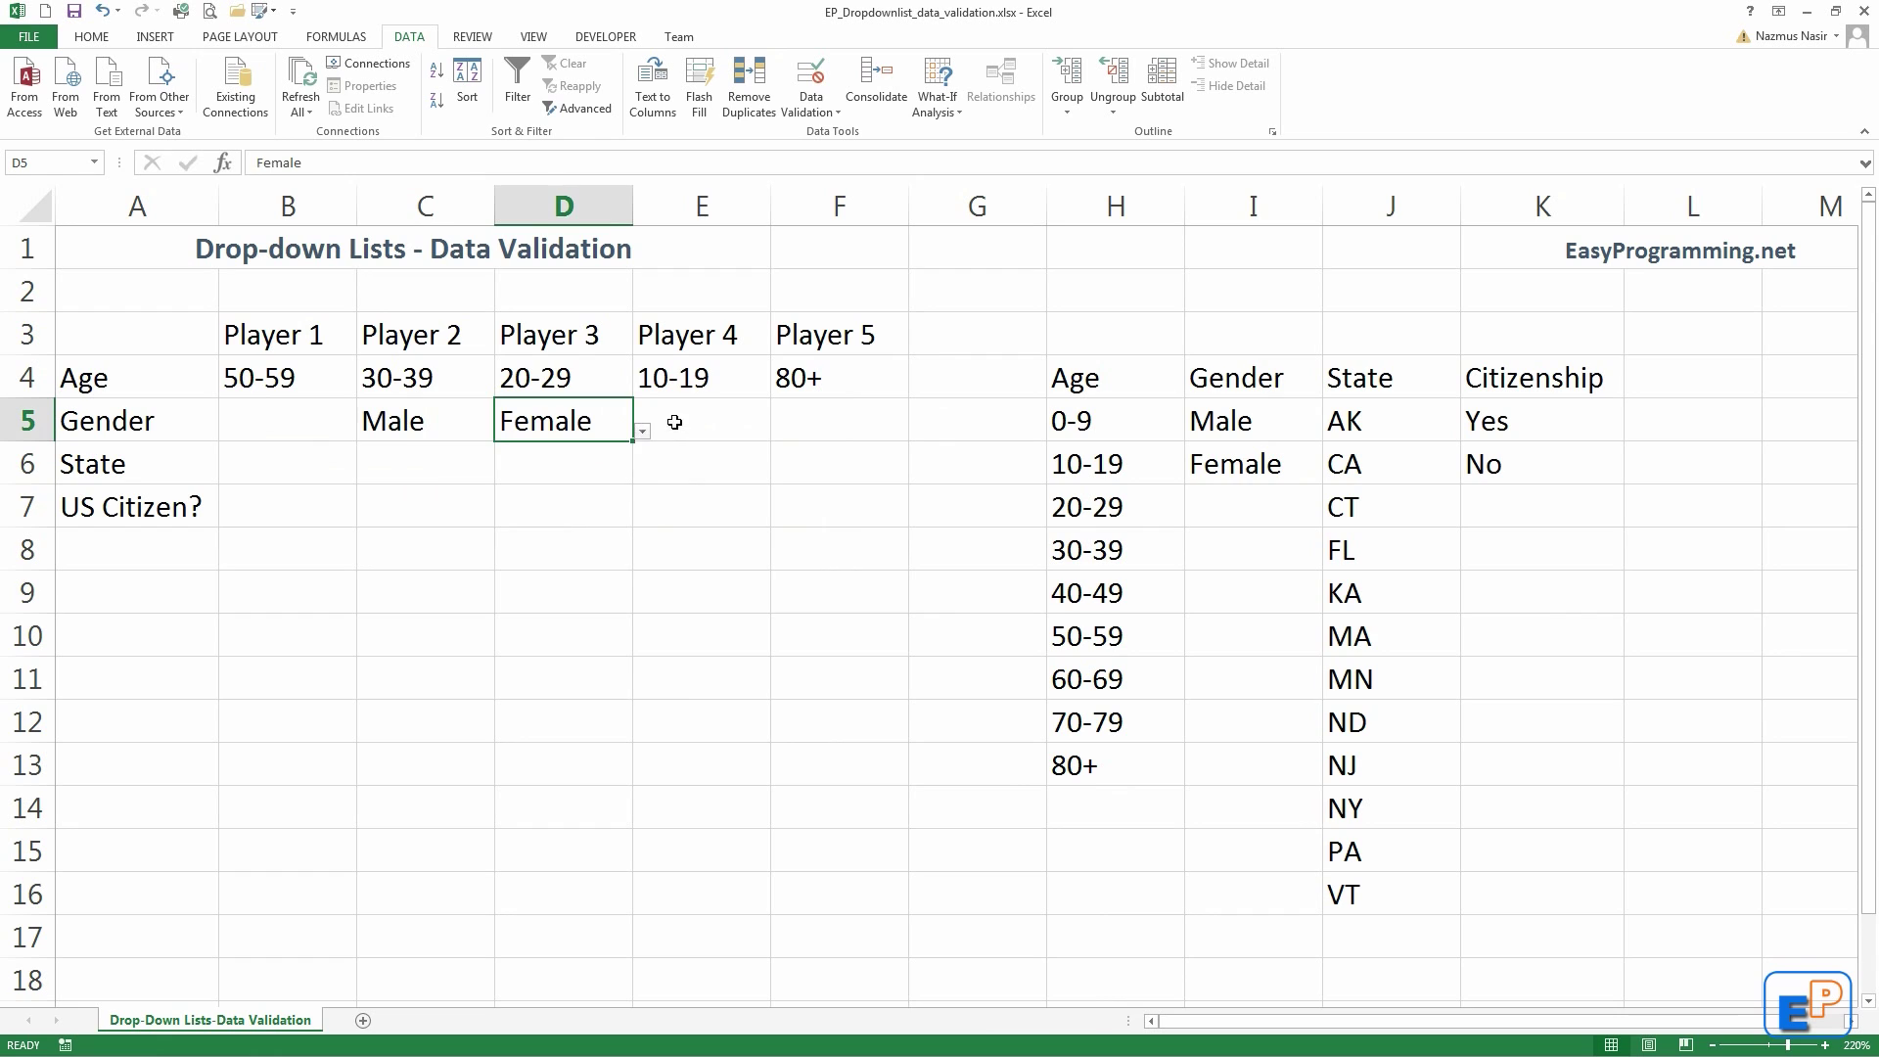
pyautogui.click(674, 421)
pyautogui.click(780, 432)
pyautogui.click(685, 453)
pyautogui.click(838, 413)
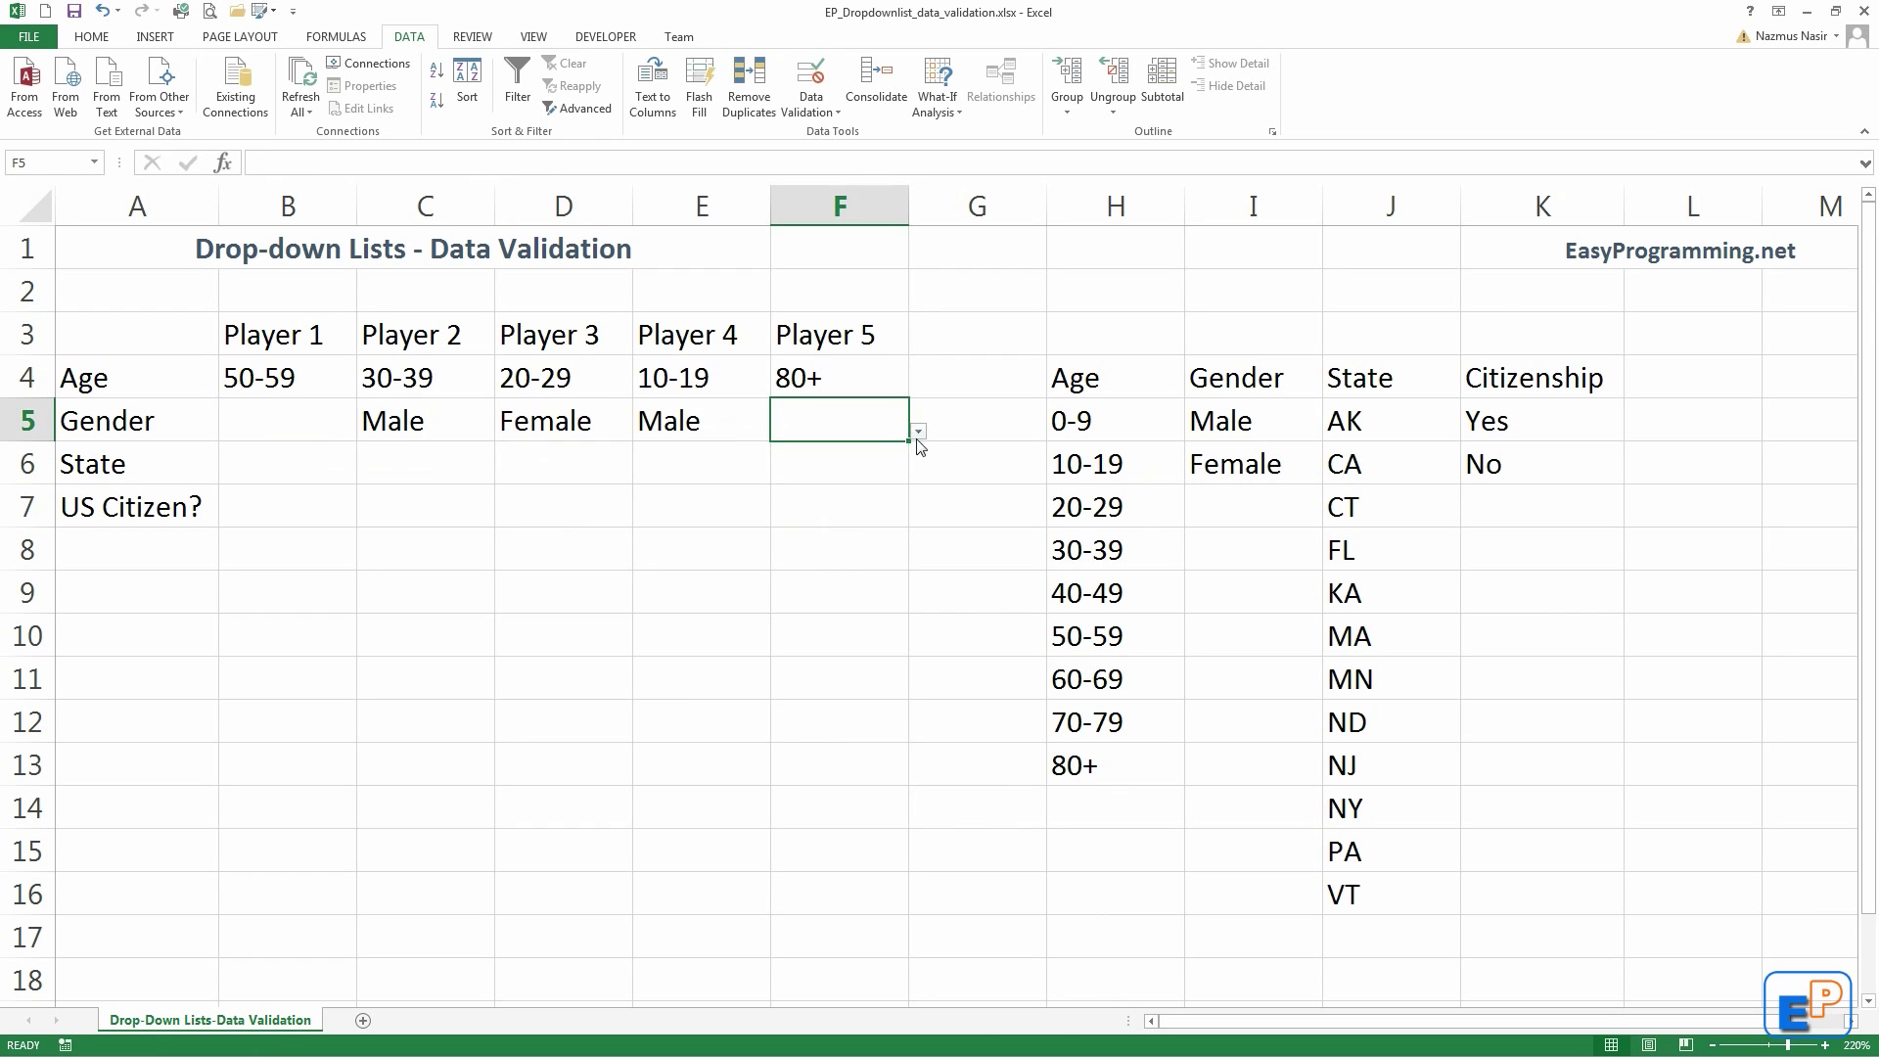
pyautogui.click(918, 432)
pyautogui.click(763, 455)
# Step: Set Player 1's gender to Female, keeping C5's Male after the replace warning
pyautogui.click(247, 415)
pyautogui.moveTo(344, 435); pyautogui.dragTo(369, 428)
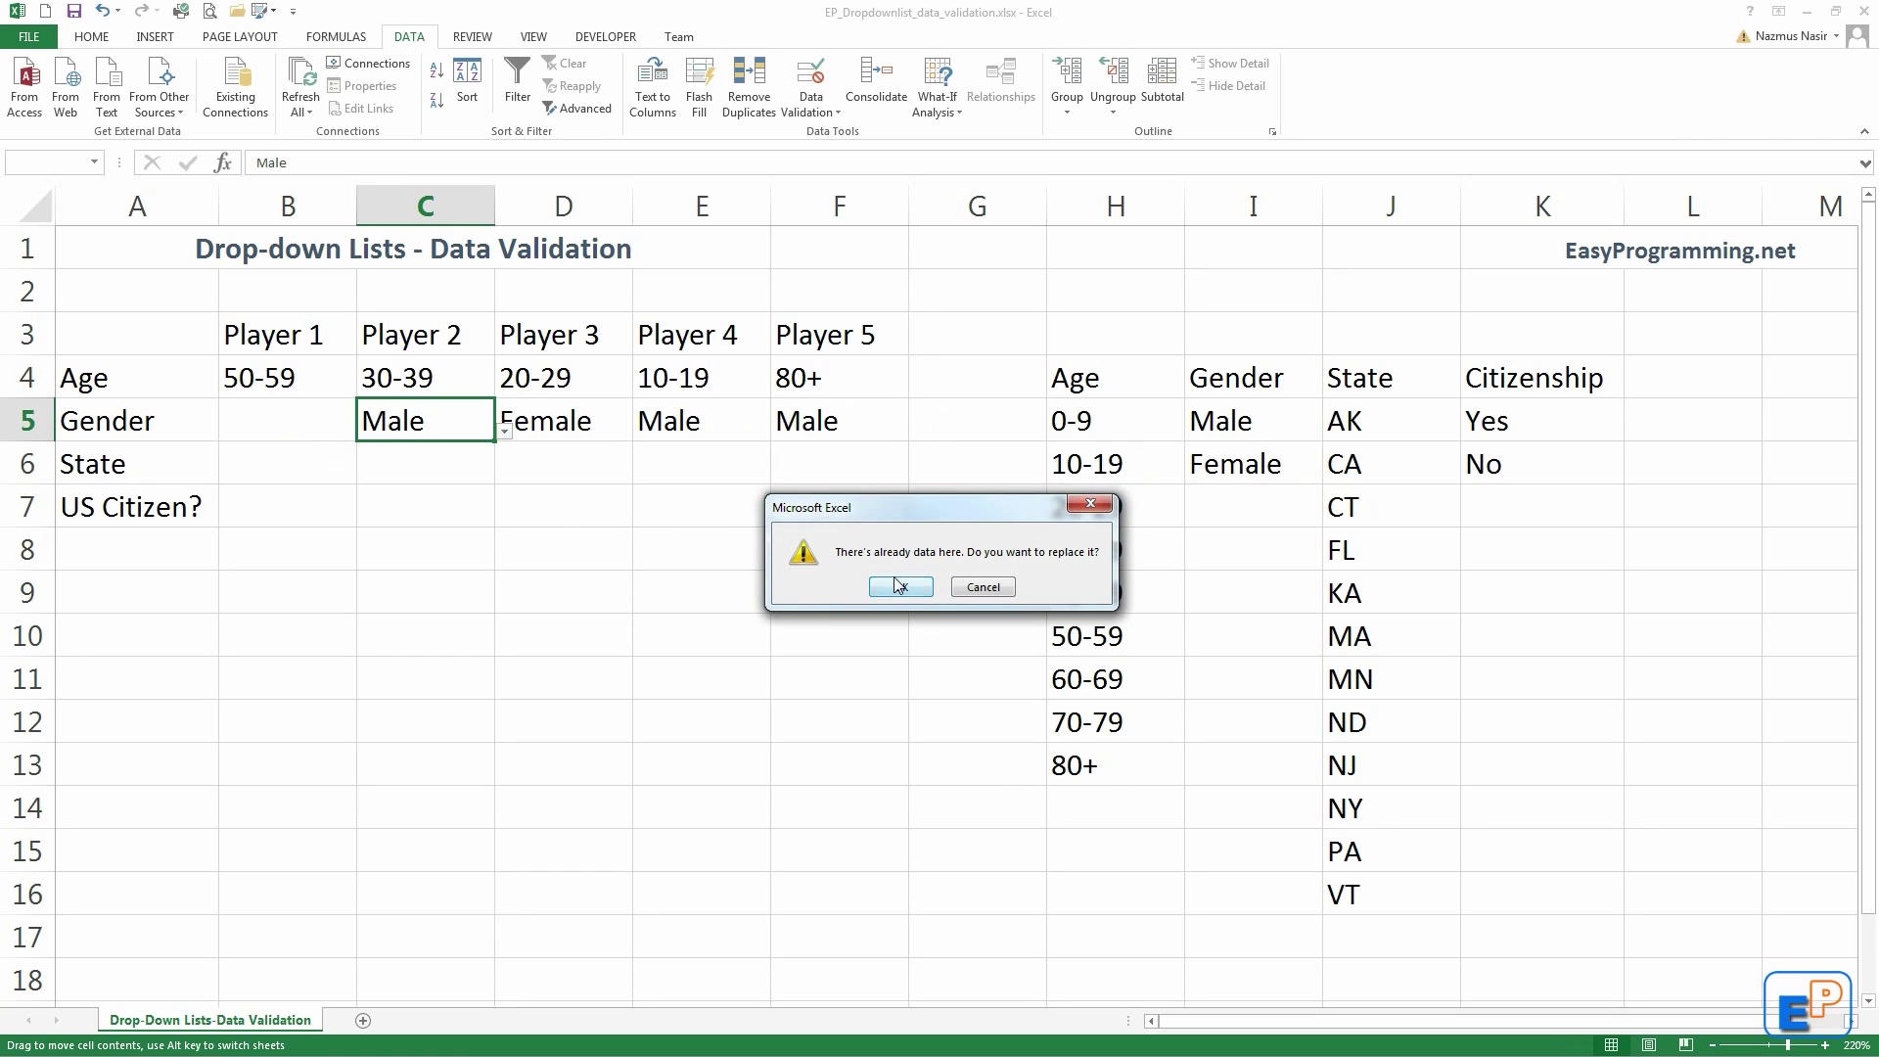
pyautogui.click(898, 585)
pyautogui.click(281, 416)
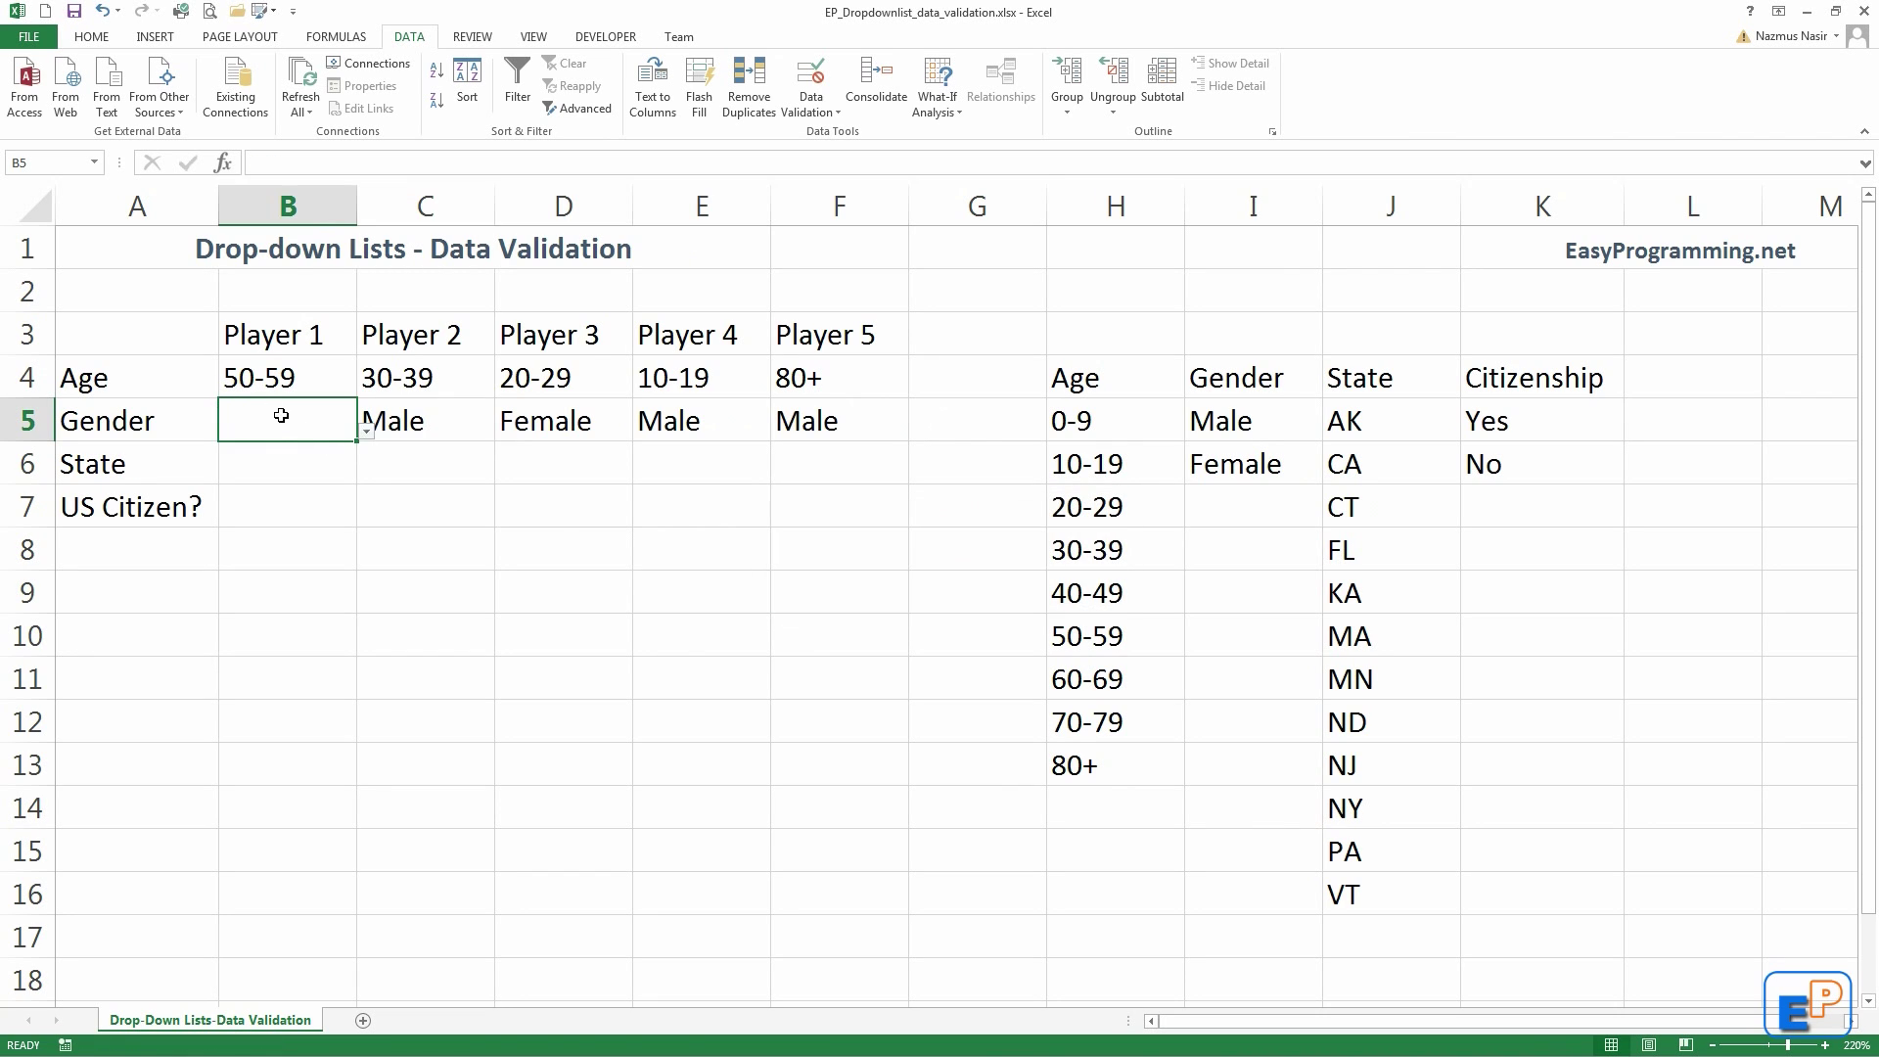
pyautogui.click(367, 431)
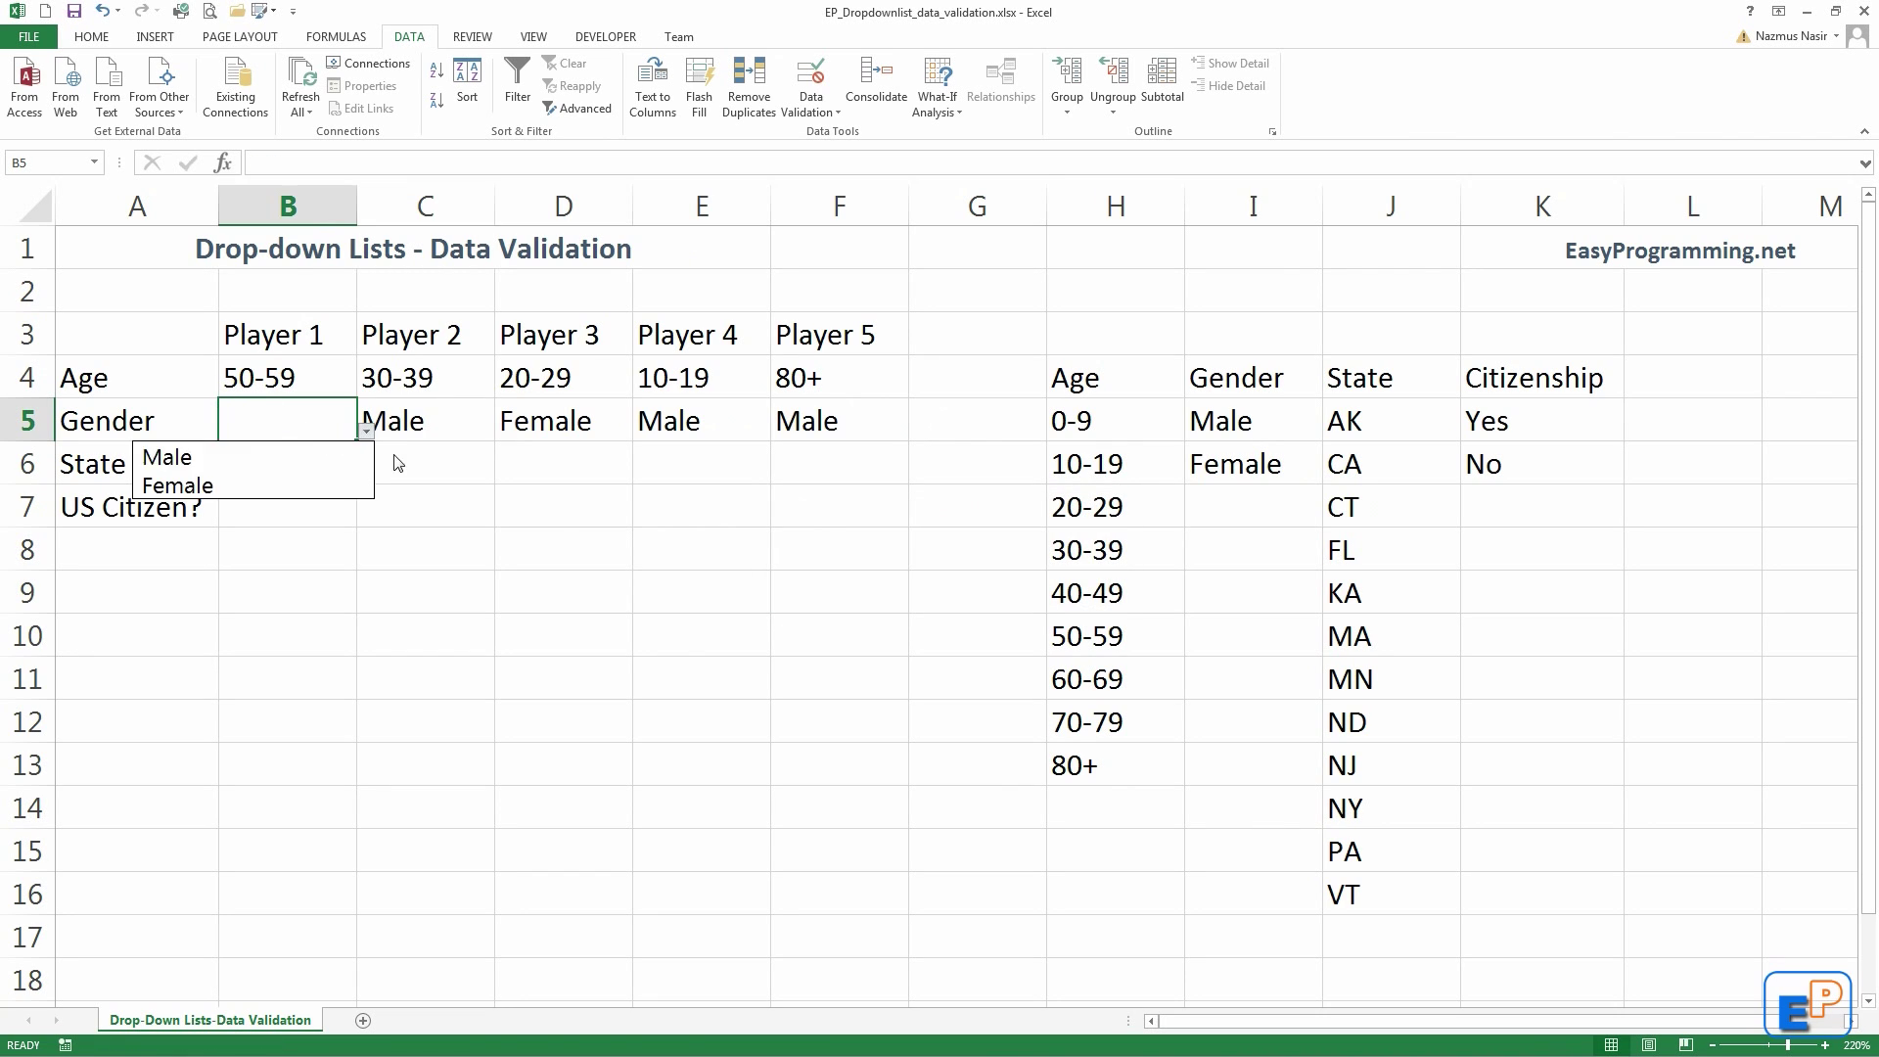
pyautogui.click(298, 479)
pyautogui.click(281, 464)
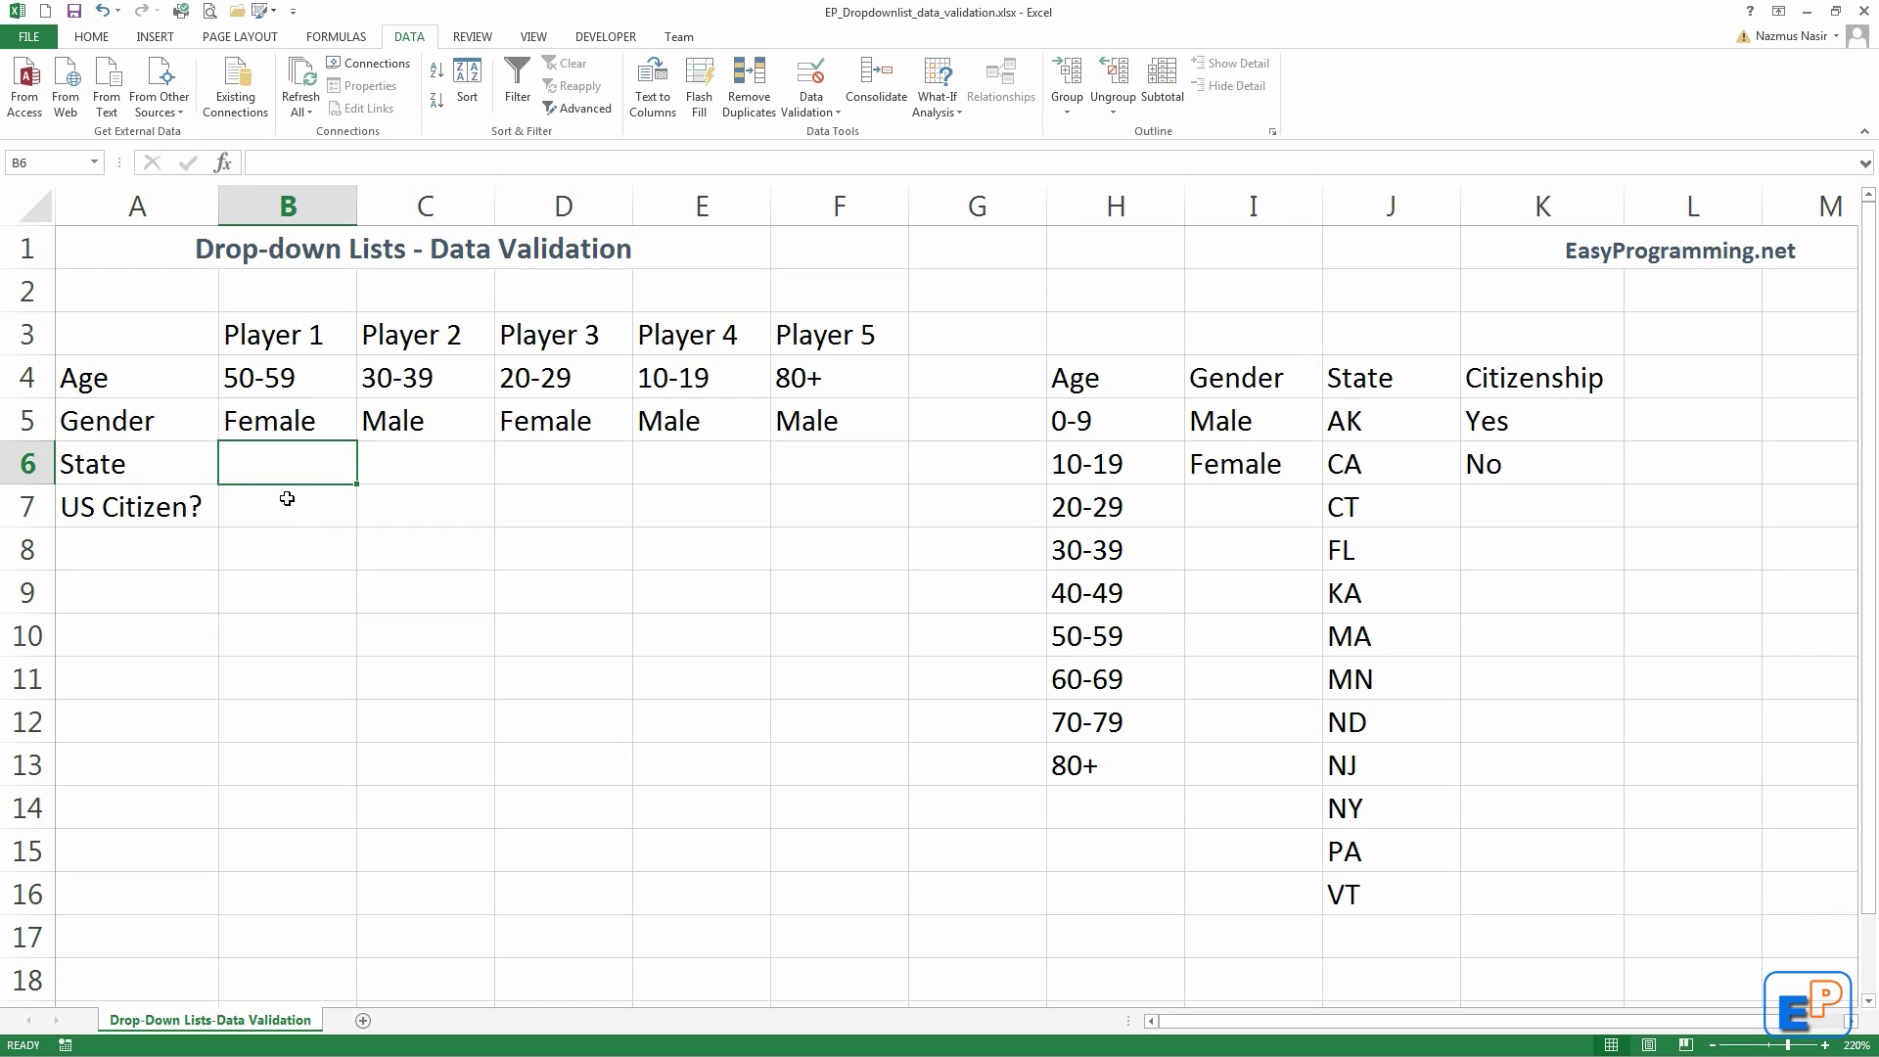
# Step: Restrict B6 to a List data validation of the state codes in $J$5:$J$16
pyautogui.moveTo(277, 470); pyautogui.dragTo(273, 512)
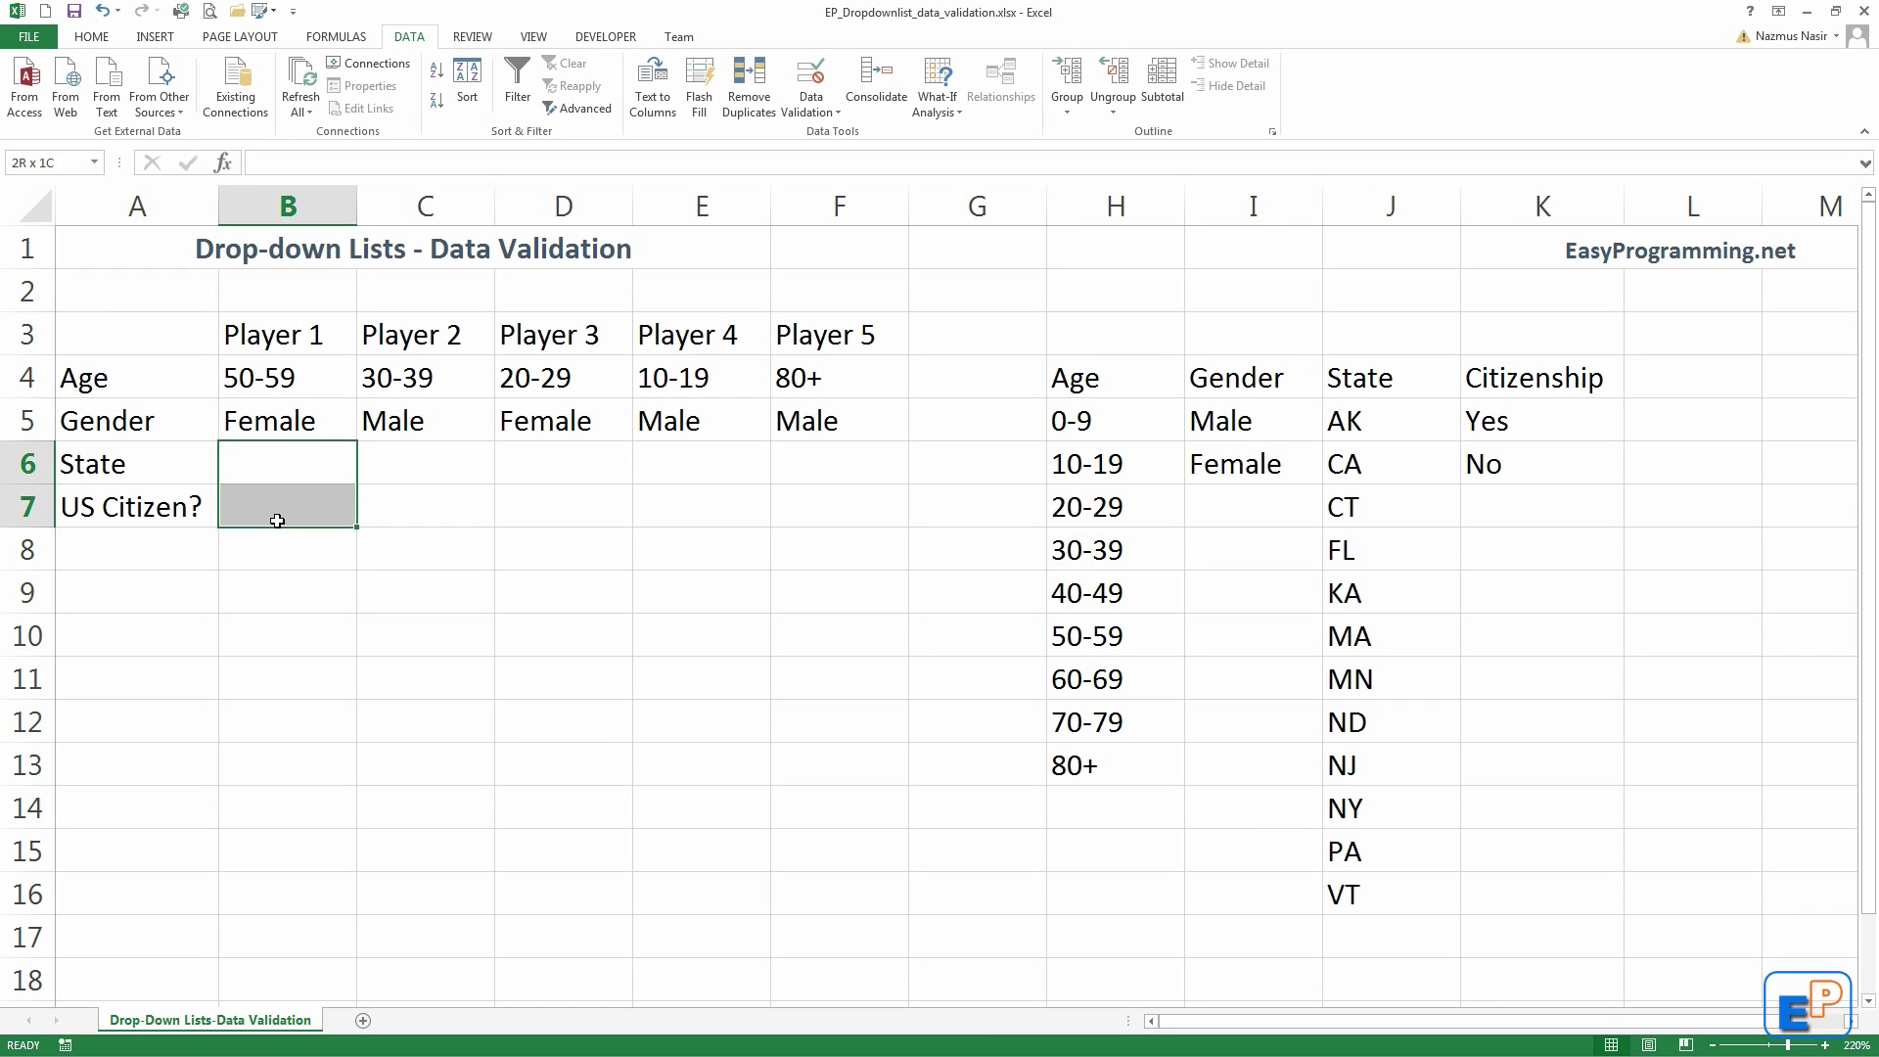
pyautogui.click(323, 495)
pyautogui.keyDown('shift'); pyautogui.click(881, 474); pyautogui.keyUp('shift')
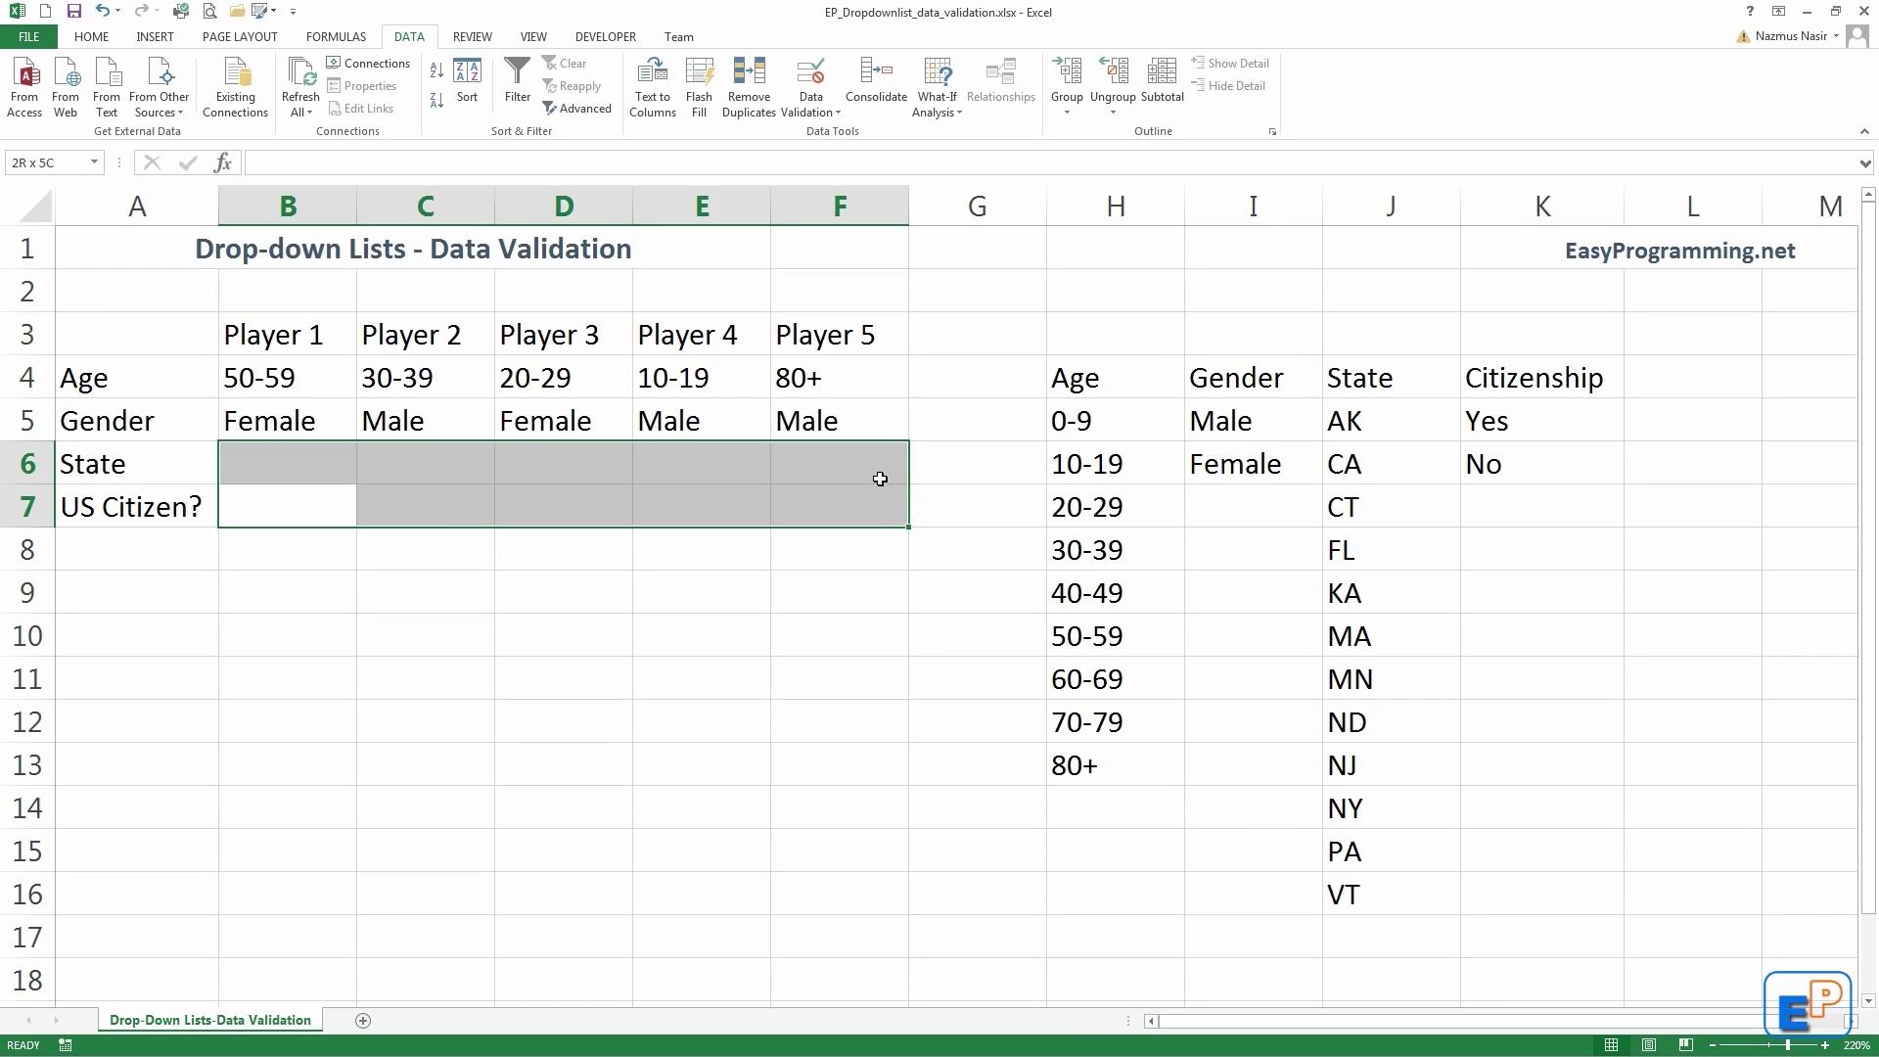
pyautogui.click(281, 599)
pyautogui.click(280, 473)
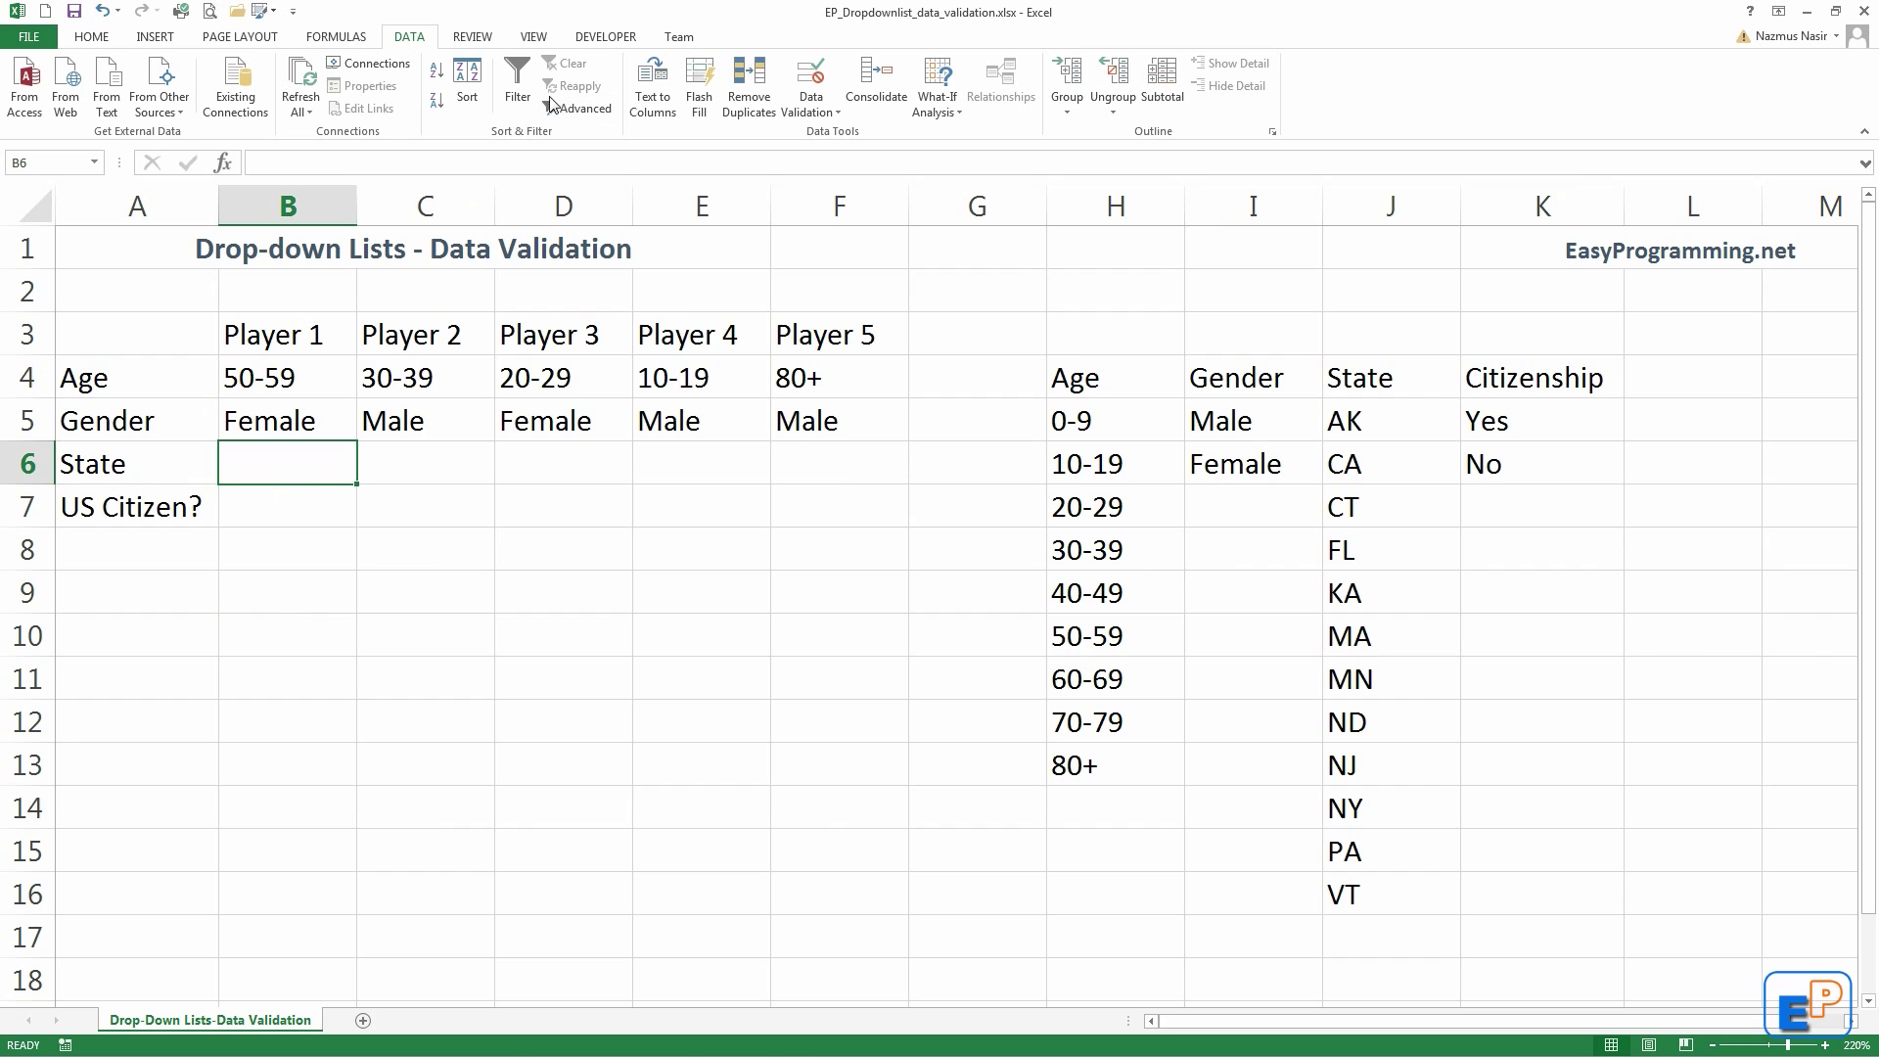
pyautogui.click(811, 77)
pyautogui.click(661, 392)
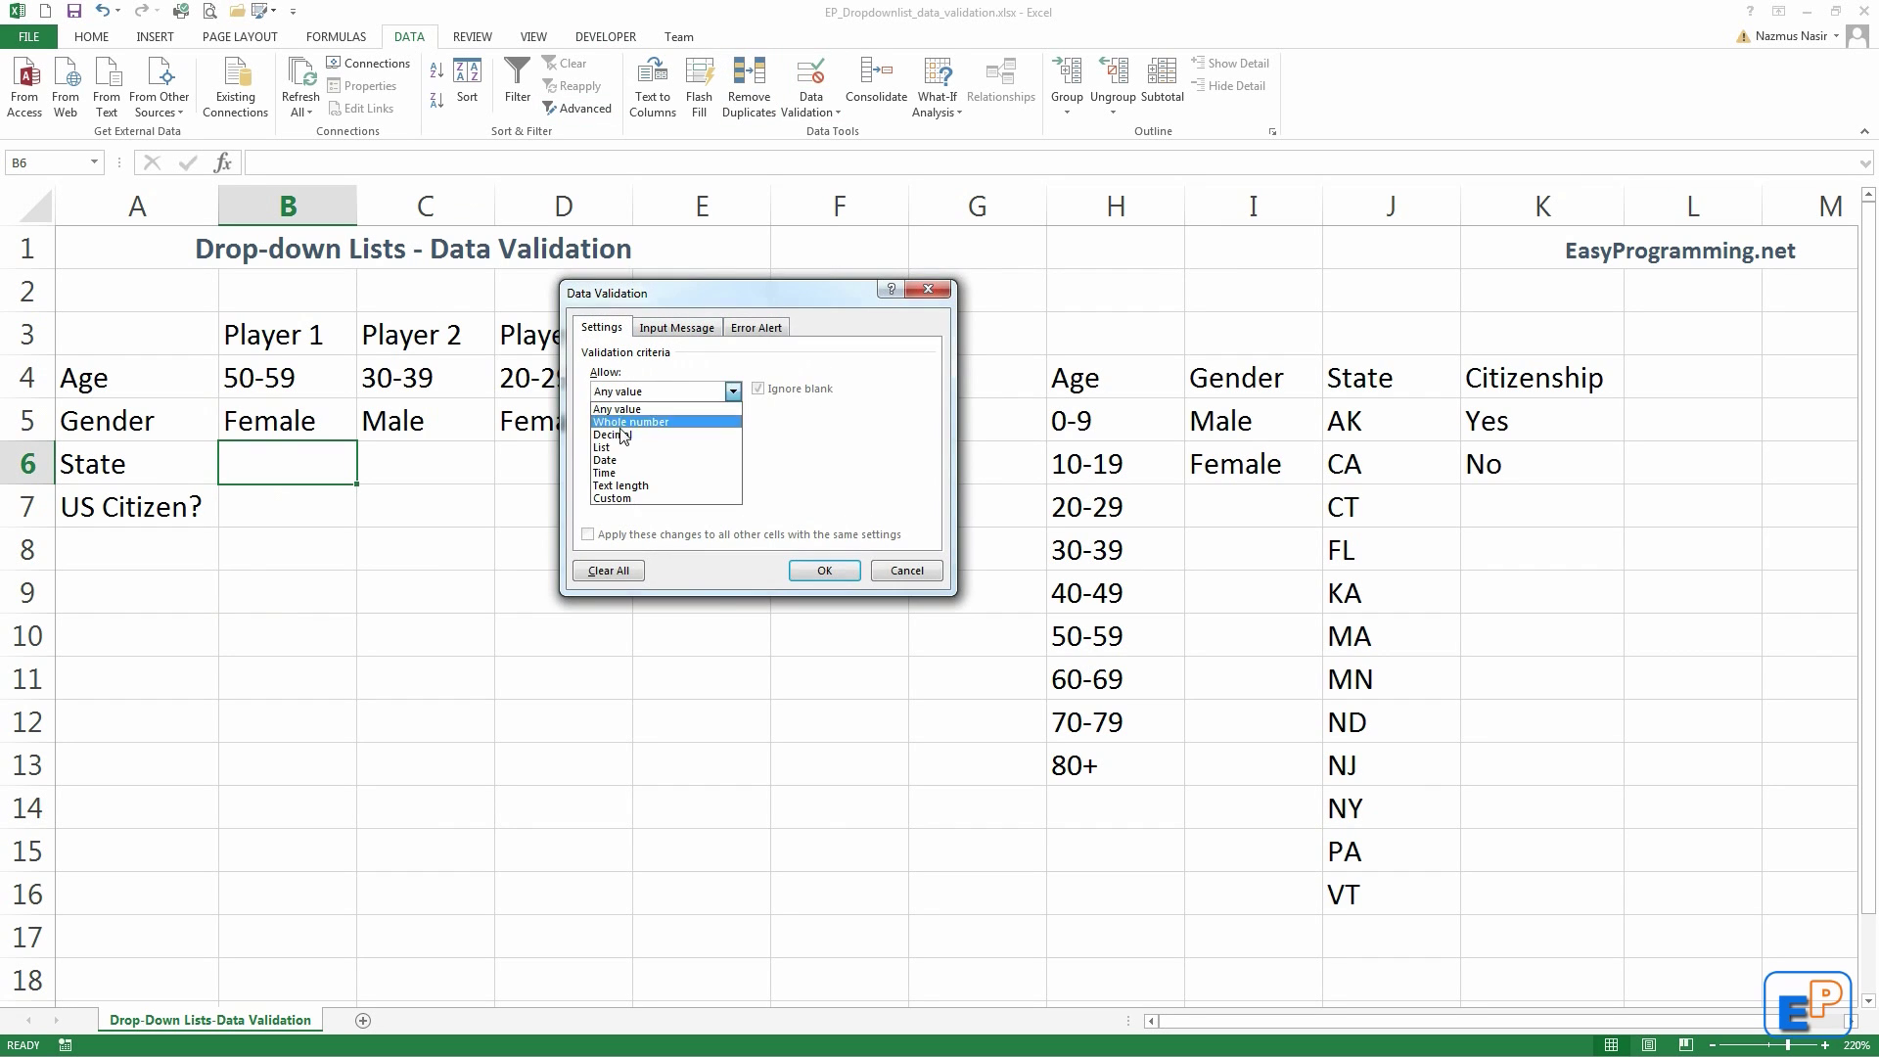
pyautogui.click(626, 453)
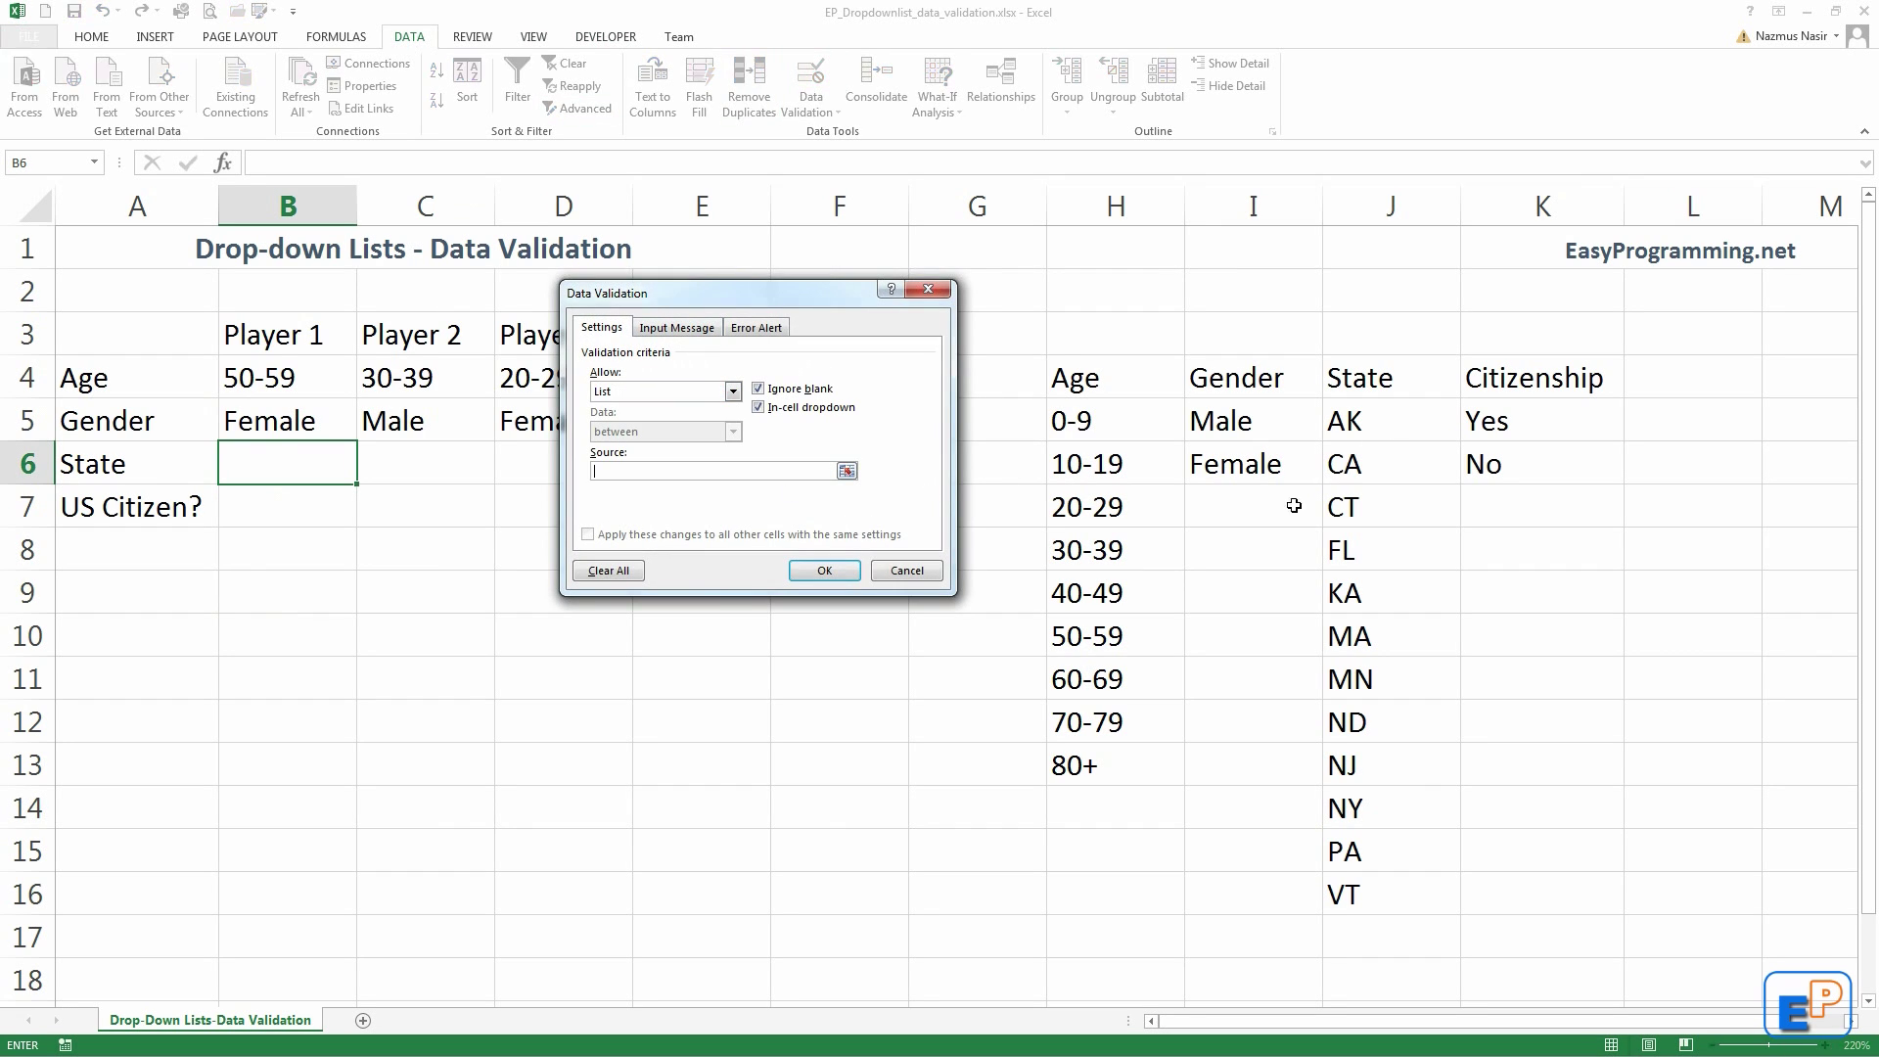
pyautogui.moveTo(1390, 431); pyautogui.dragTo(1359, 877)
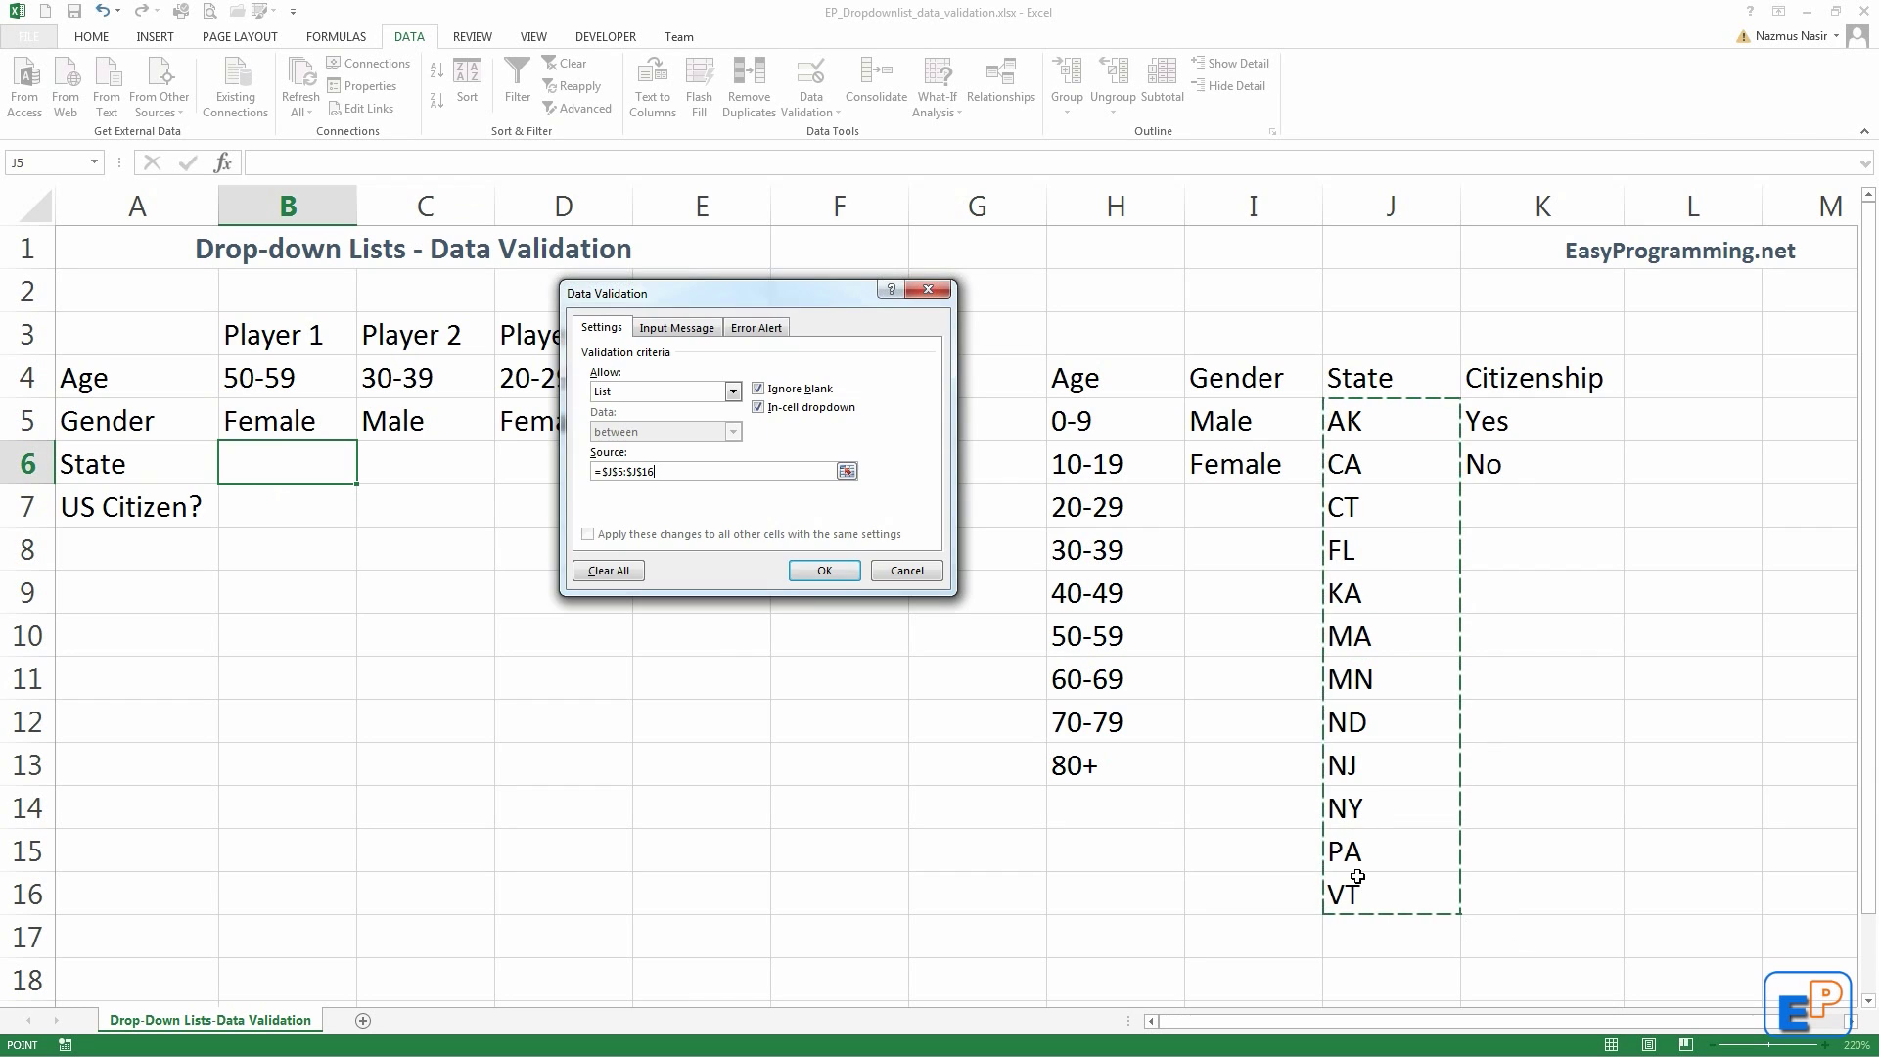
pyautogui.click(814, 580)
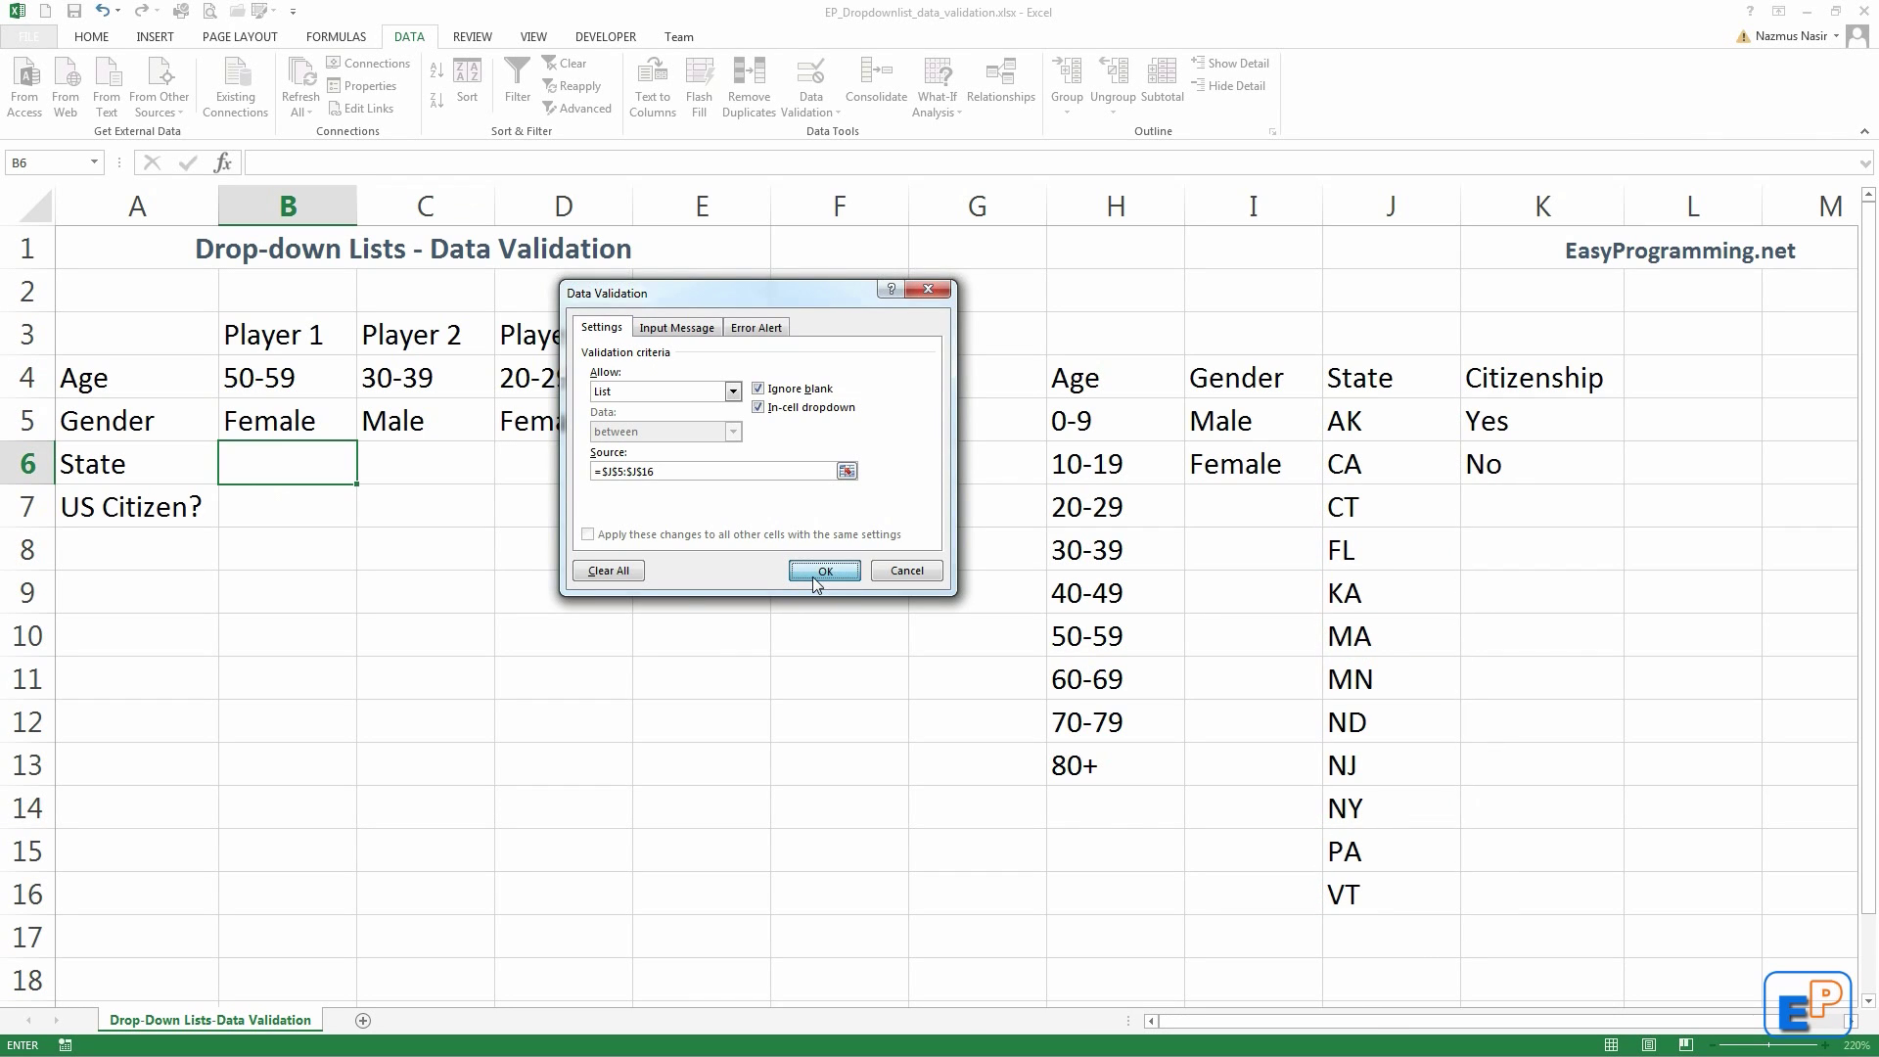
pyautogui.click(824, 572)
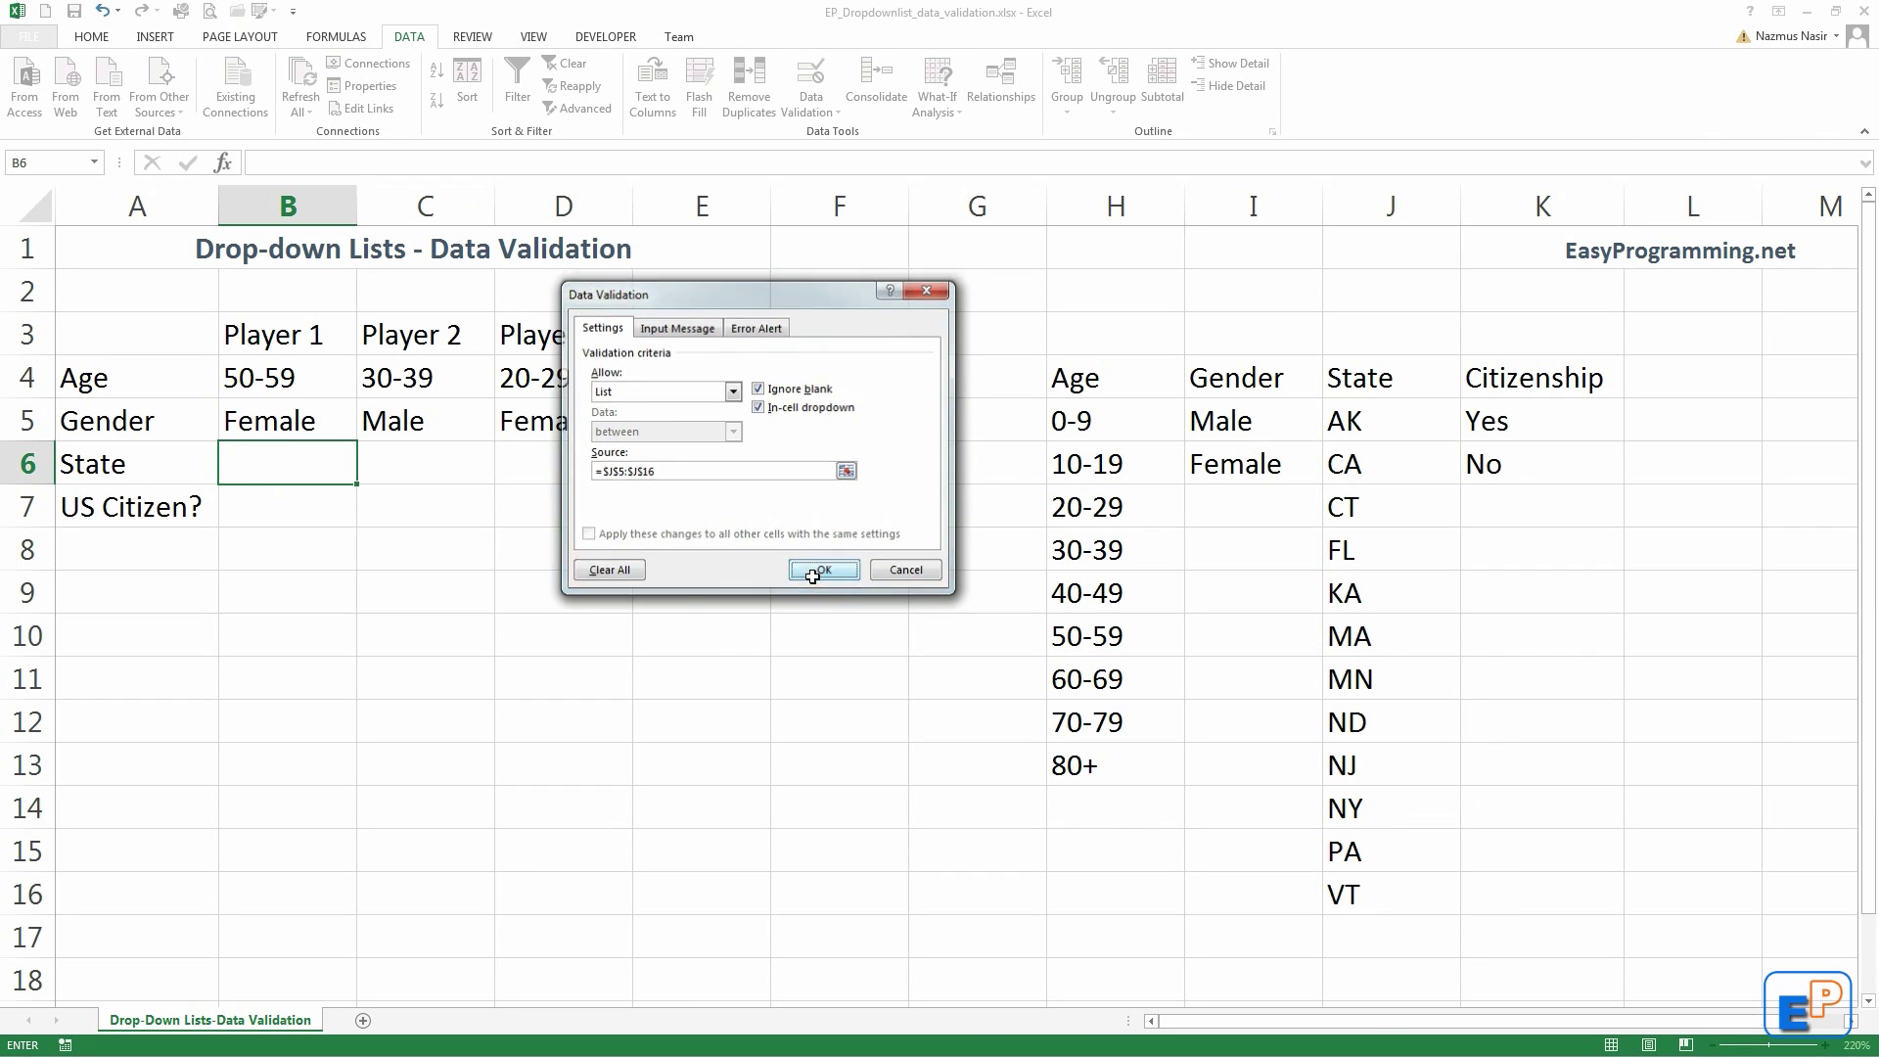
pyautogui.click(288, 500)
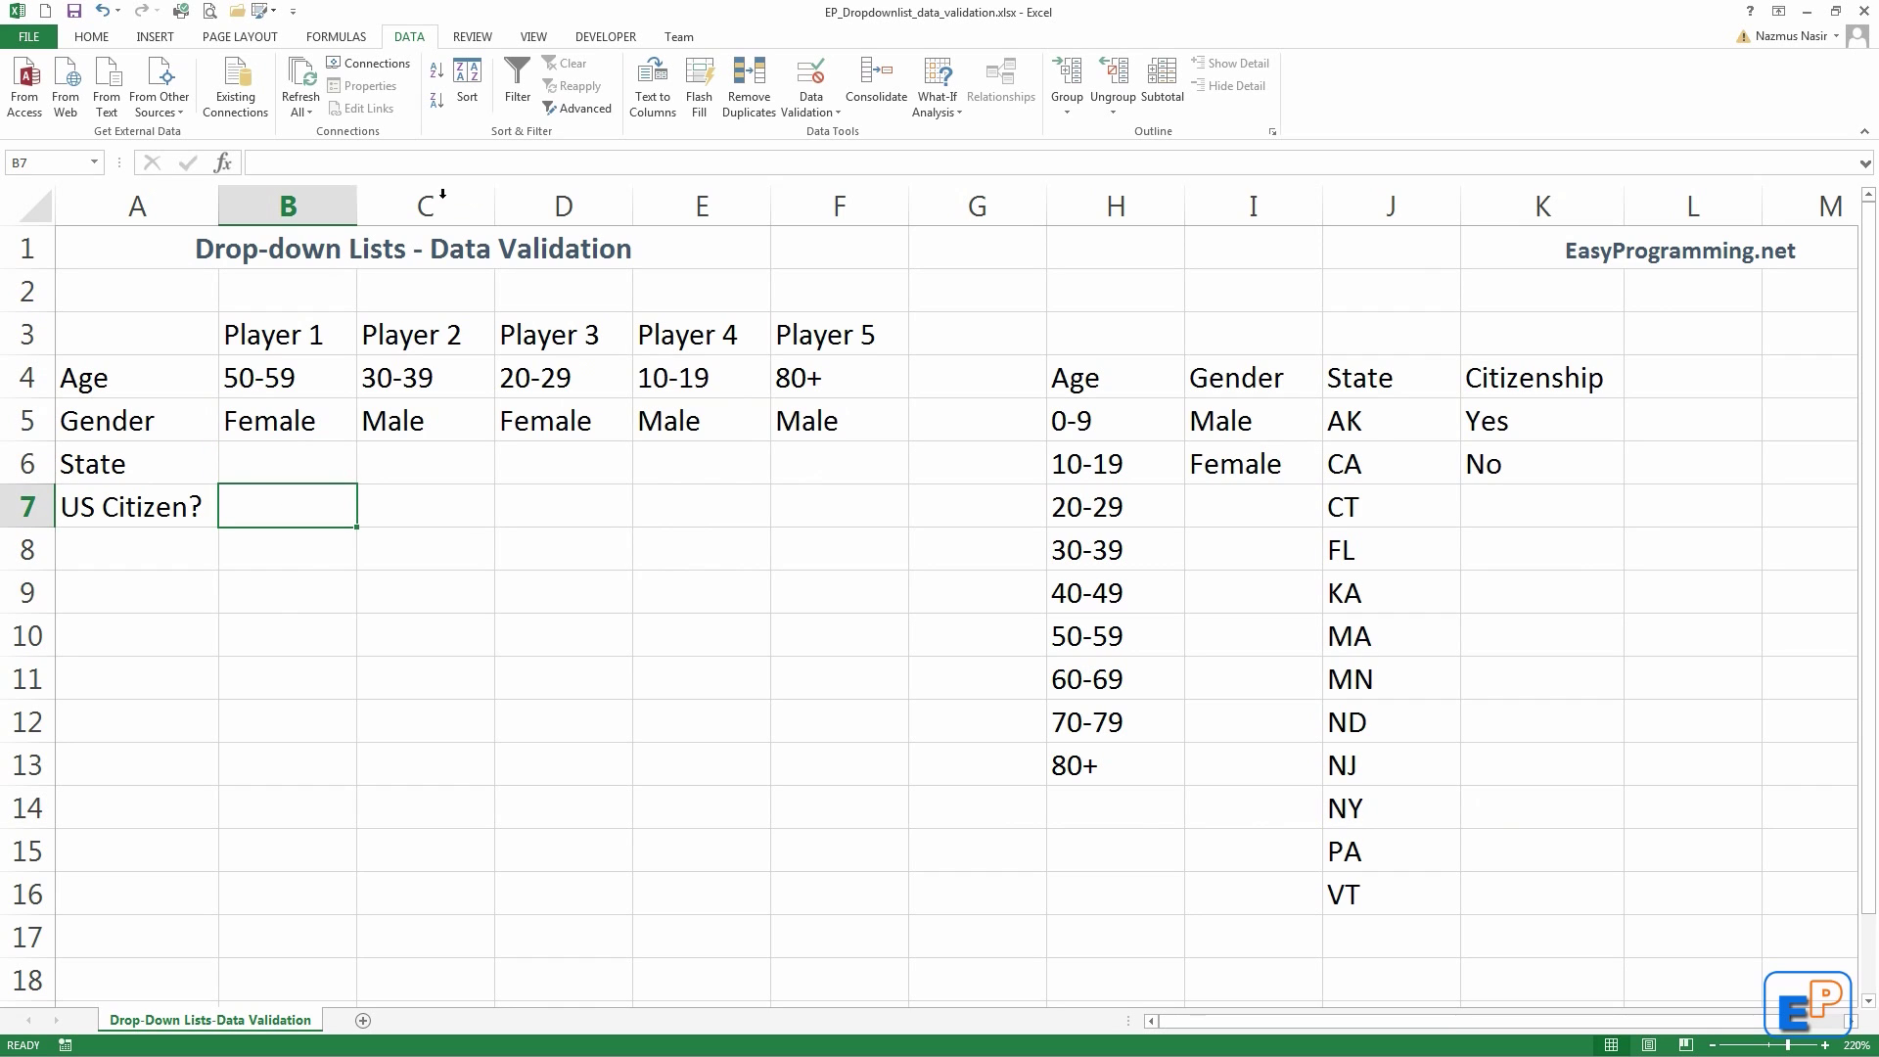
# Step: Give B7 a List data validation of Yes/No from $K$5:$K$6
pyautogui.click(811, 77)
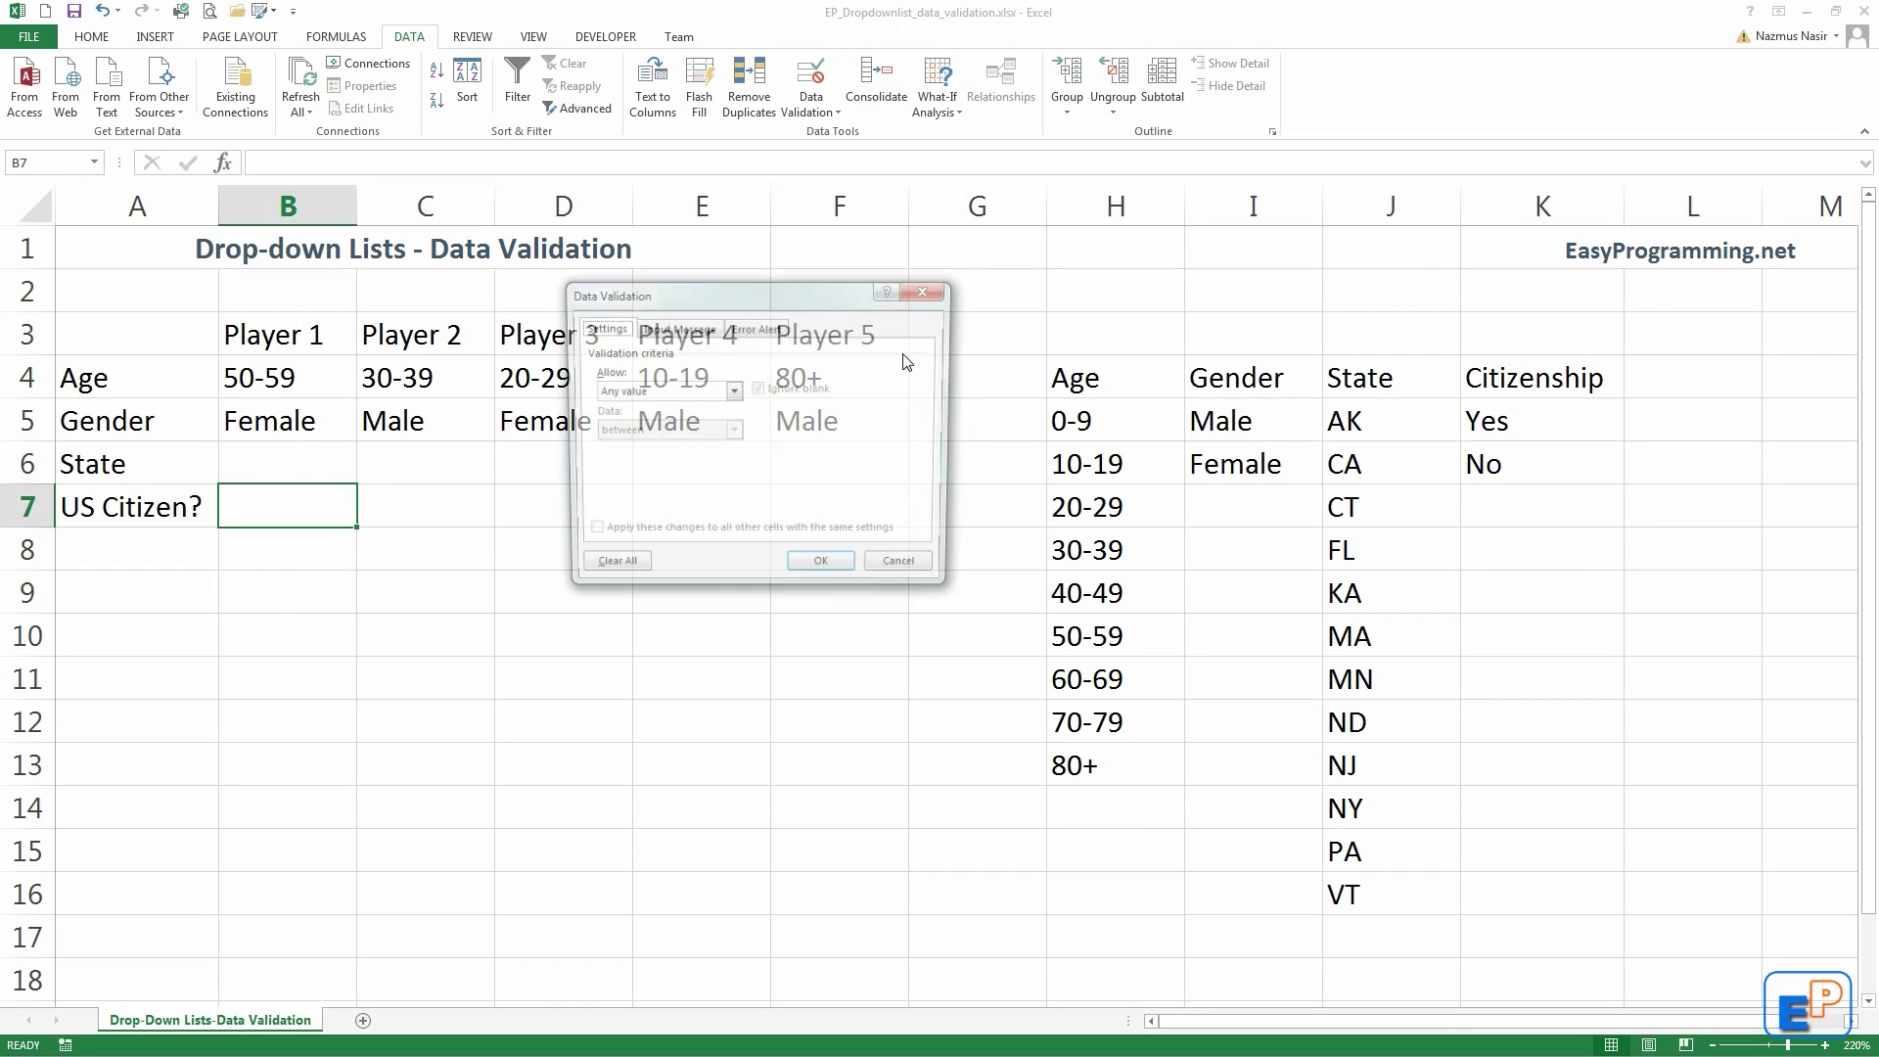
pyautogui.click(734, 391)
pyautogui.click(646, 453)
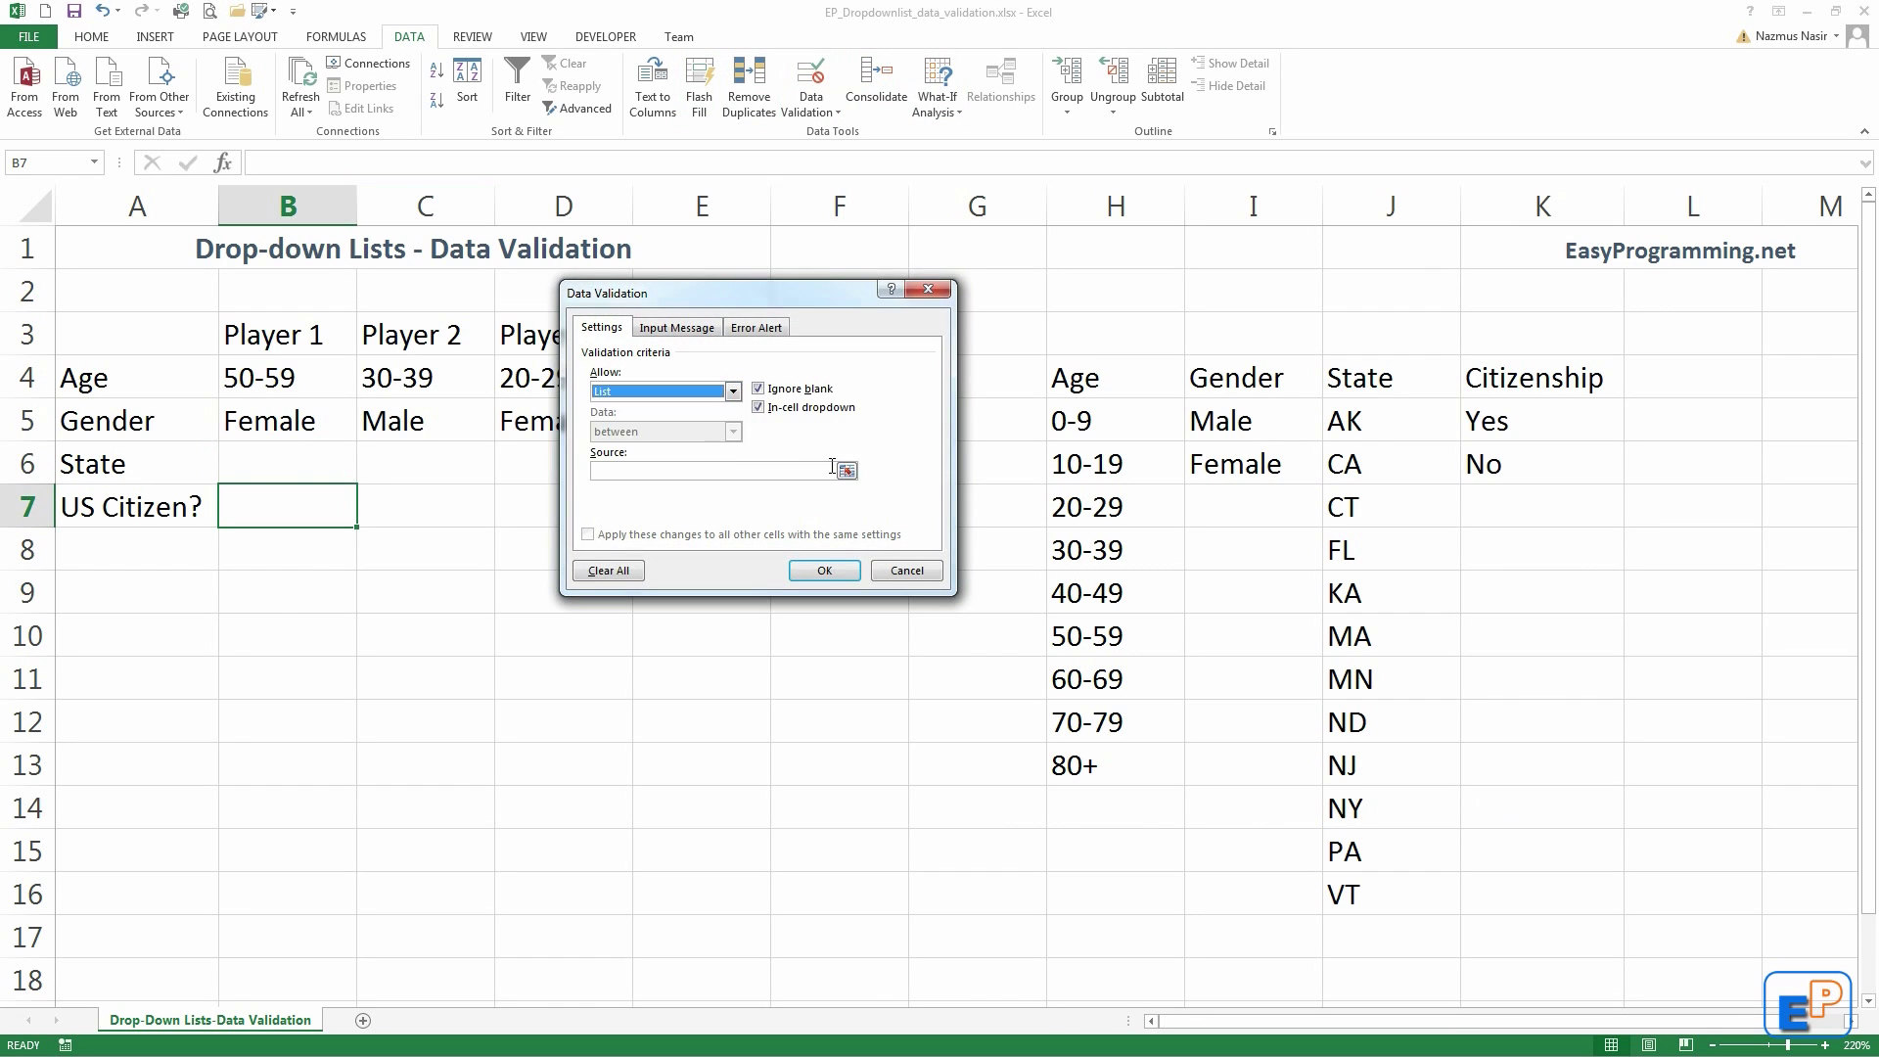
pyautogui.click(833, 469)
pyautogui.moveTo(1527, 423); pyautogui.dragTo(1537, 468)
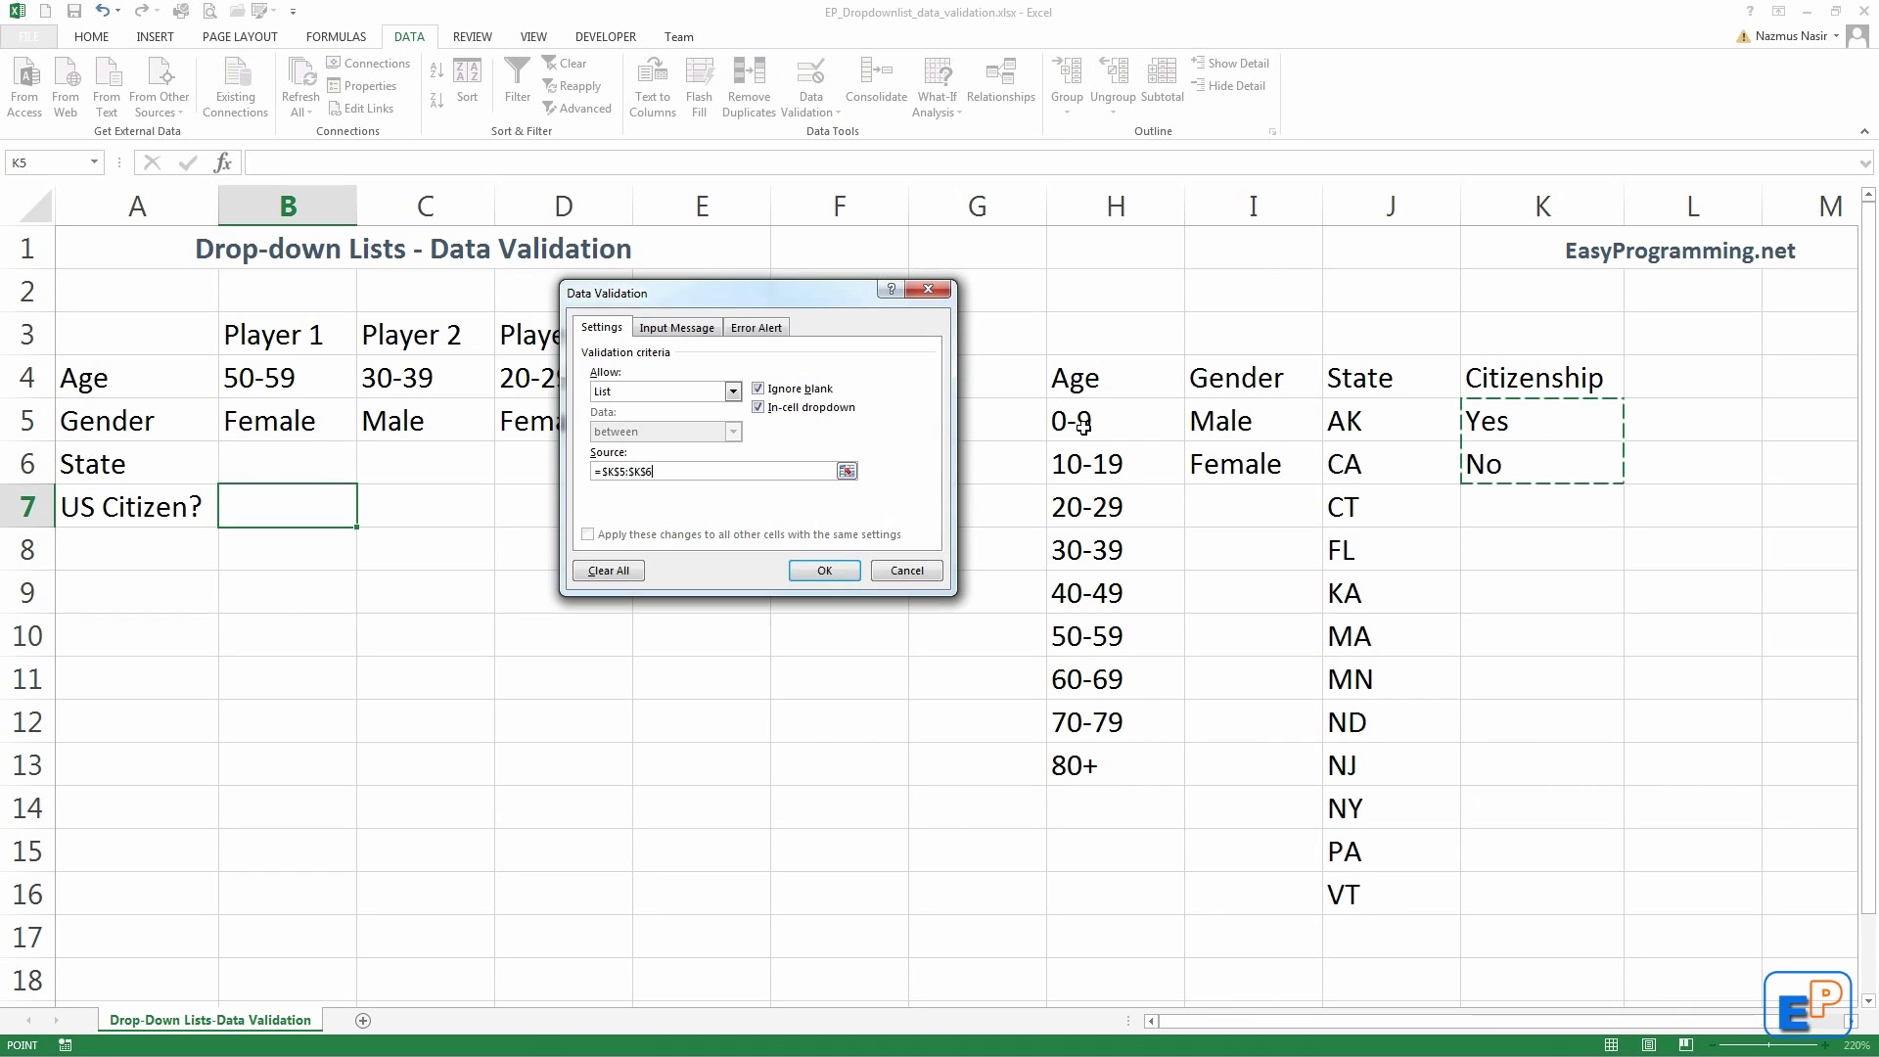
pyautogui.click(828, 571)
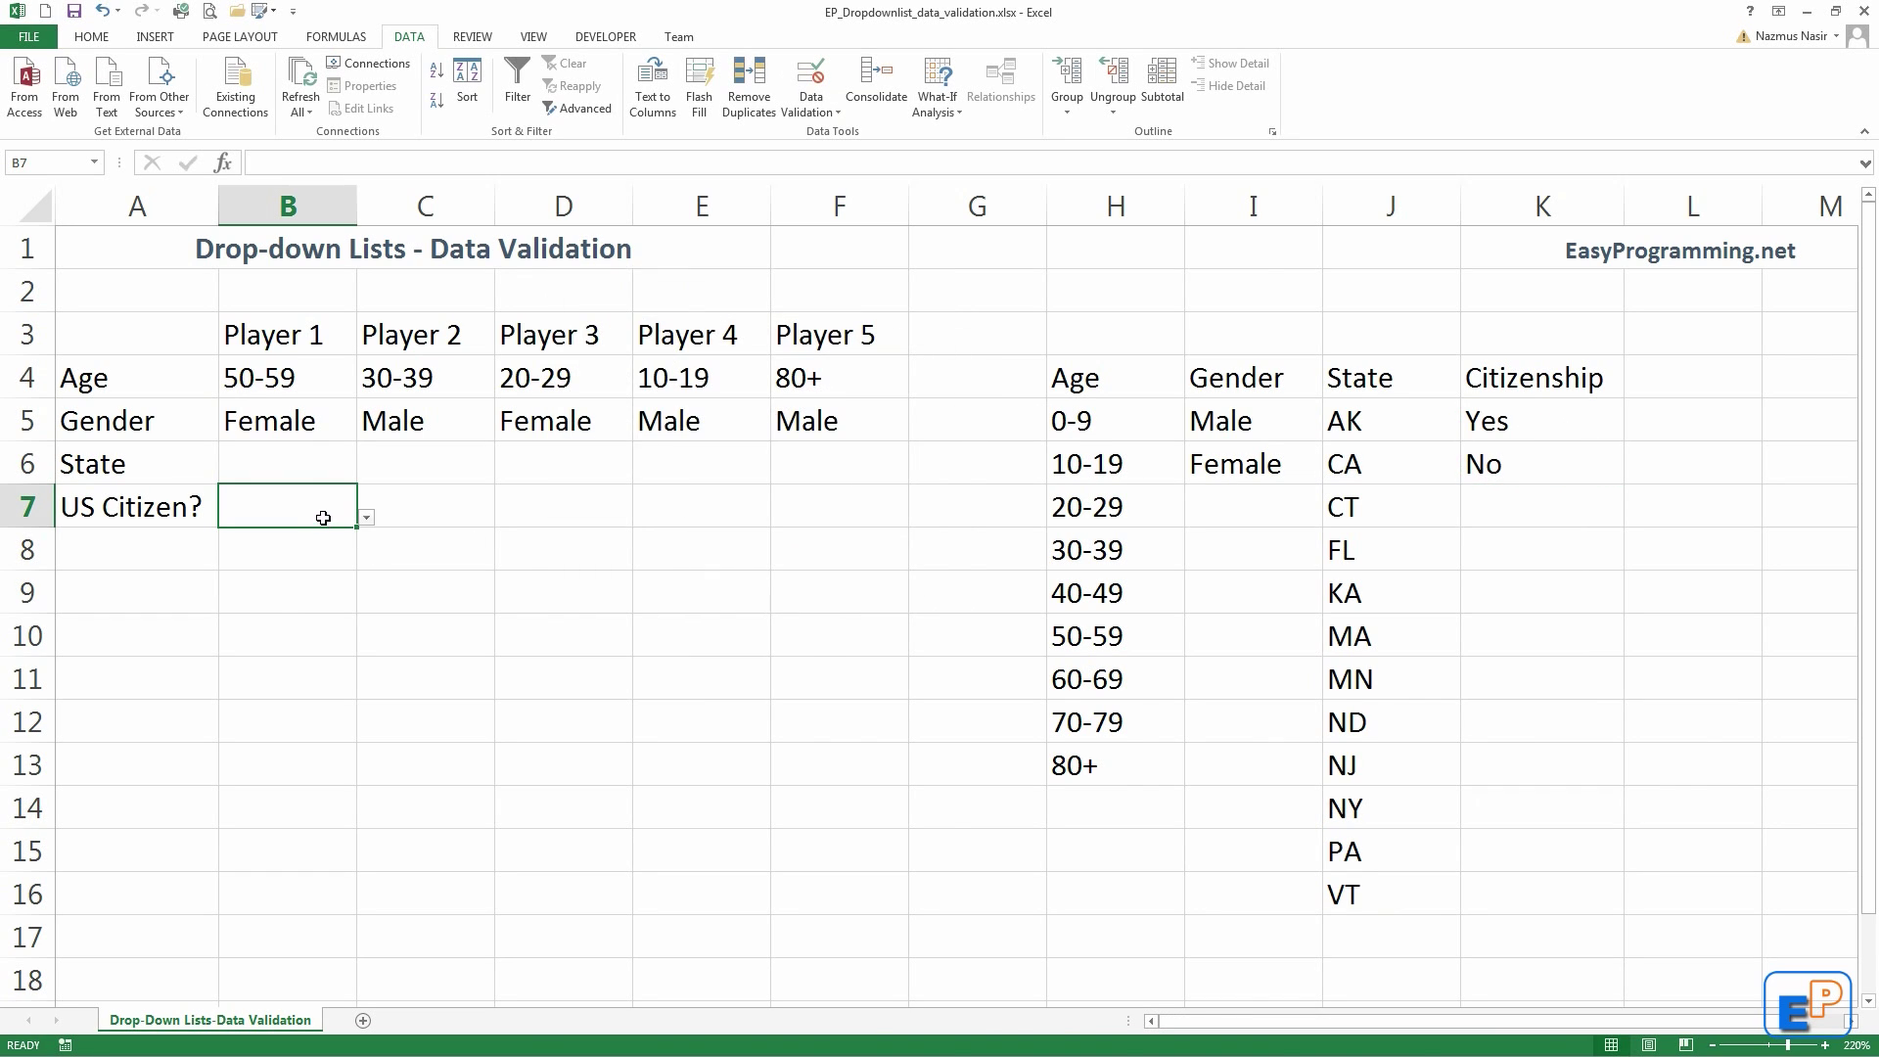
# Step: Pick No from B7's drop-down, then reselect cells B6:B7 and B7
pyautogui.click(368, 519)
pyautogui.click(197, 571)
pyautogui.click(487, 504)
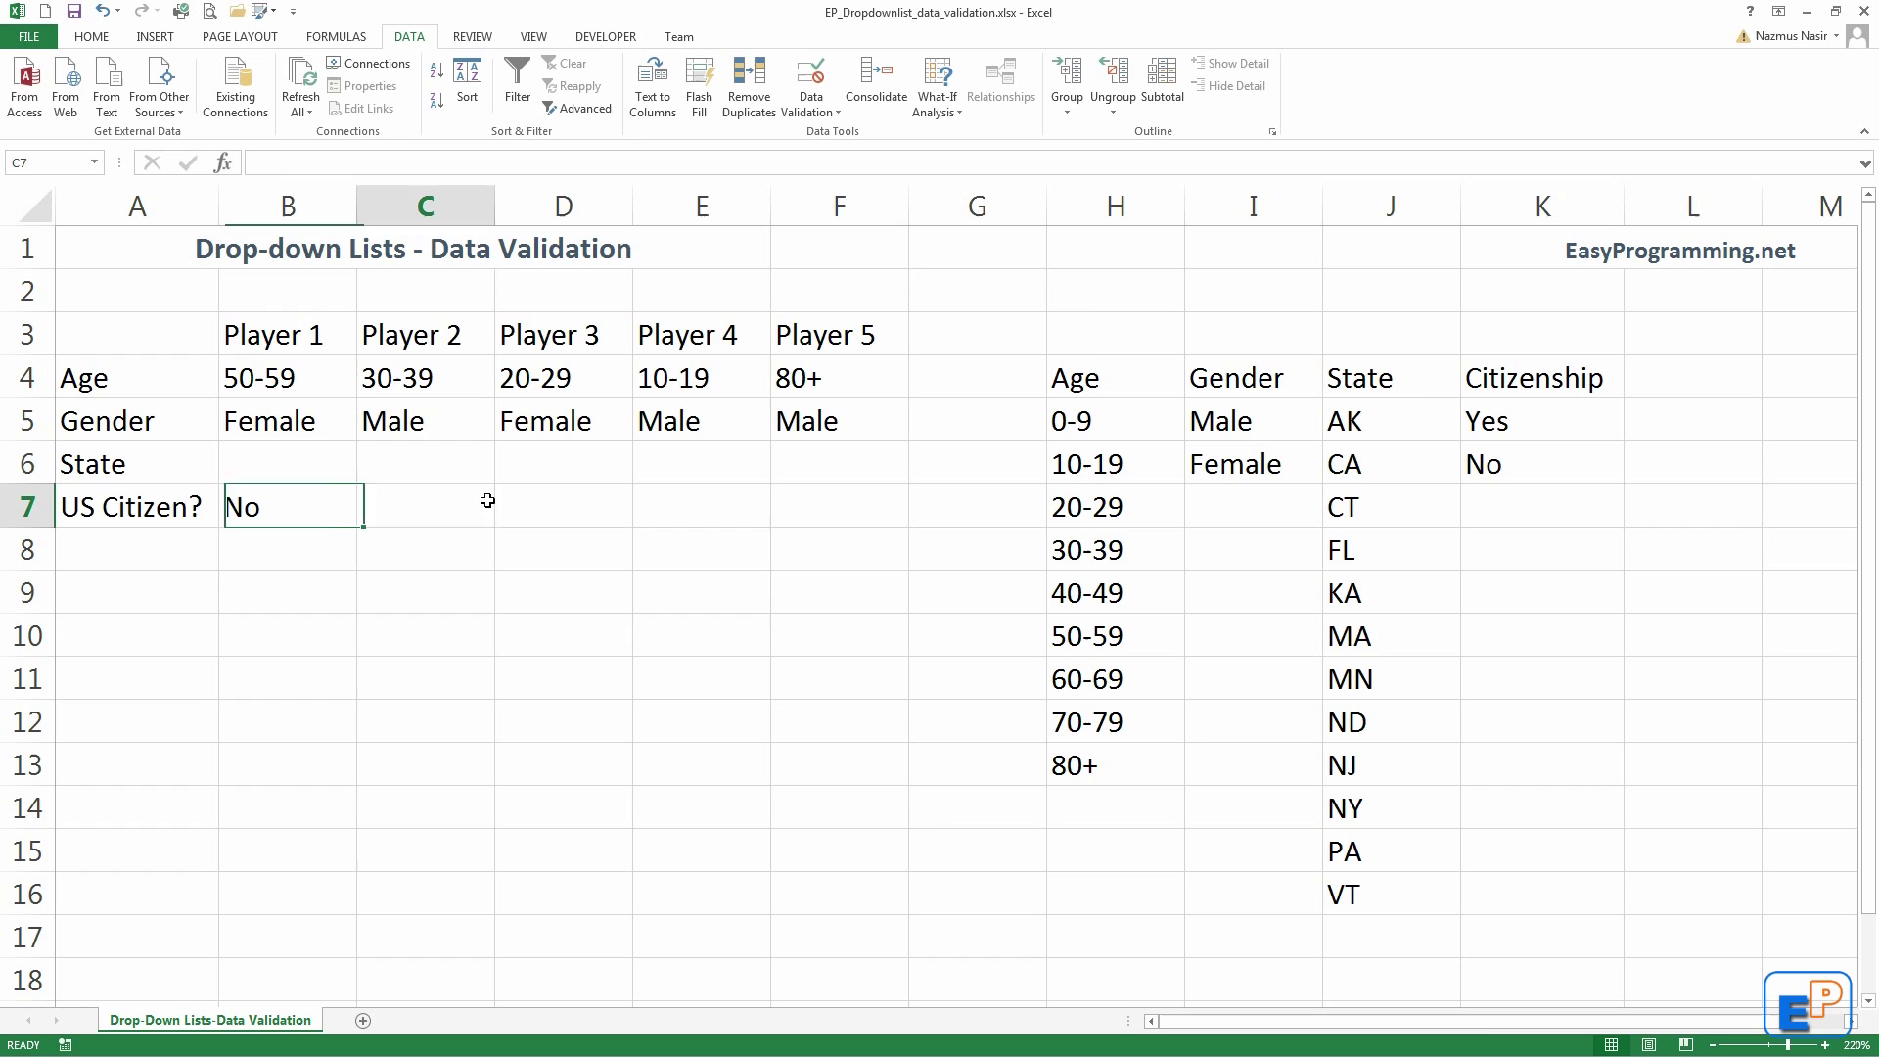
pyautogui.click(311, 449)
pyautogui.moveTo(312, 450); pyautogui.dragTo(369, 486)
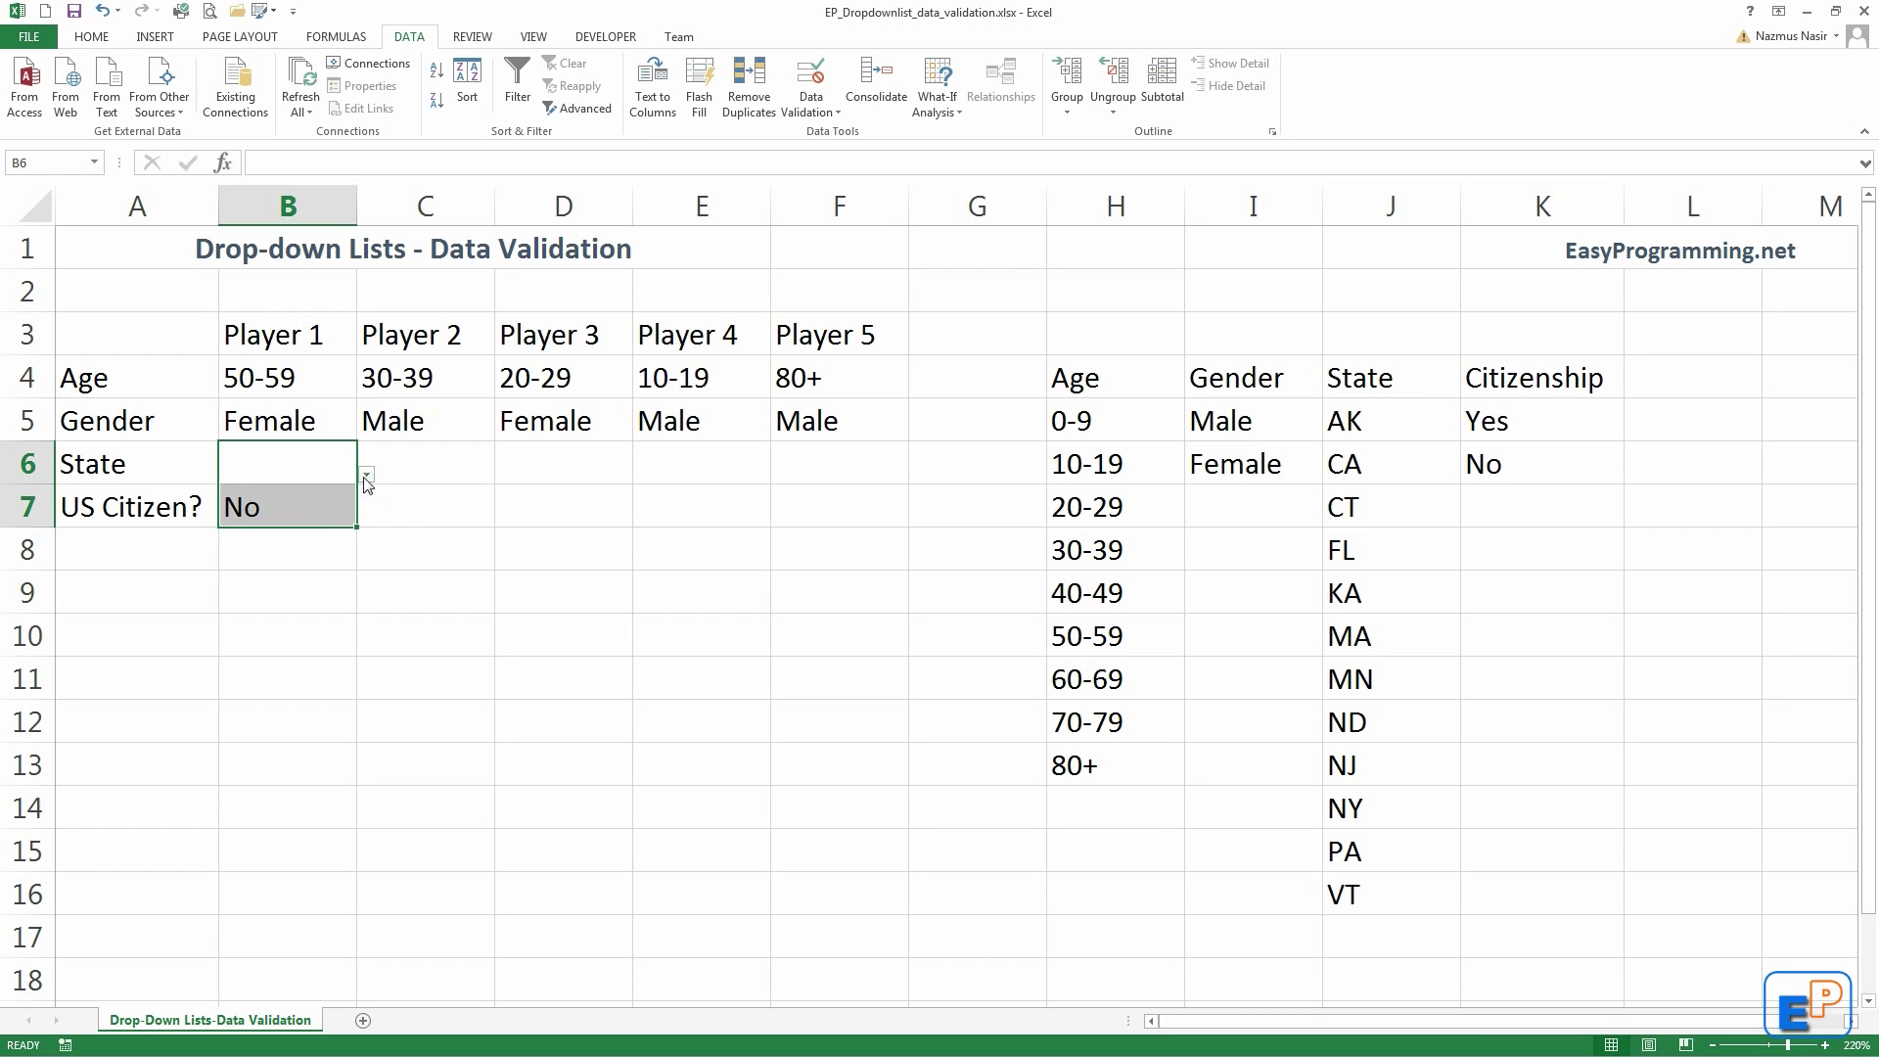
pyautogui.click(336, 512)
# Step: Clear 'No' from B7 and fill B6:B7's drop-downs across to column F
pyautogui.doubleClick(331, 511)
pyautogui.press('BackSpace')
pyautogui.press('BackSpace')
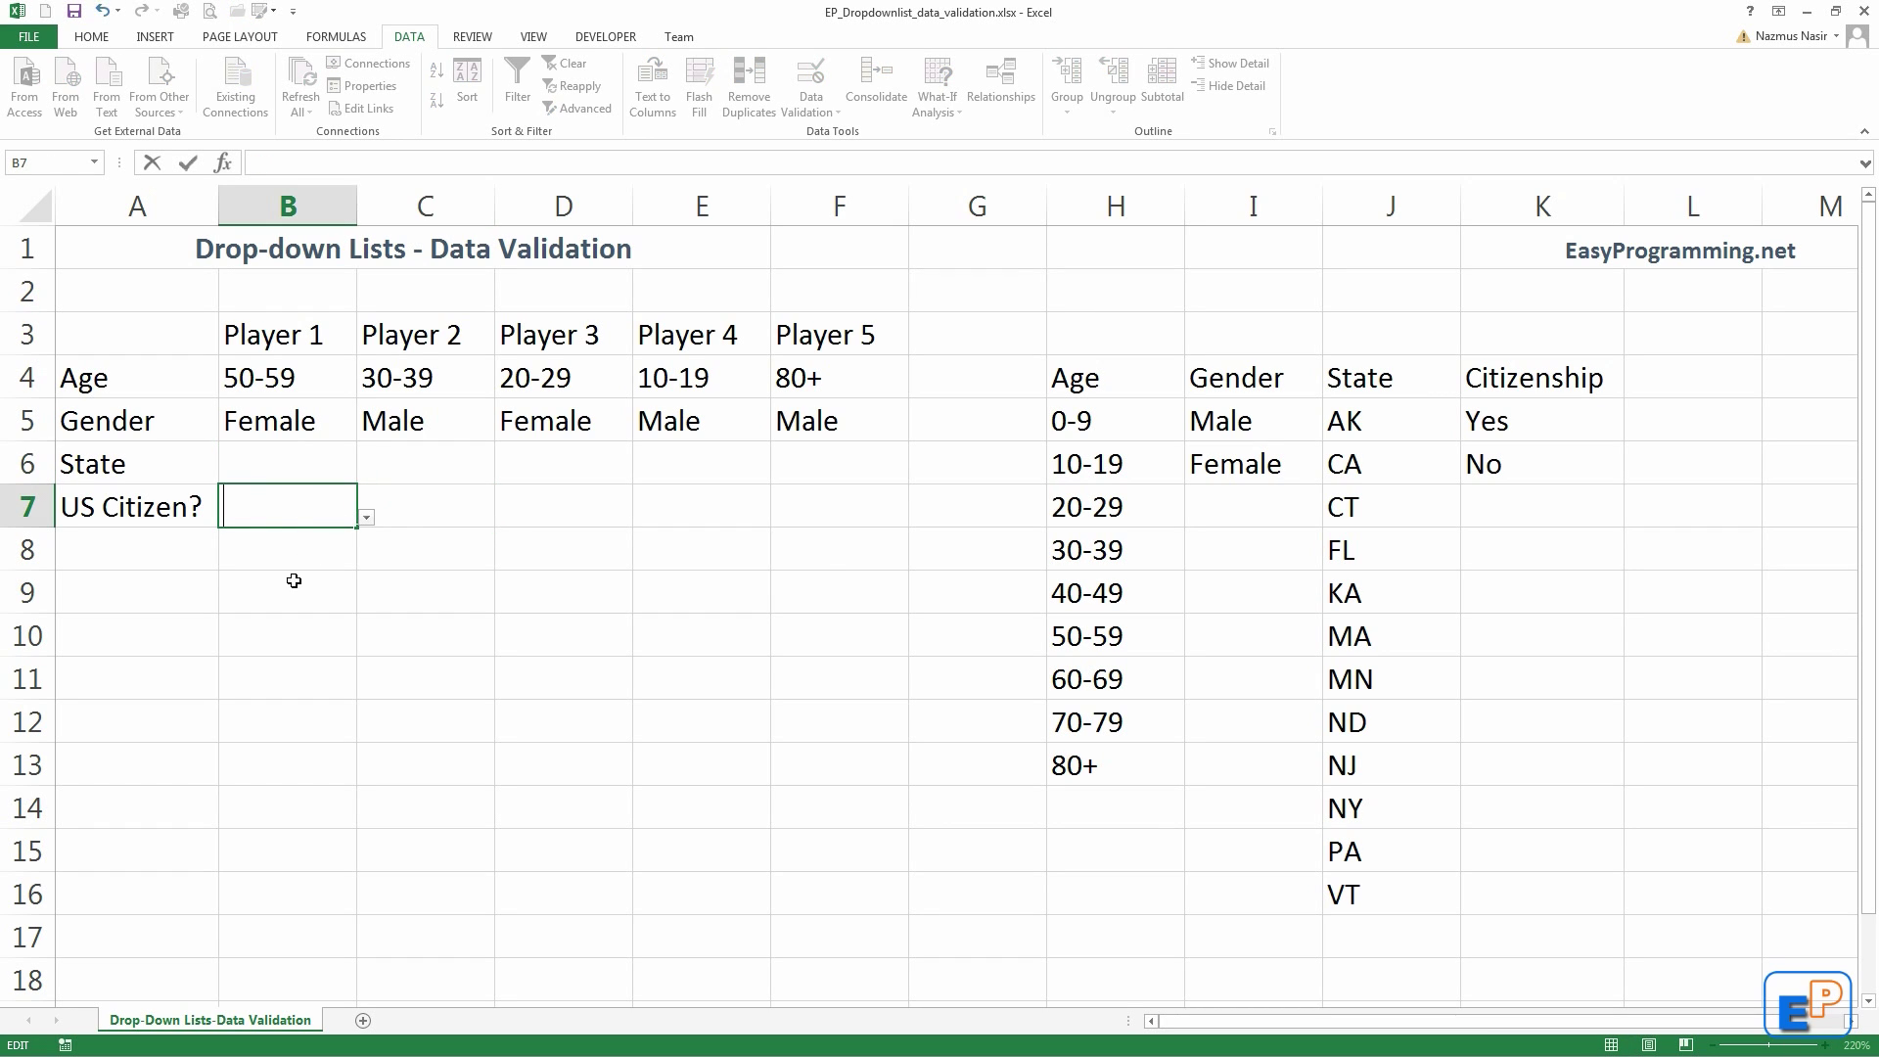
pyautogui.click(294, 579)
pyautogui.moveTo(306, 465); pyautogui.dragTo(885, 528)
pyautogui.click(876, 544)
# Step: Check that Player 5's State and US Citizen? cells, F6 and F7, offer drop-down lists
pyautogui.click(872, 462)
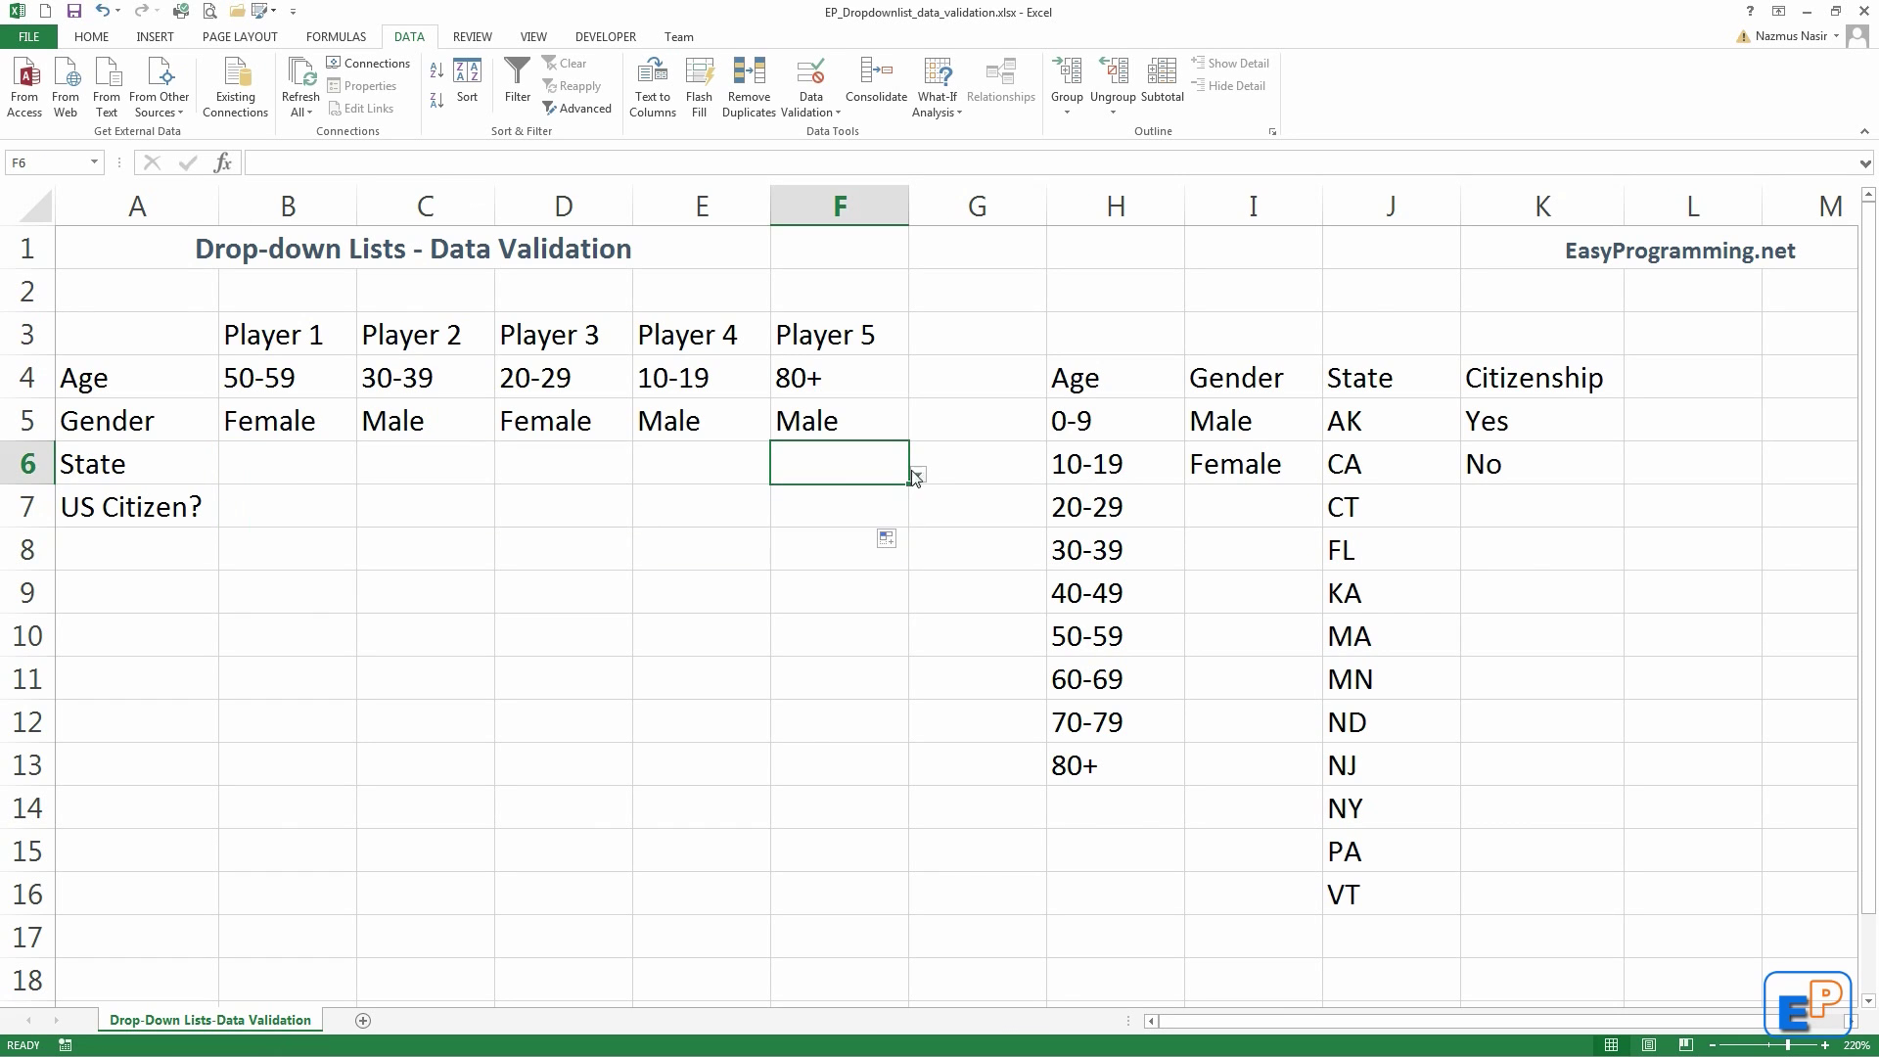
pyautogui.click(920, 477)
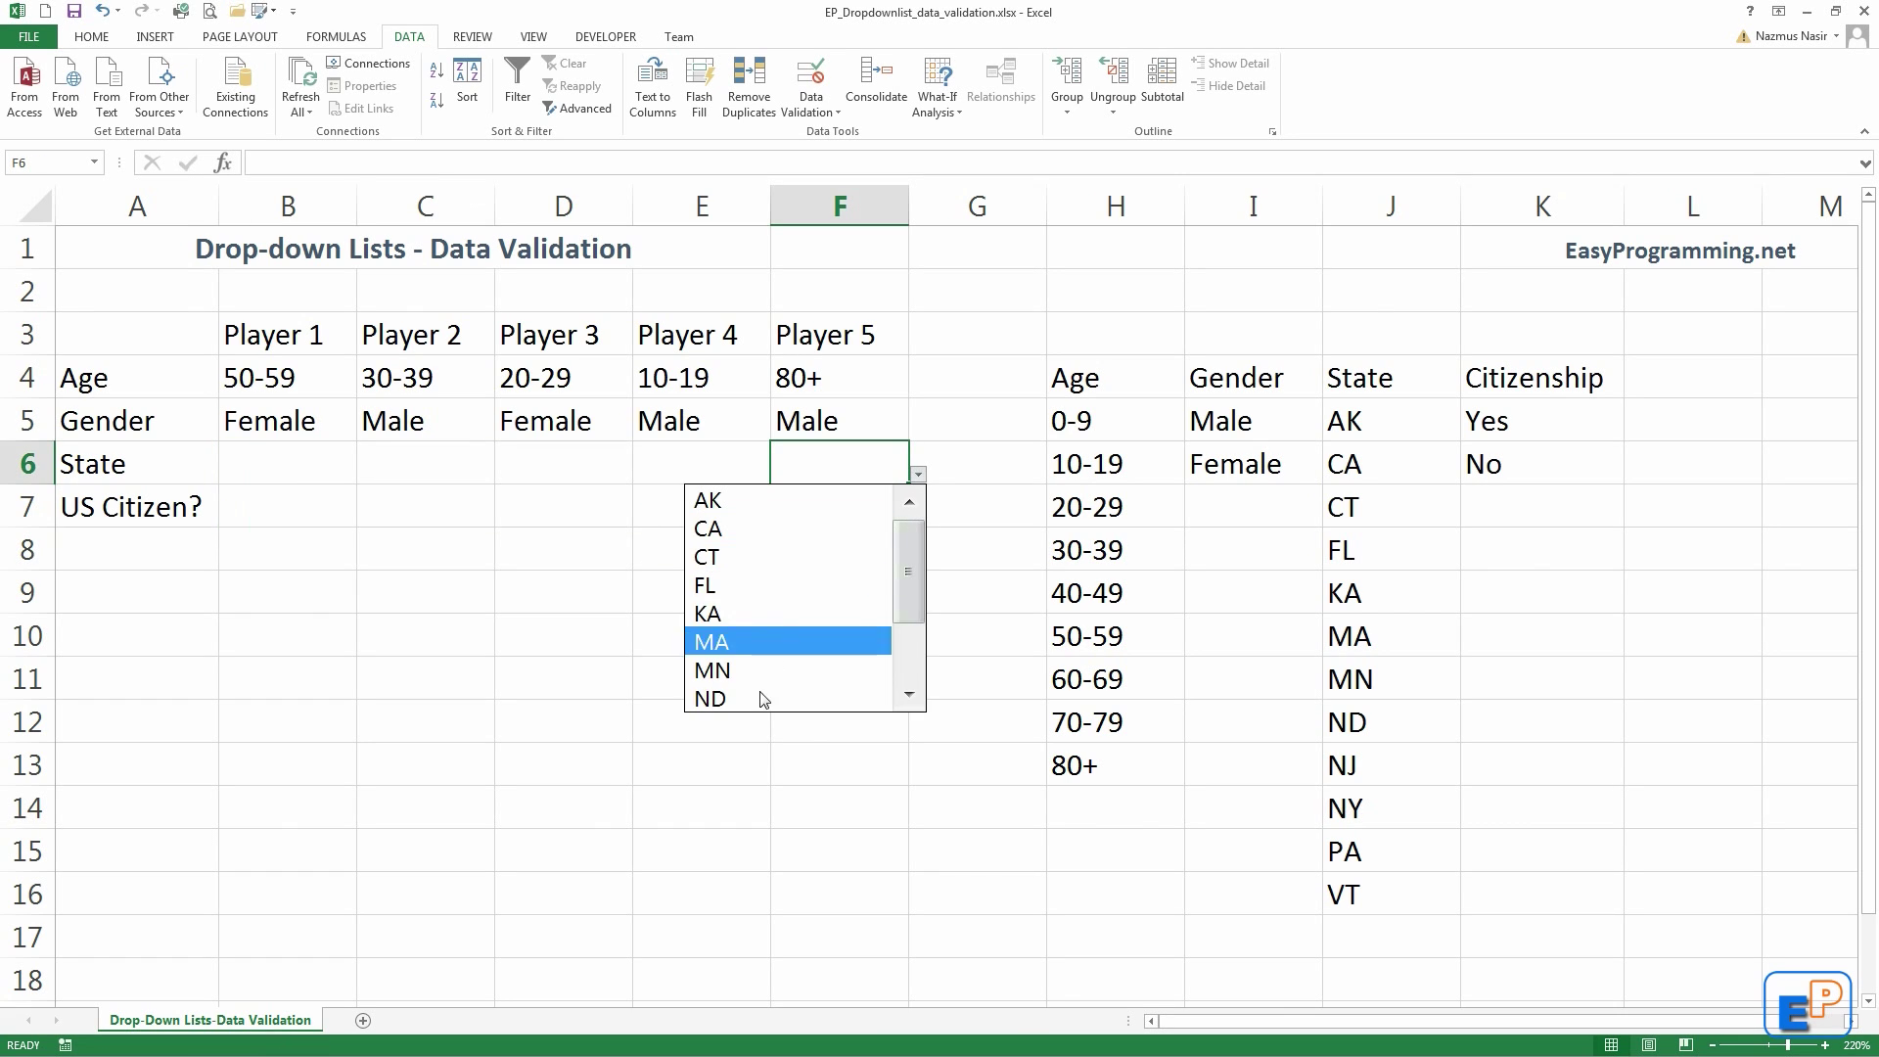
pyautogui.click(832, 487)
pyautogui.click(833, 491)
pyautogui.click(918, 517)
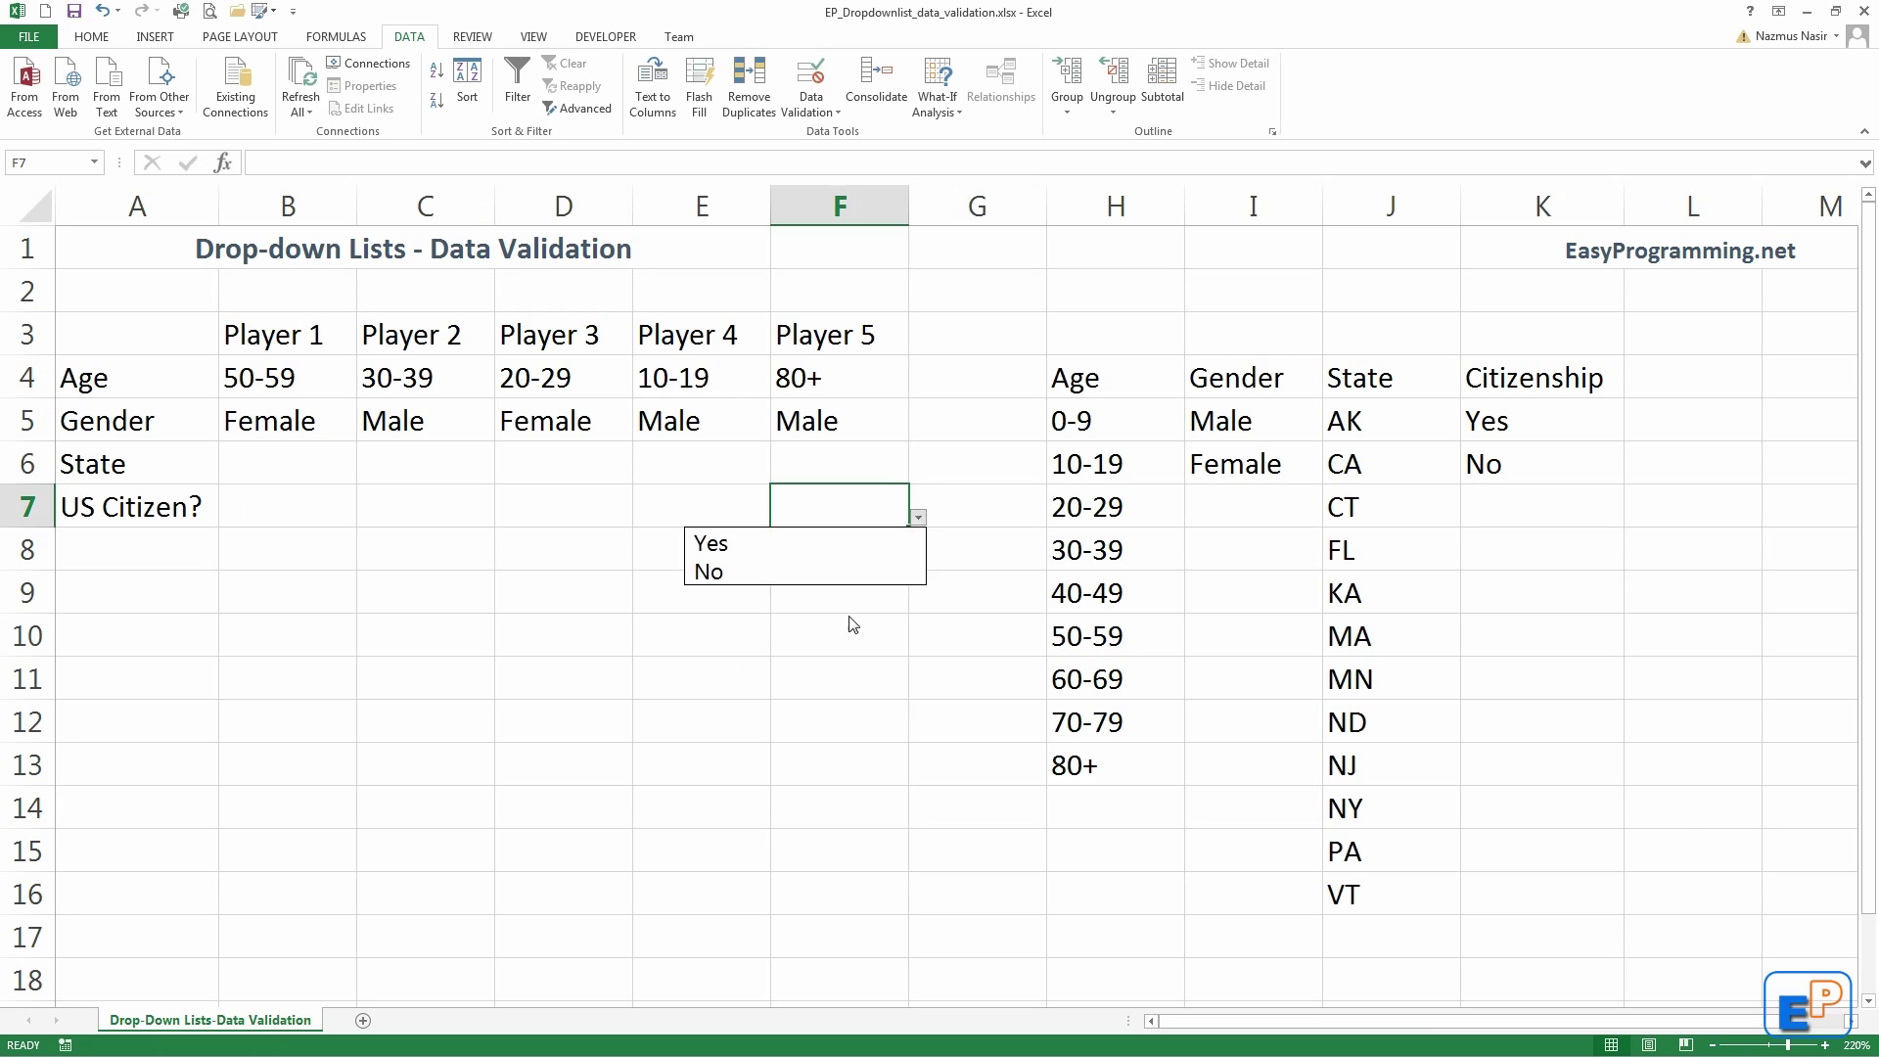
pyautogui.press('Escape')
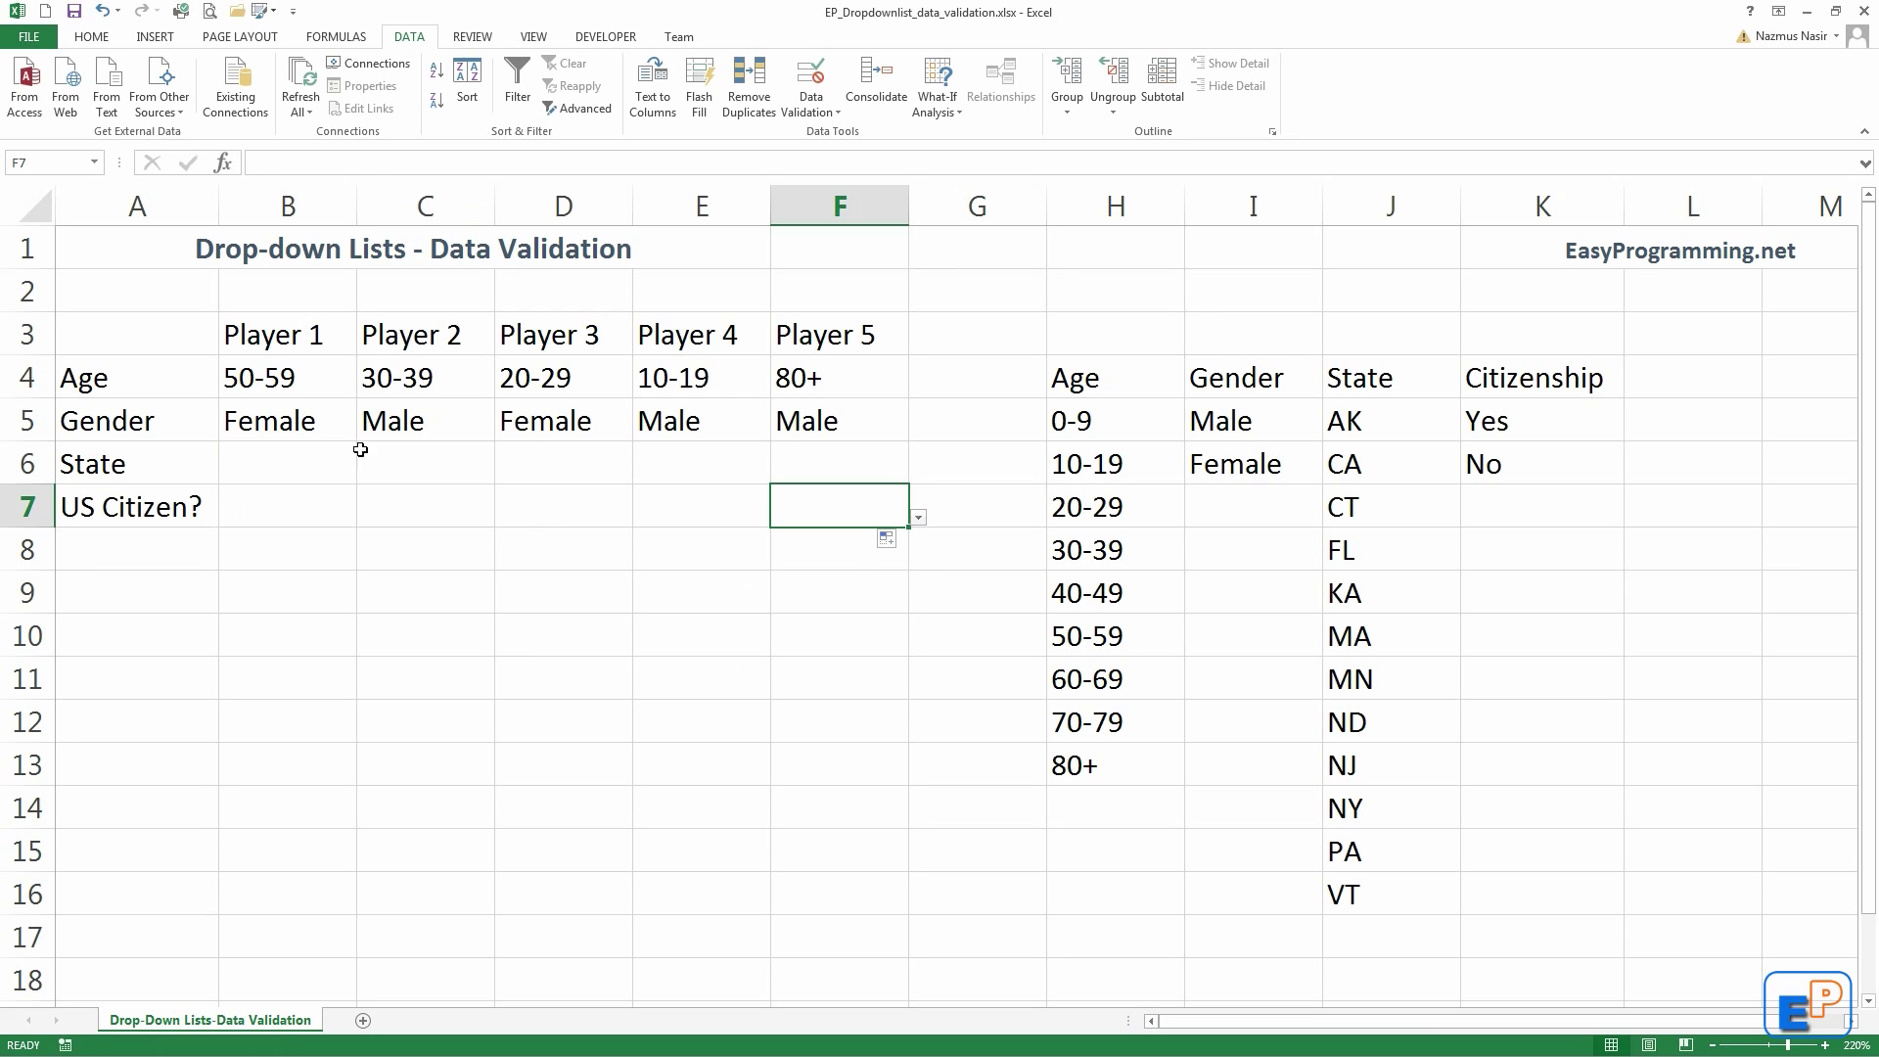
# Step: Set Player 3's State to MA and US Citizen? to No from the drop-downs
pyautogui.click(577, 478)
pyautogui.click(642, 473)
pyautogui.click(512, 633)
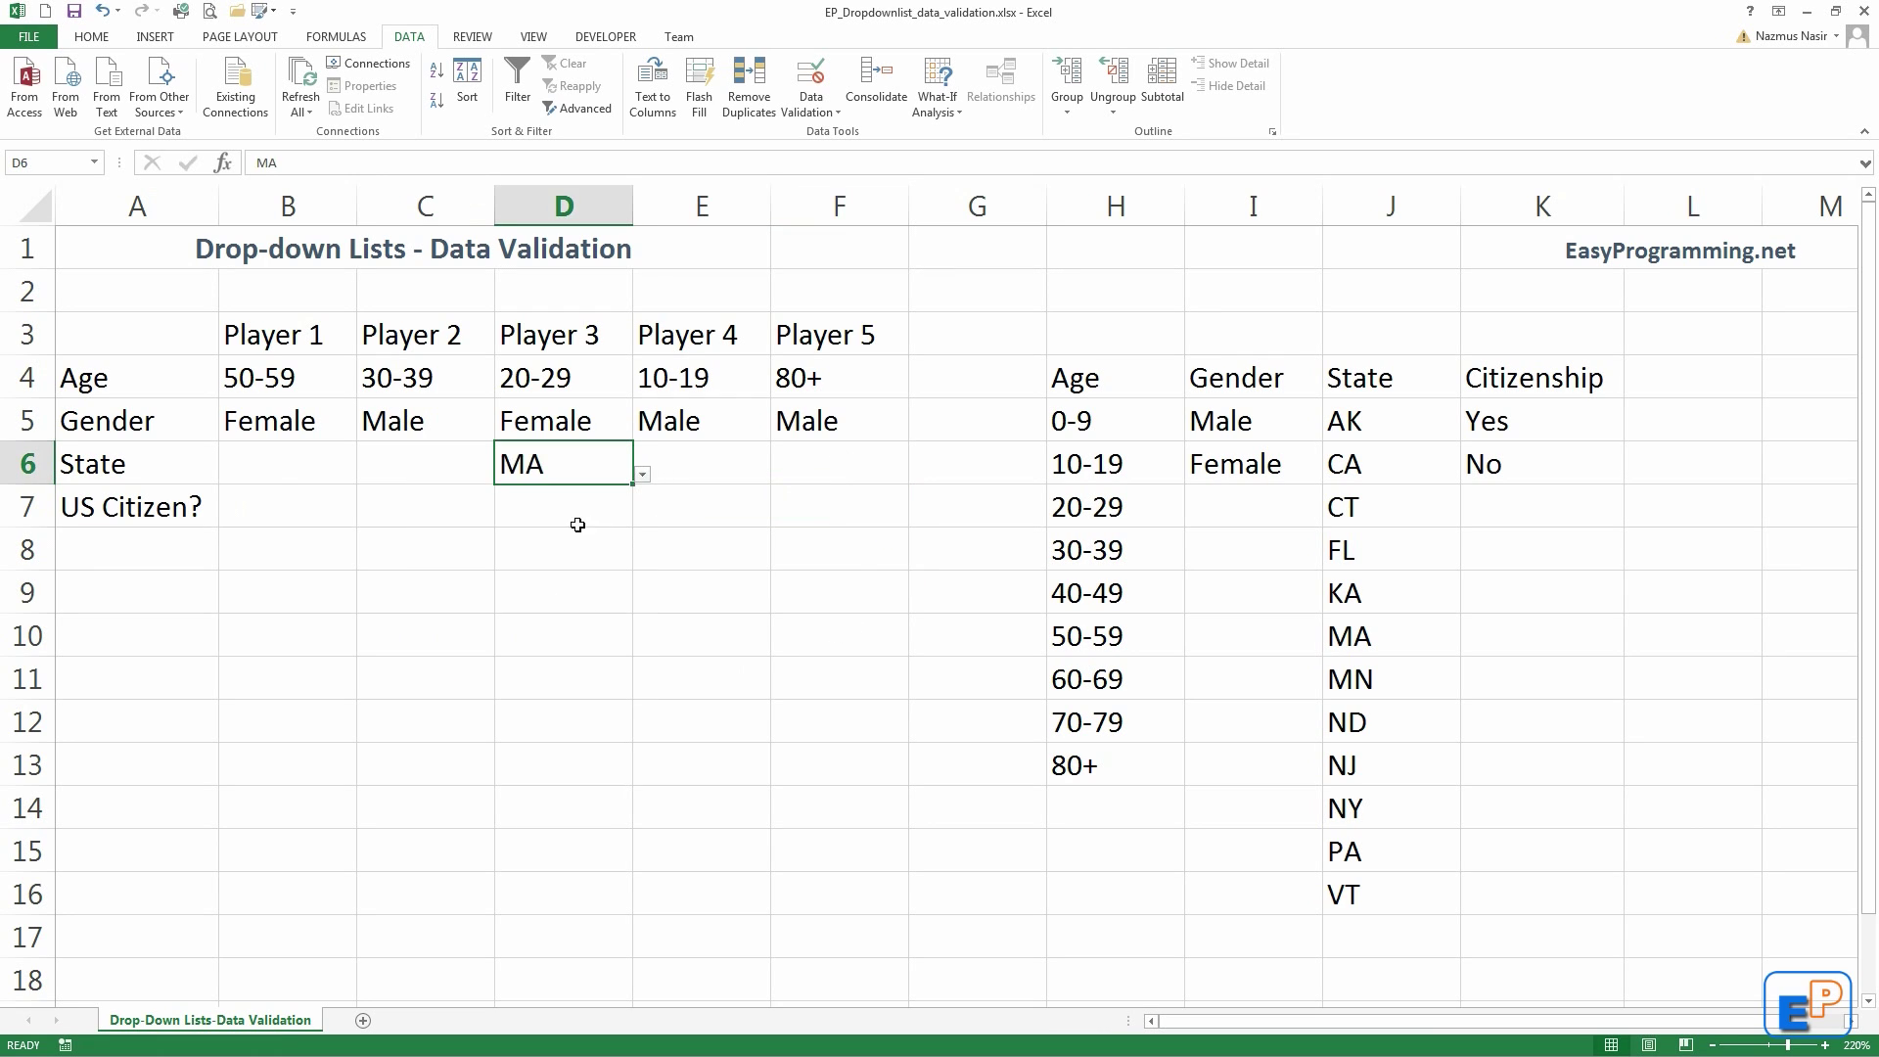
pyautogui.click(577, 525)
pyautogui.click(642, 517)
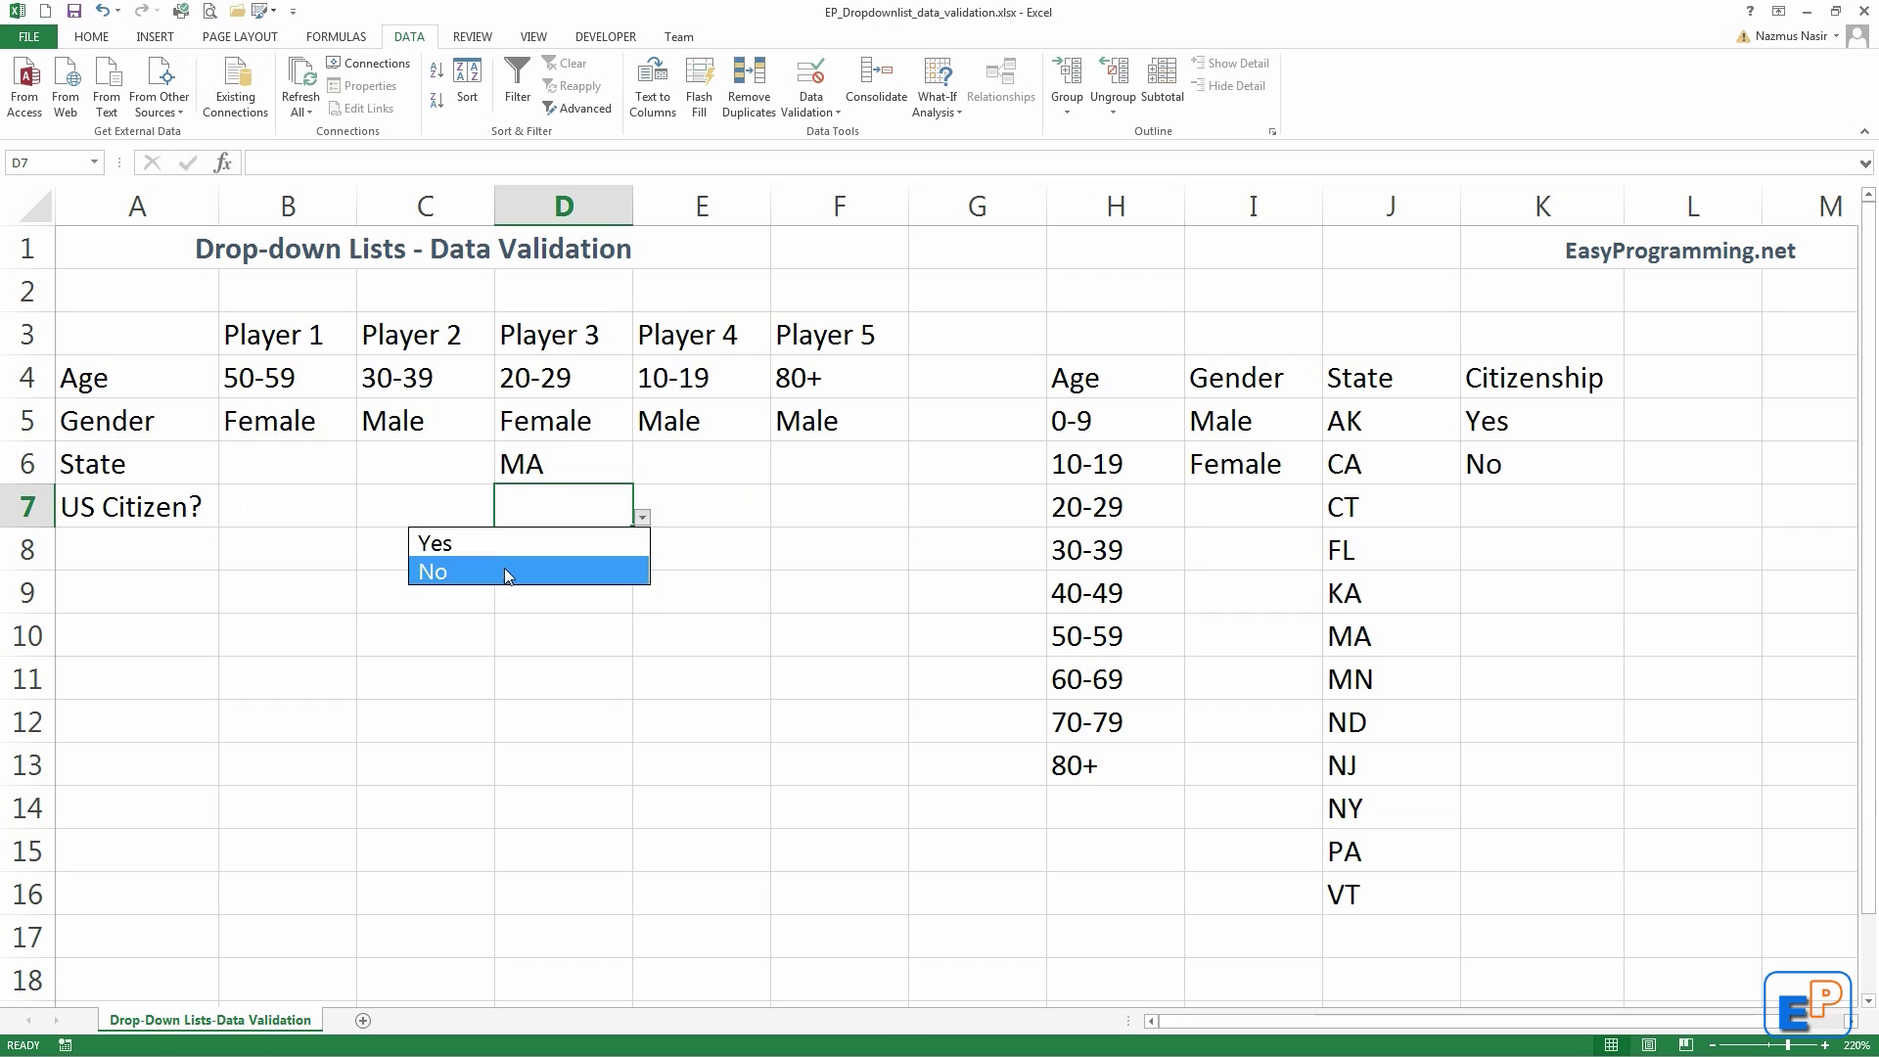
pyautogui.click(503, 572)
# Step: Set Player 4's State to FL and US Citizen? to Yes from the drop-downs
pyautogui.click(760, 466)
pyautogui.click(780, 474)
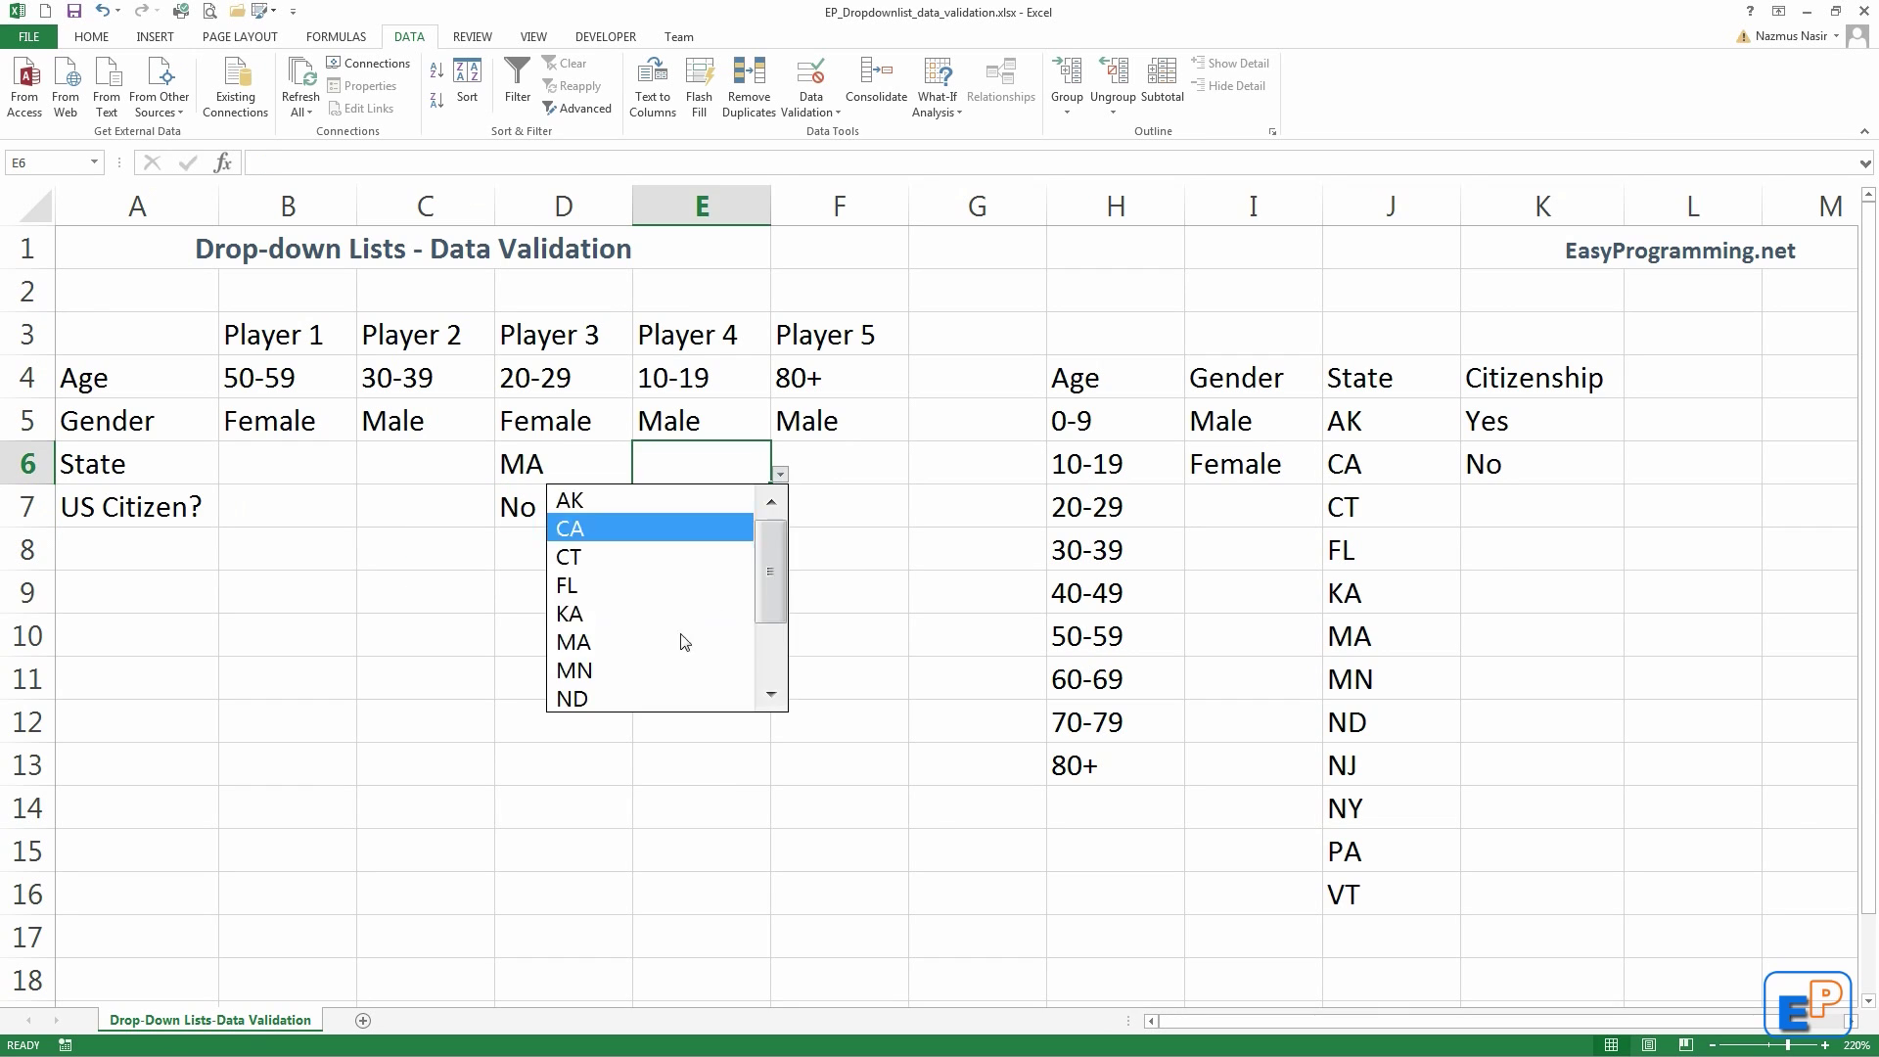
pyautogui.click(633, 591)
pyautogui.click(734, 505)
pyautogui.click(780, 518)
pyautogui.click(725, 538)
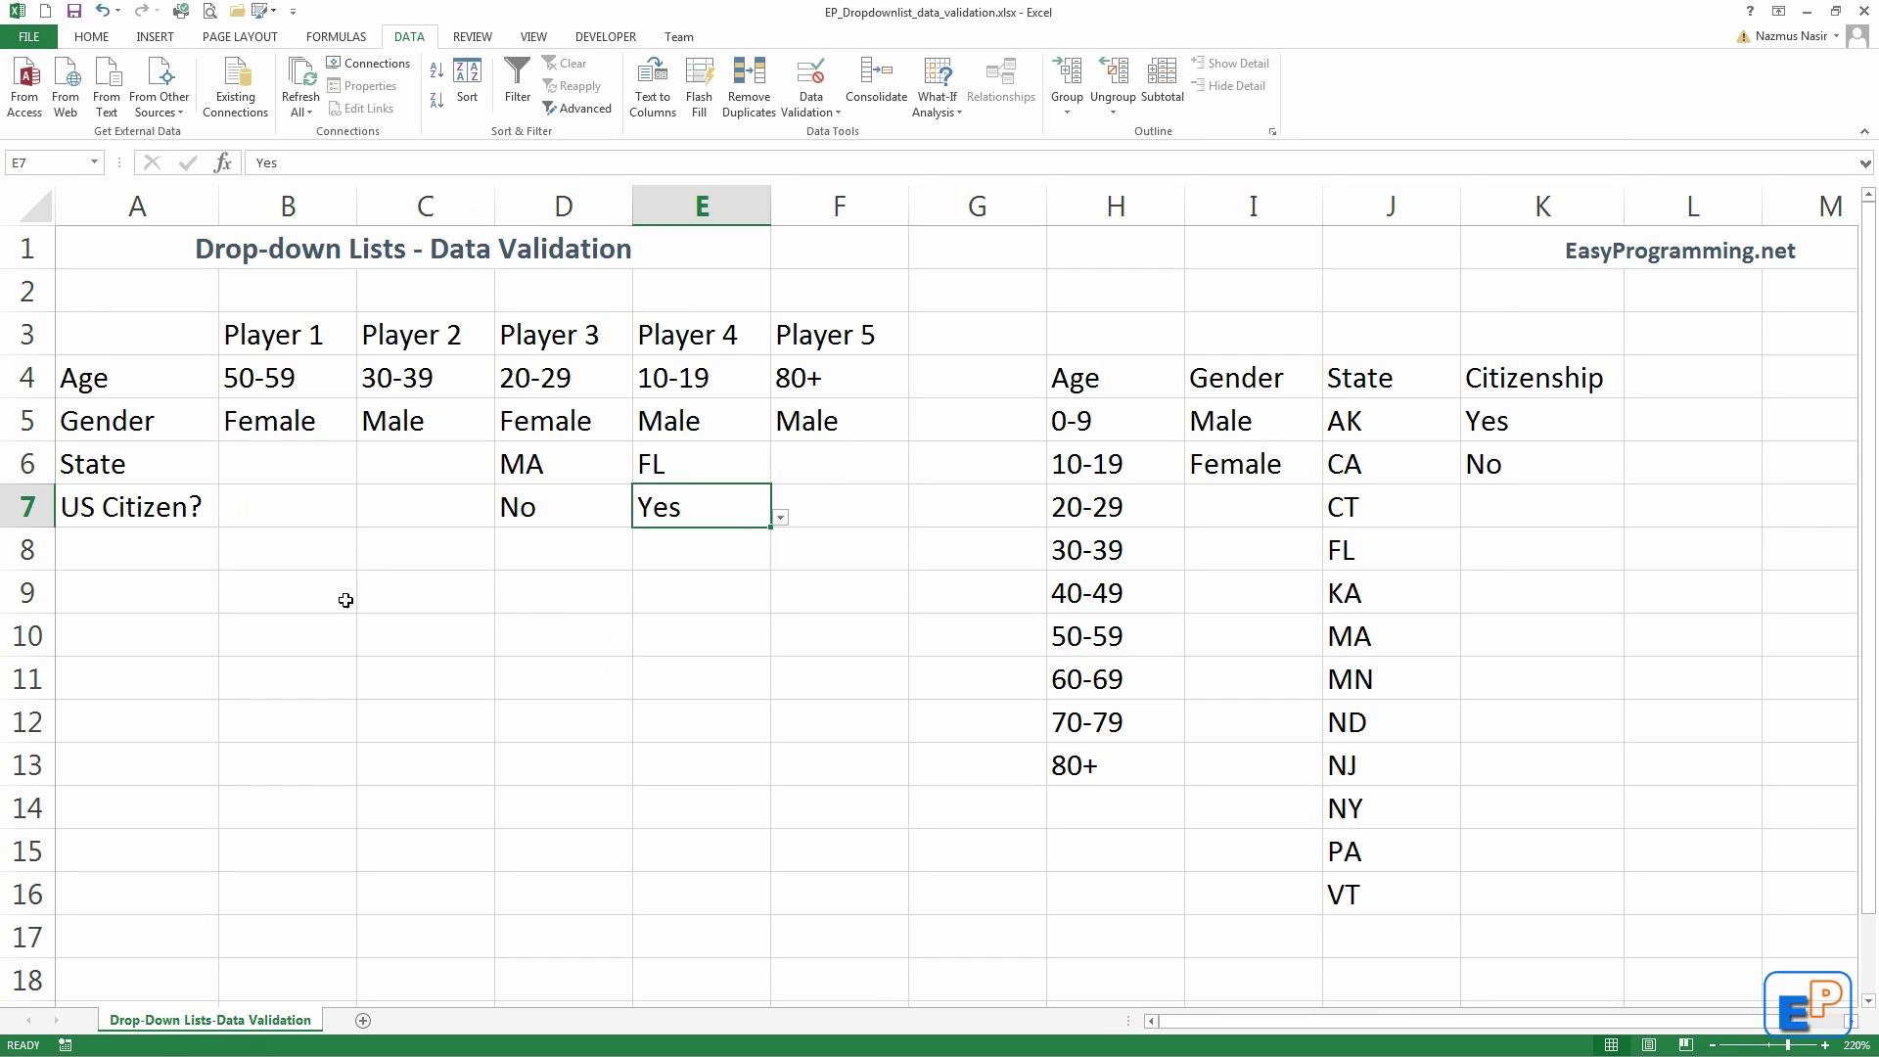
pyautogui.click(365, 566)
pyautogui.moveTo(284, 462); pyautogui.dragTo(847, 505)
pyautogui.moveTo(1133, 417); pyautogui.dragTo(1531, 890)
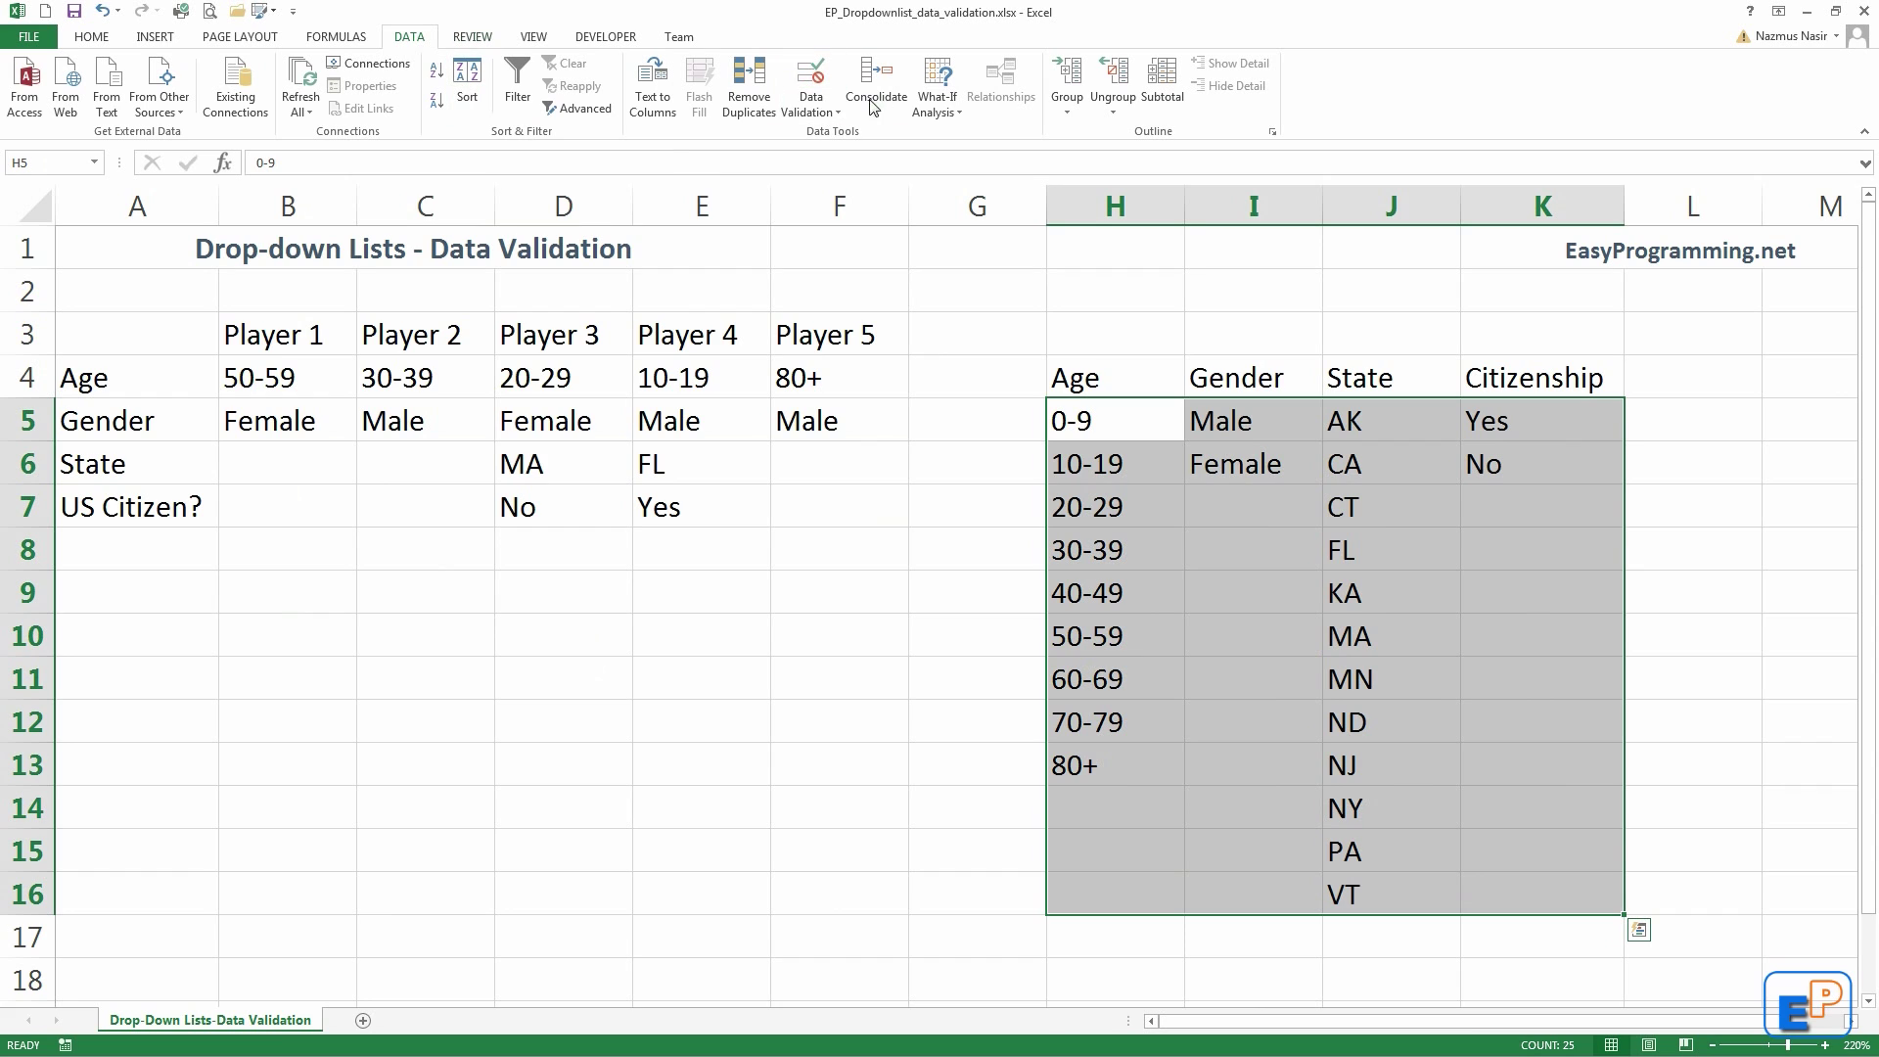
pyautogui.click(825, 98)
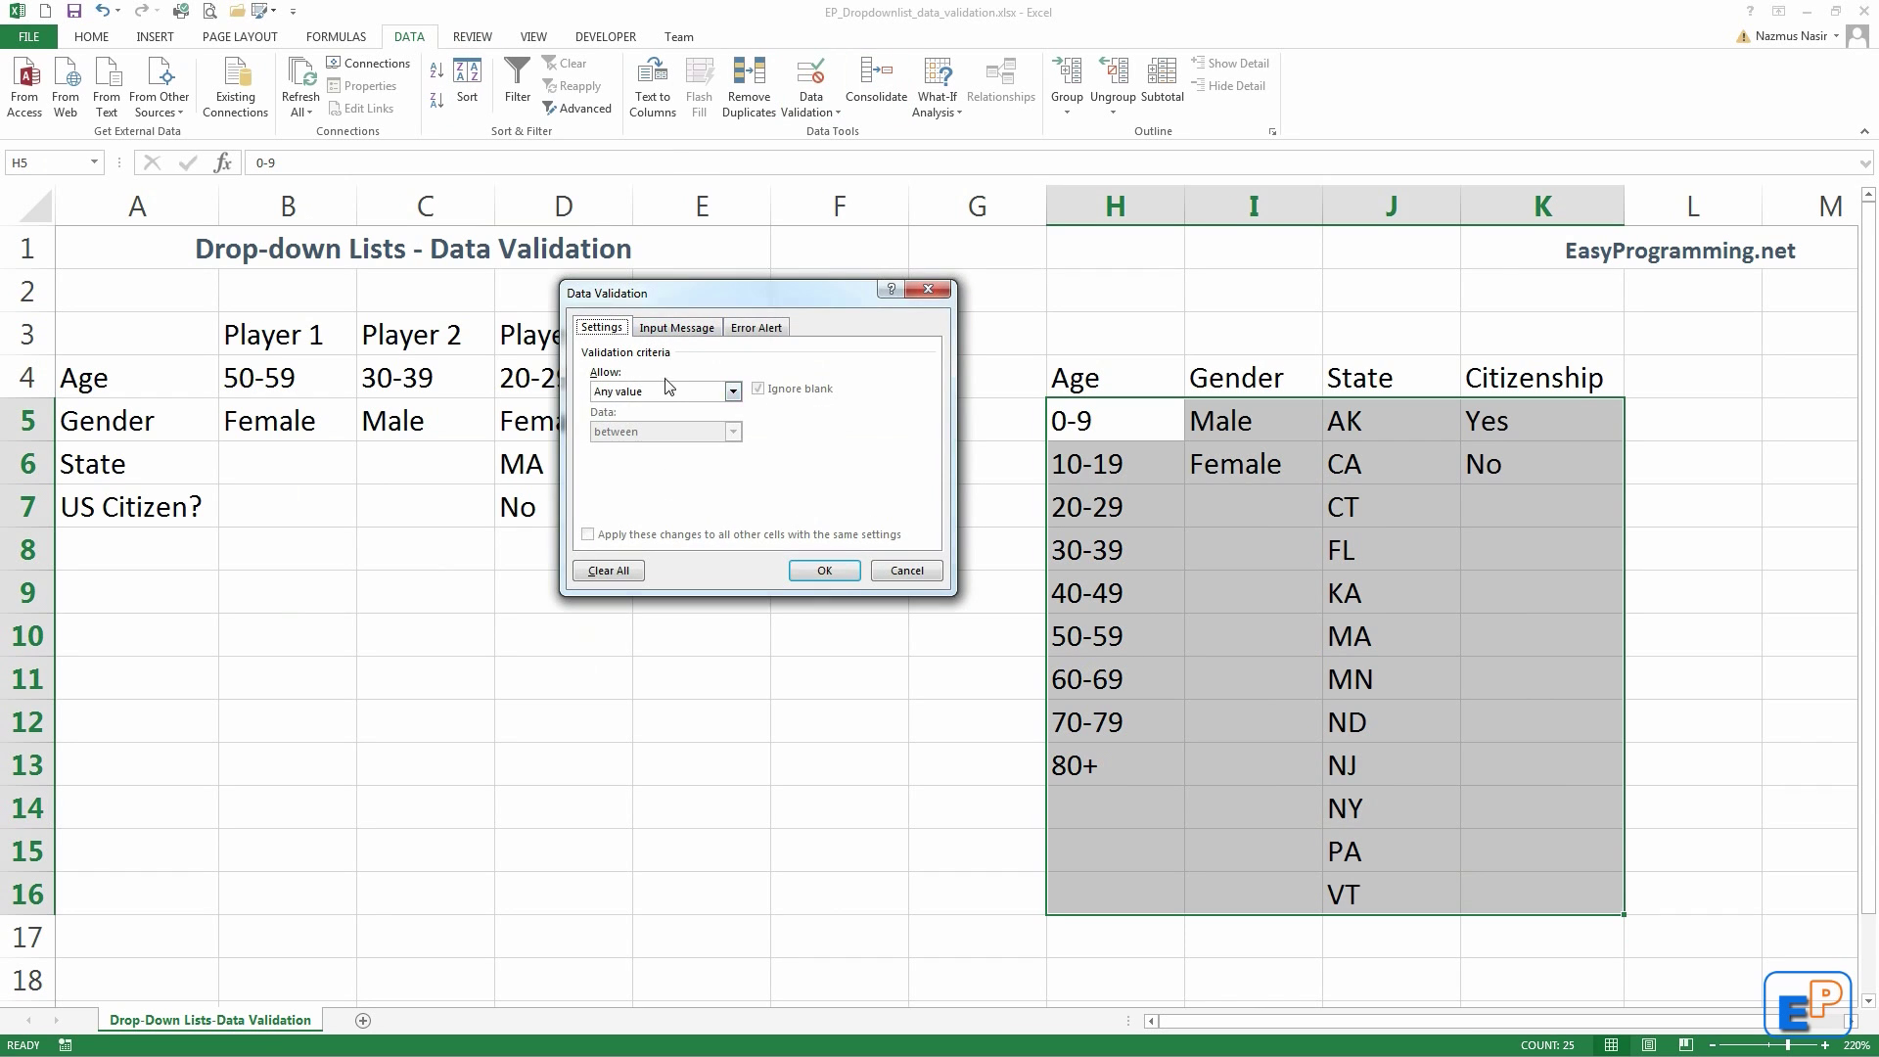
pyautogui.click(661, 392)
pyautogui.click(666, 409)
pyautogui.click(929, 290)
pyautogui.click(702, 507)
pyautogui.click(294, 563)
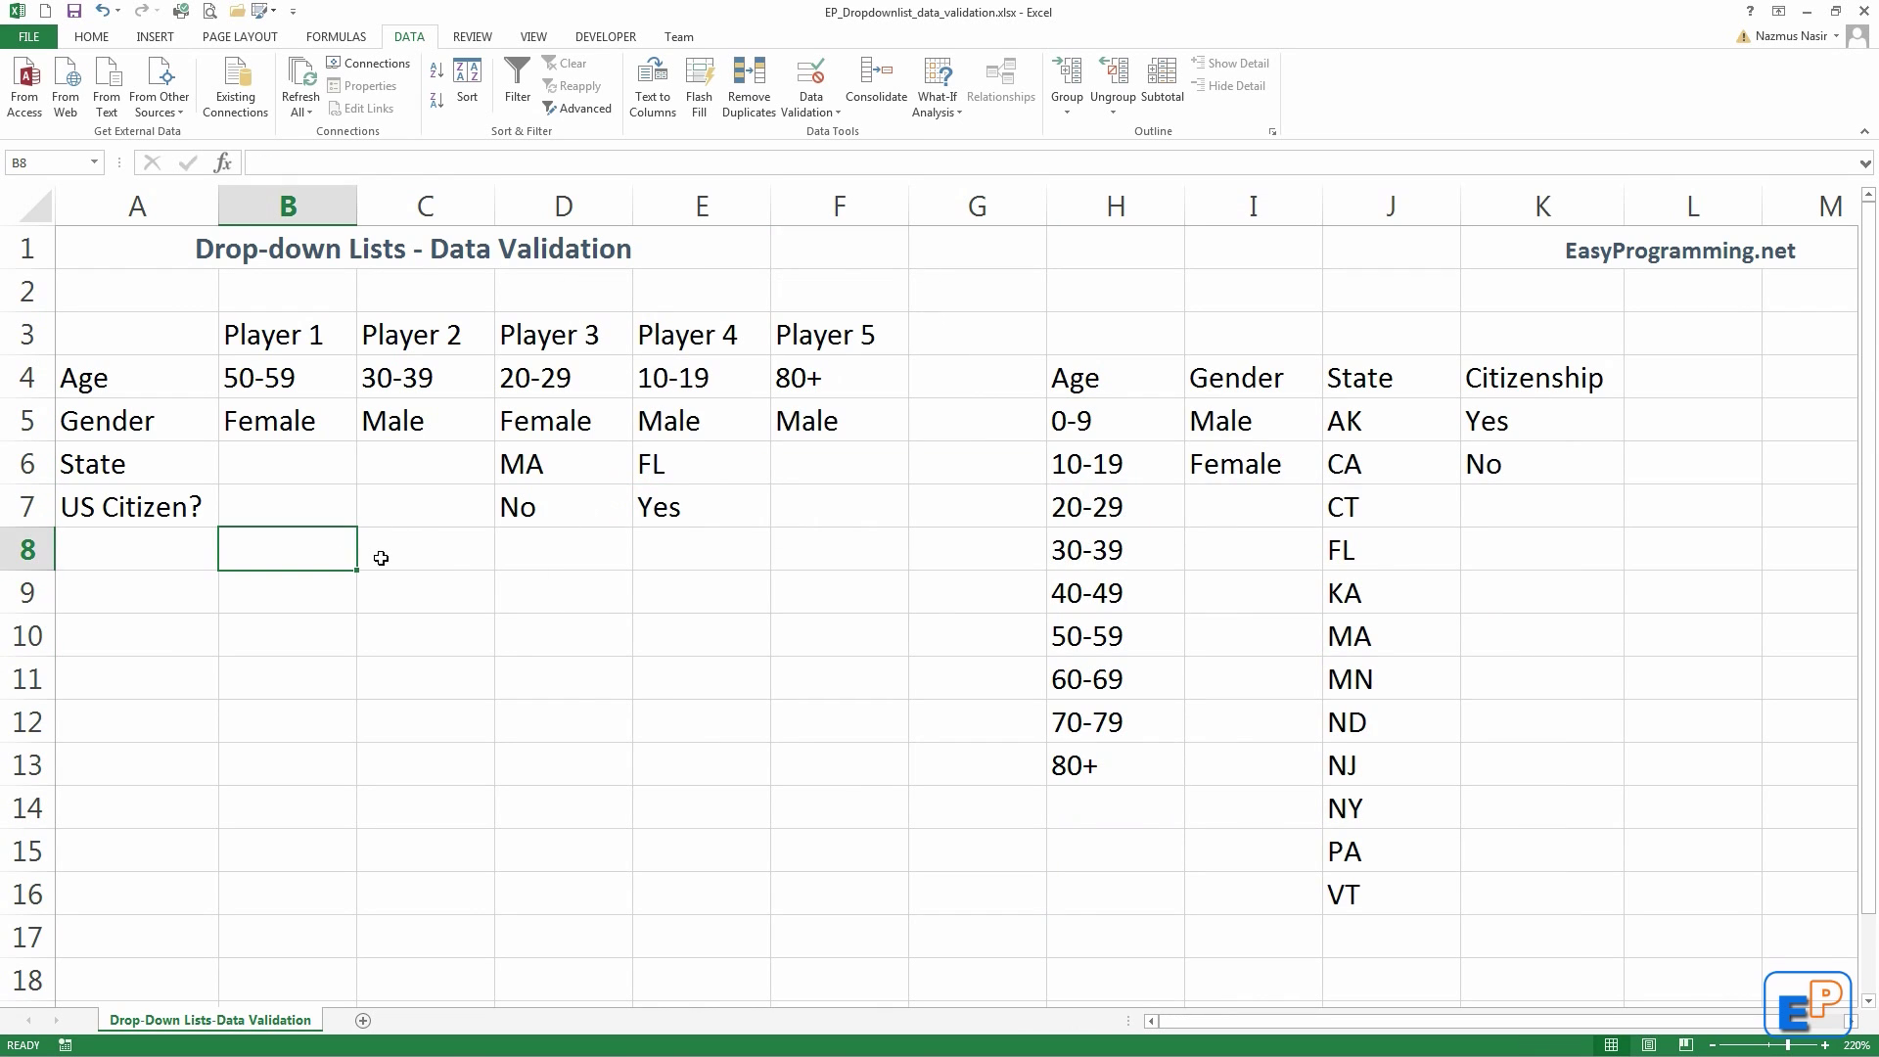
pyautogui.moveTo(1093, 432); pyautogui.dragTo(1384, 860)
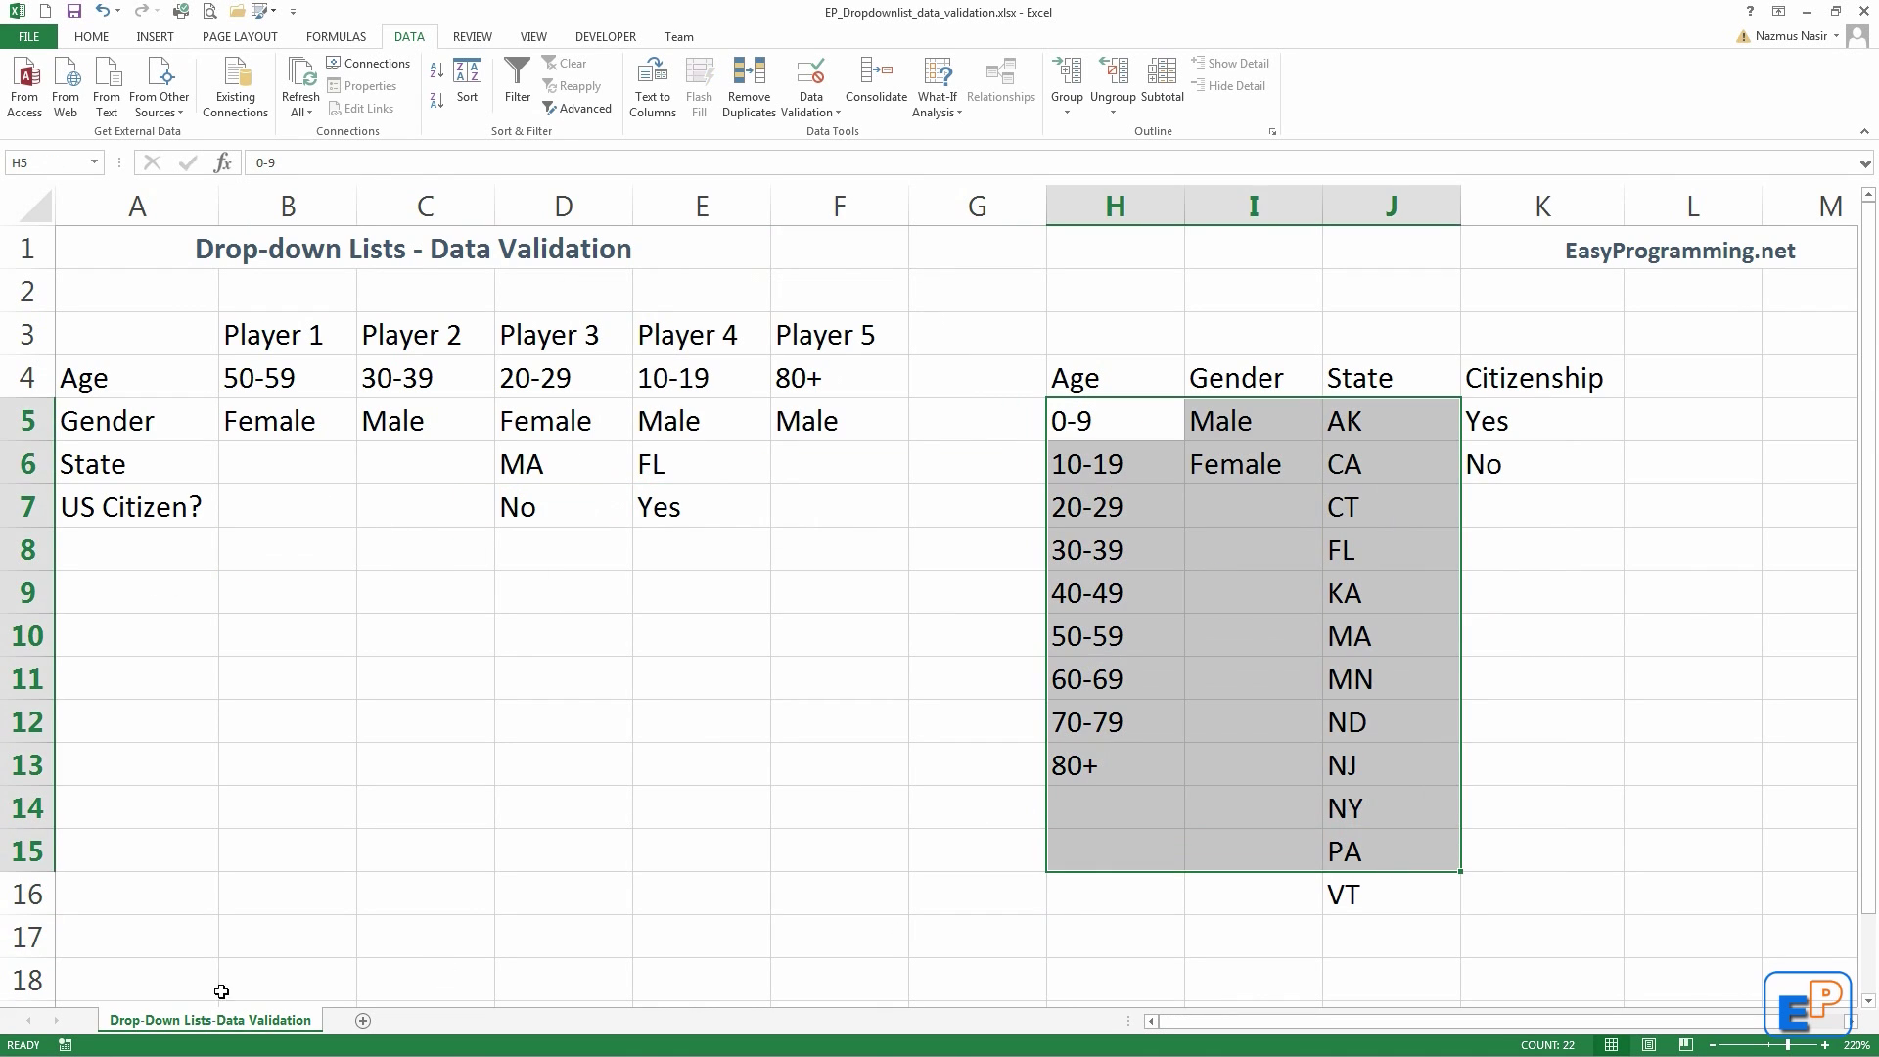
pyautogui.click(921, 475)
pyautogui.click(291, 576)
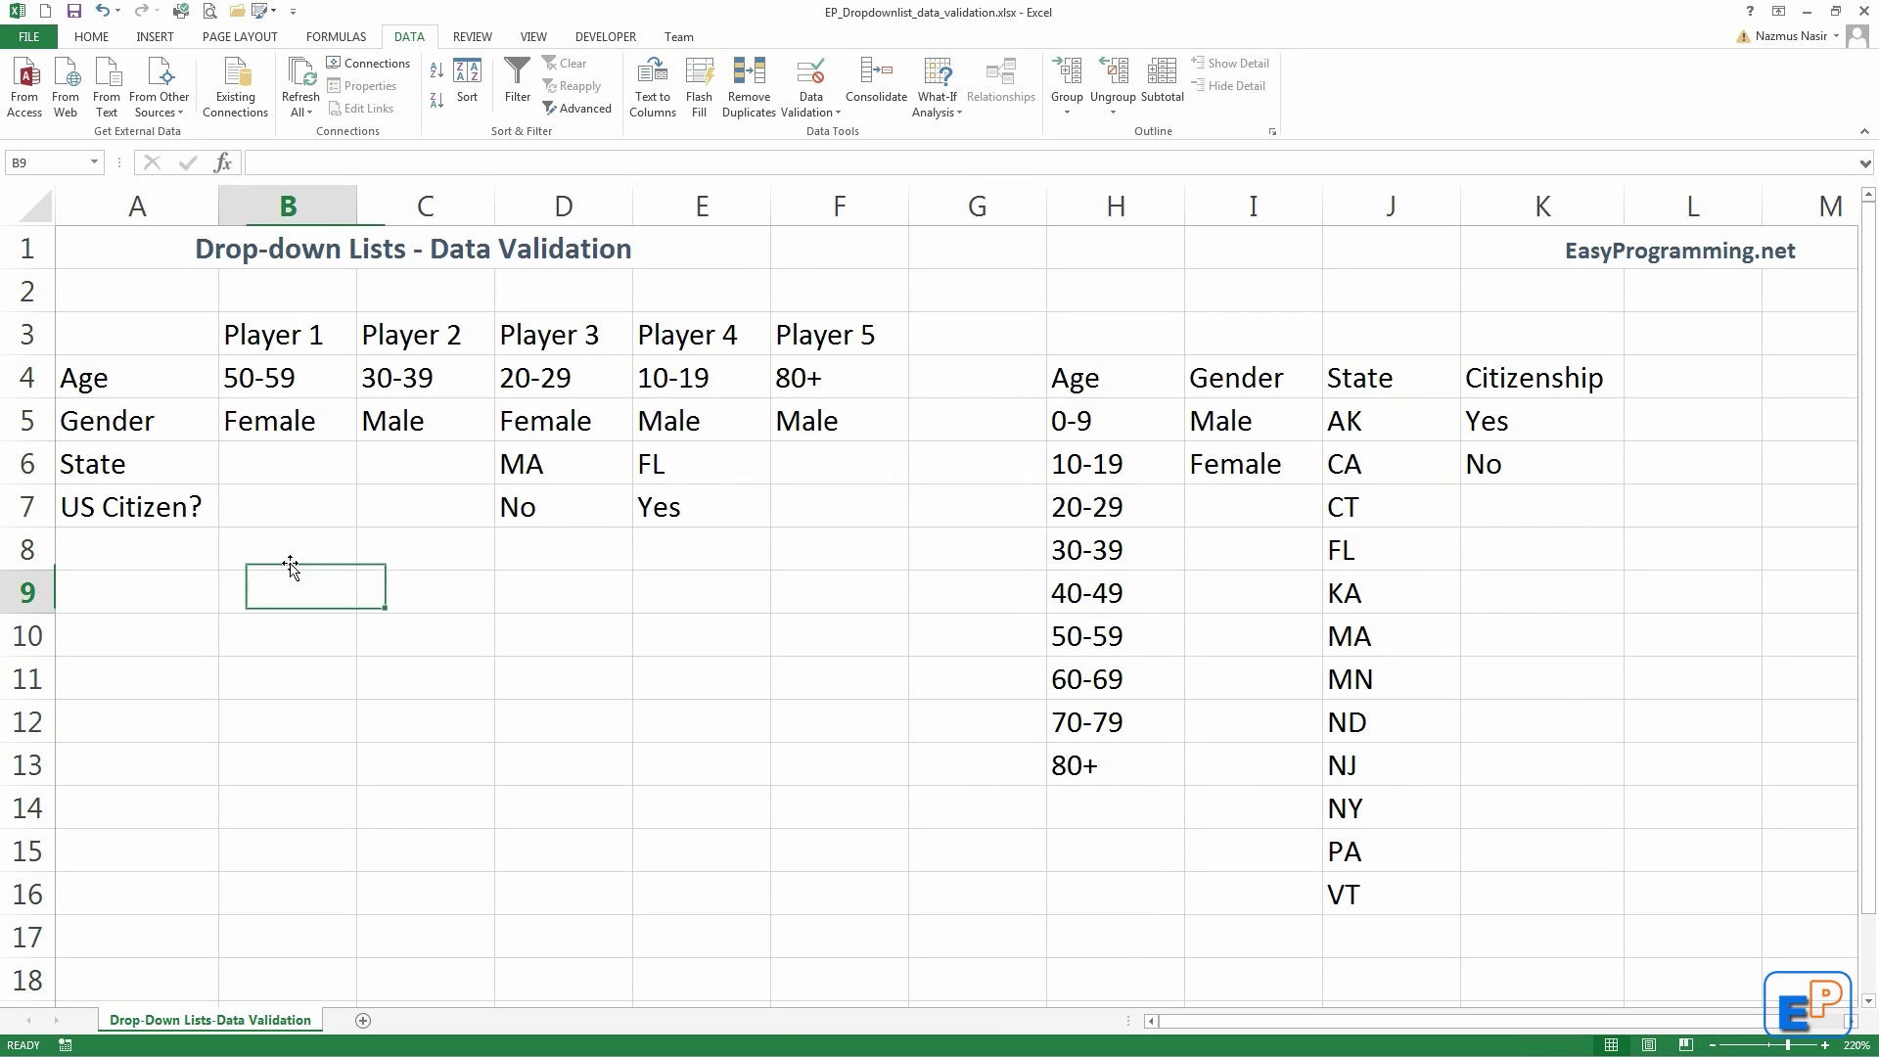
# Step: Copy the Age list H4:H13 into cell A1 of a new Sheet2
pyautogui.moveTo(1077, 421); pyautogui.dragTo(1115, 772)
pyautogui.moveTo(1132, 388); pyautogui.dragTo(1091, 767)
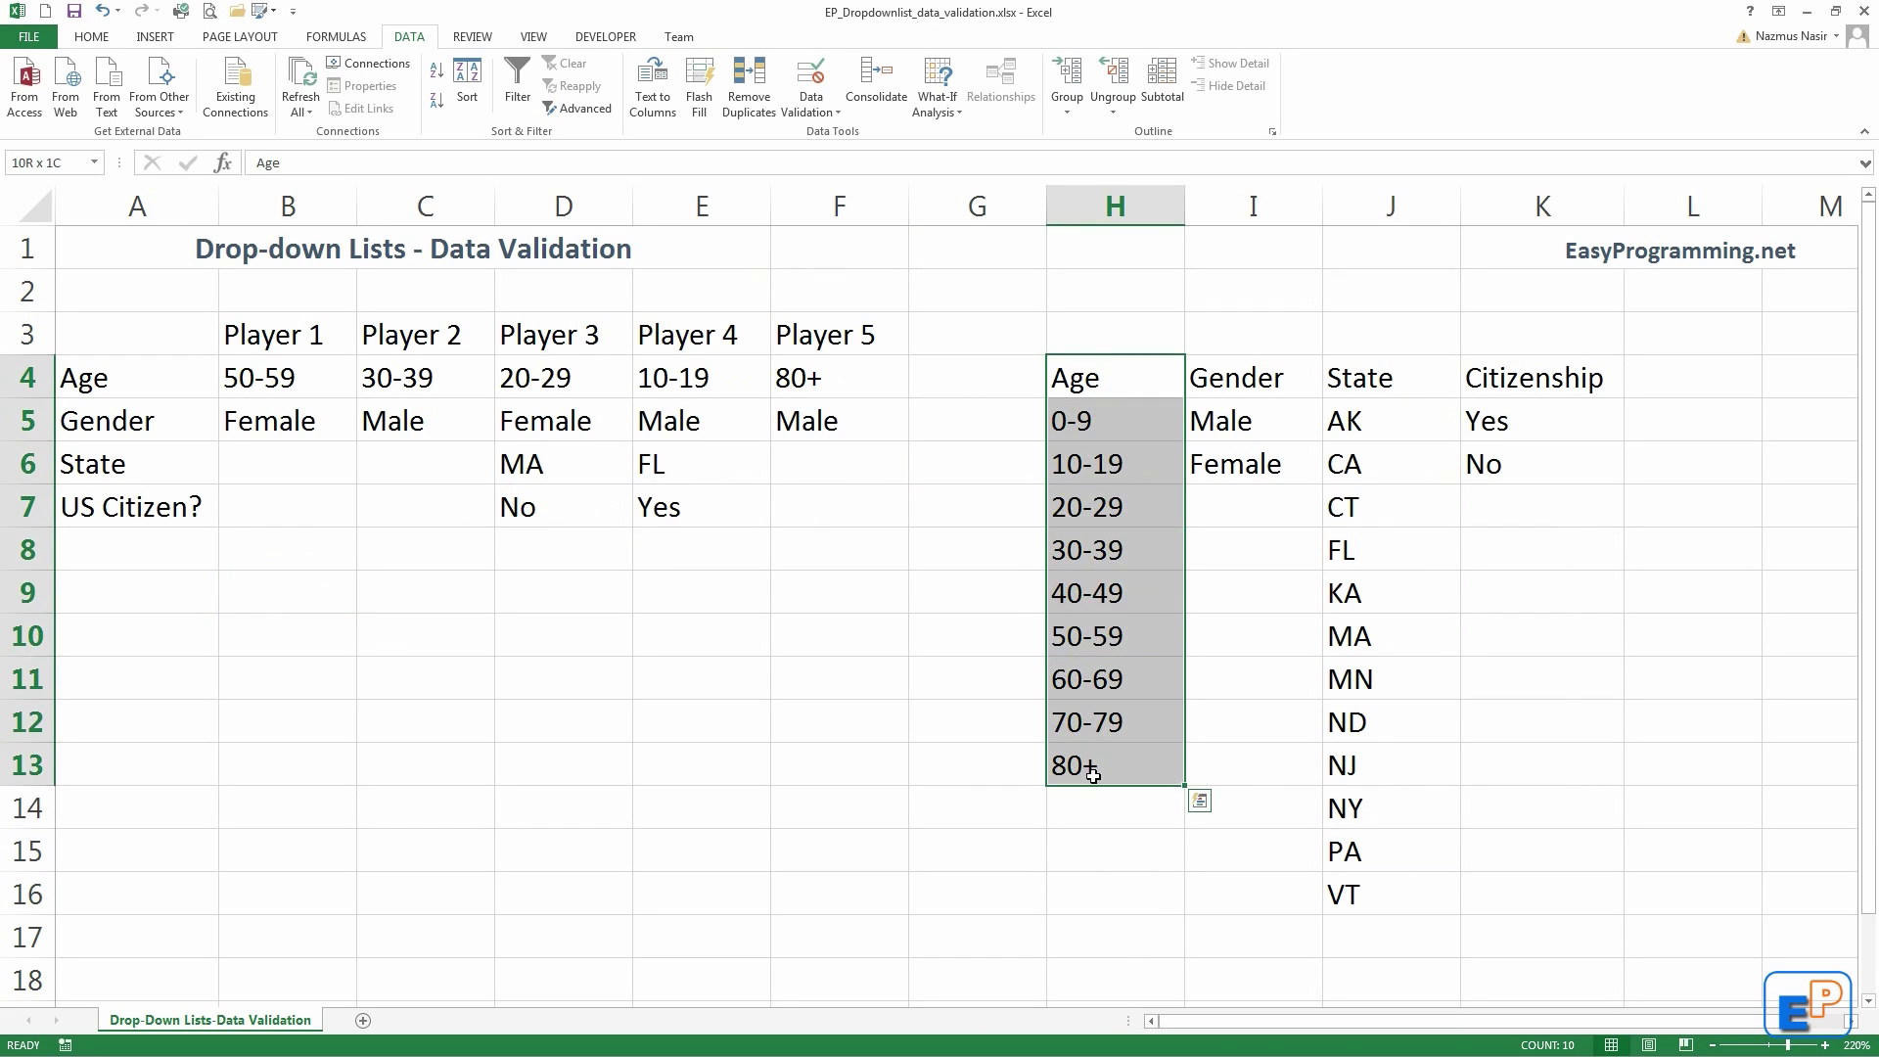
pyautogui.hotkey('ctrl', 'c')
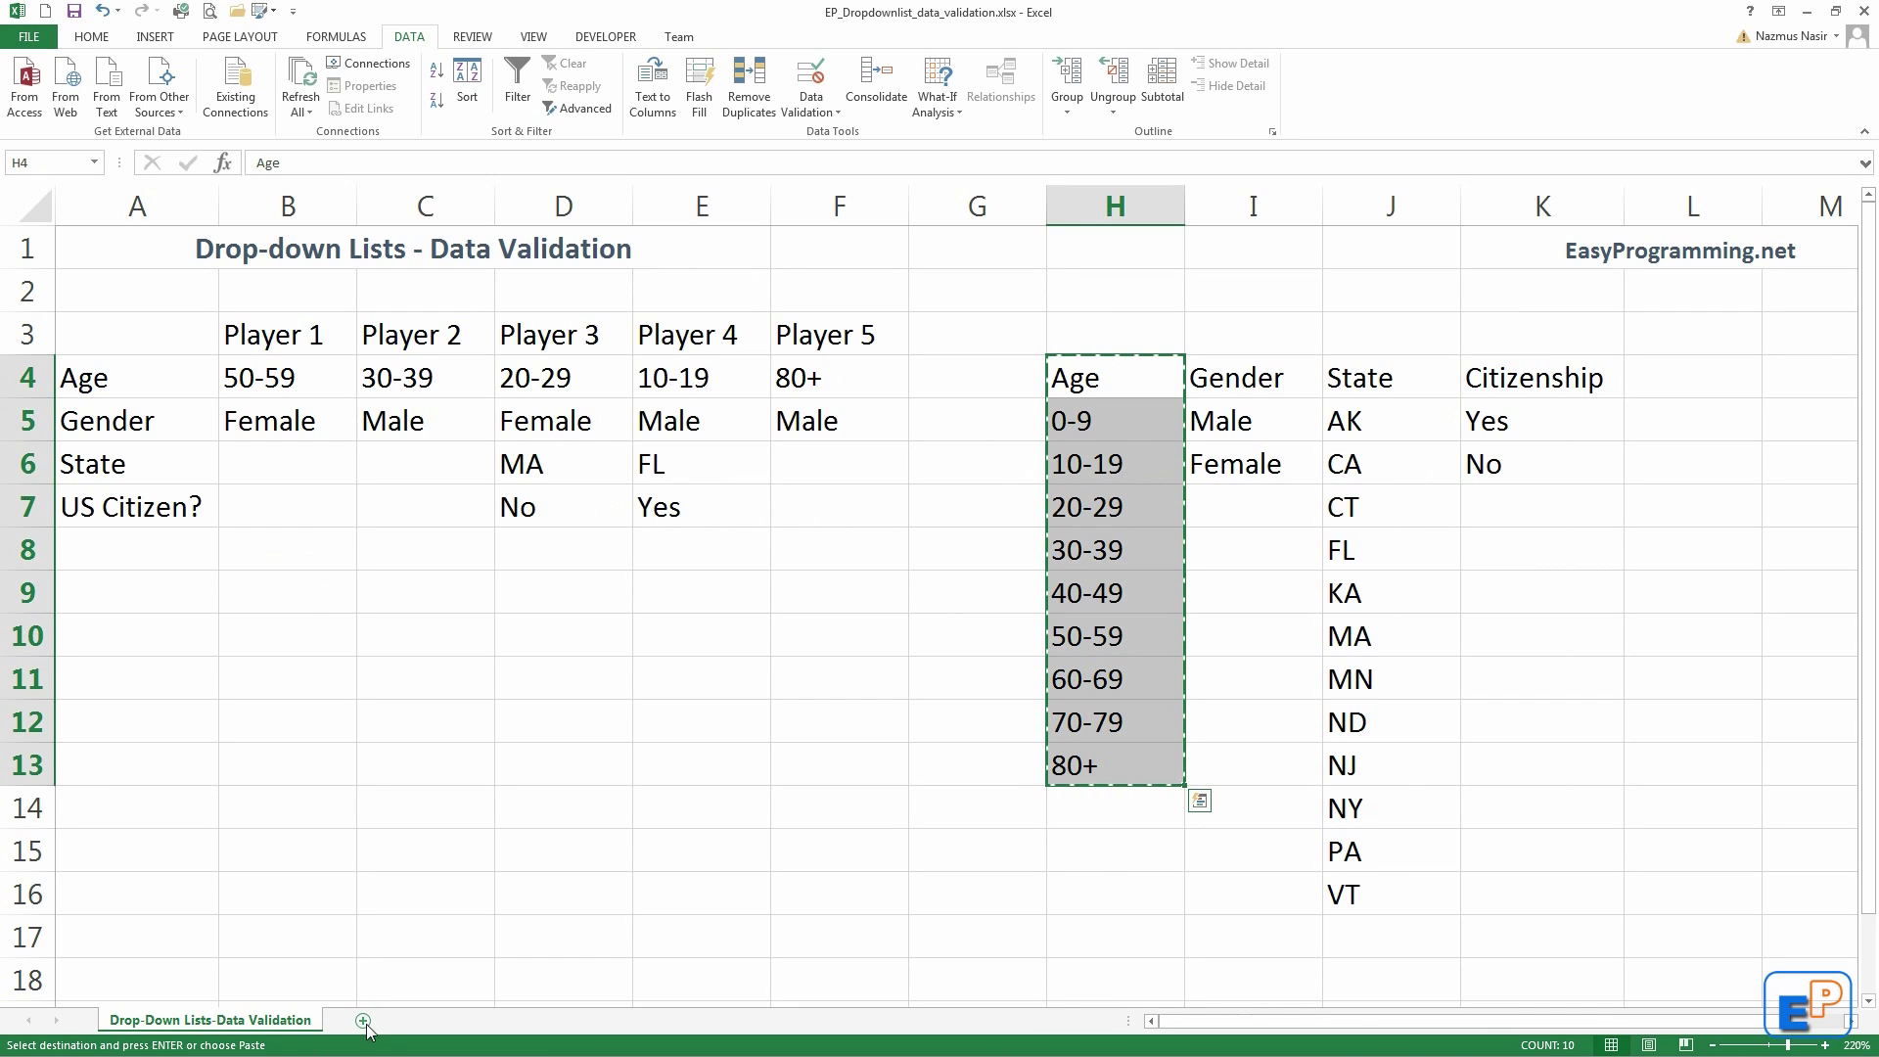
pyautogui.click(354, 1026)
pyautogui.hotkey('ctrl', 'v')
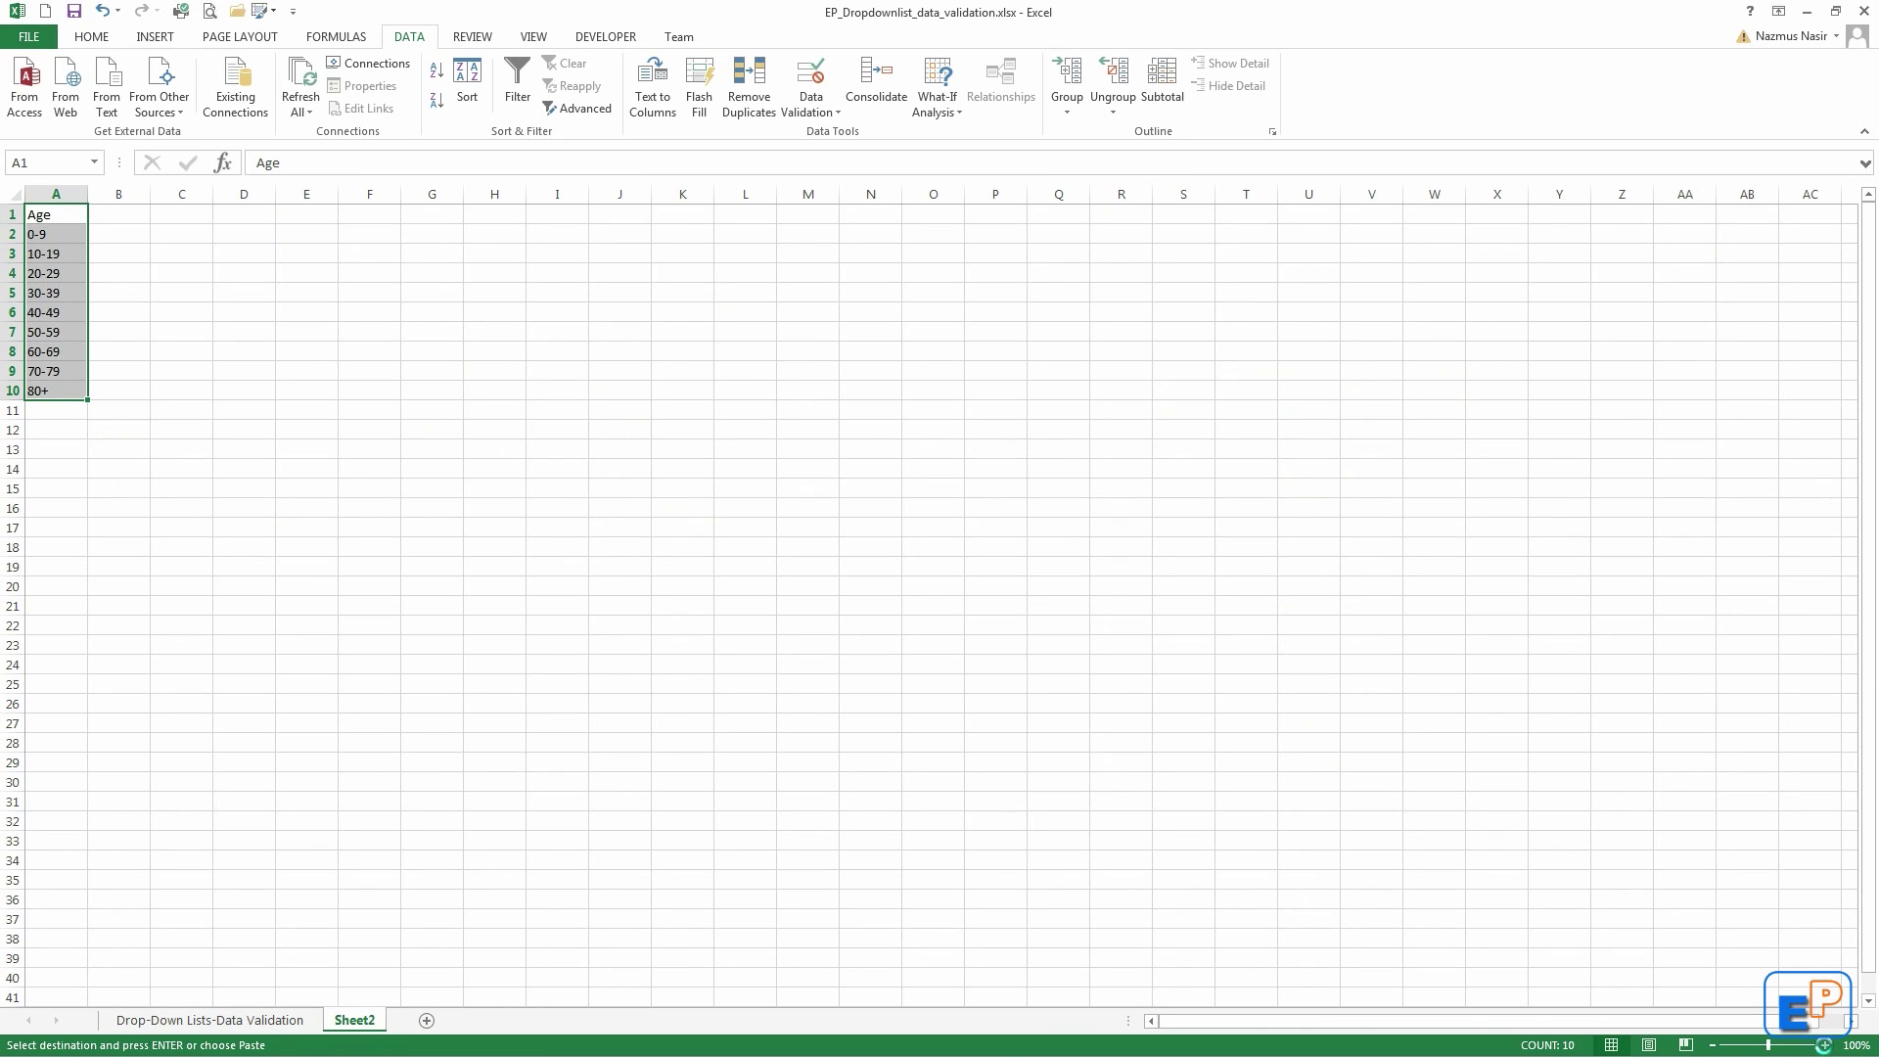
# Step: Zoom in on Sheet2, then return to the Drop-Down Lists-Data Validation sheet
pyautogui.click(1824, 1045)
pyautogui.click(1825, 1045)
pyautogui.click(1824, 1046)
pyautogui.click(1824, 1045)
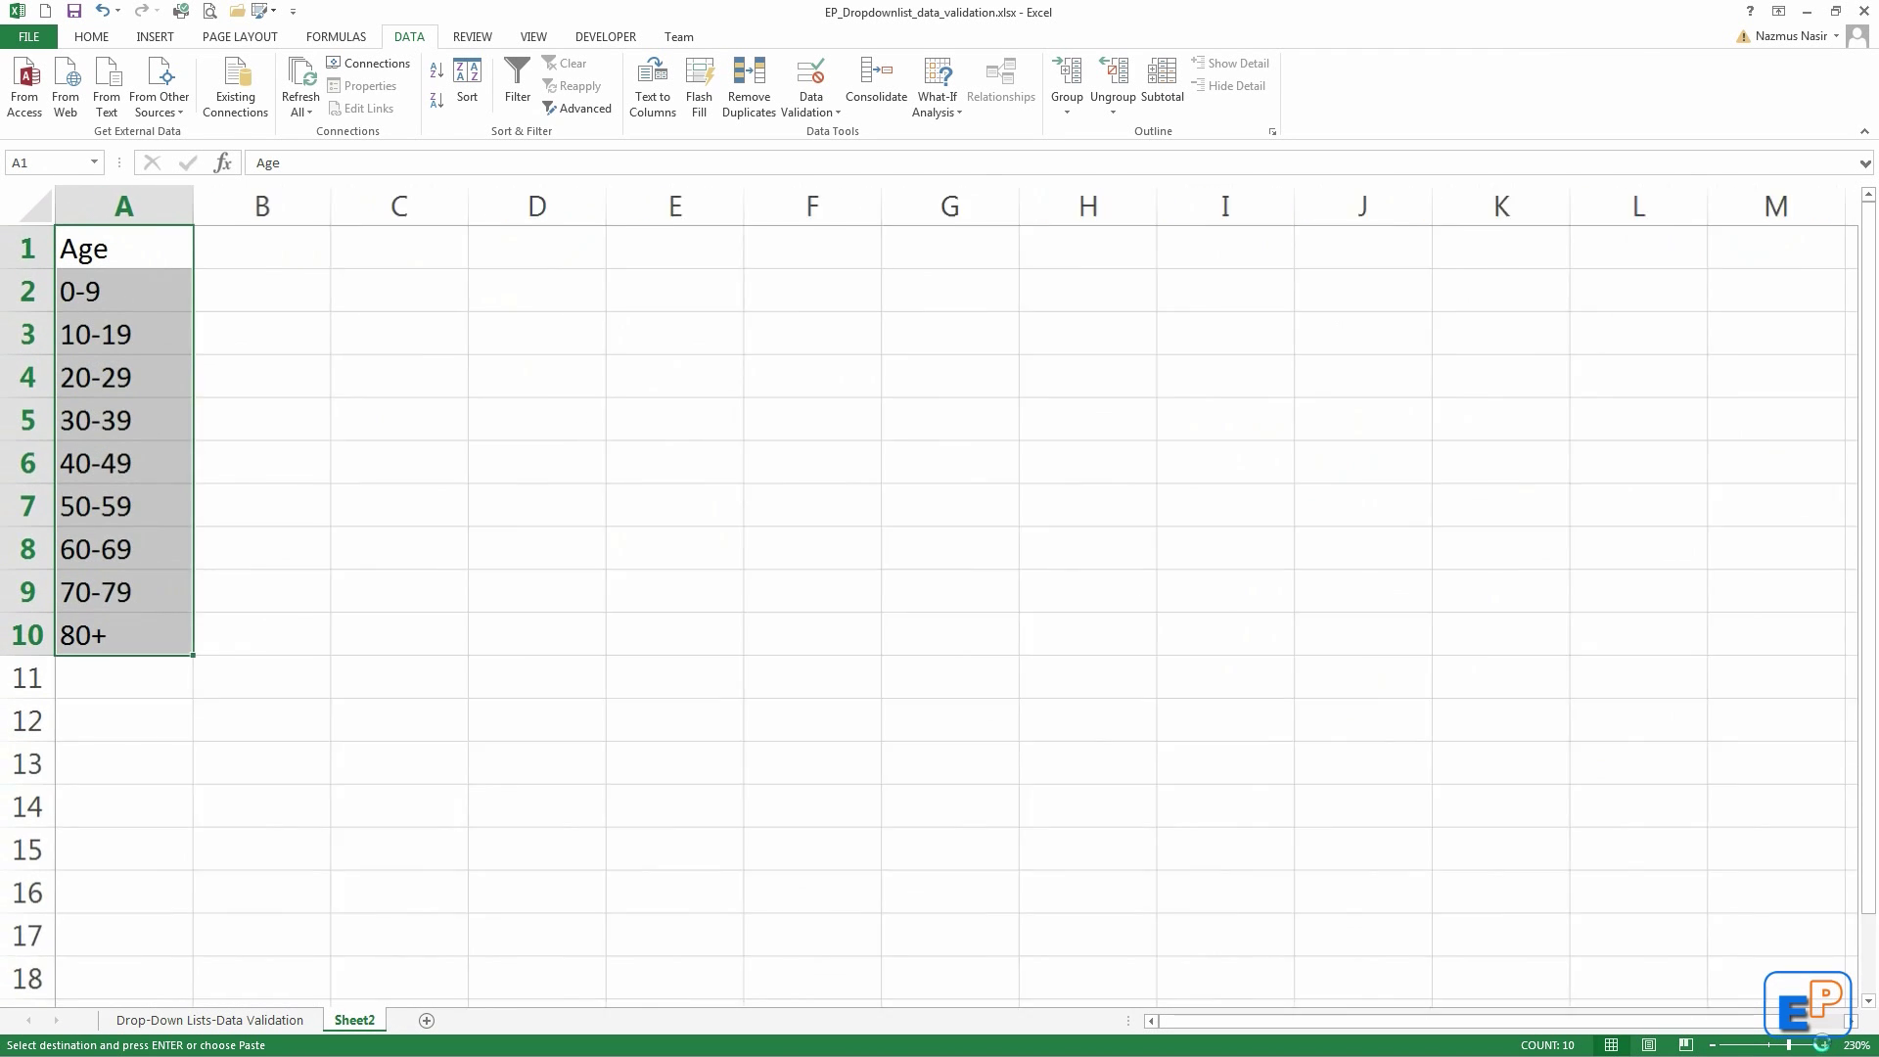
pyautogui.click(1824, 1045)
pyautogui.click(239, 1020)
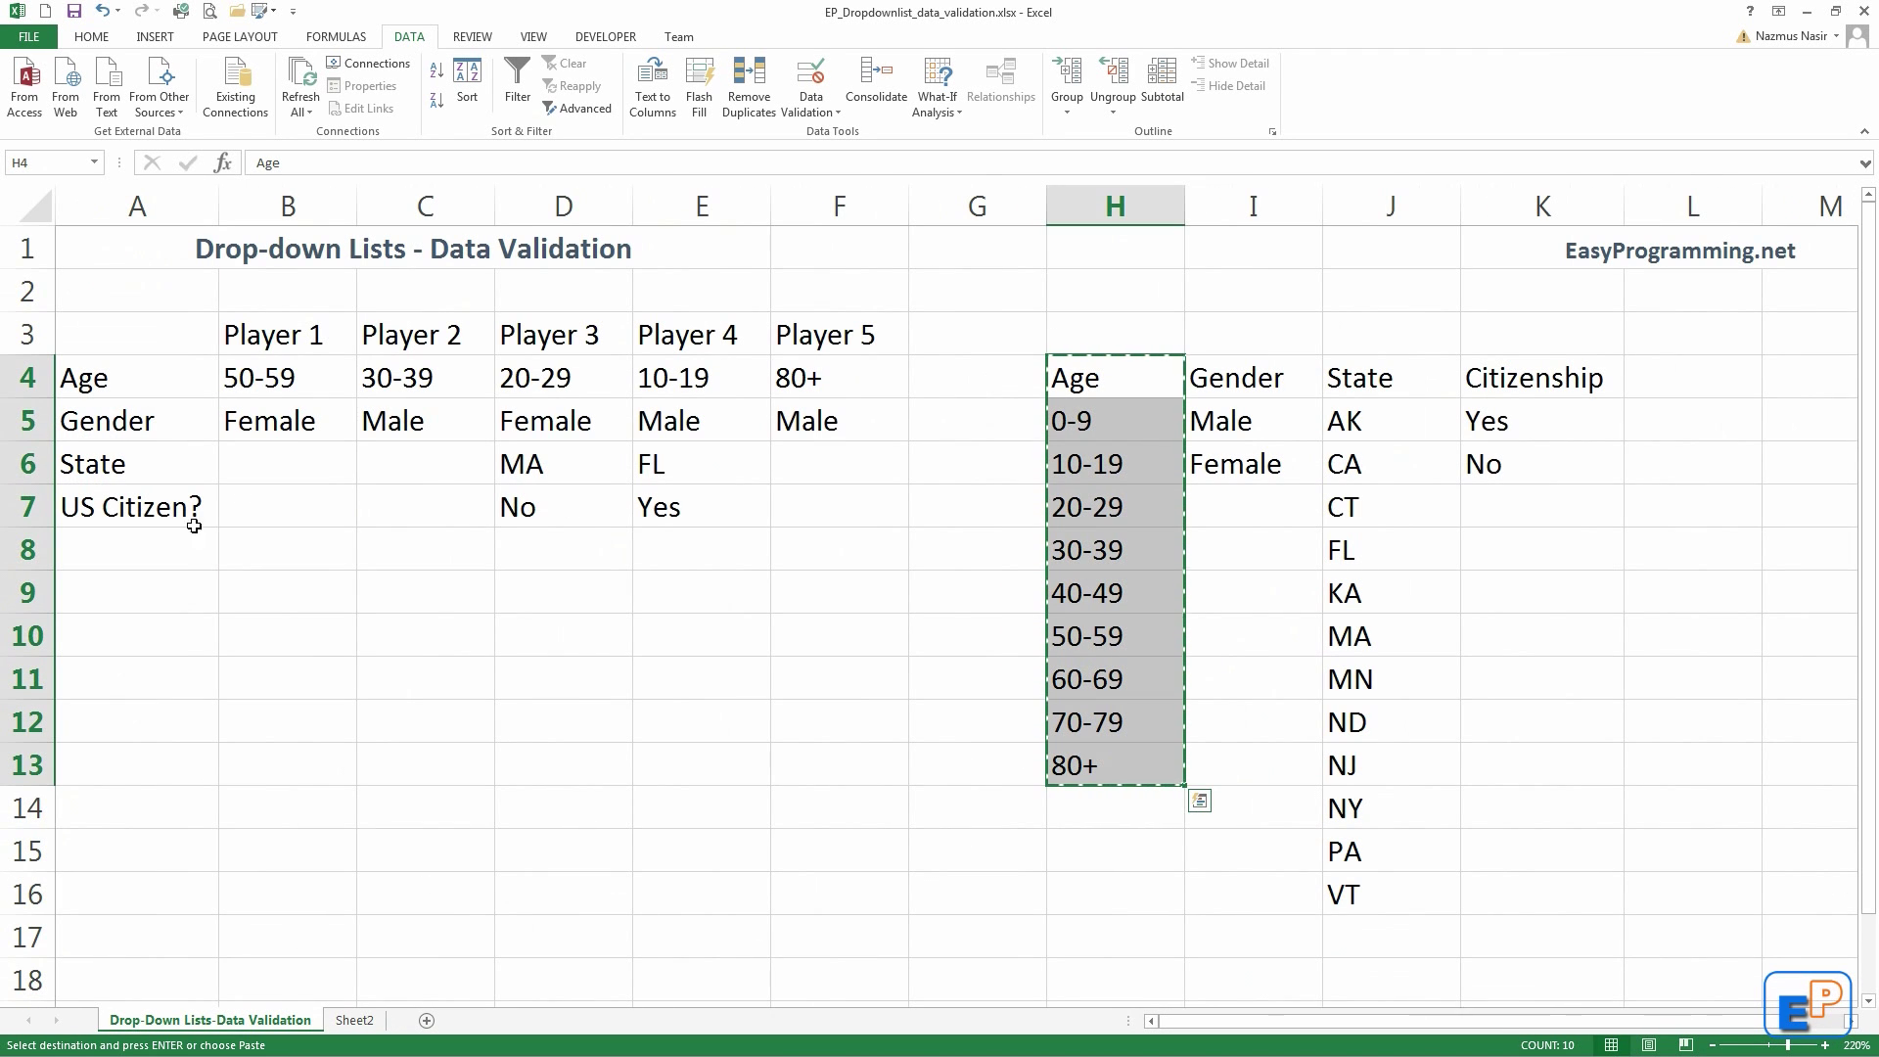
pyautogui.click(283, 590)
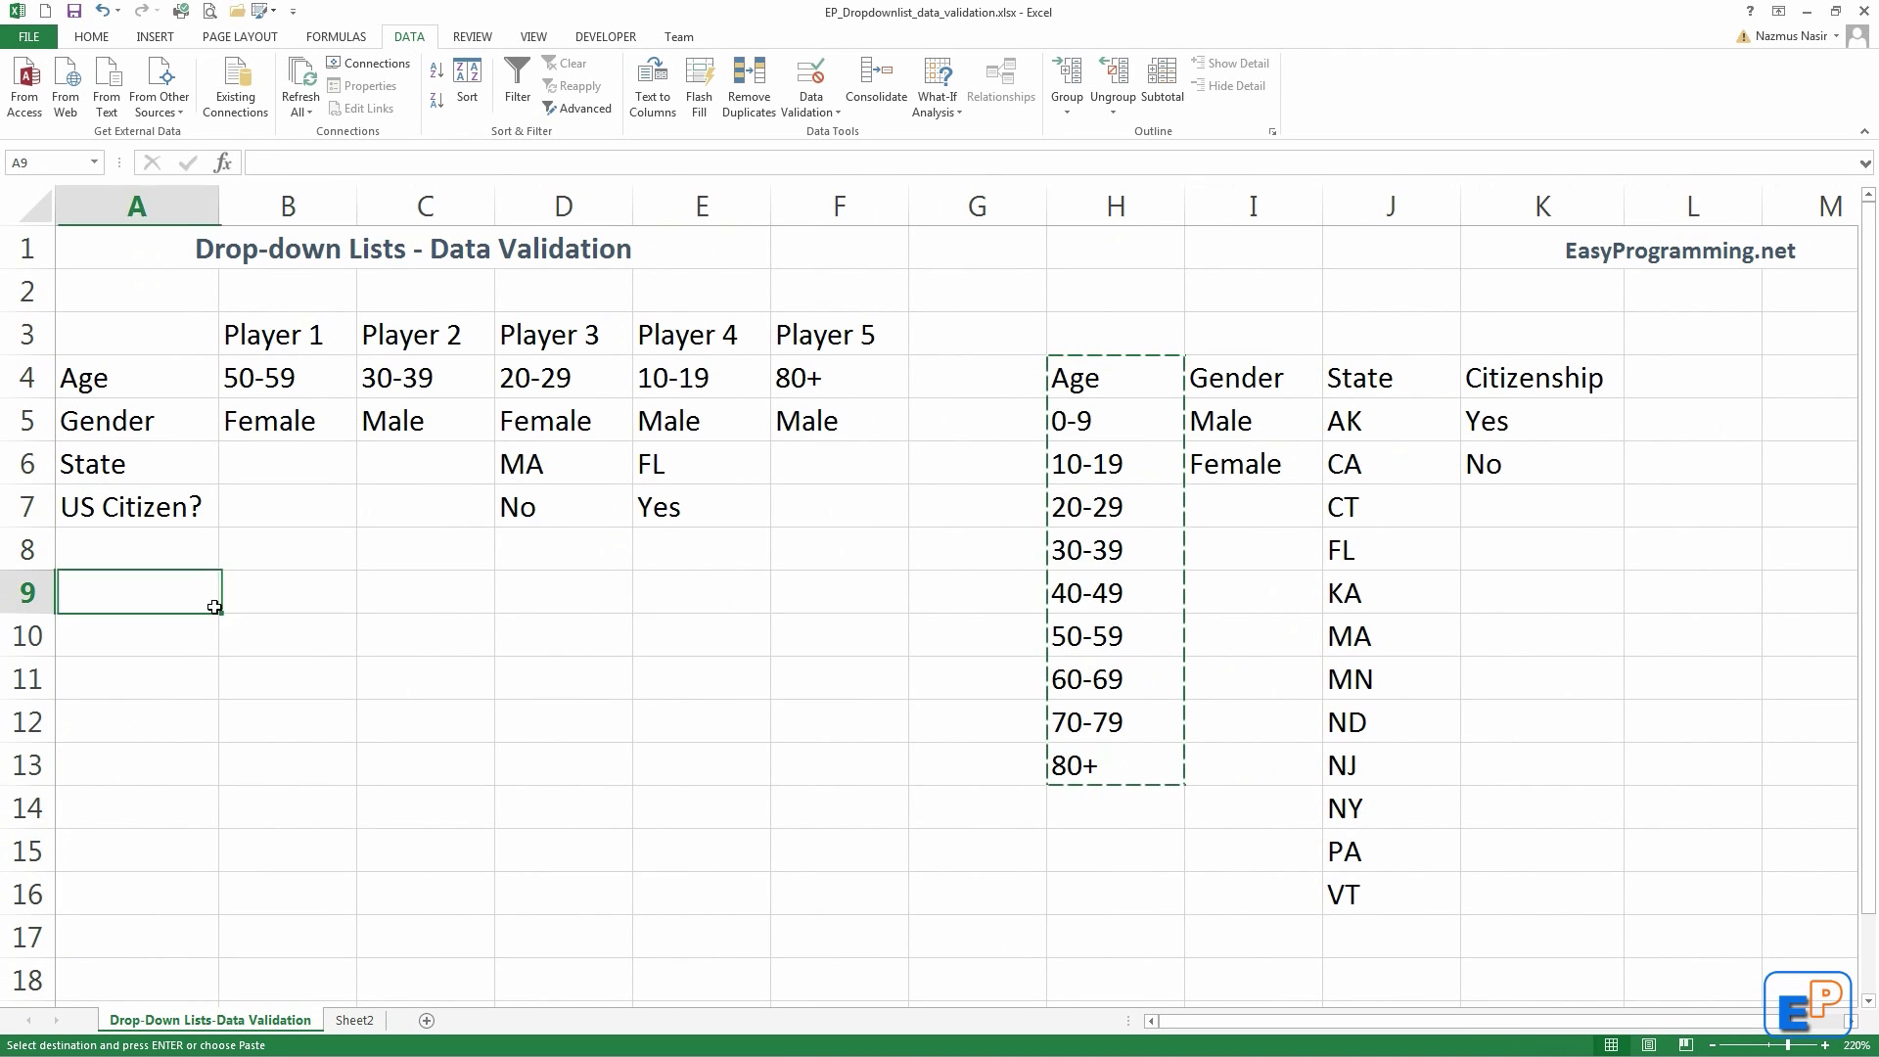
# Step: Label A9 'Extra Age' and select B9, discarding a stray '=' entry
pyautogui.write('Extra Age')
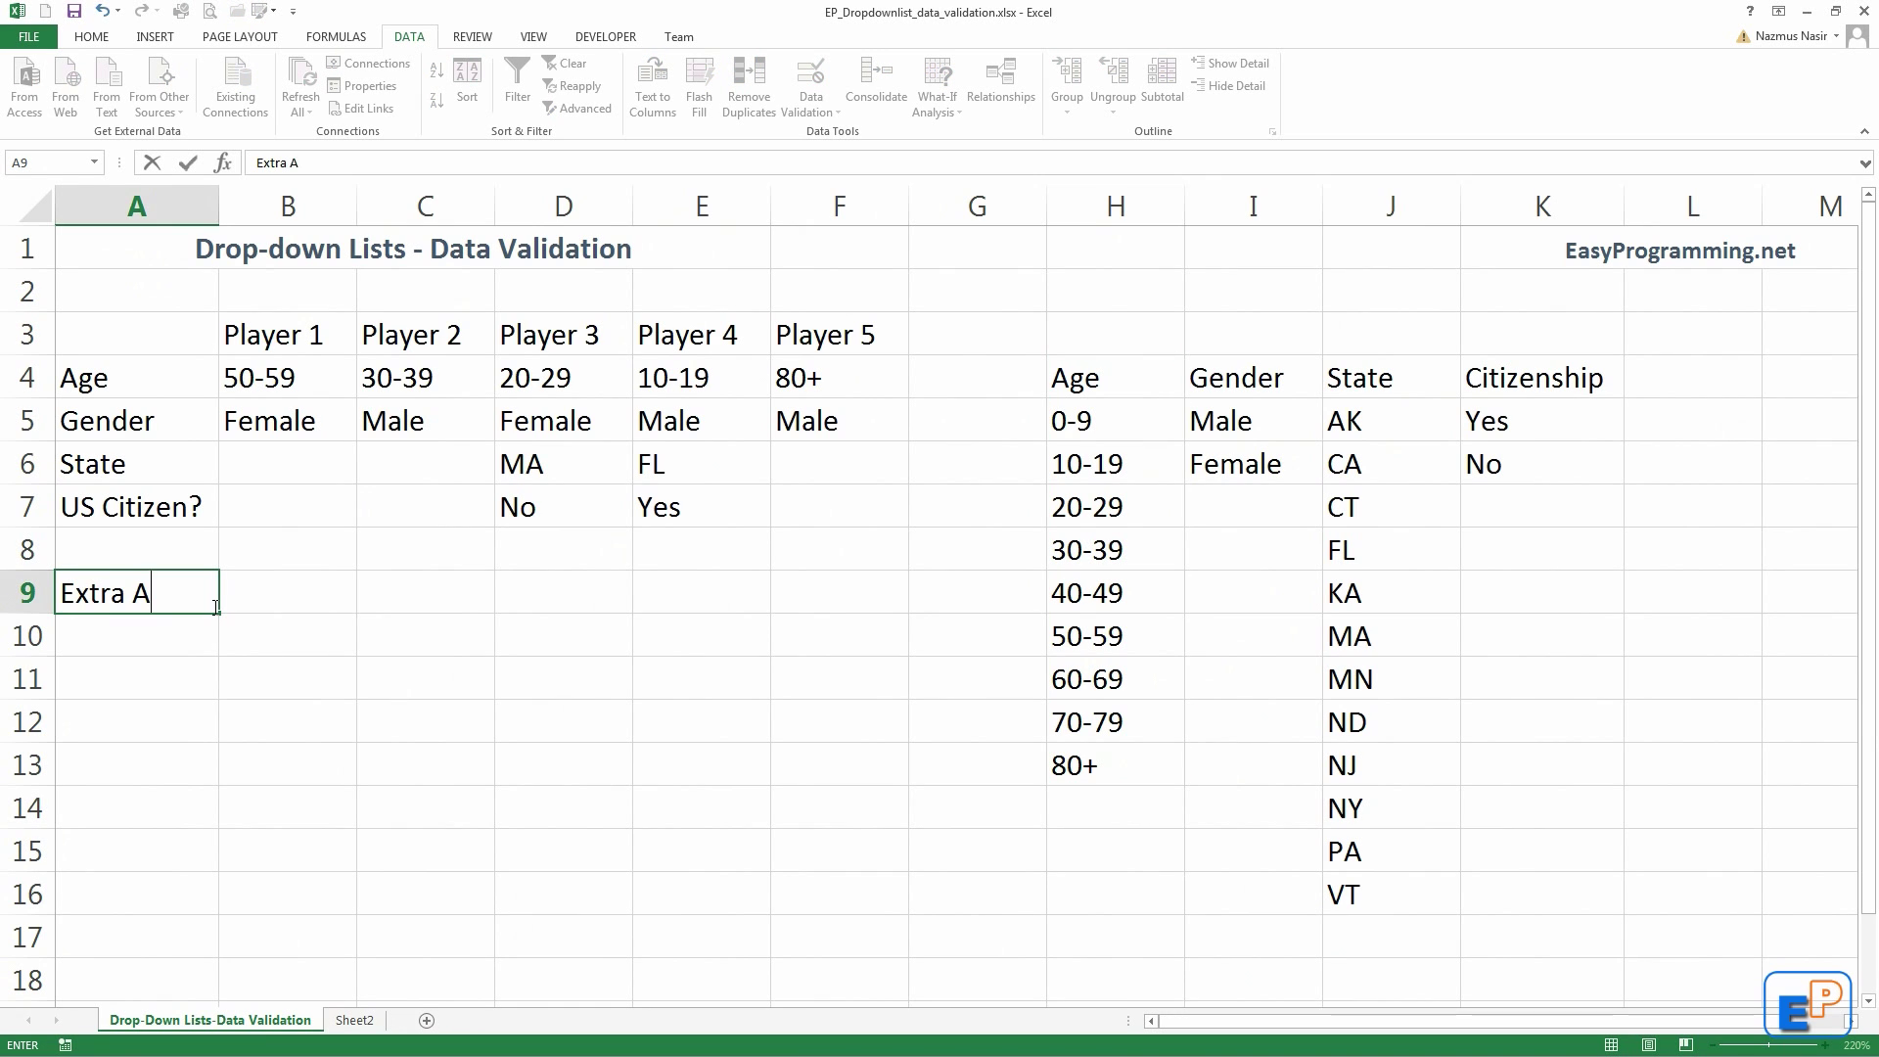
pyautogui.click(295, 622)
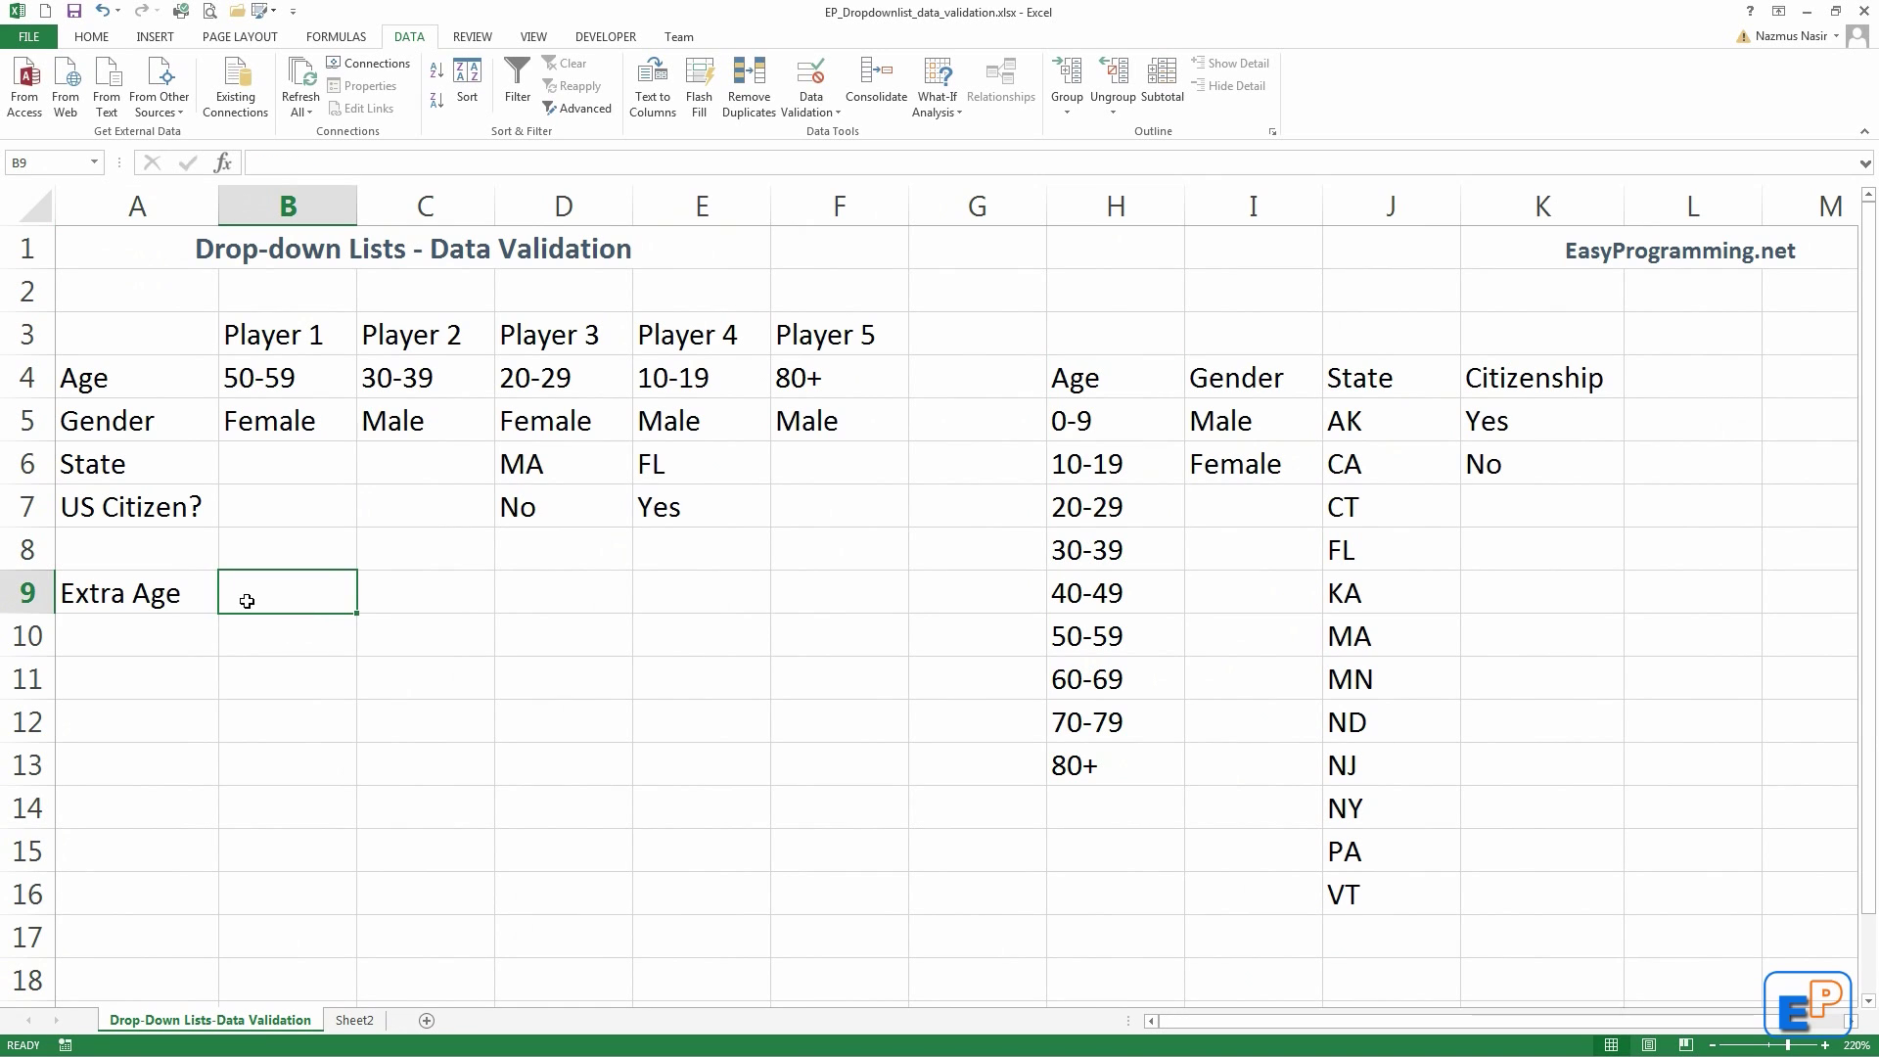
pyautogui.write('=')
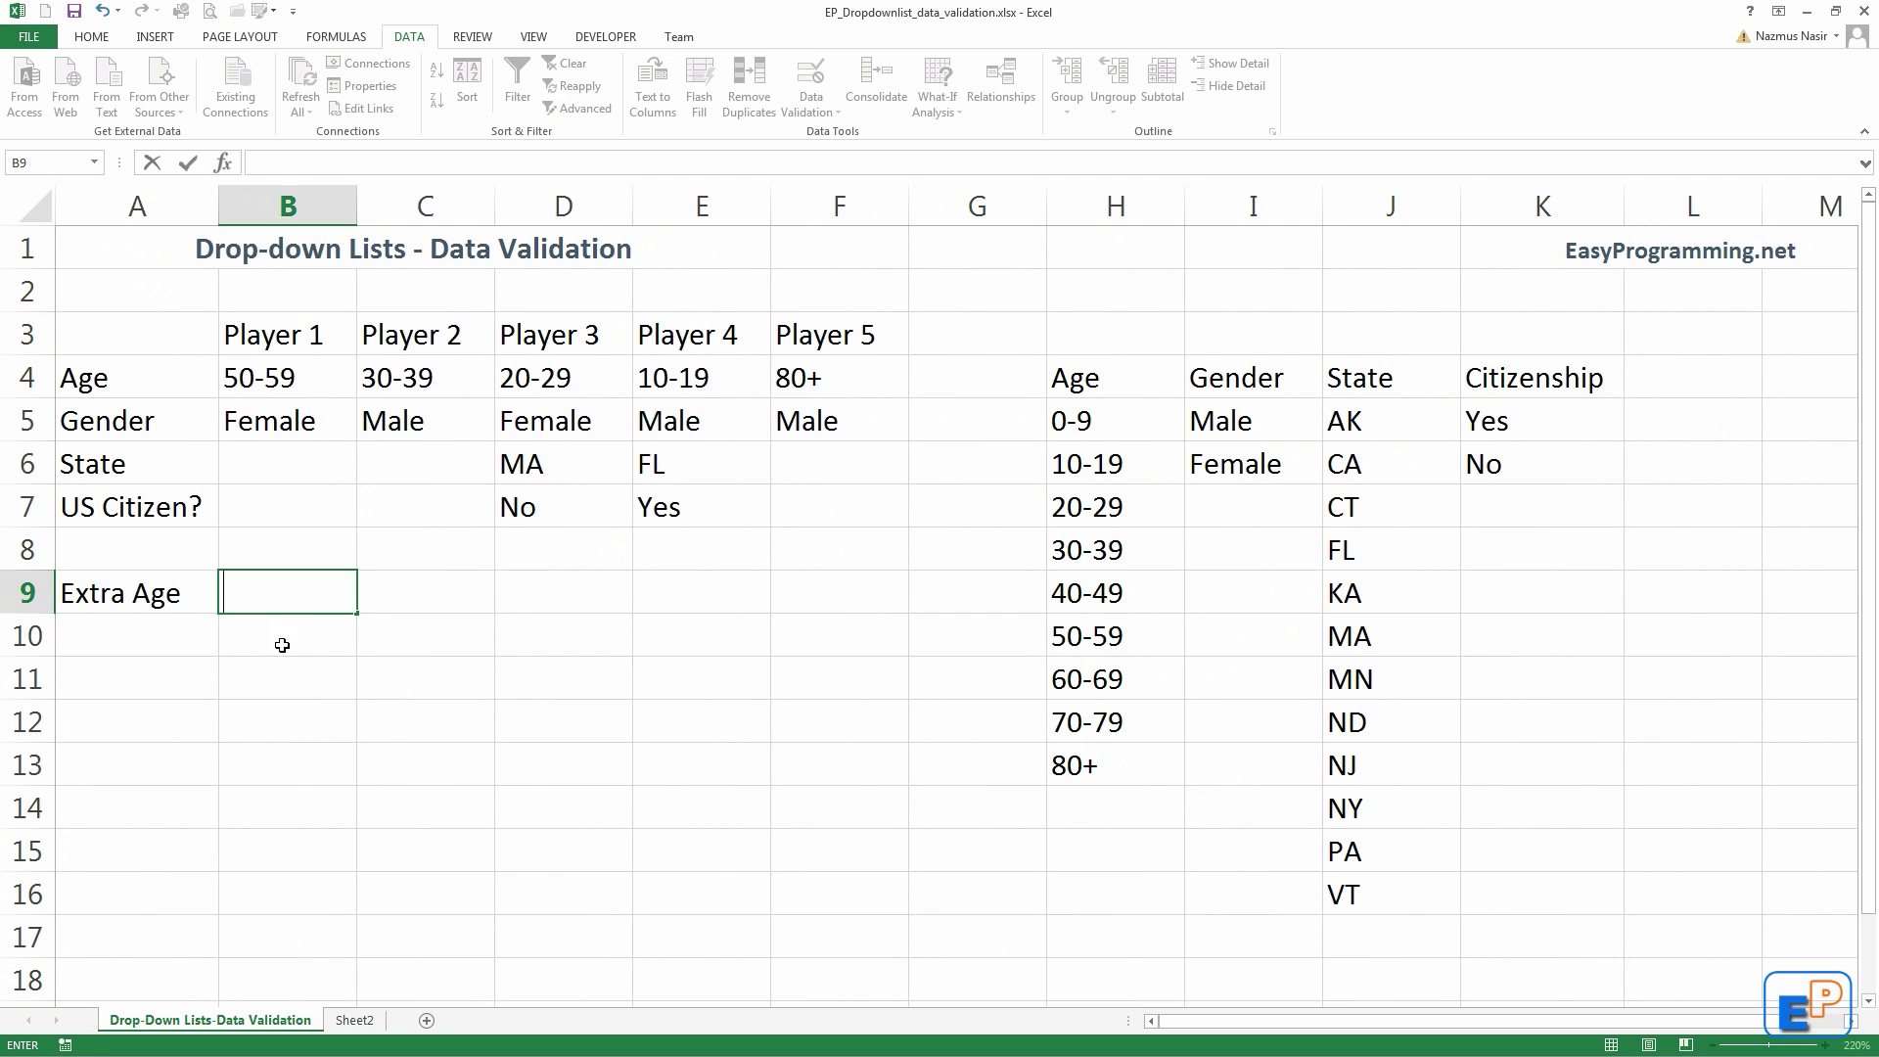
pyautogui.click(281, 639)
pyautogui.click(285, 600)
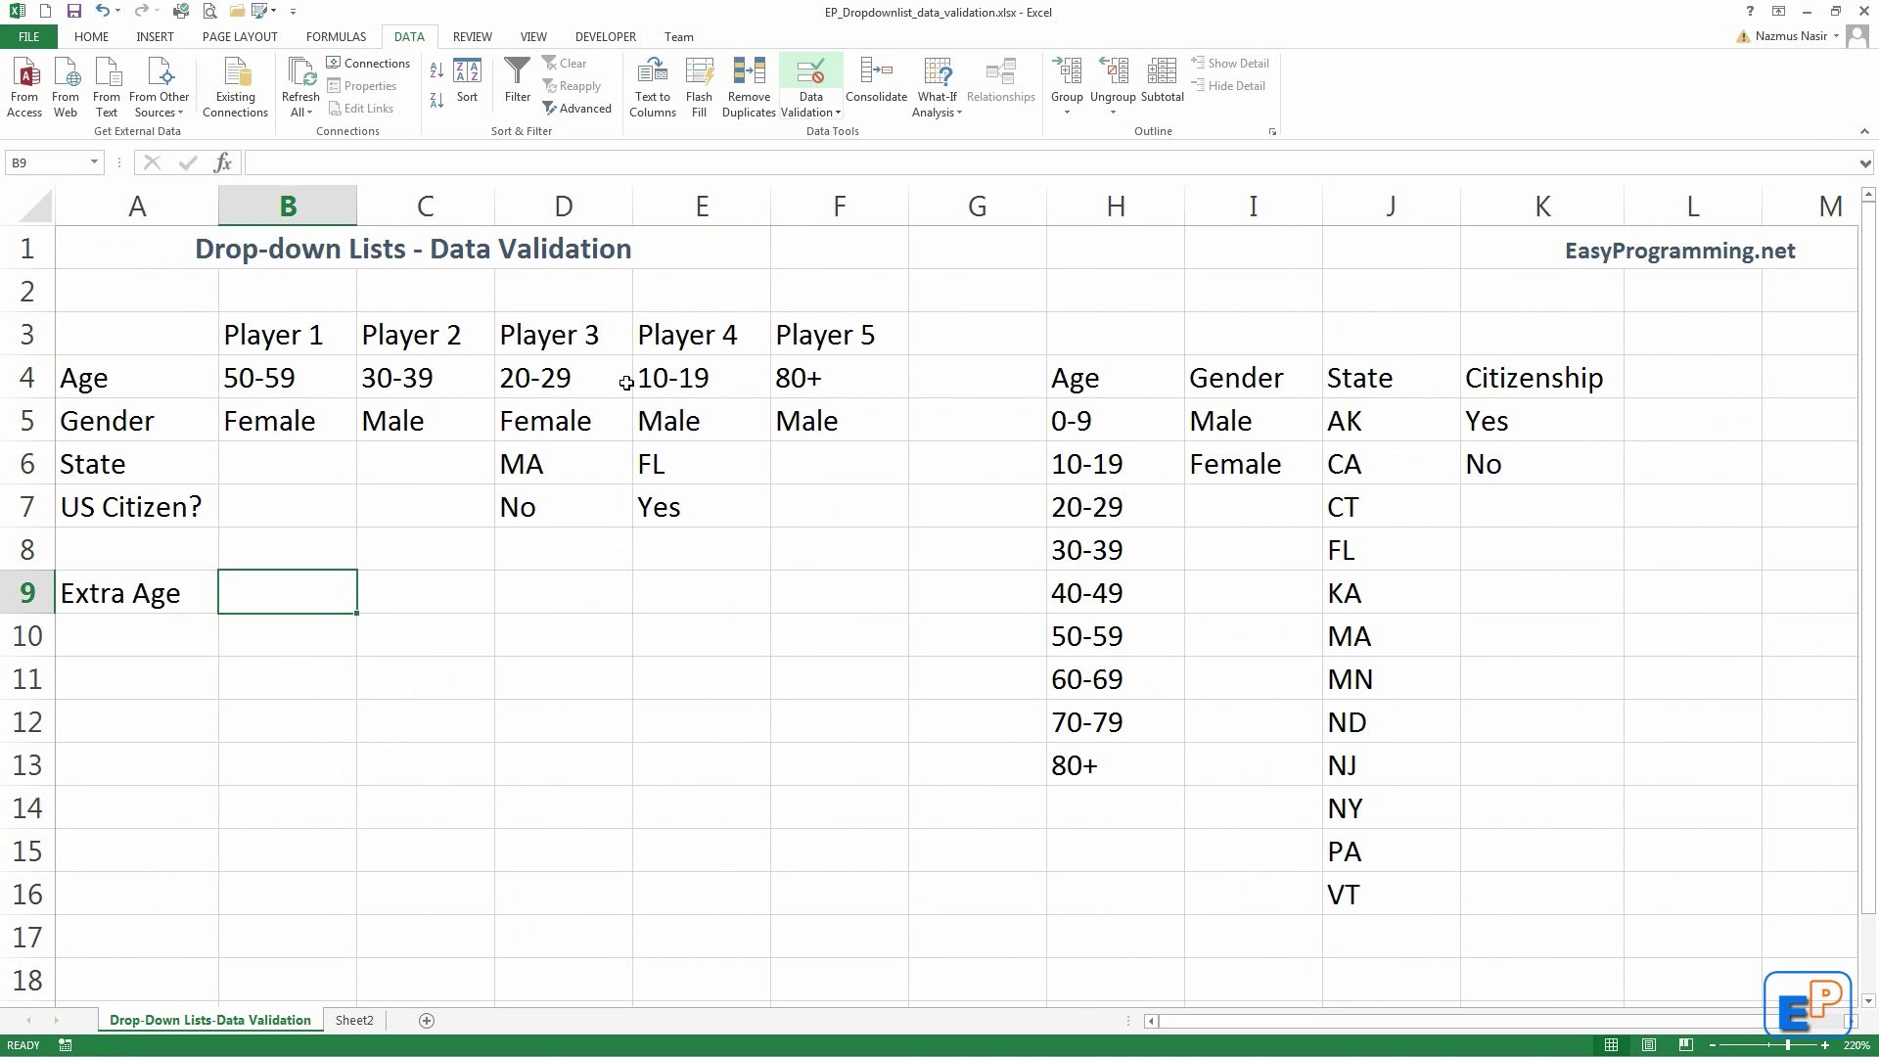
pyautogui.scroll(-1, 602, 358)
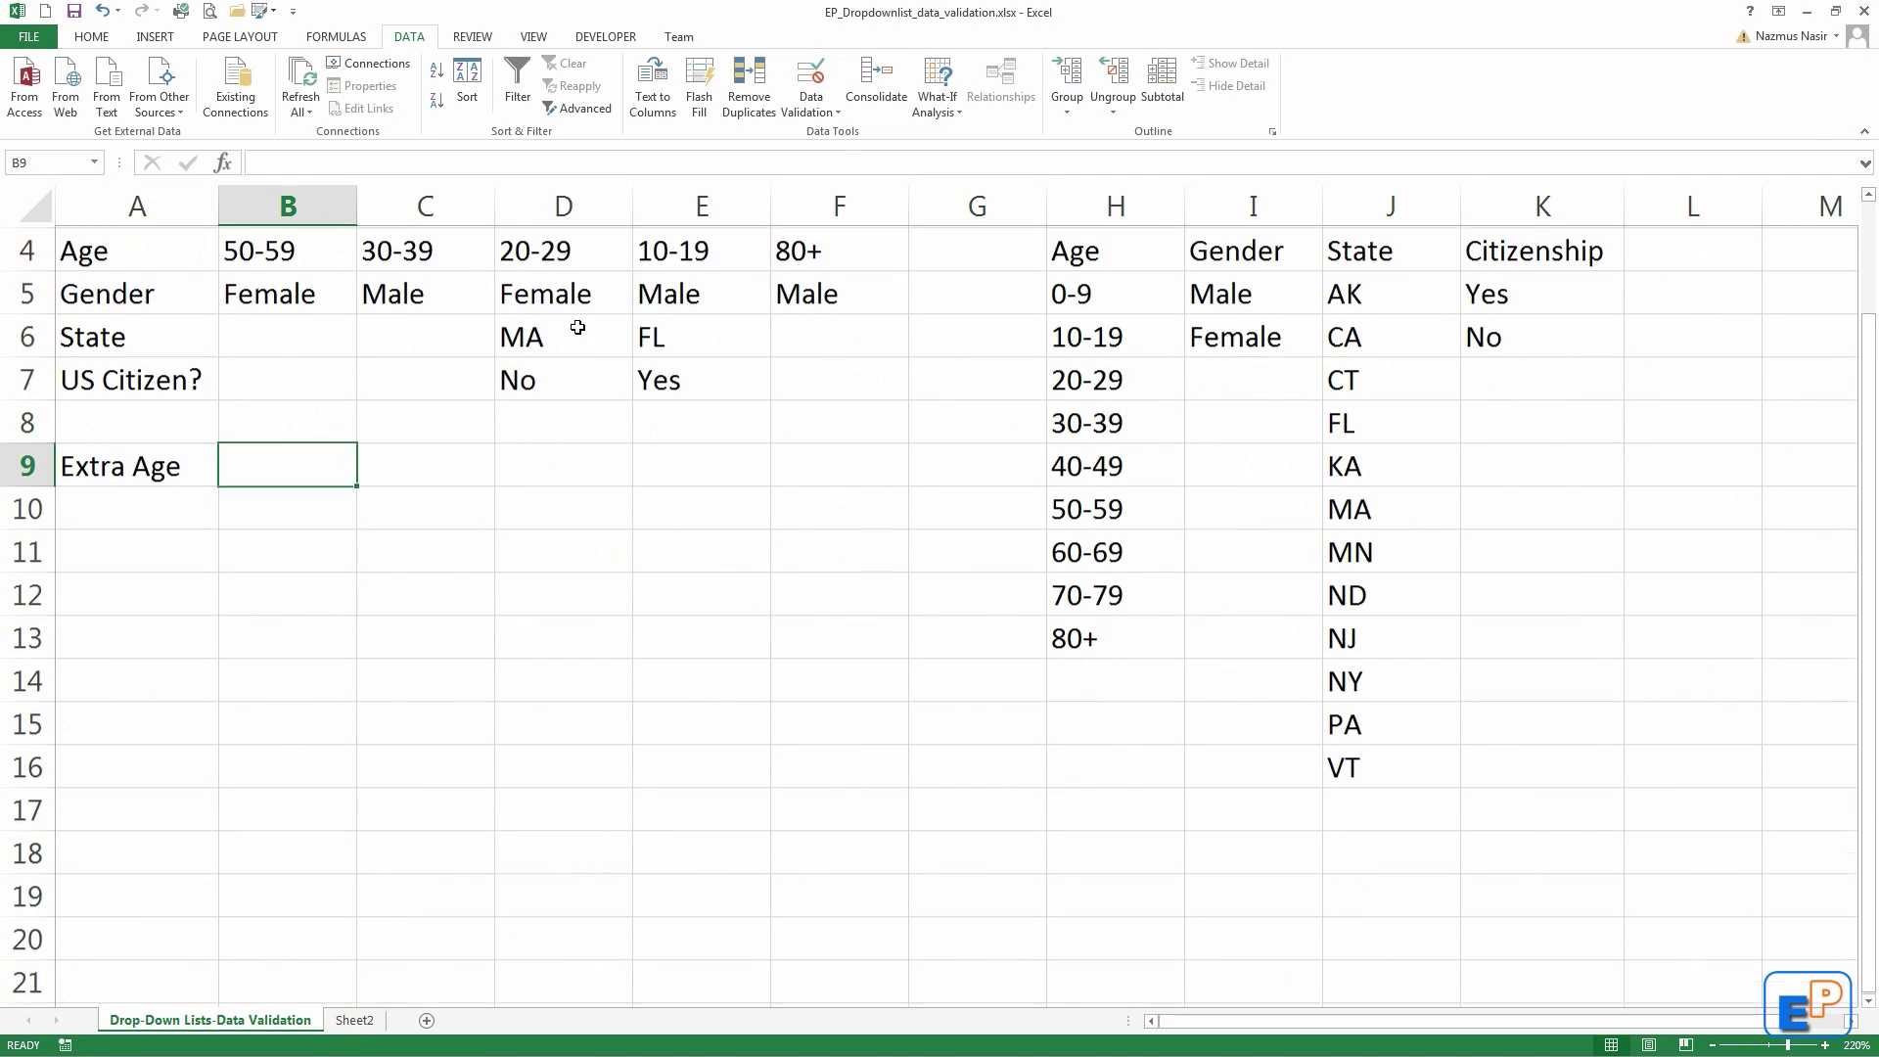
pyautogui.scroll(1, 577, 327)
# Step: Give B9 List validation sourced from Sheet2's age ranges A2:A10
pyautogui.click(811, 76)
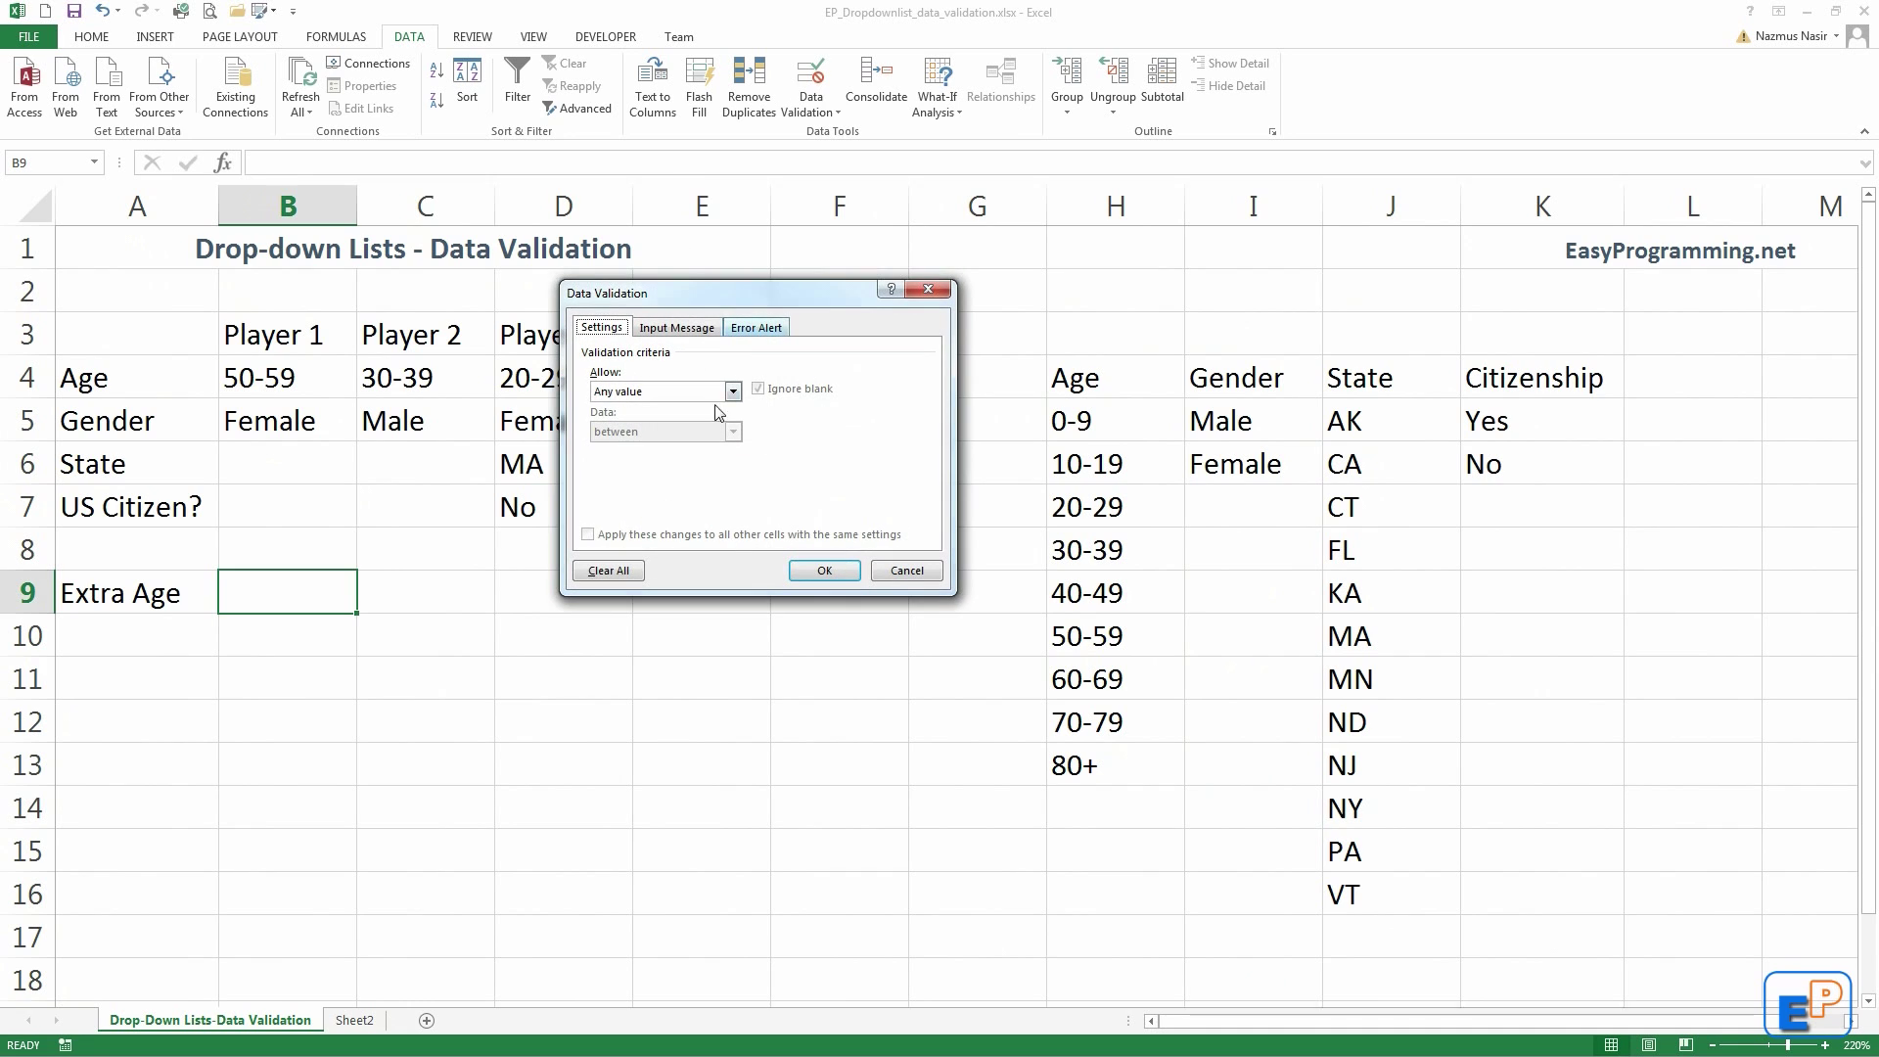
pyautogui.click(700, 396)
pyautogui.click(701, 447)
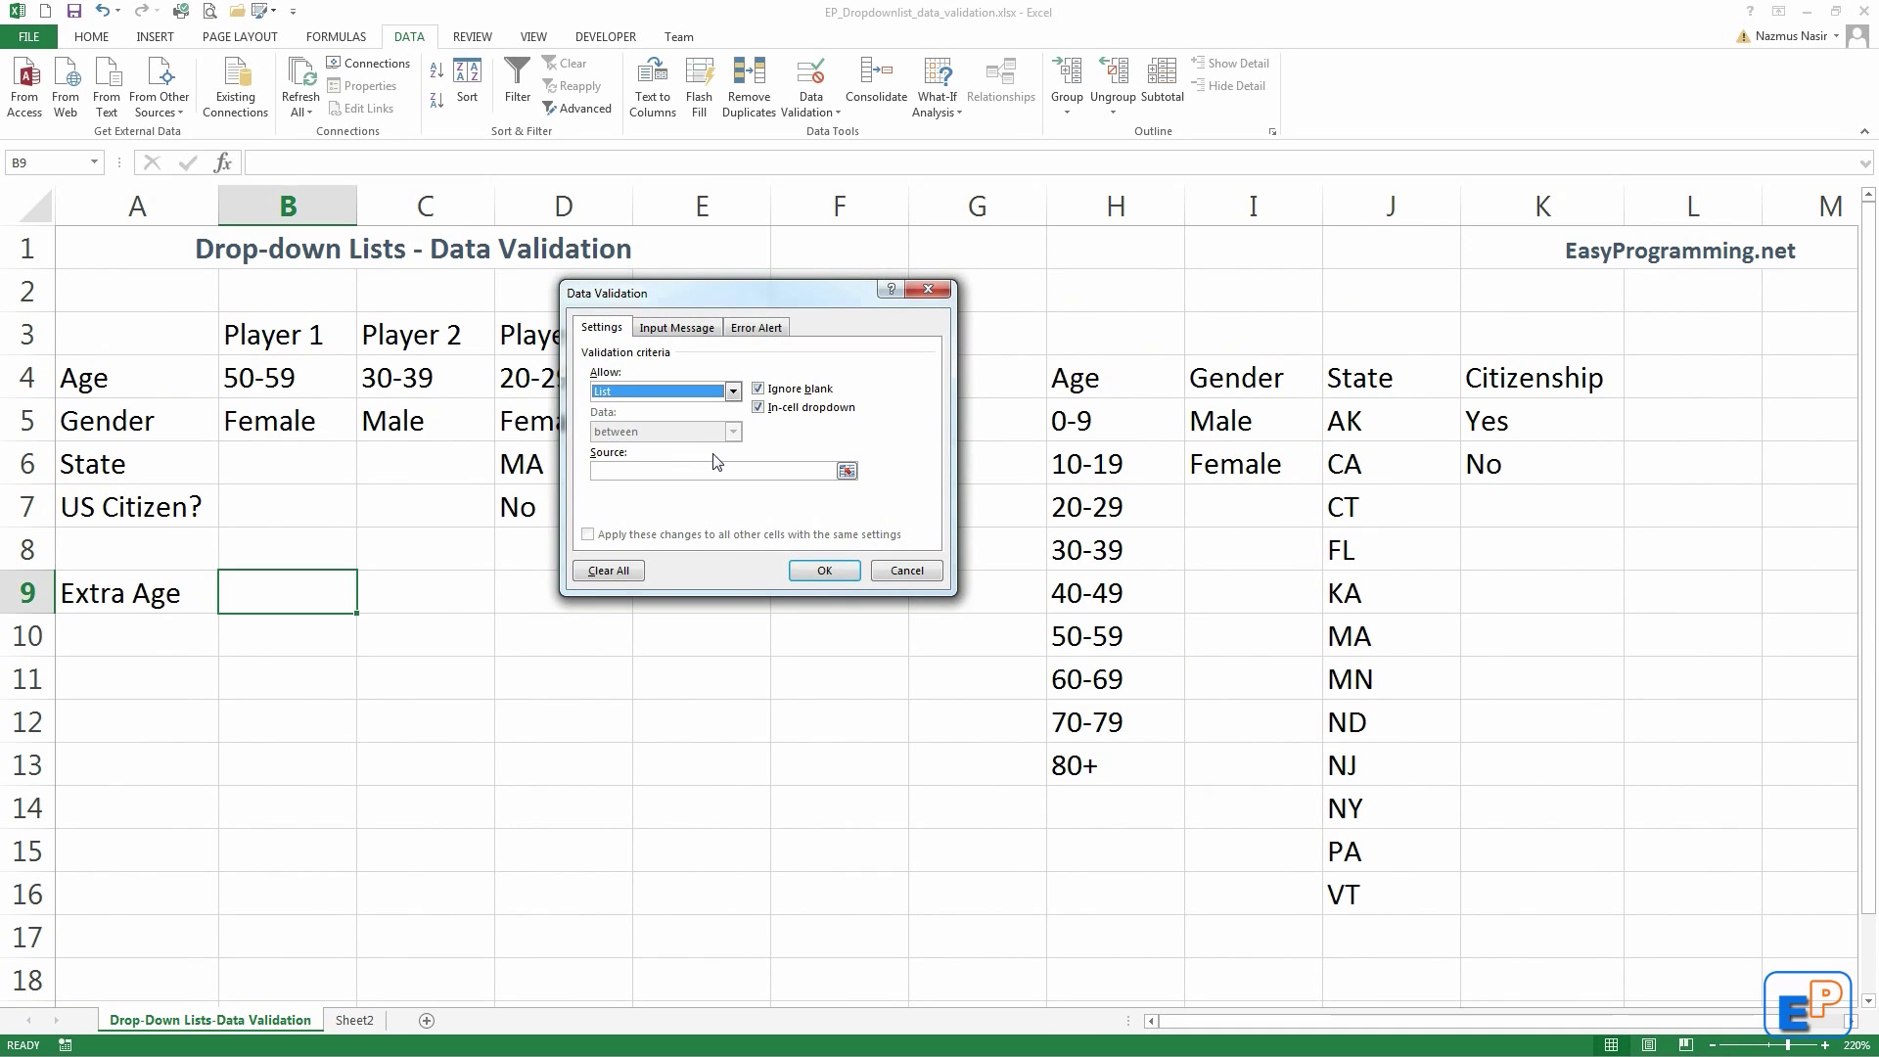
pyautogui.click(714, 470)
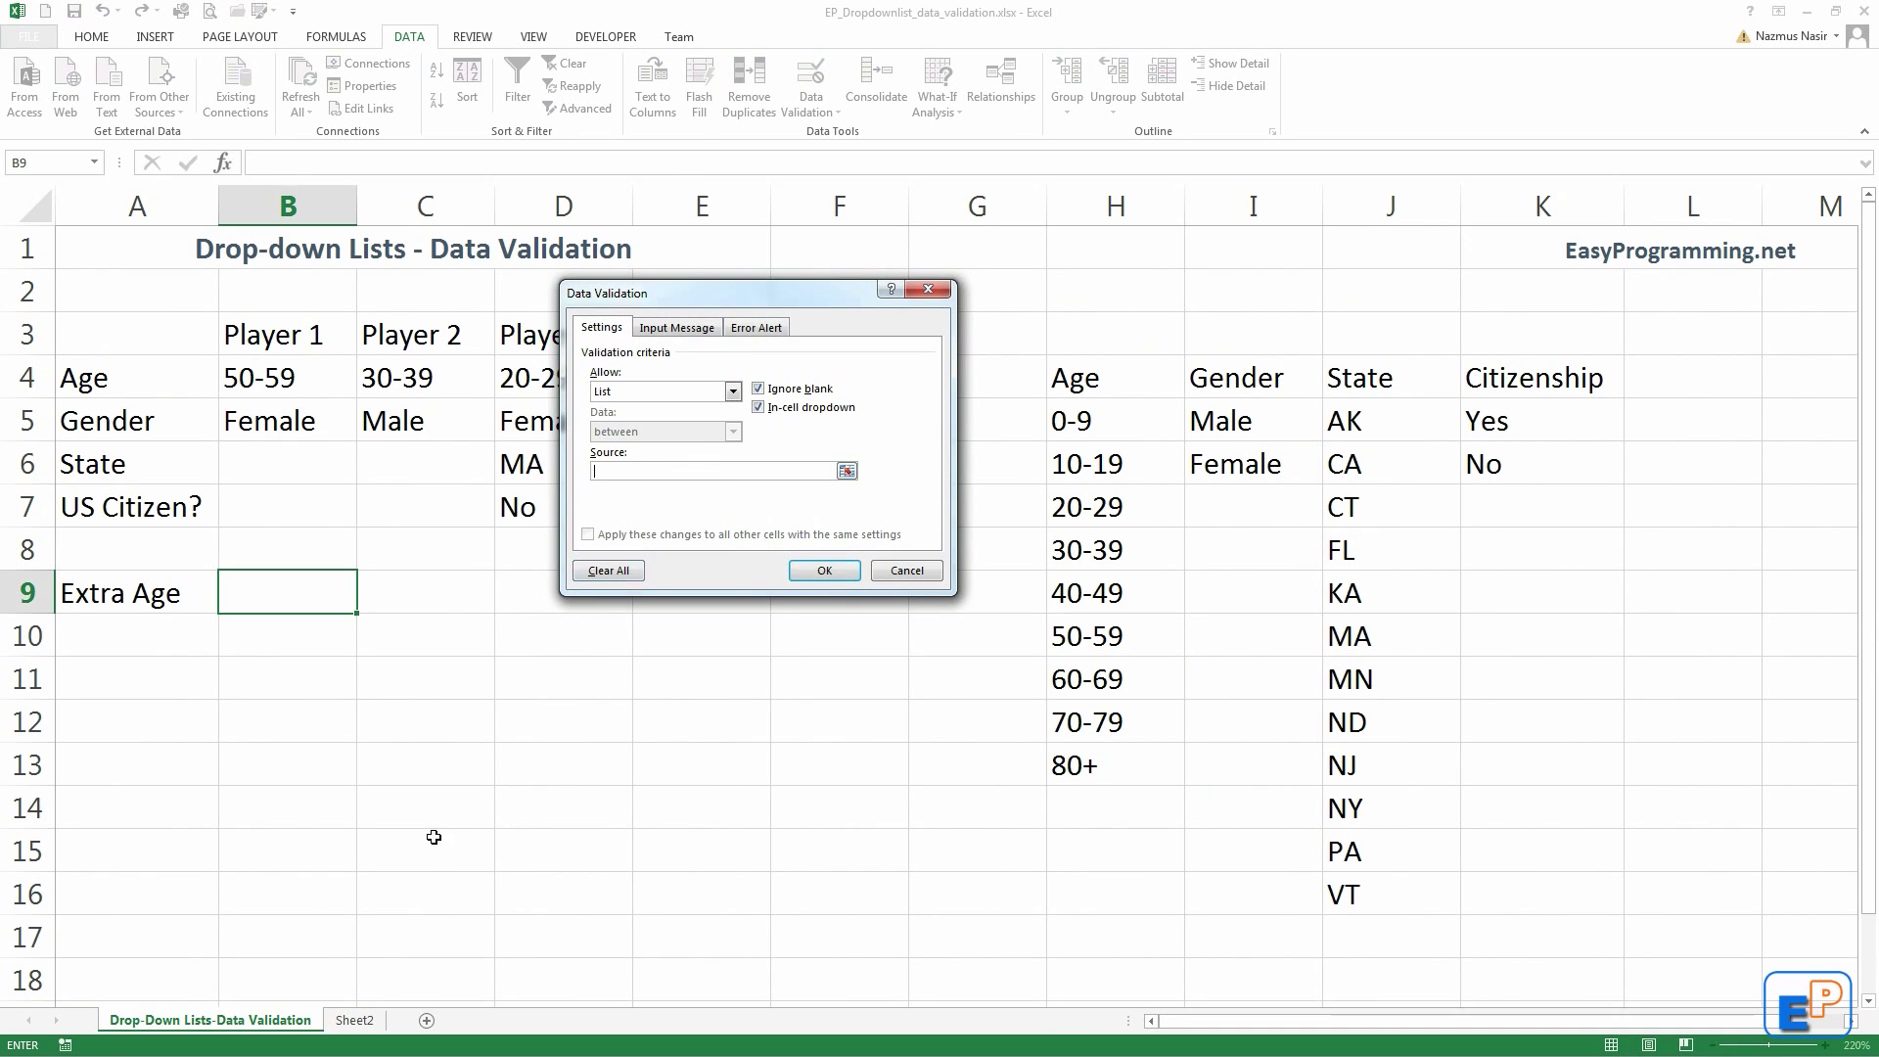
pyautogui.click(356, 1021)
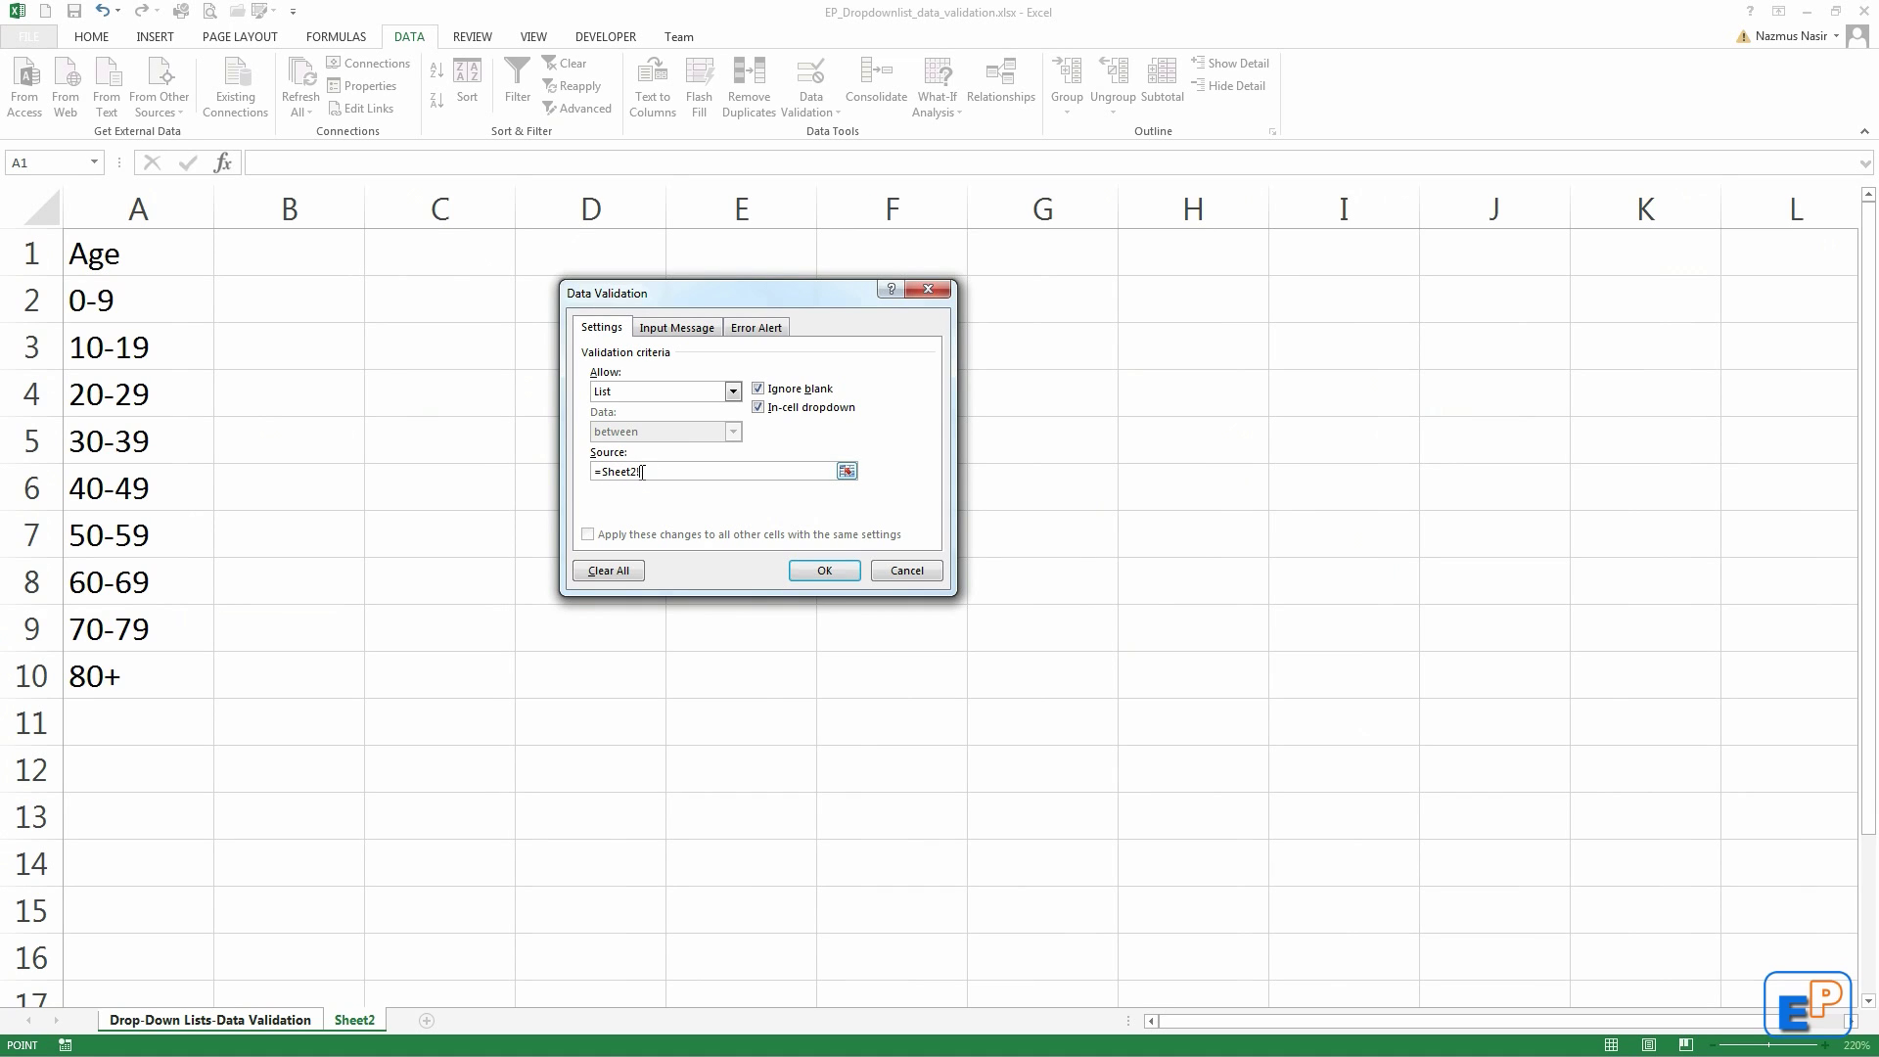
pyautogui.moveTo(138, 298); pyautogui.dragTo(130, 695)
pyautogui.click(820, 570)
# Step: Choose 50-59 from B9's drop-down, then compare it with B4's age drop-down
pyautogui.click(365, 604)
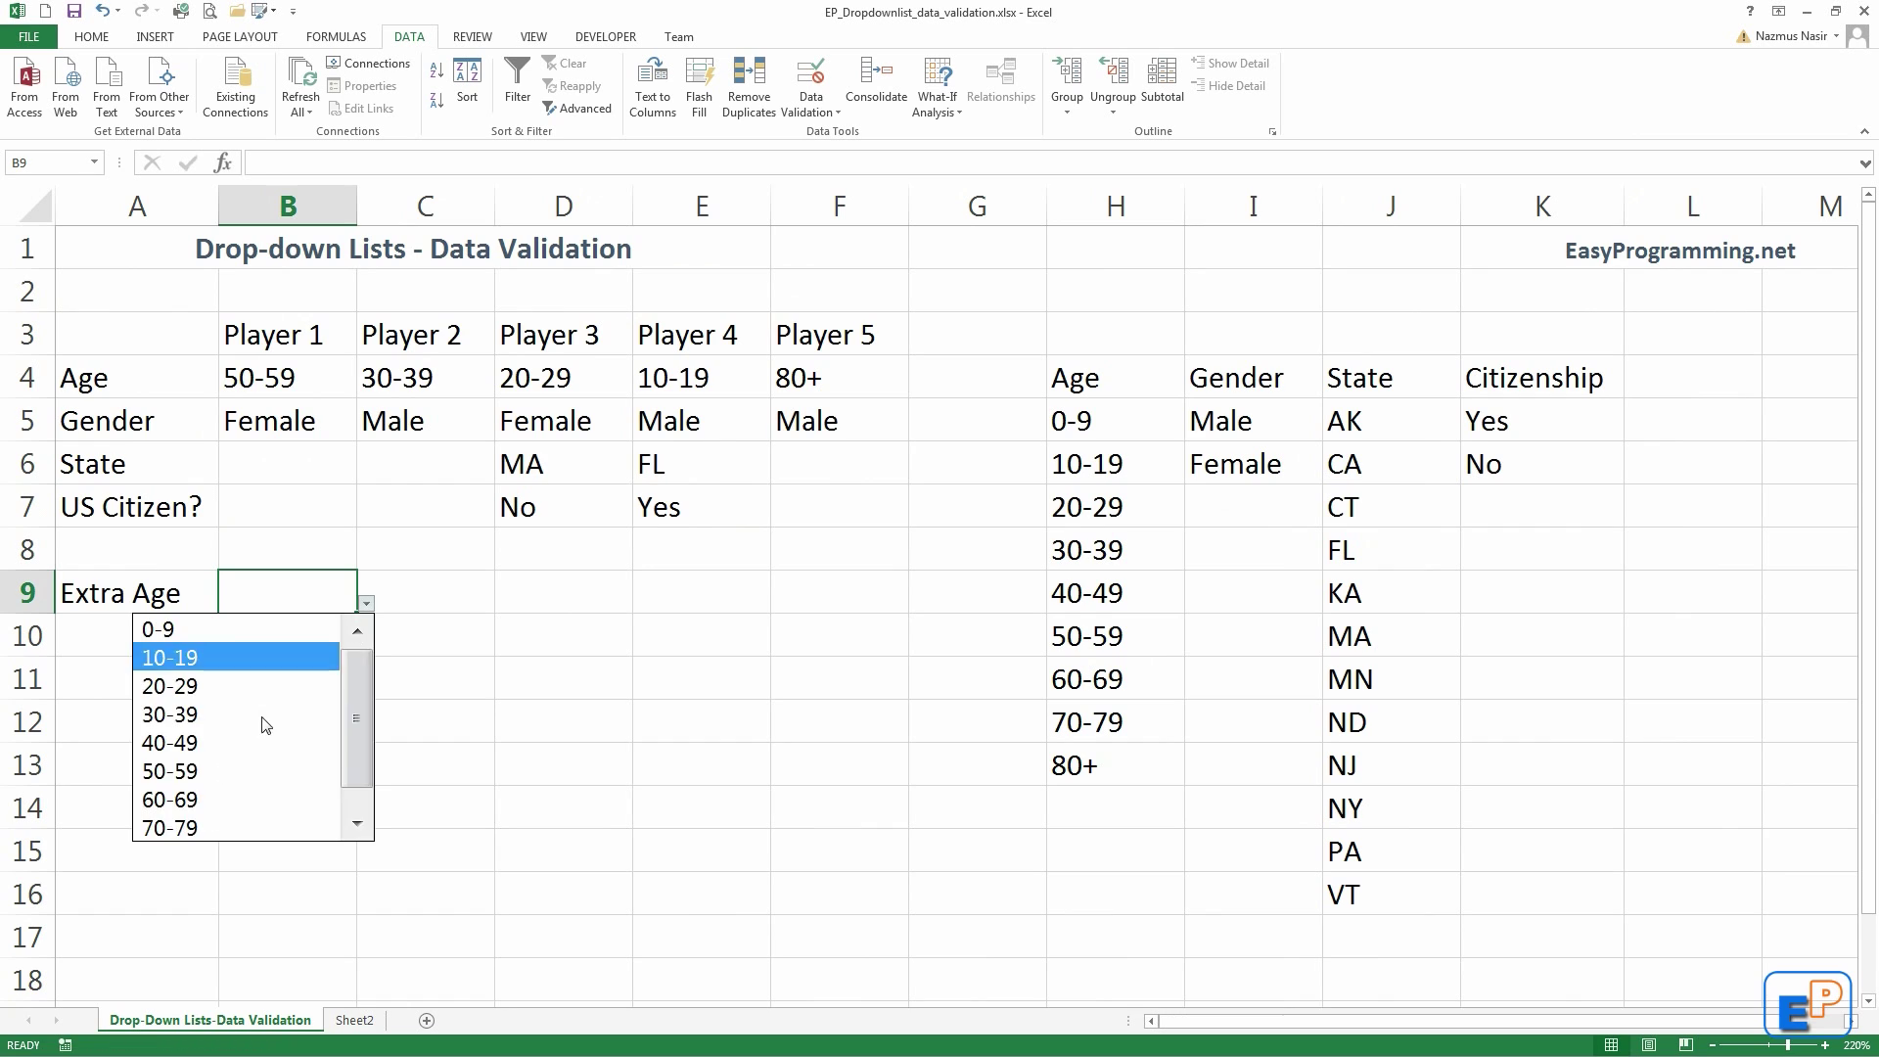
pyautogui.click(260, 769)
pyautogui.moveTo(1075, 375); pyautogui.dragTo(1527, 894)
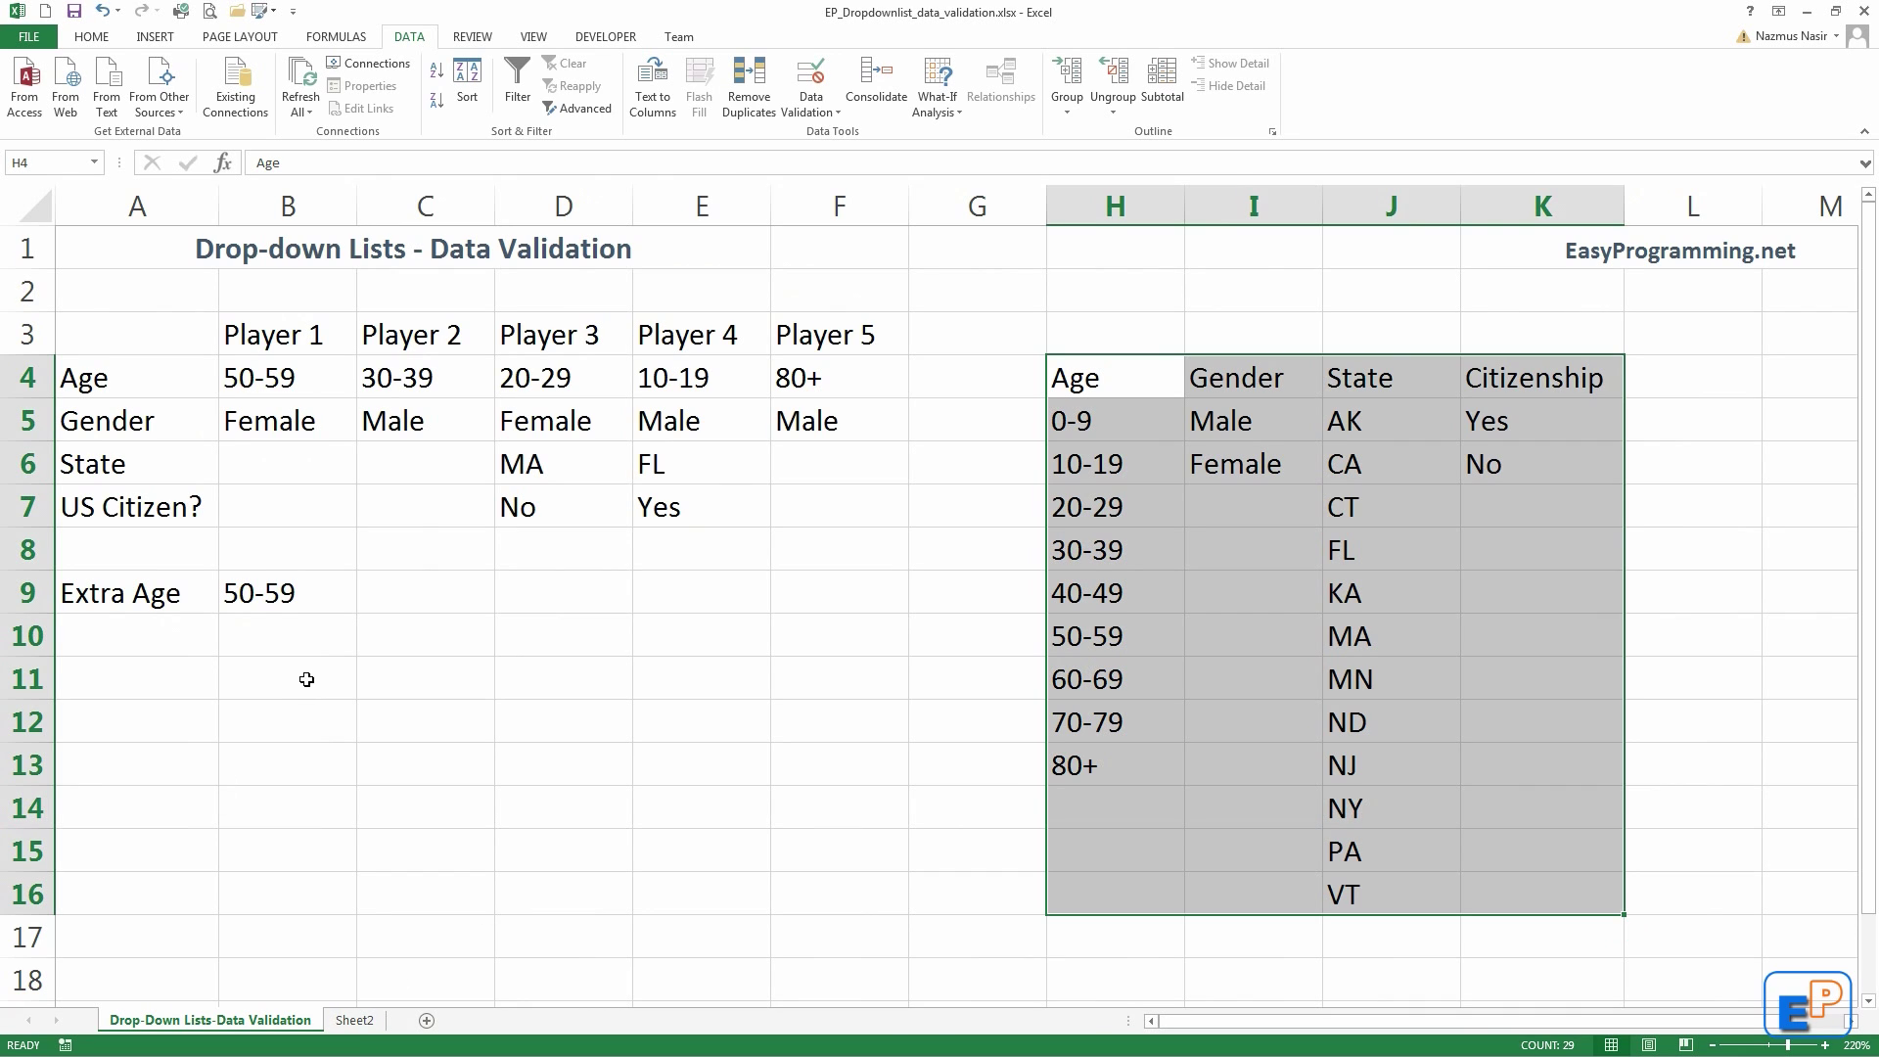
pyautogui.click(303, 588)
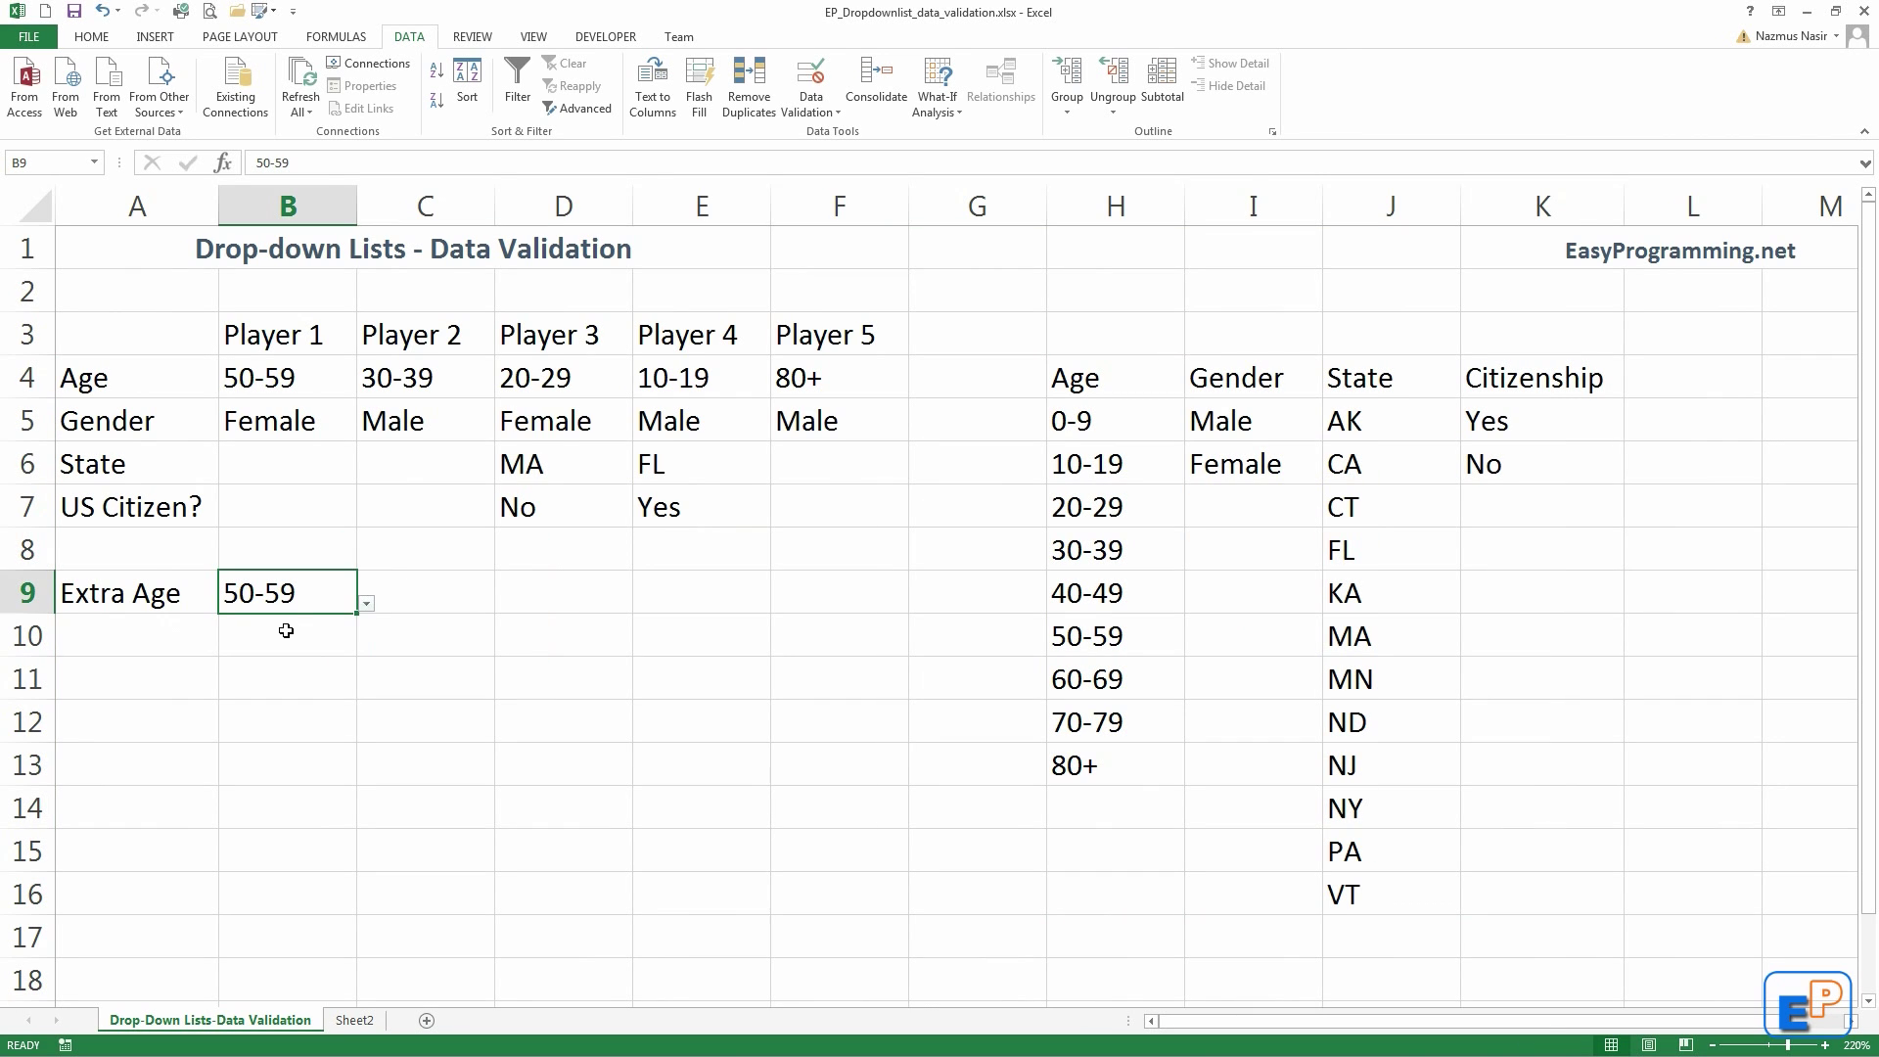
pyautogui.click(352, 372)
pyautogui.click(367, 389)
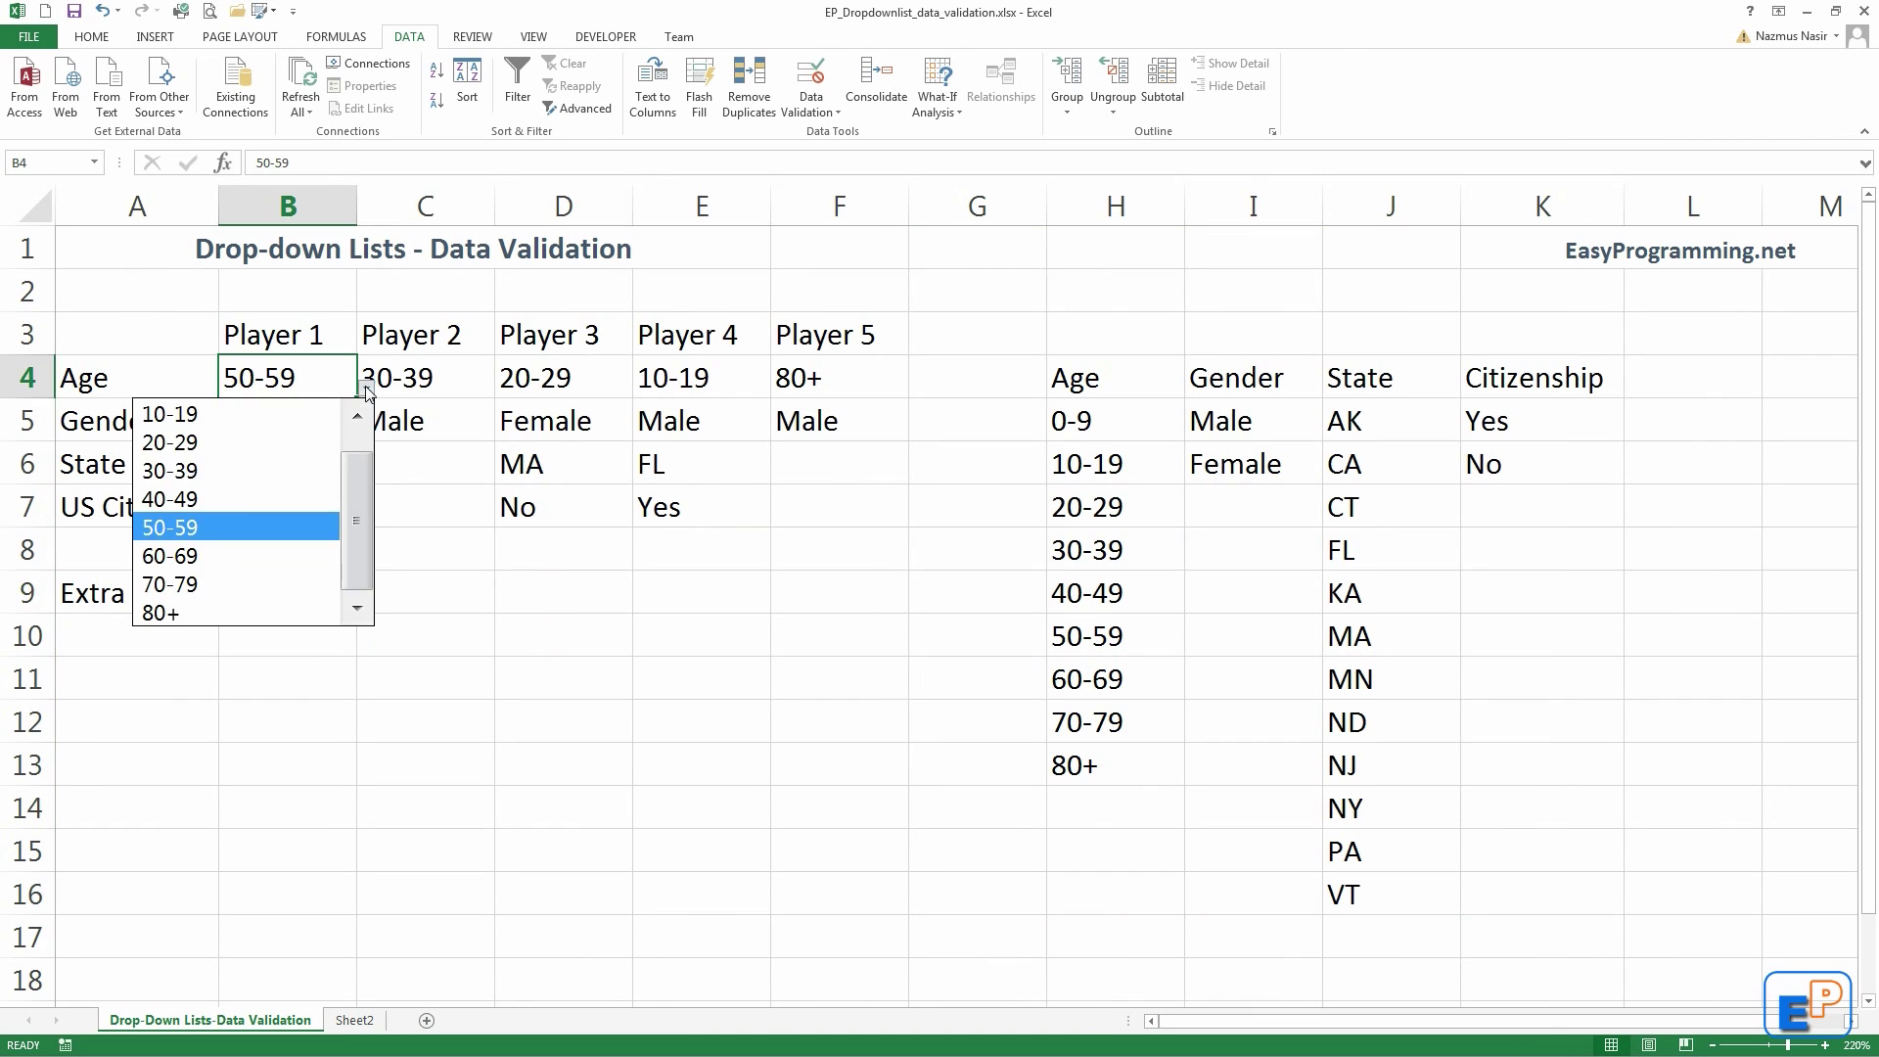
pyautogui.click(965, 470)
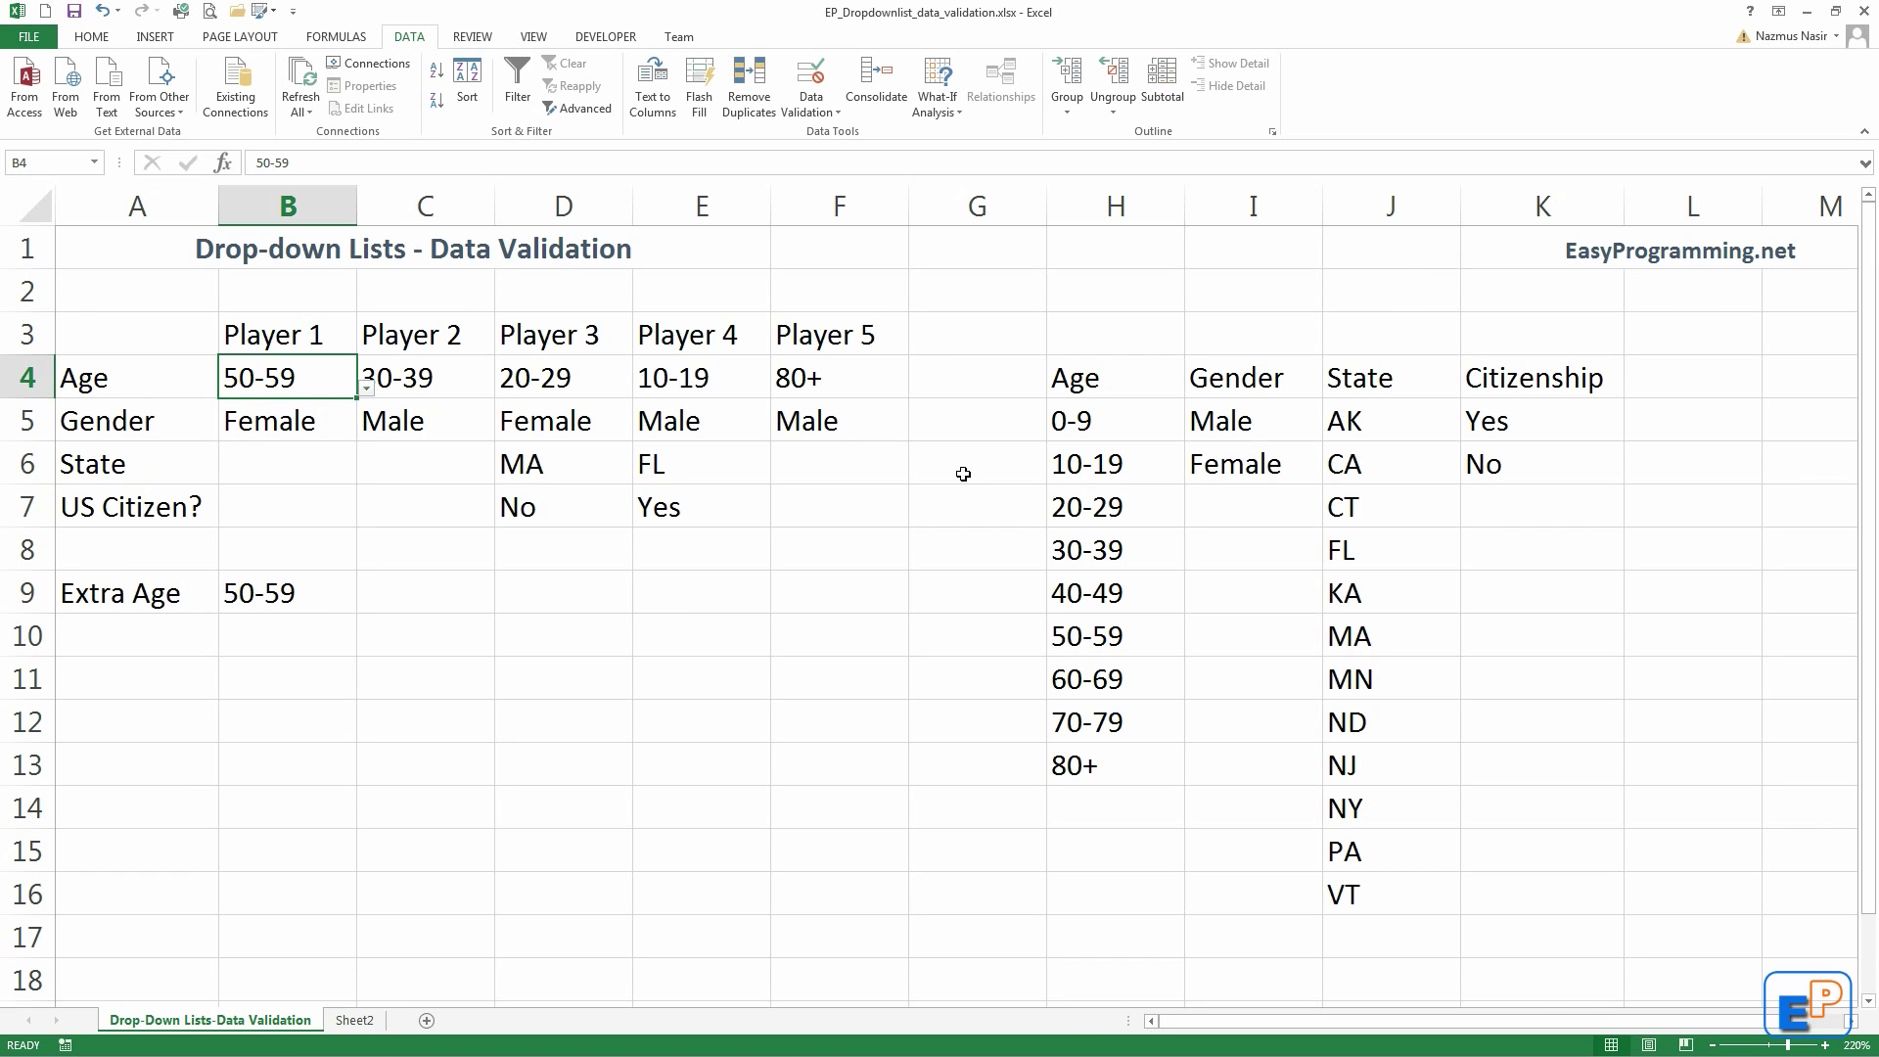
pyautogui.moveTo(1165, 407); pyautogui.dragTo(1430, 773)
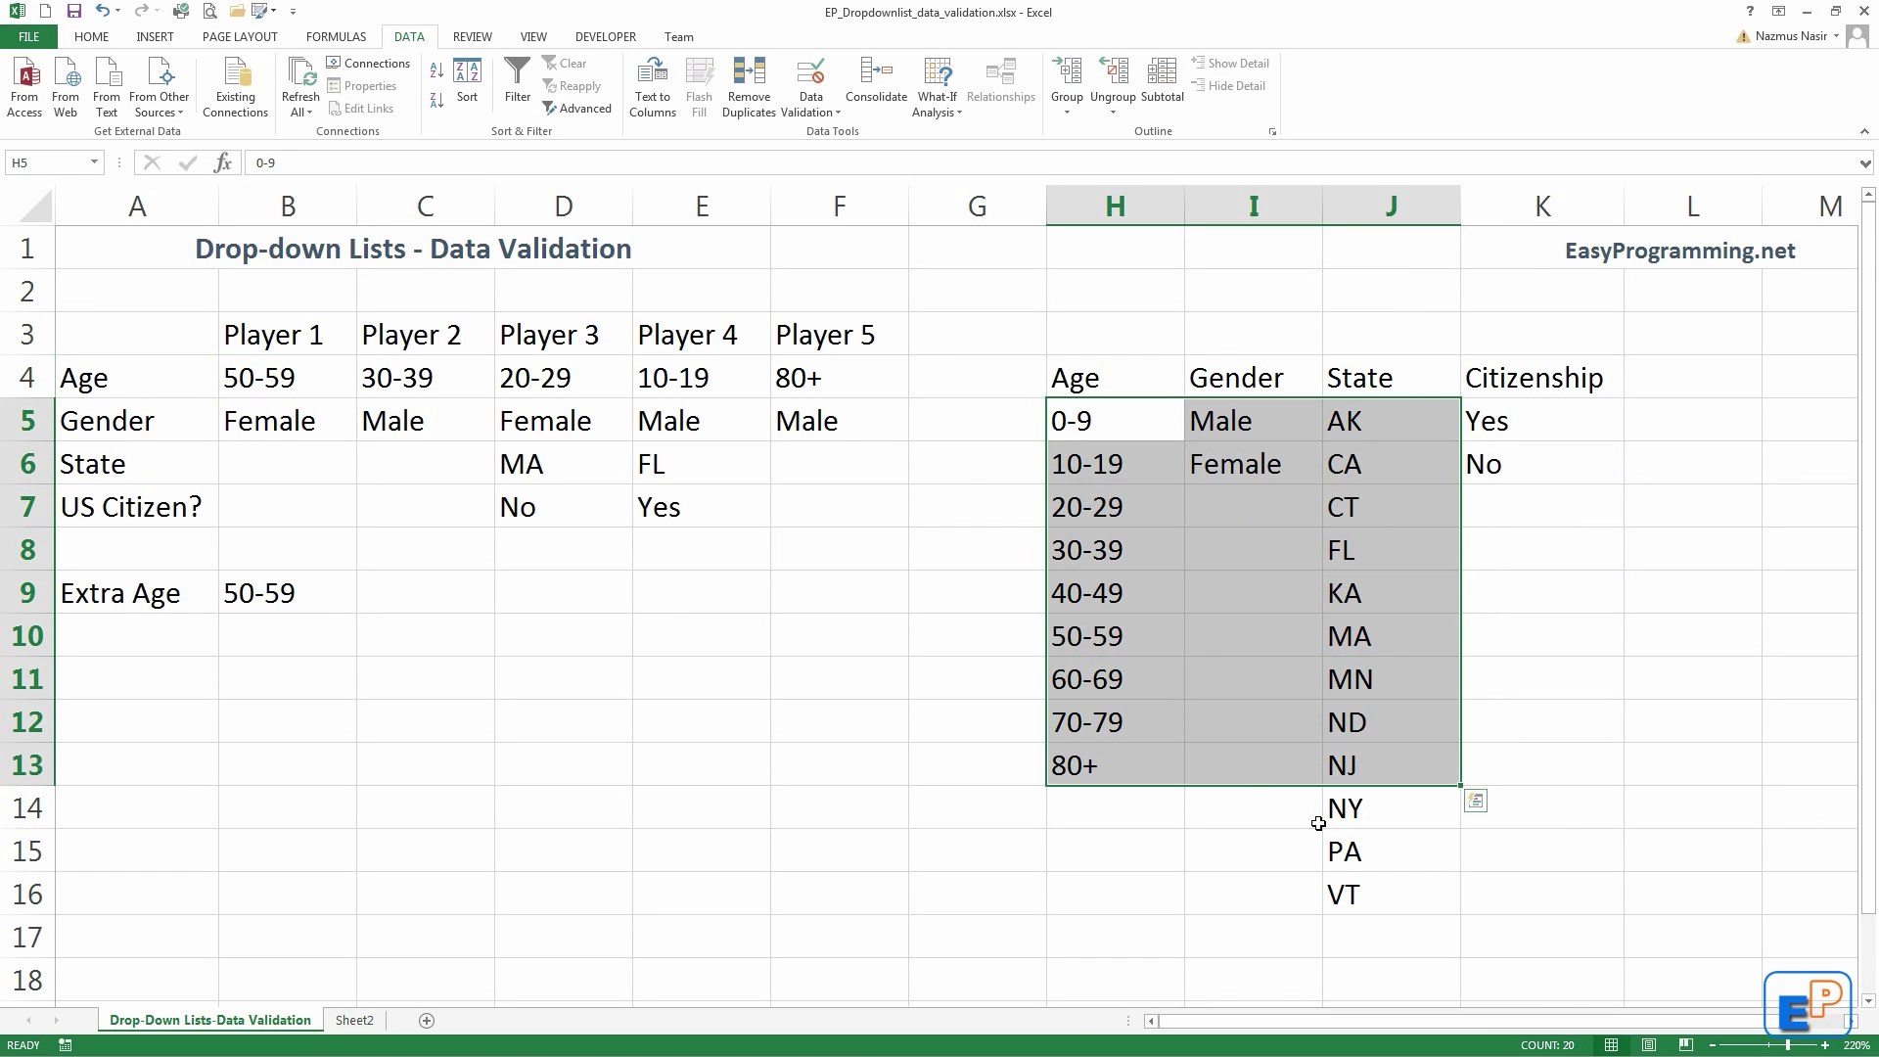
pyautogui.click(266, 653)
pyautogui.click(323, 599)
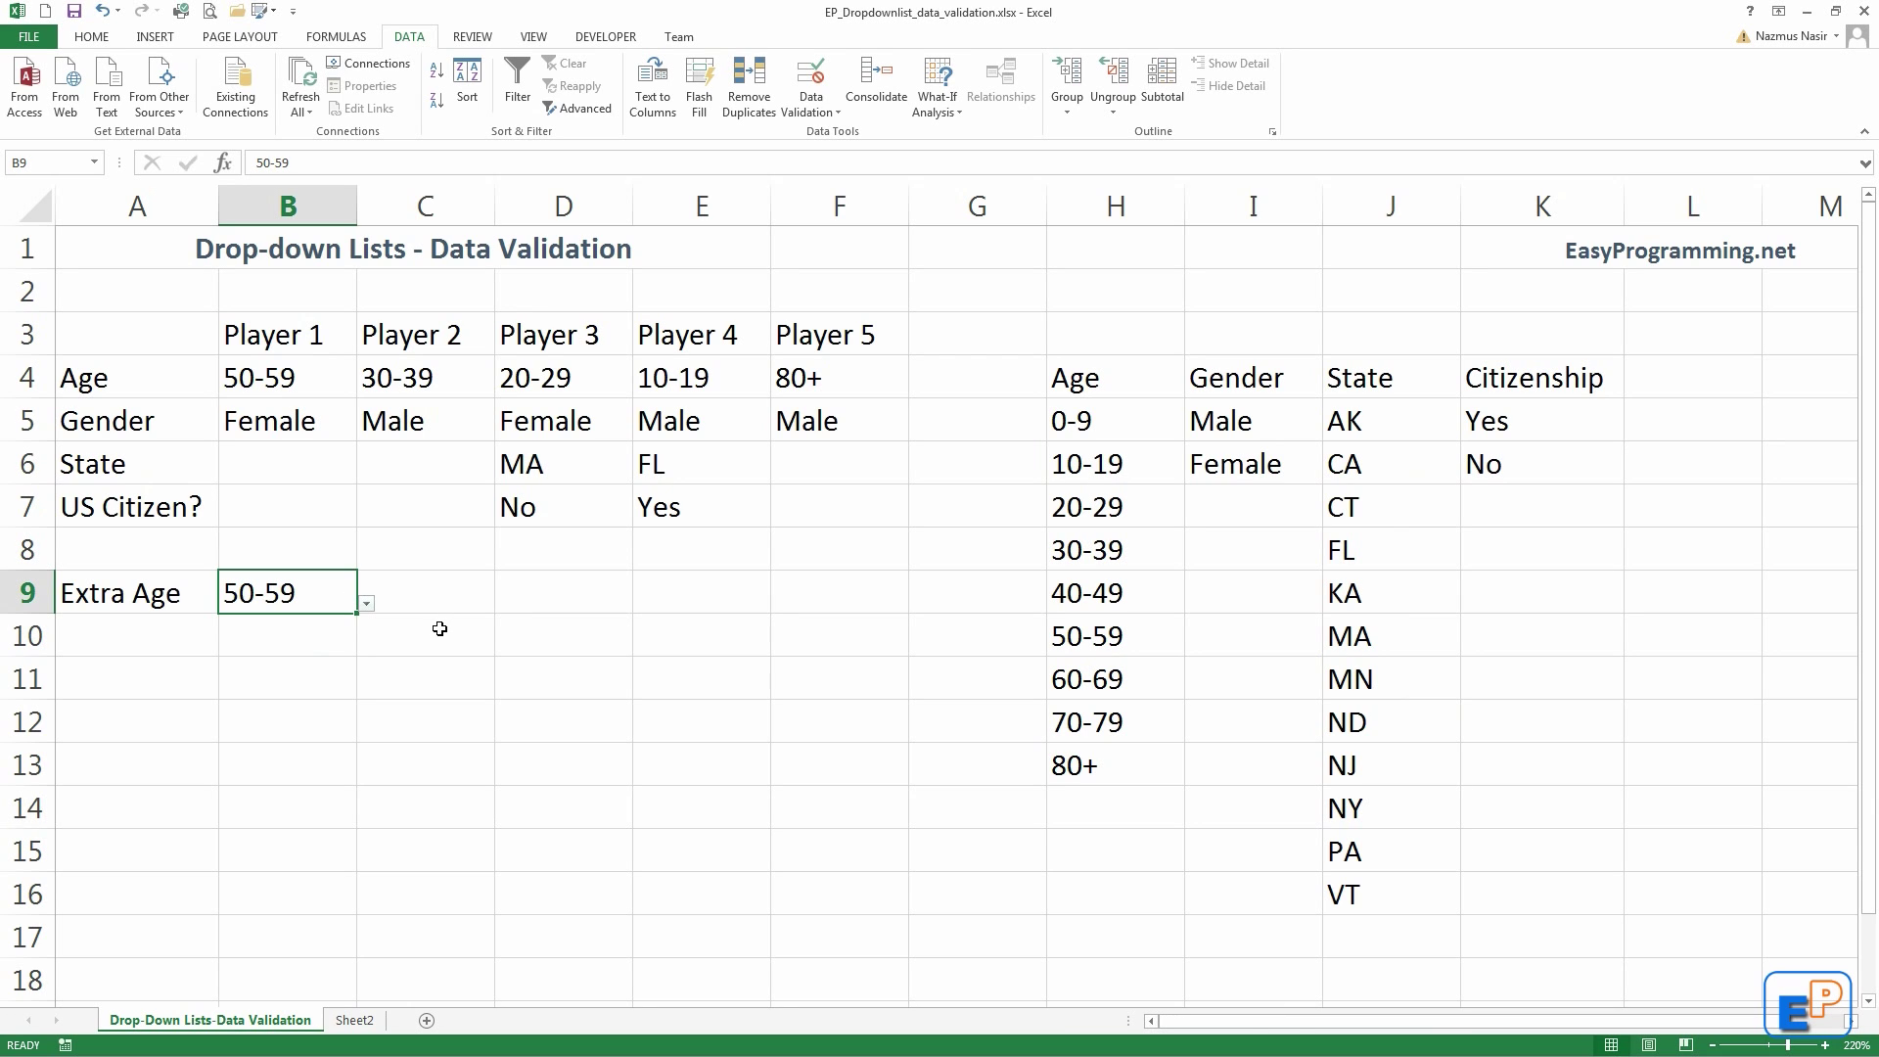
pyautogui.moveTo(241, 335); pyautogui.dragTo(1537, 891)
pyautogui.click(1649, 243)
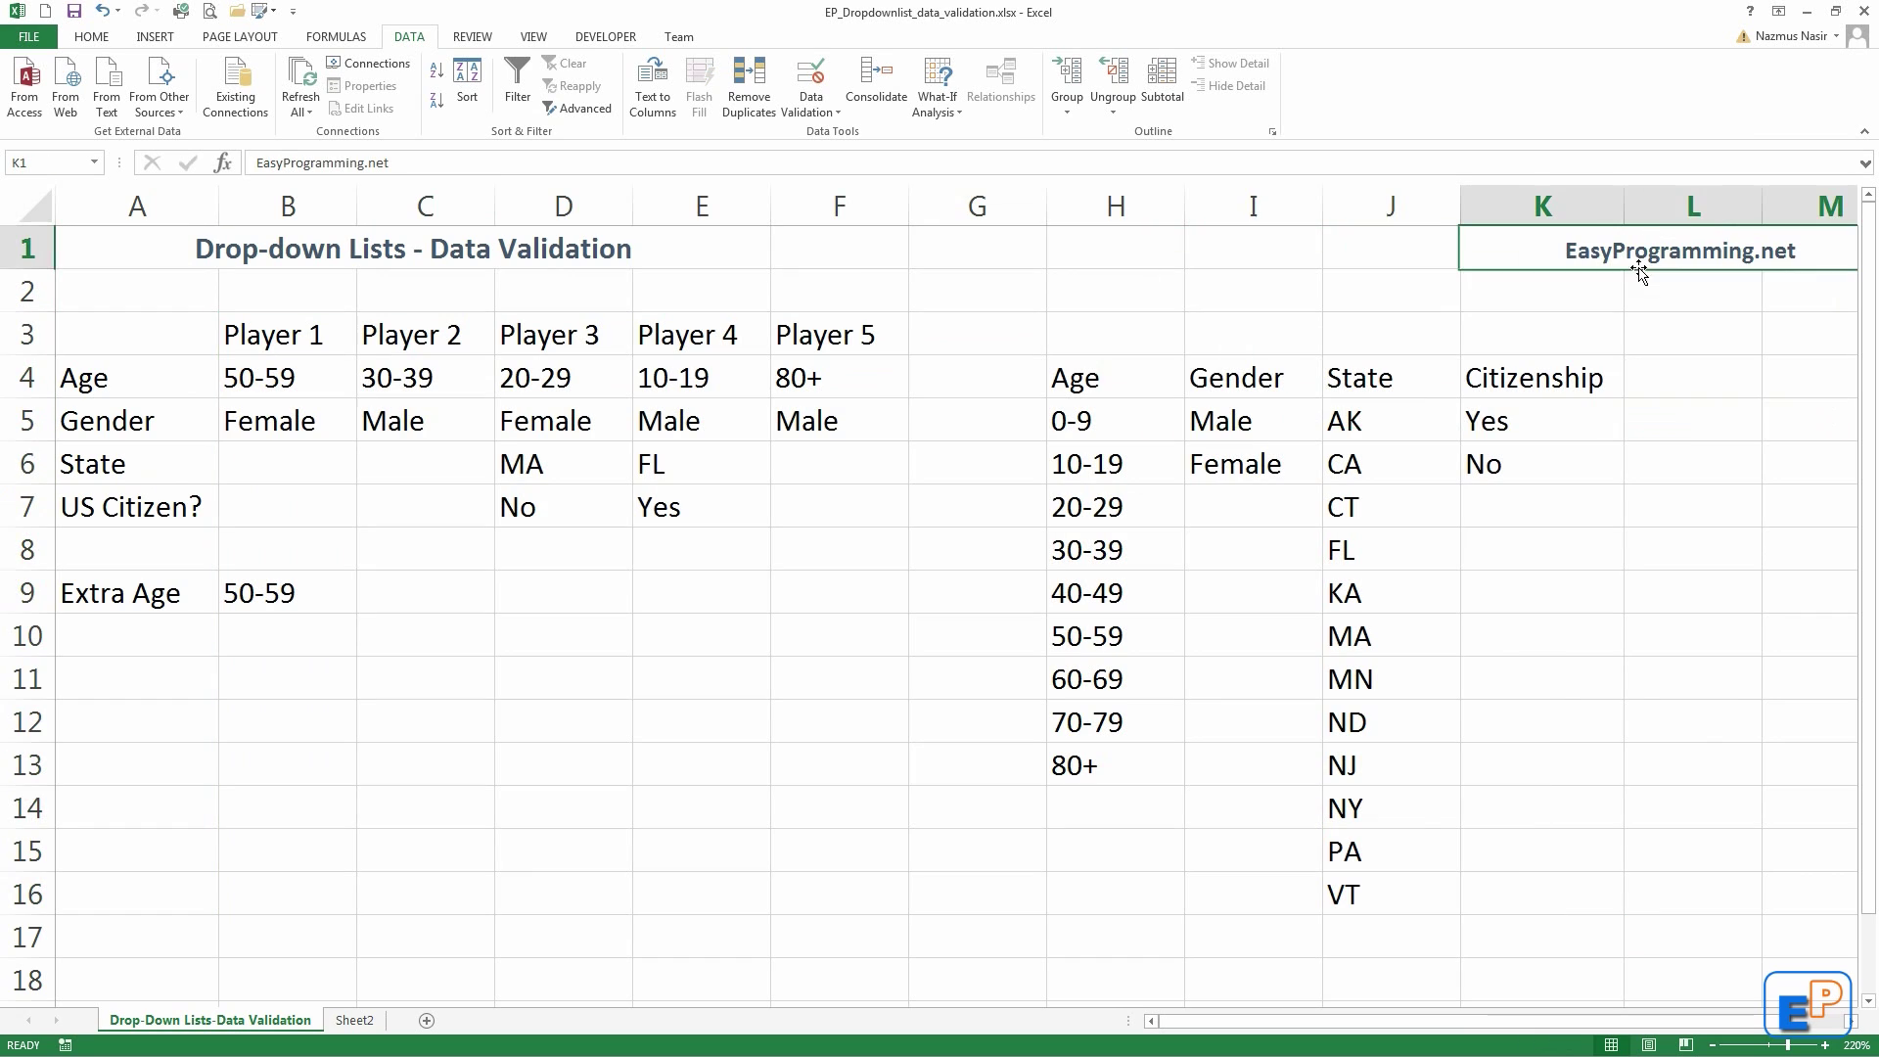
pyautogui.click(256, 364)
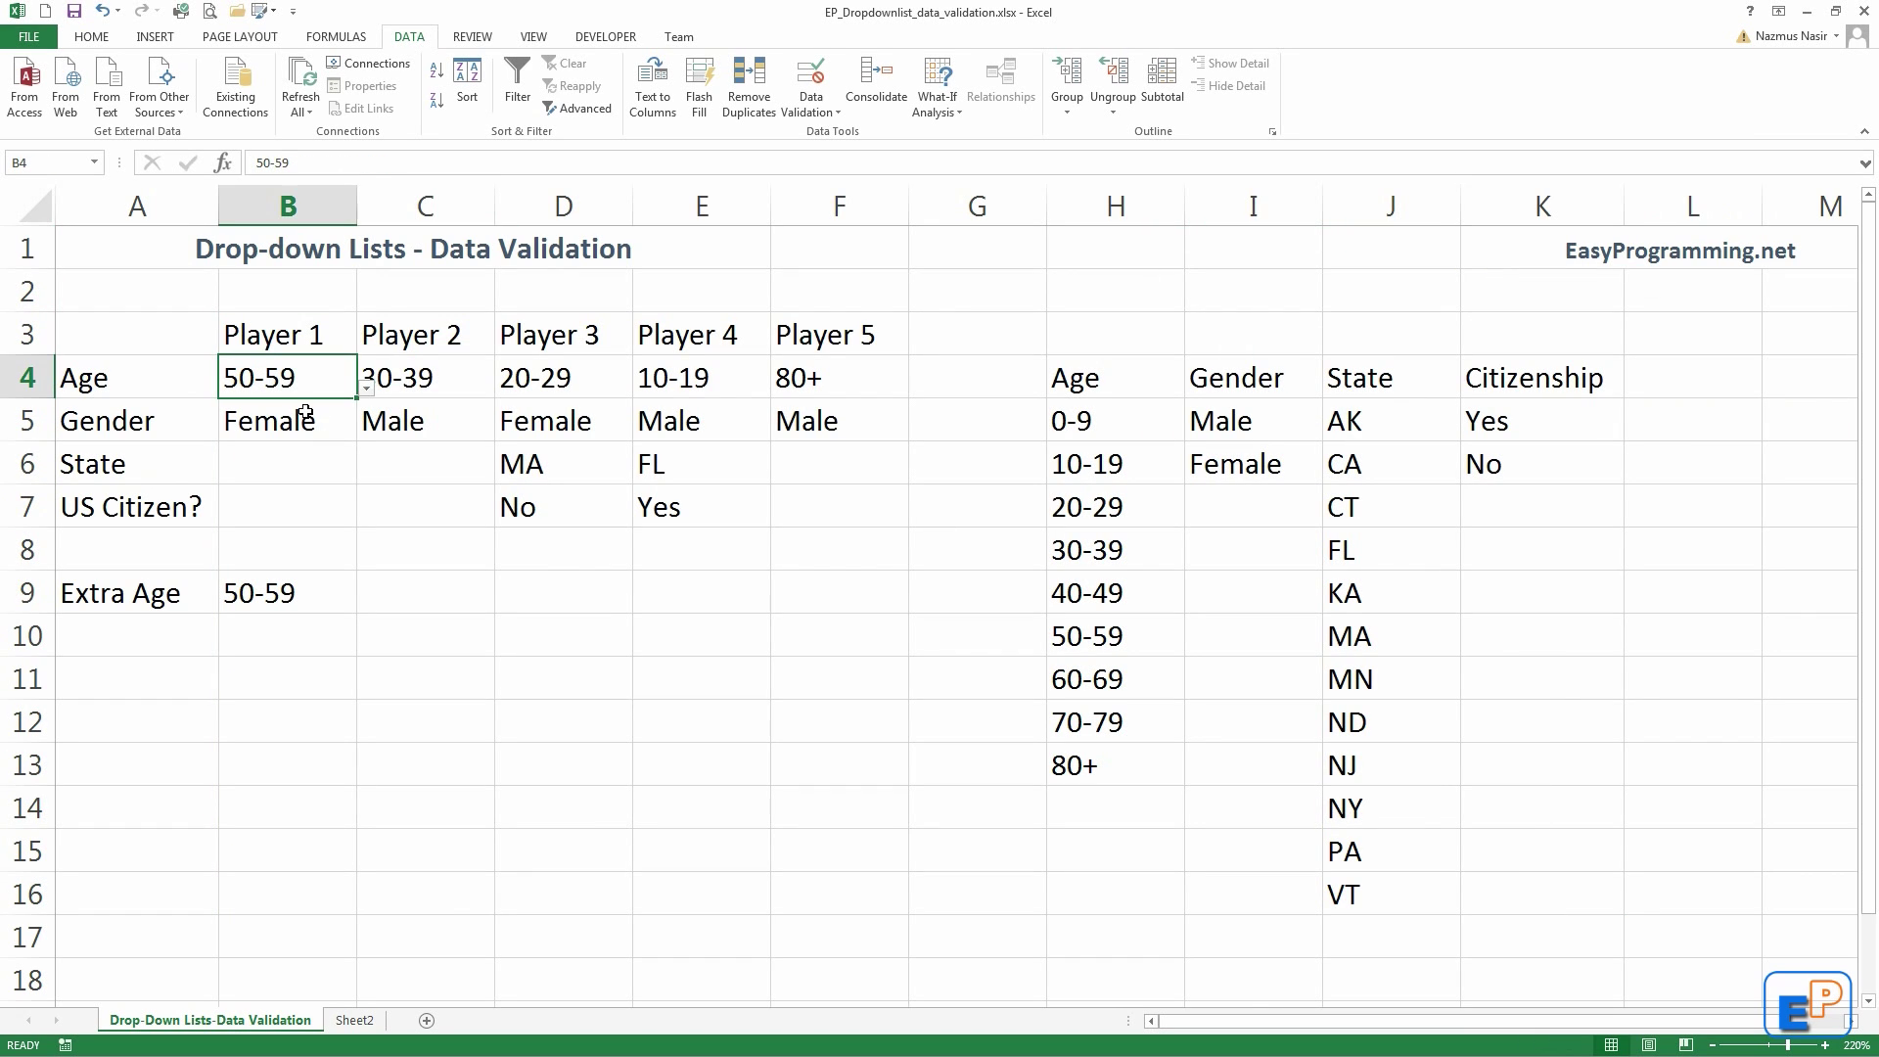
pyautogui.click(426, 368)
pyautogui.click(504, 386)
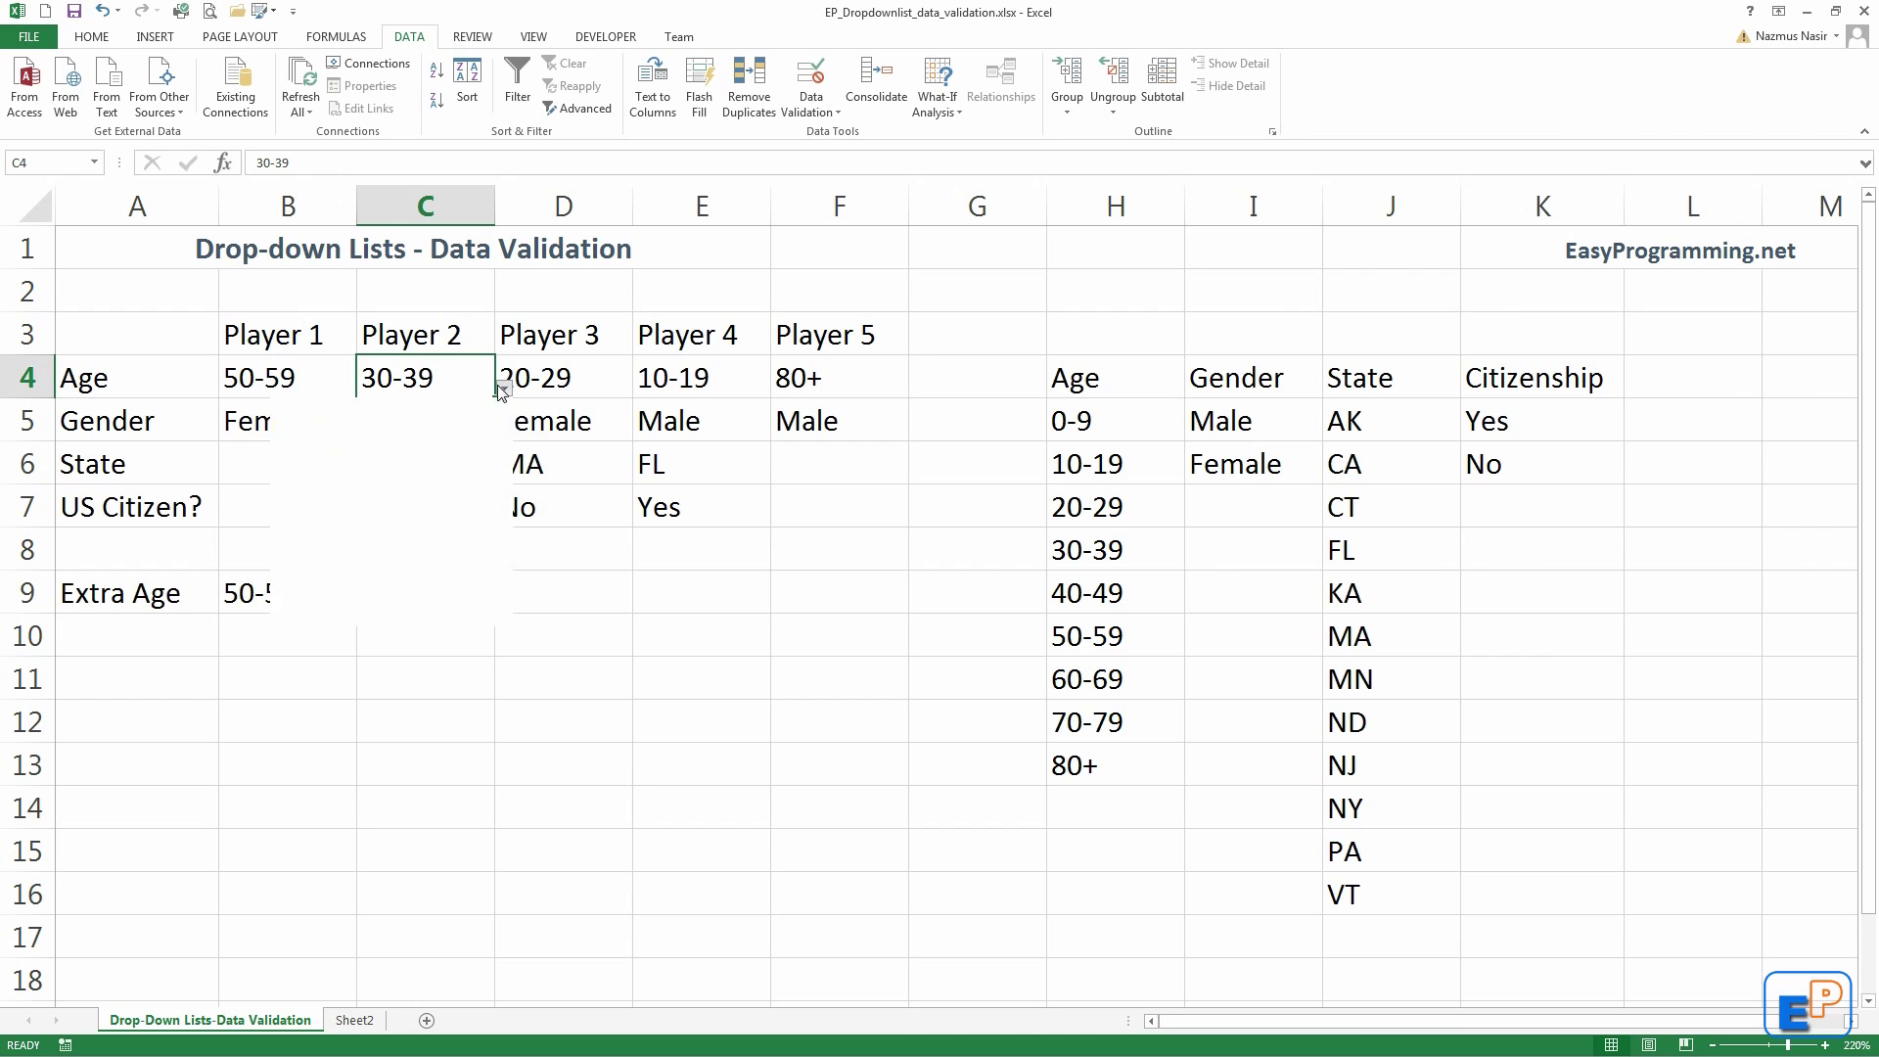
pyautogui.click(330, 763)
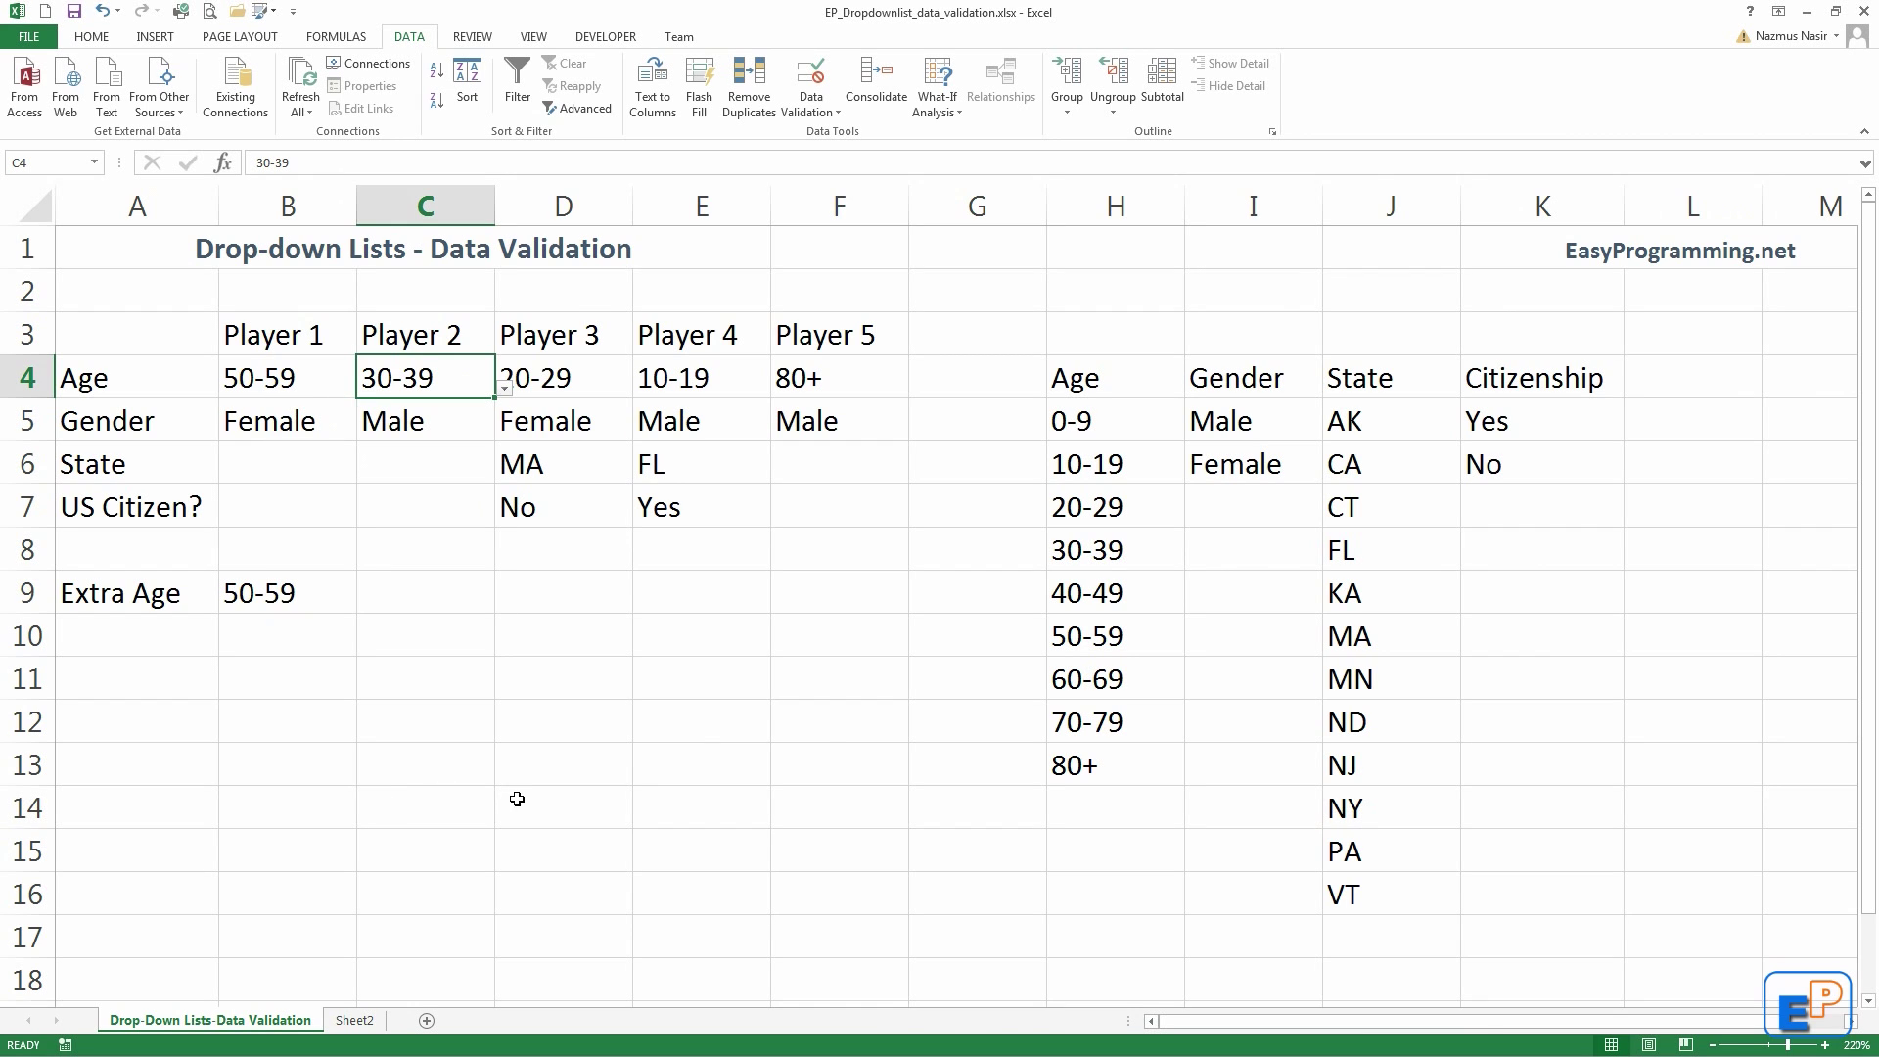
pyautogui.click(353, 1020)
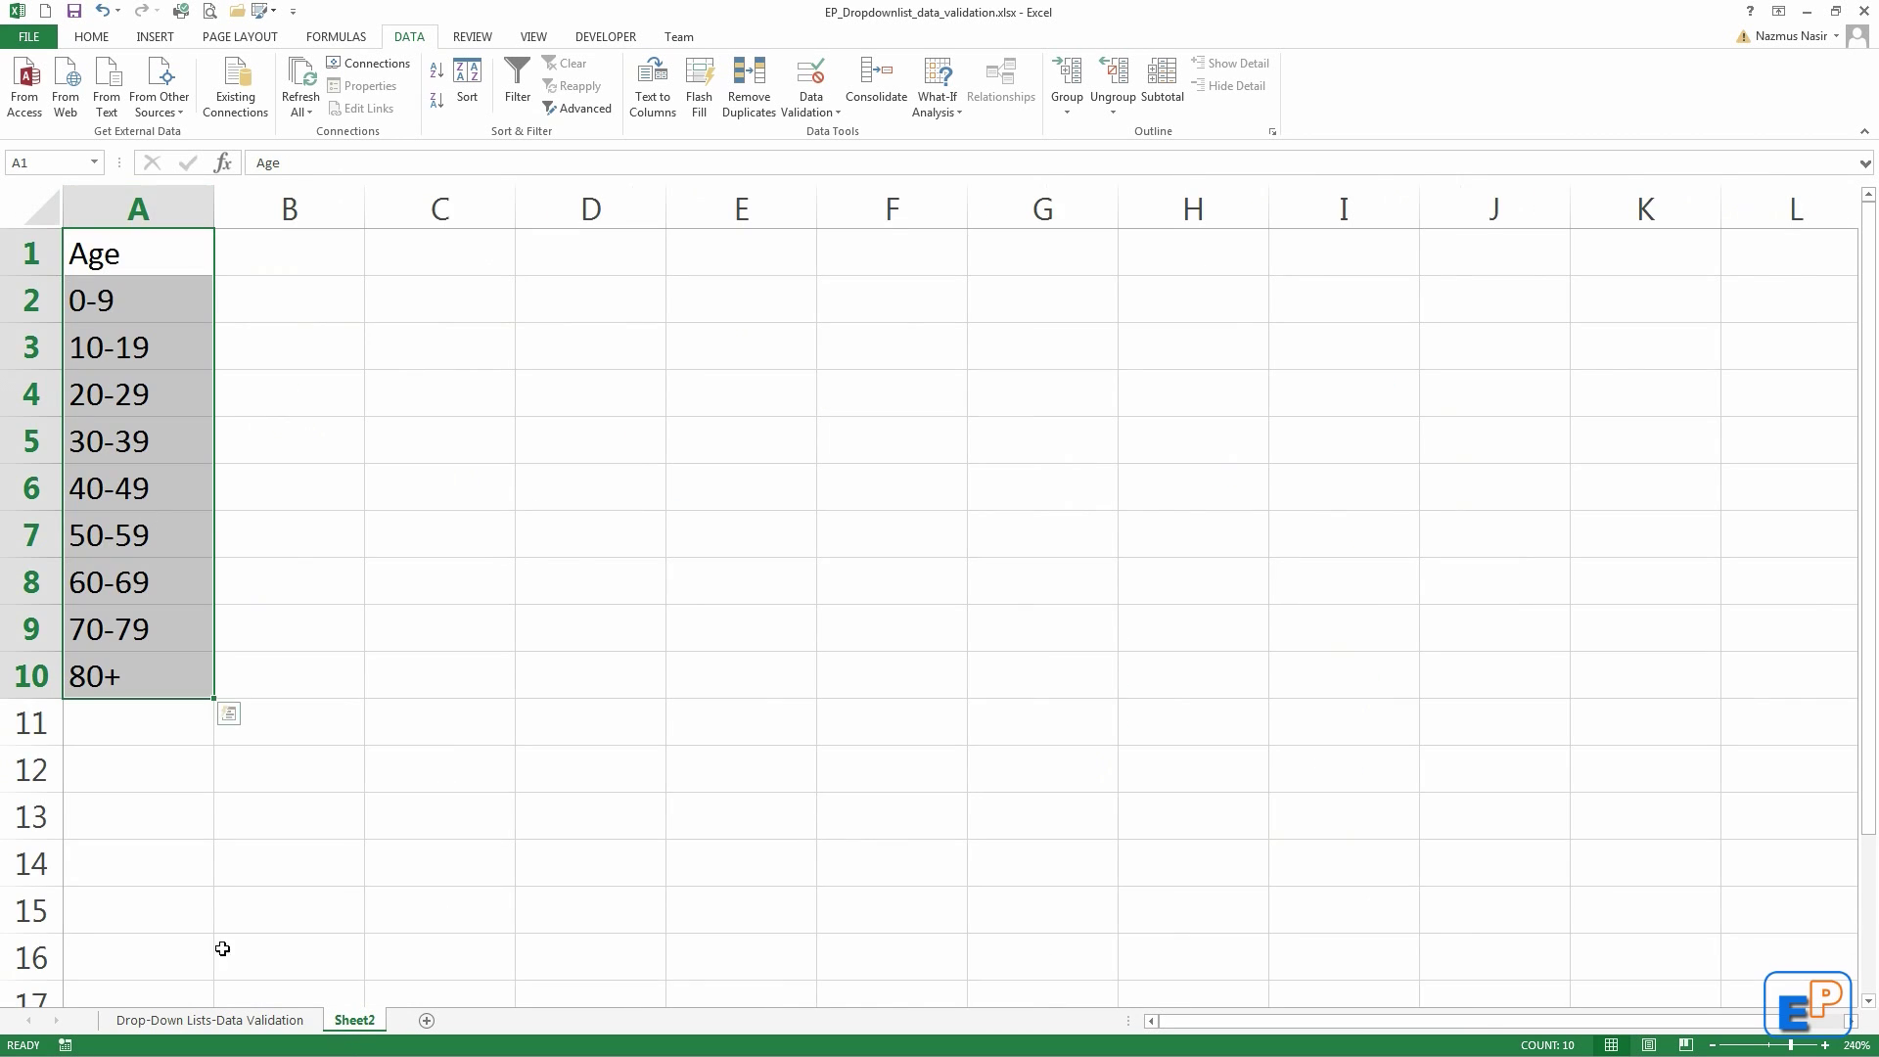
pyautogui.click(257, 1023)
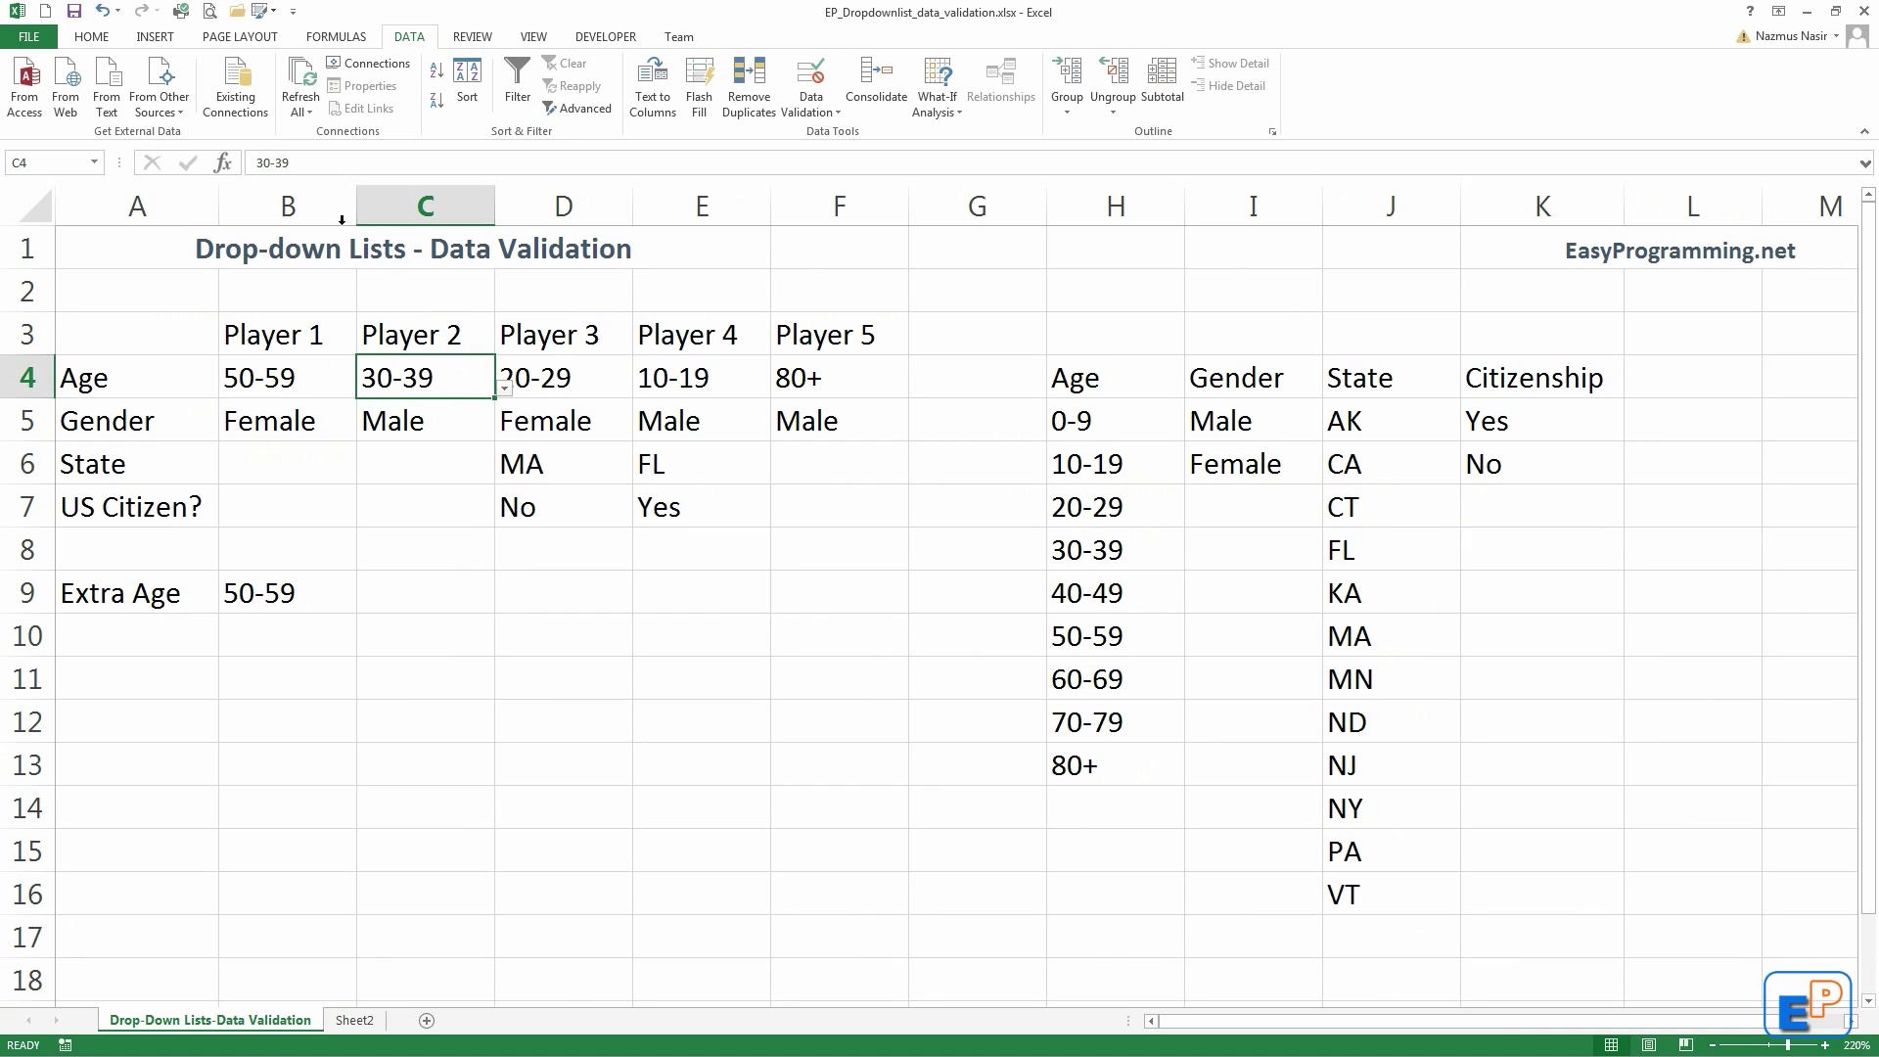
# Step: Save the workbook from the Quick Access Toolbar and click away to an empty cell
pyautogui.click(74, 11)
pyautogui.click(1558, 252)
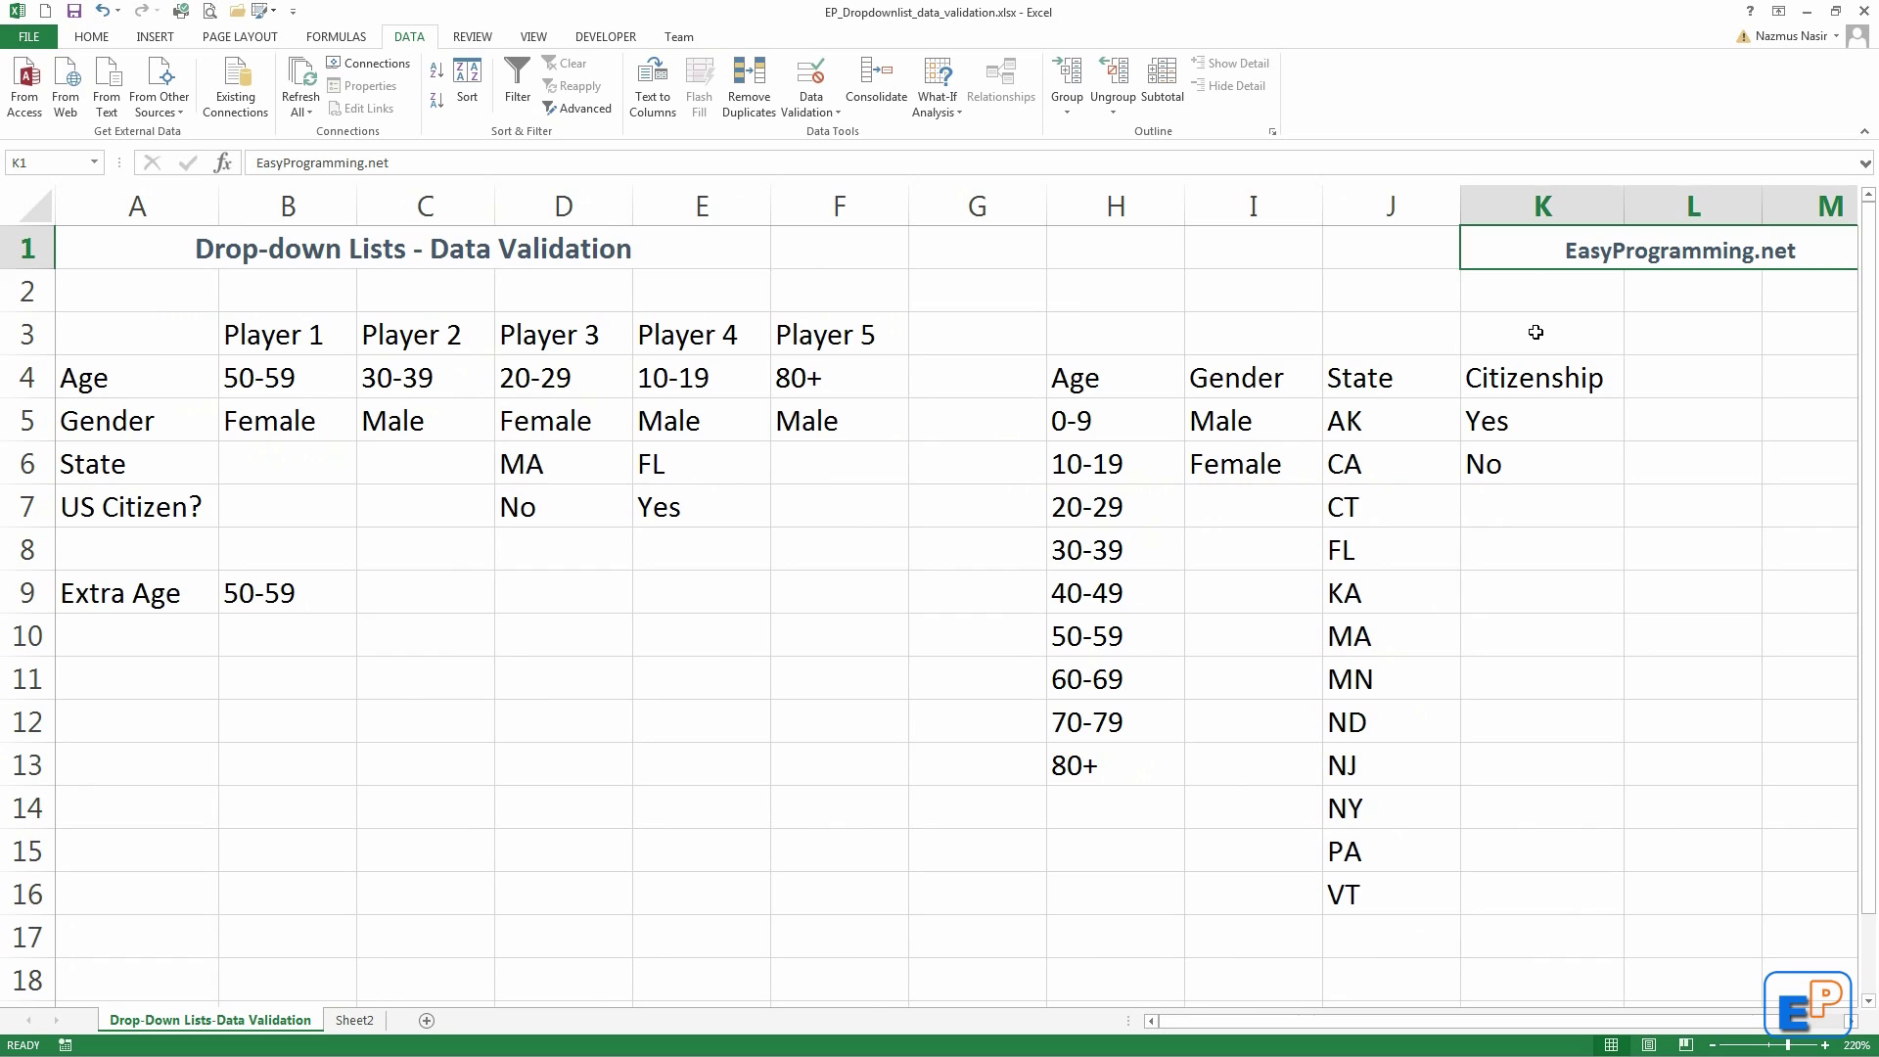
pyautogui.click(199, 315)
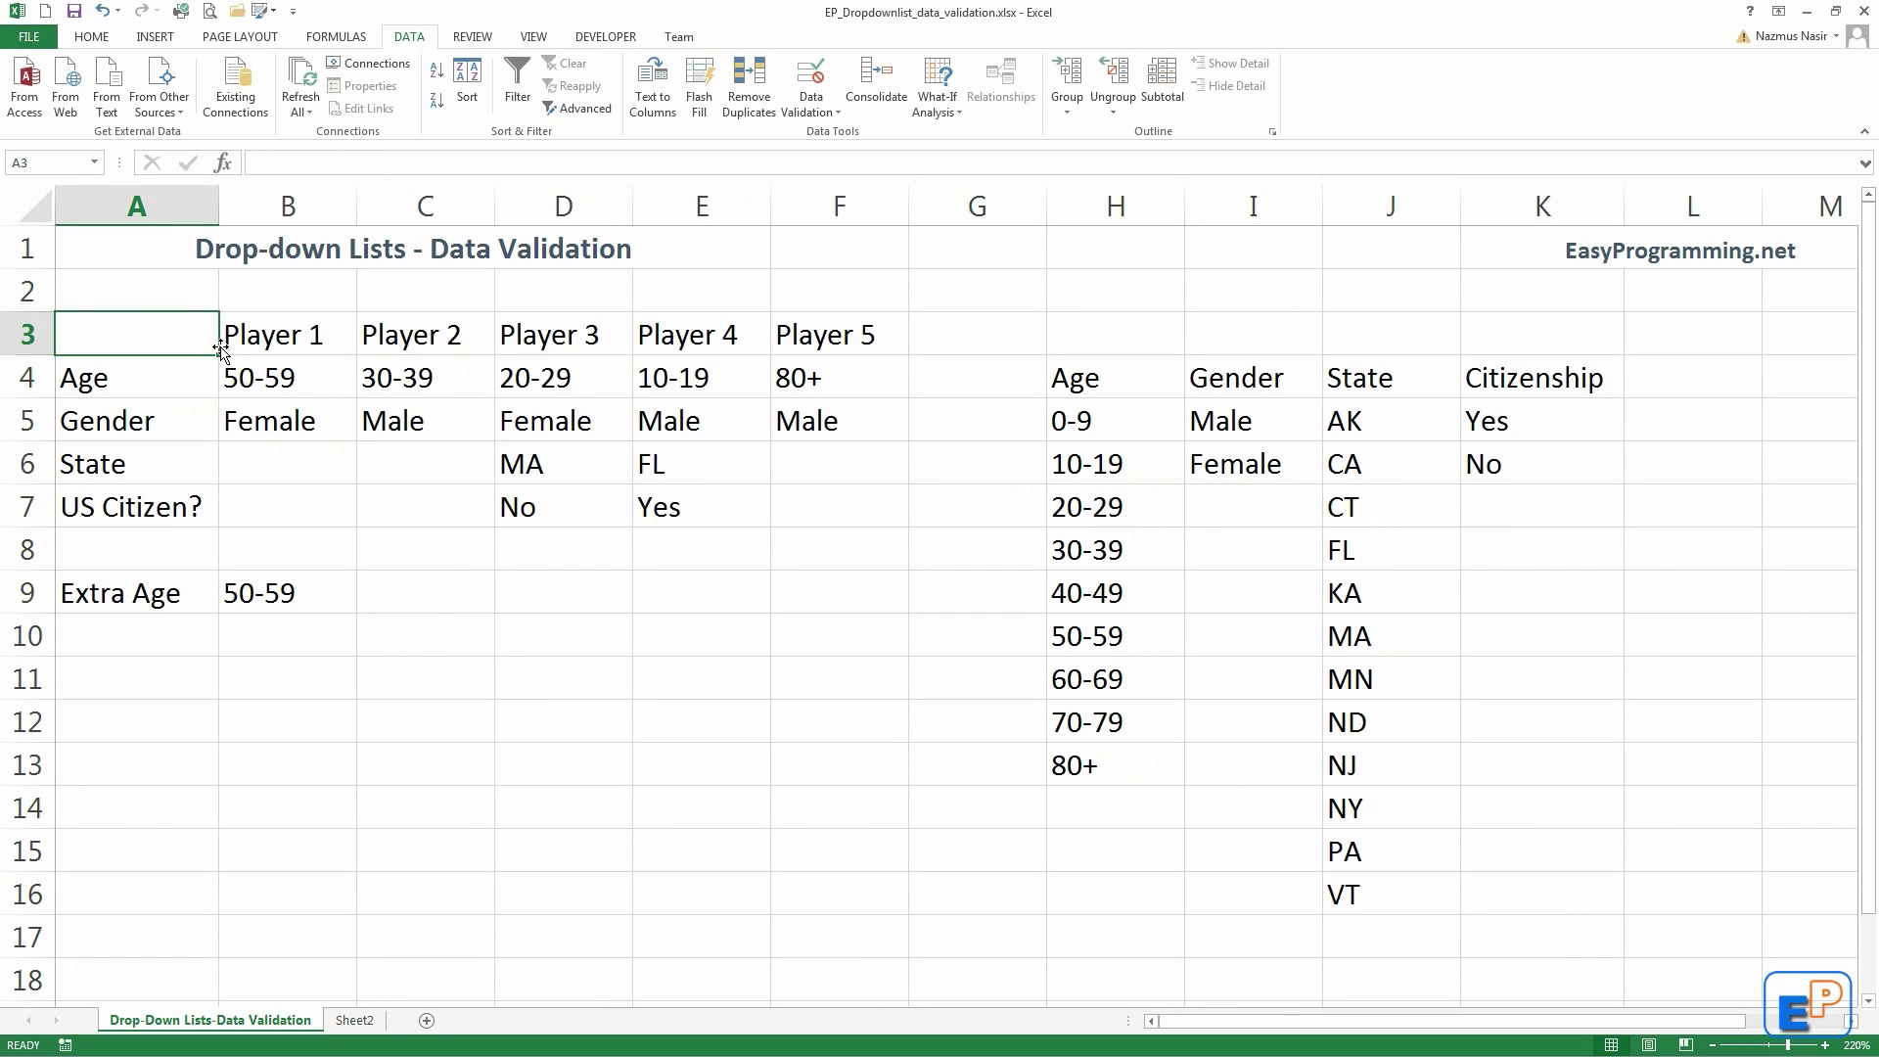